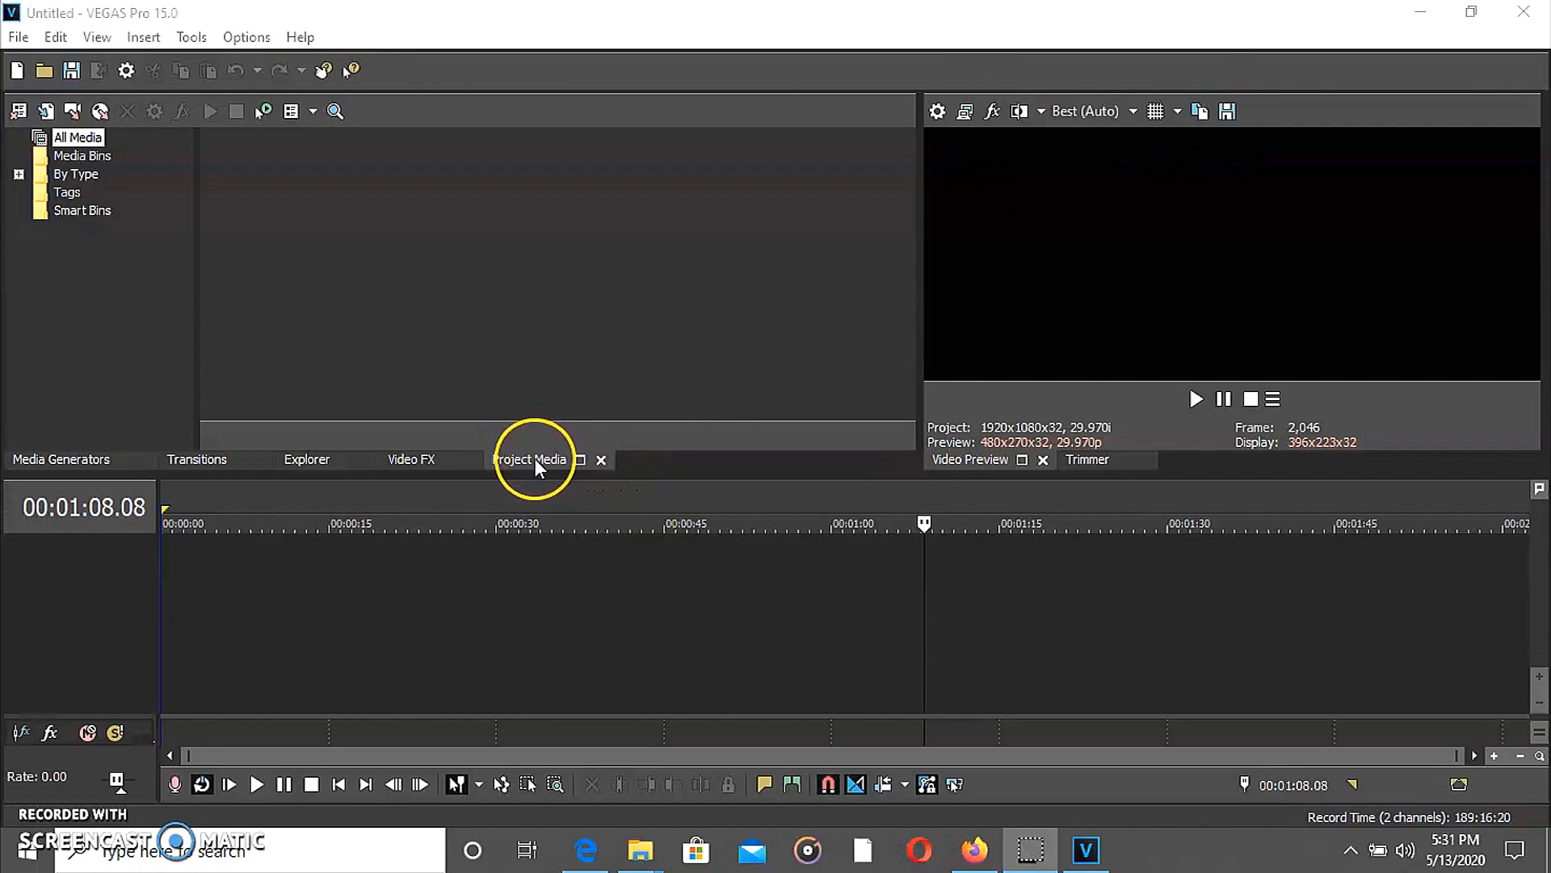
Browse the Video FX plug-ins, examining the Sharpen, Brightness and Contrast, and Color Balance presets
click(415, 458)
click(357, 366)
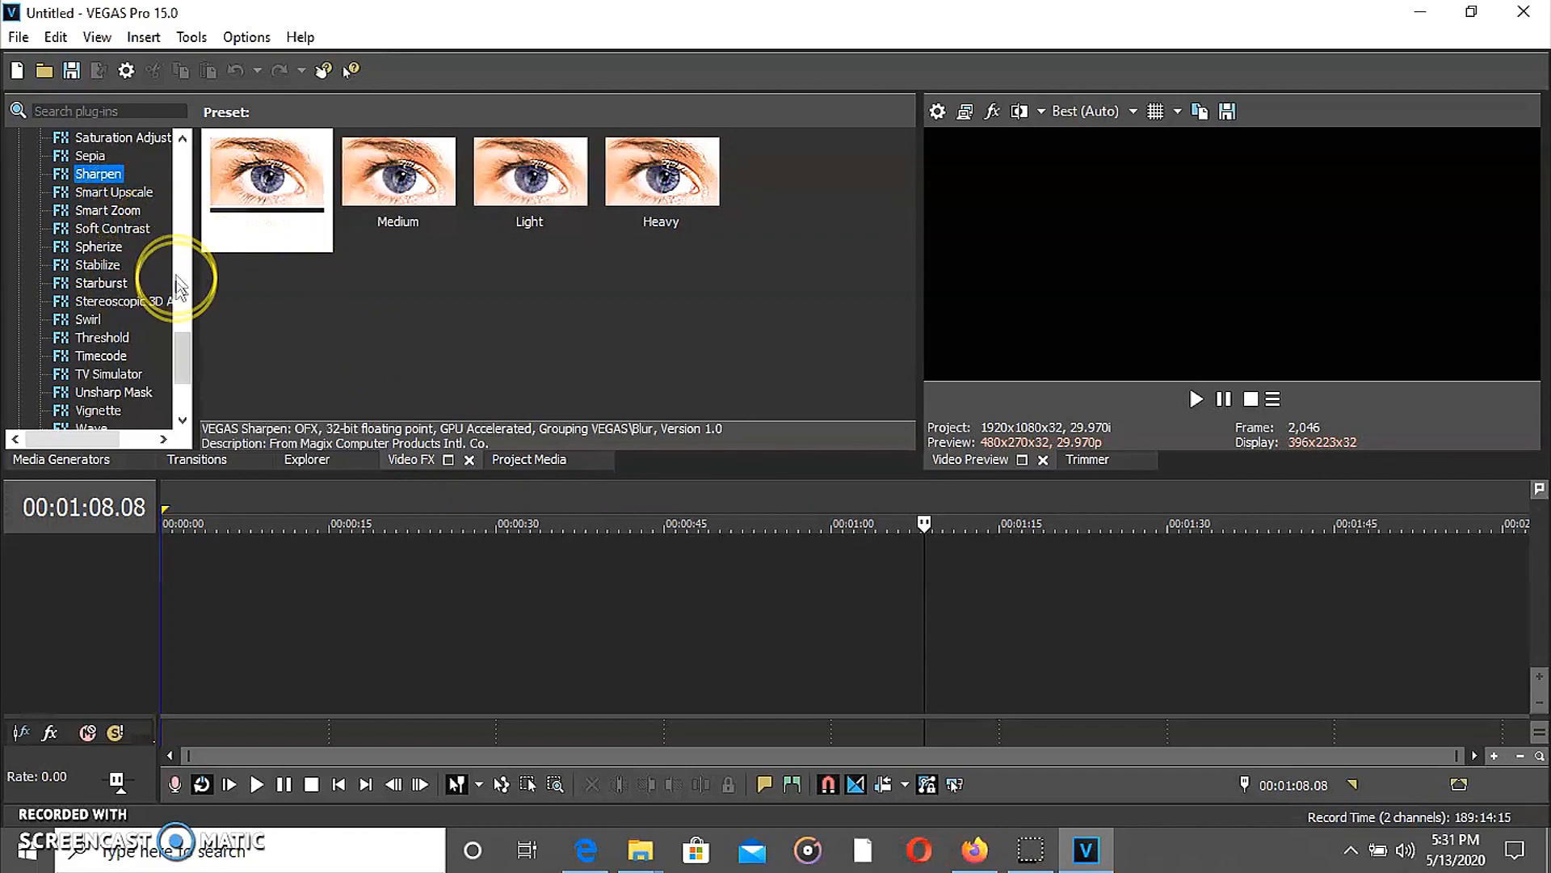
drag(183, 349, 209, 166)
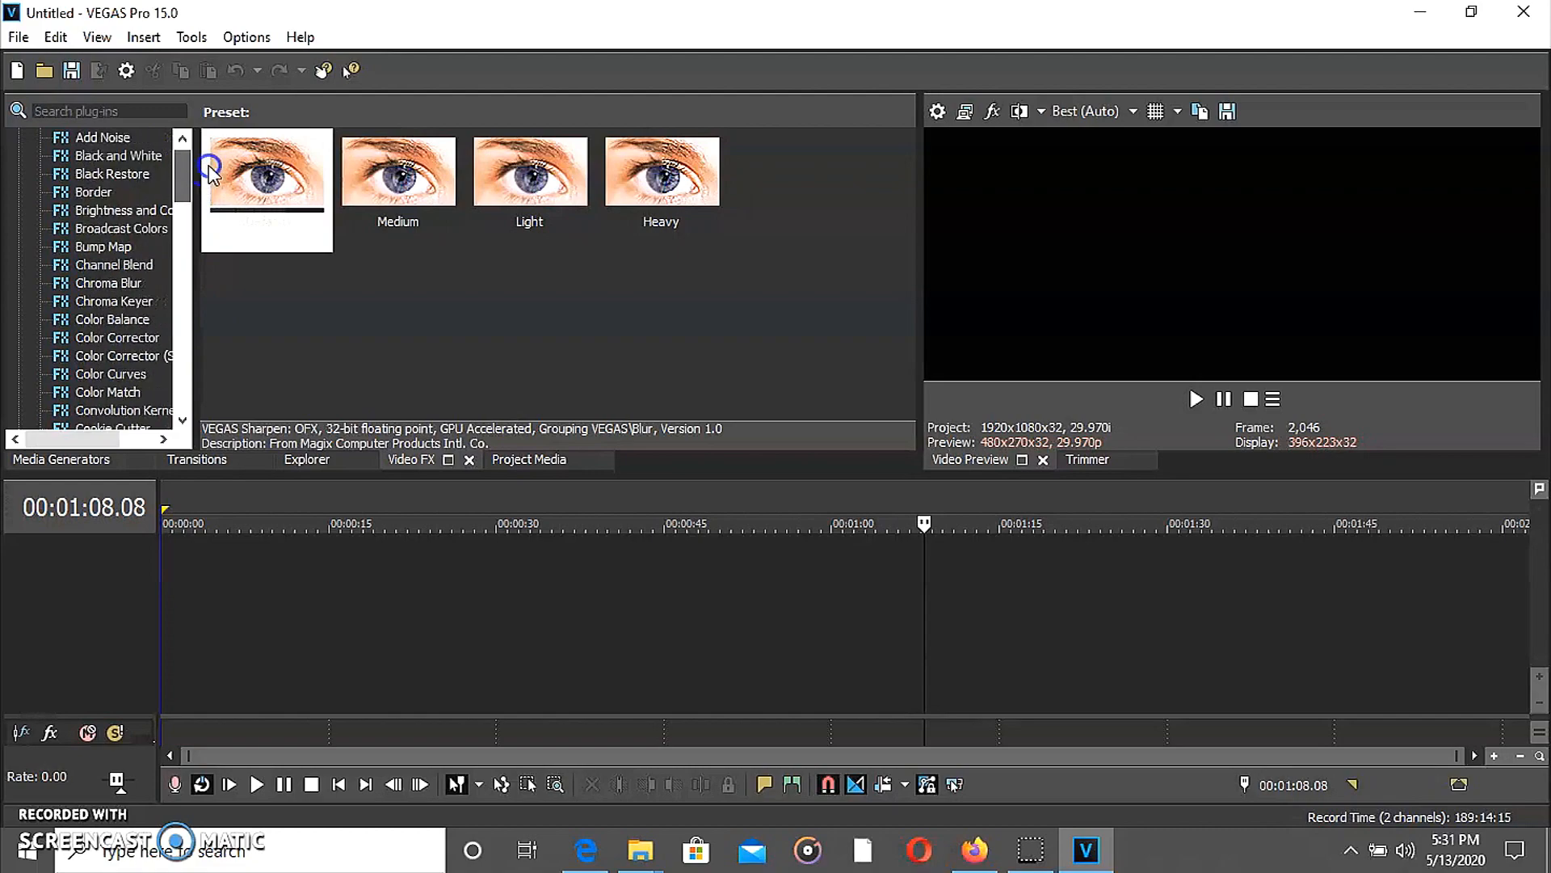
click(142, 210)
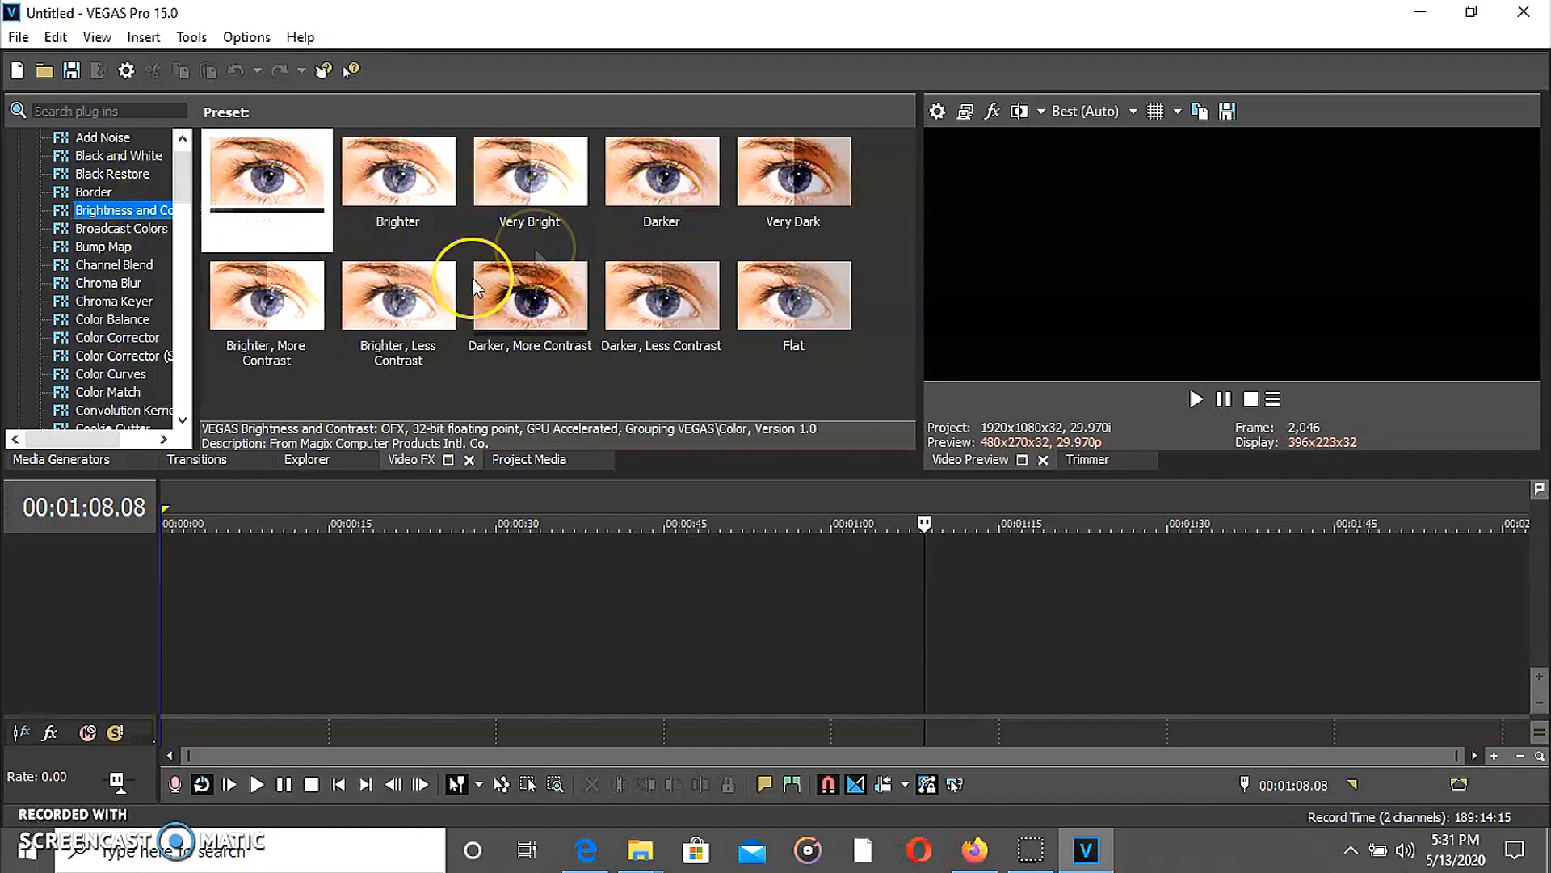
click(405, 278)
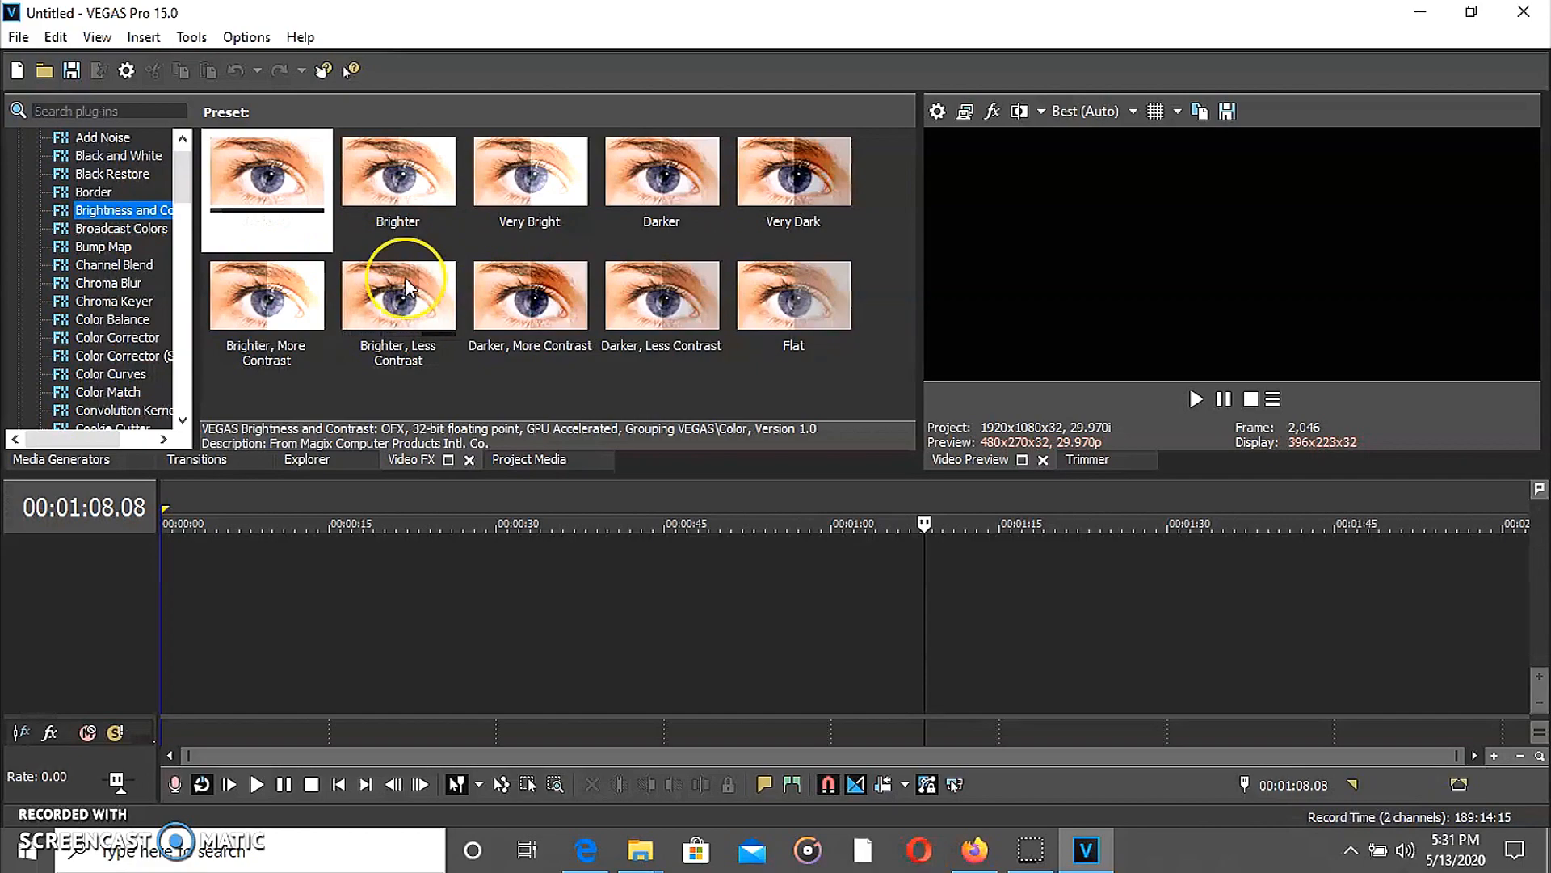
click(129, 316)
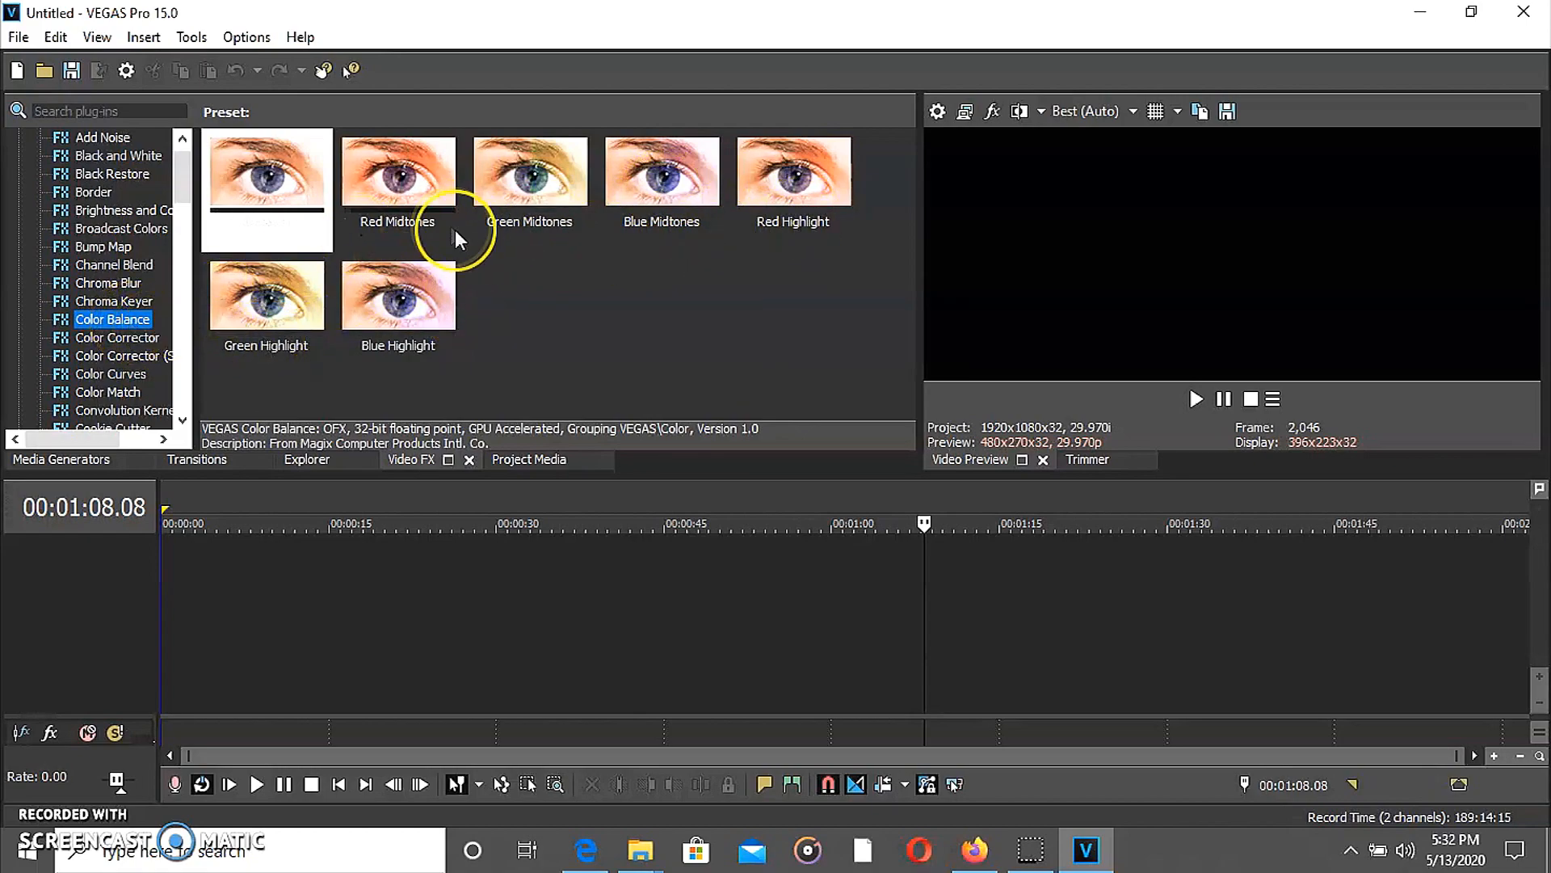
click(187, 404)
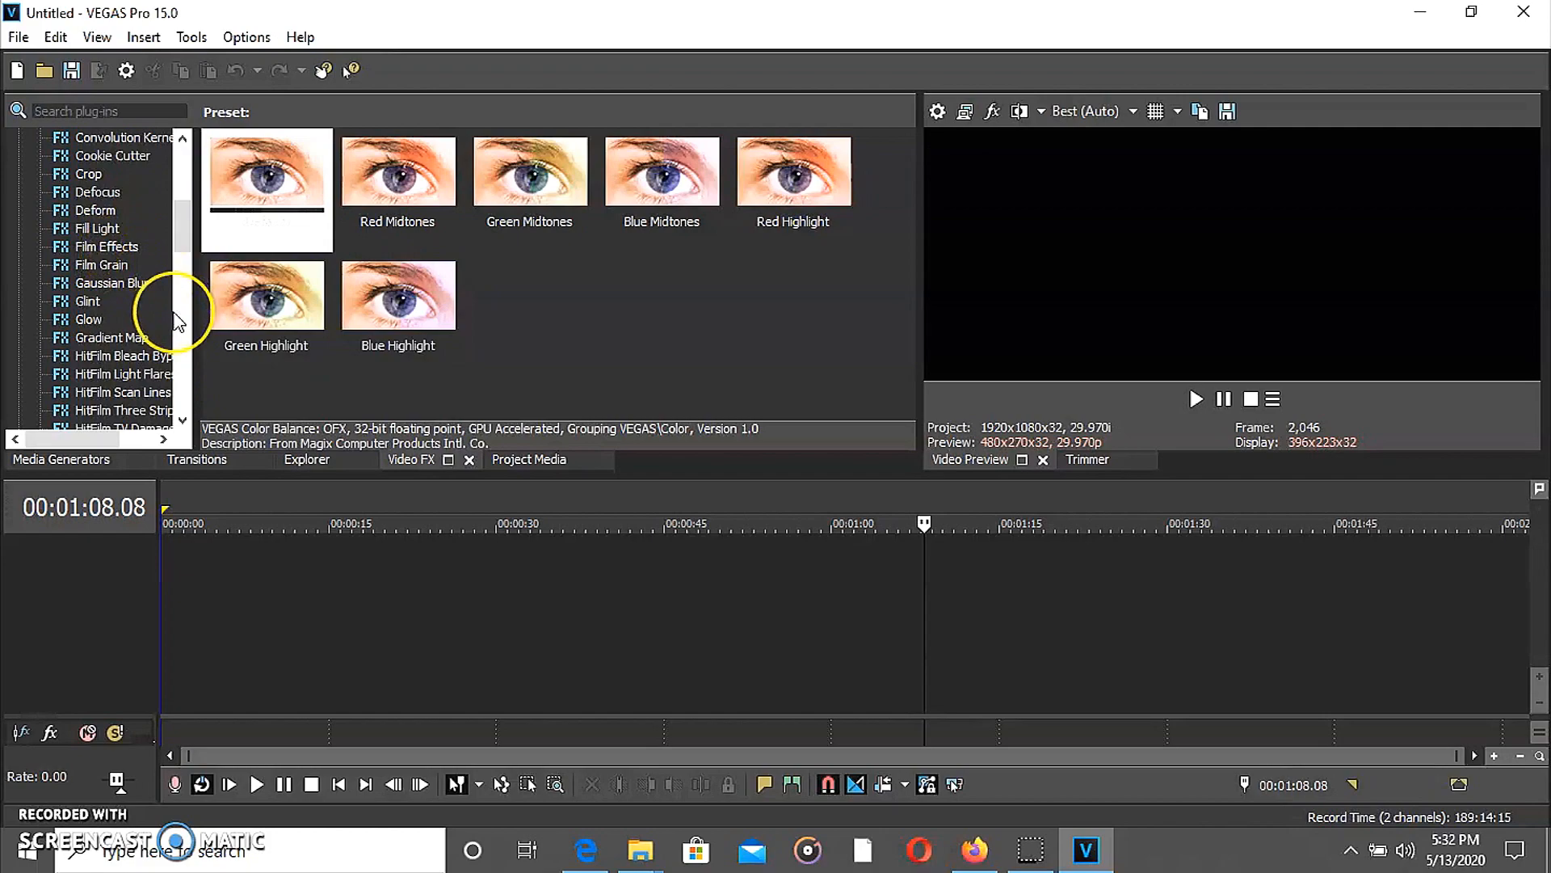
click(184, 363)
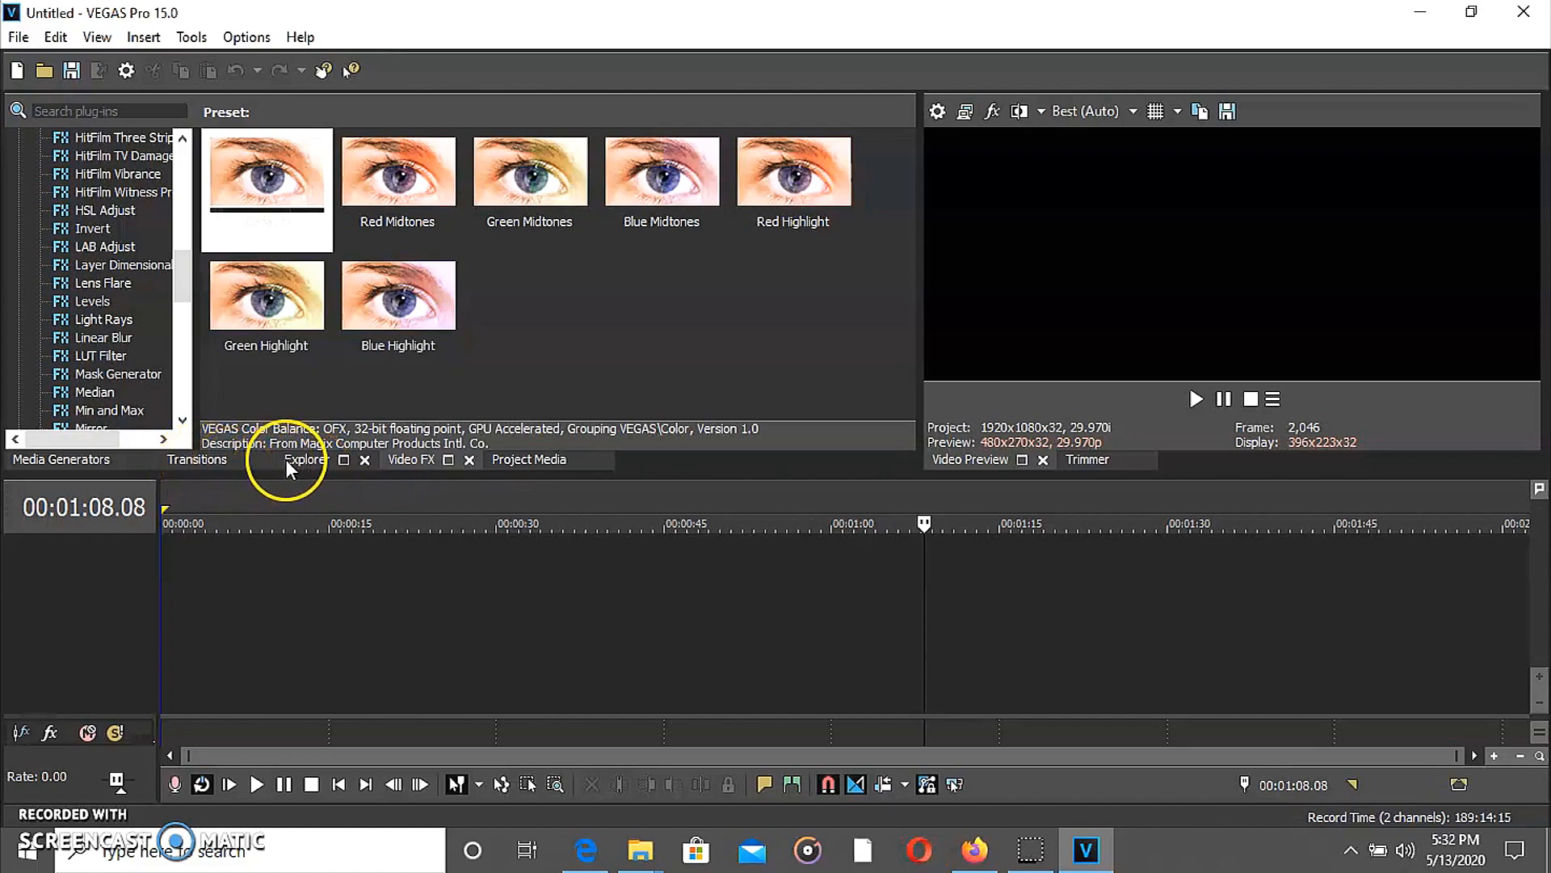
Look over the transitions and the media generators, examining the full range of Titles & Text presets
click(222, 459)
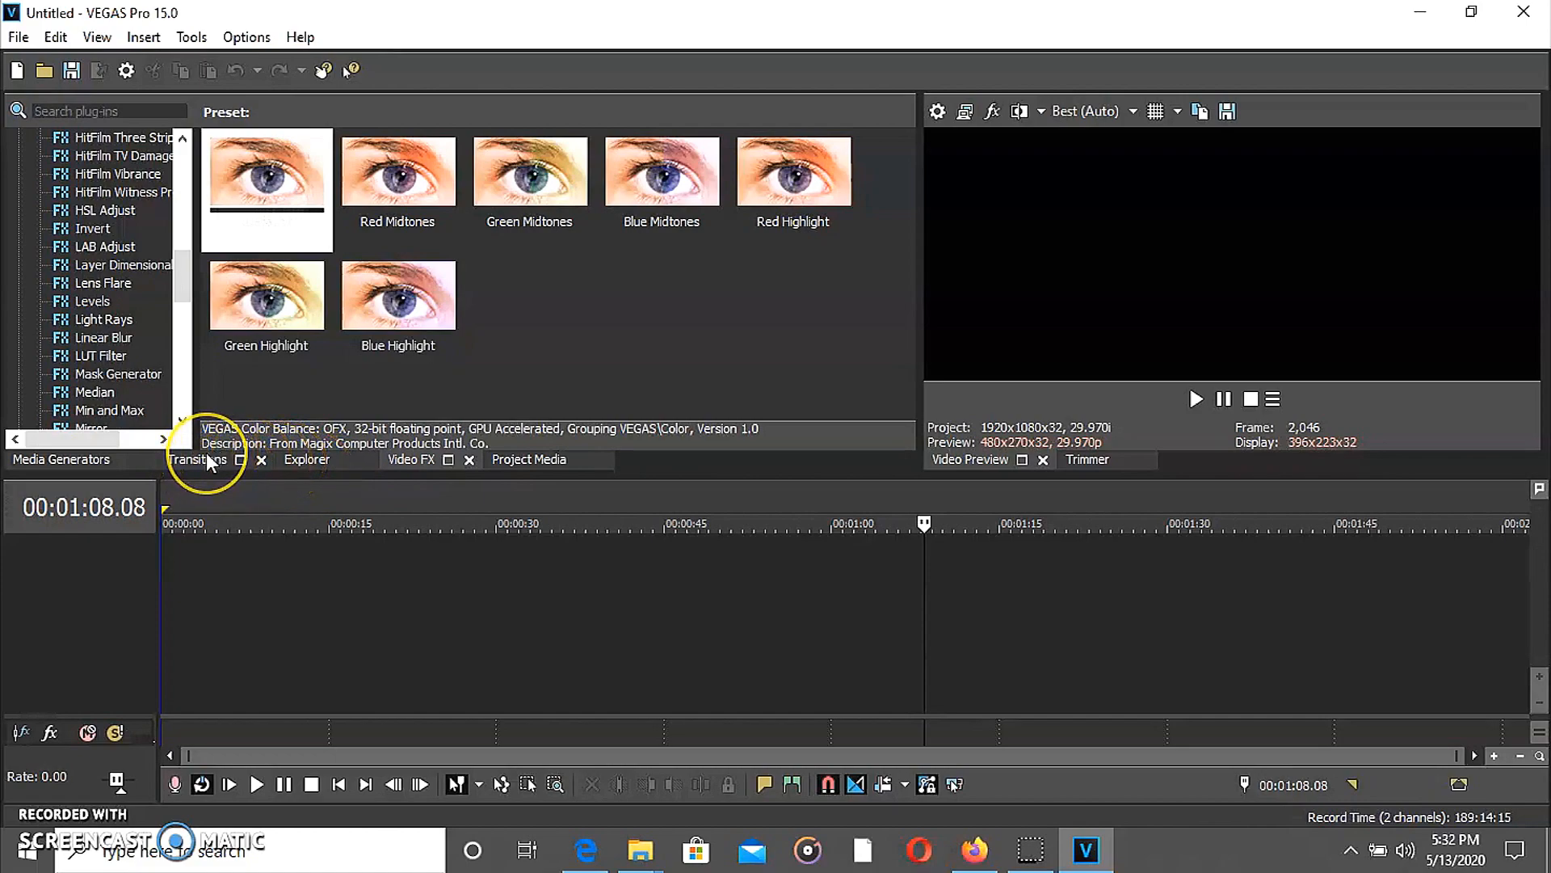
click(62, 460)
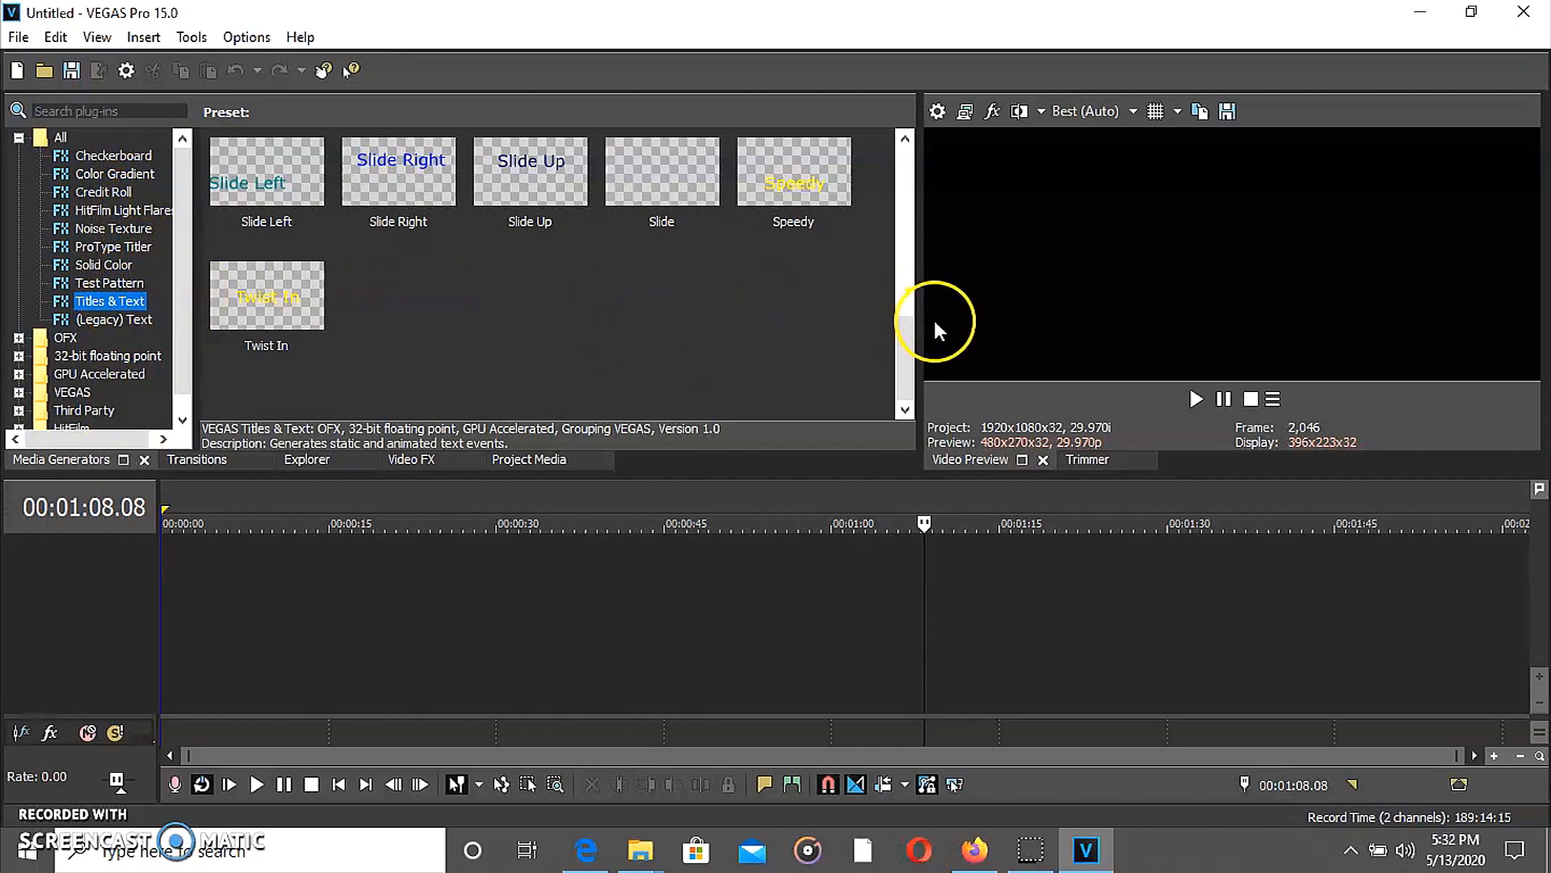
drag(899, 342, 905, 162)
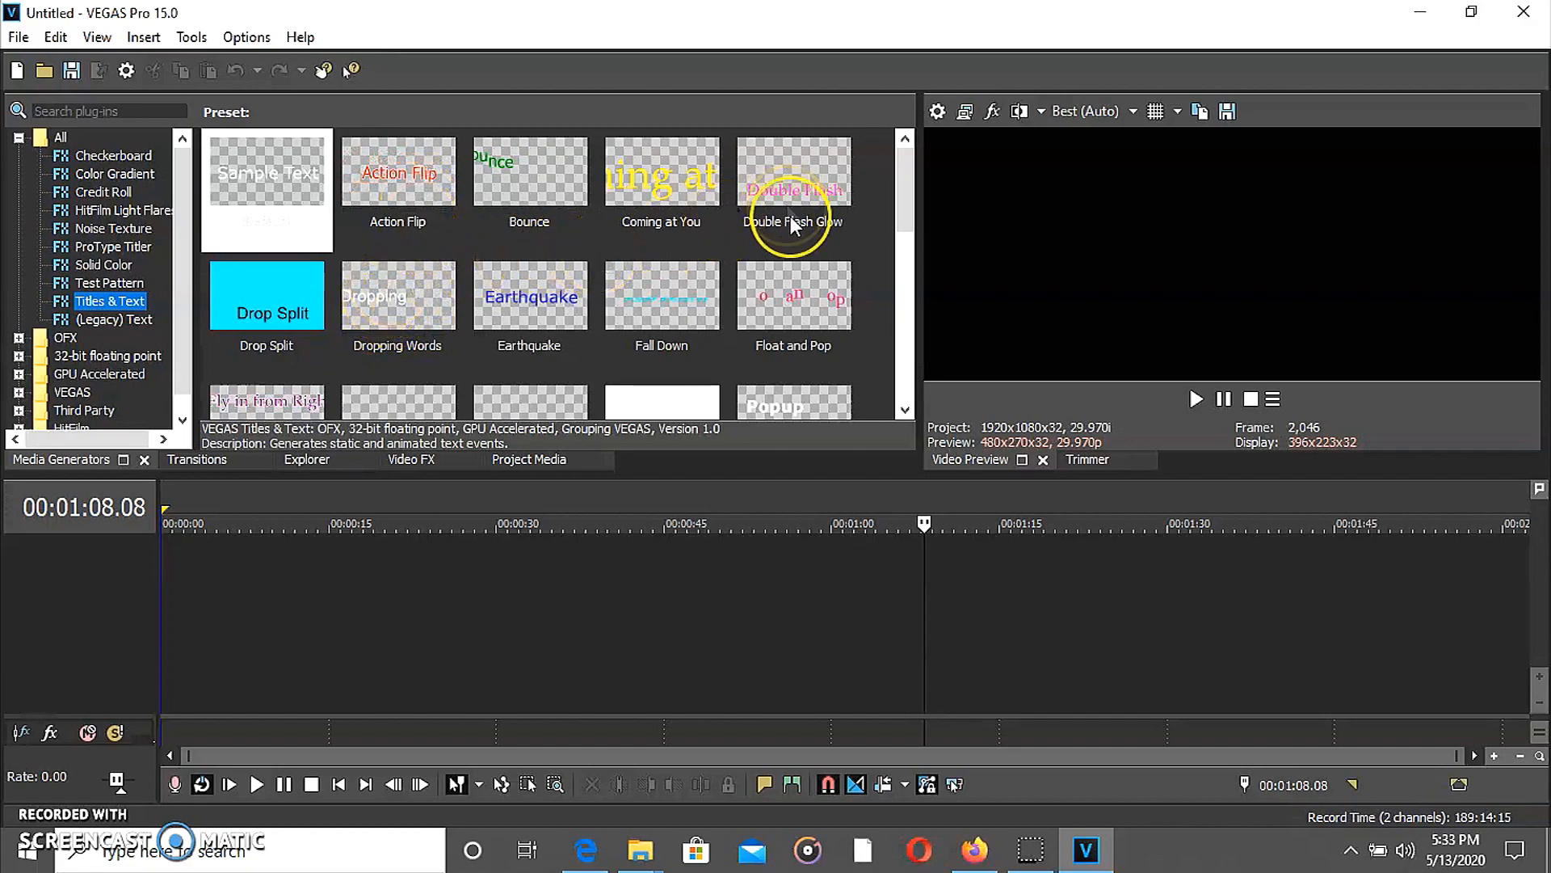
scroll(646, 341, down, 5)
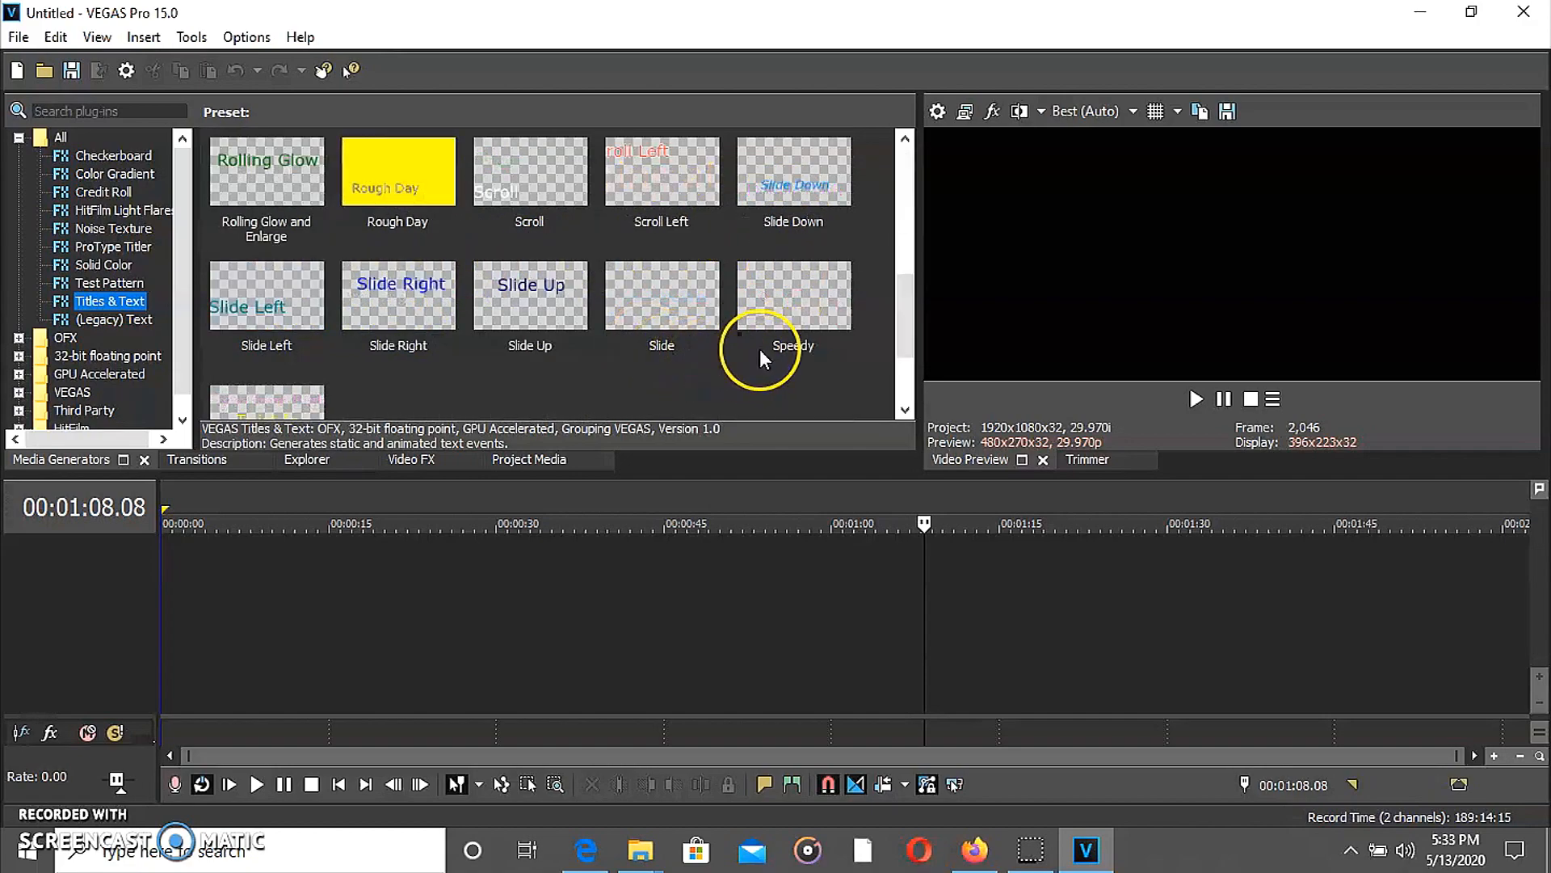
click(905, 324)
drag(905, 323, 908, 167)
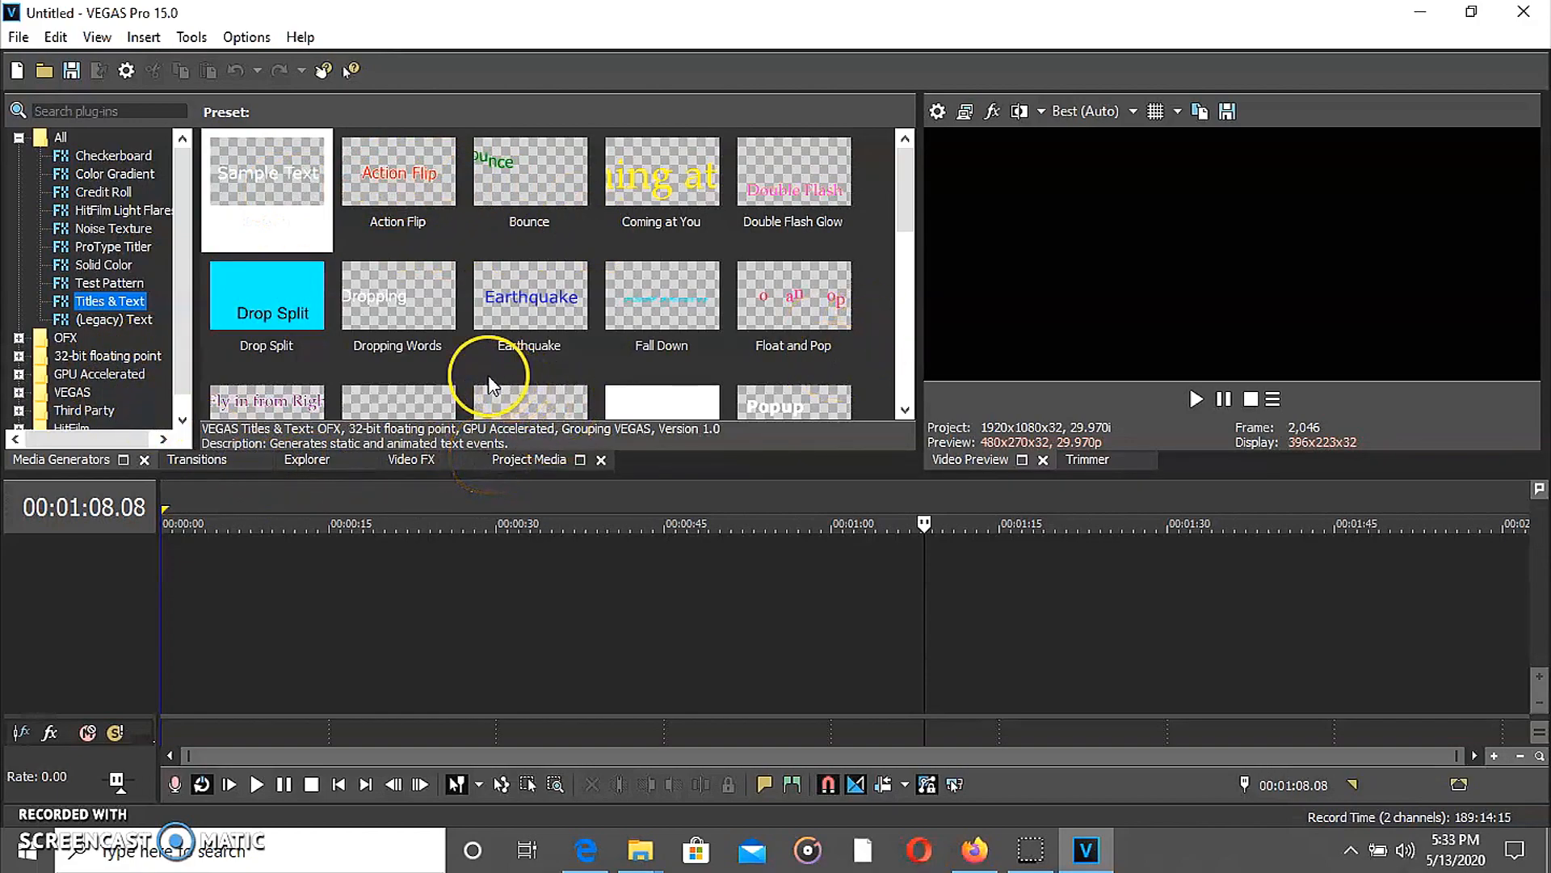
Import the monetization video from the Desktop into the project media
click(512, 461)
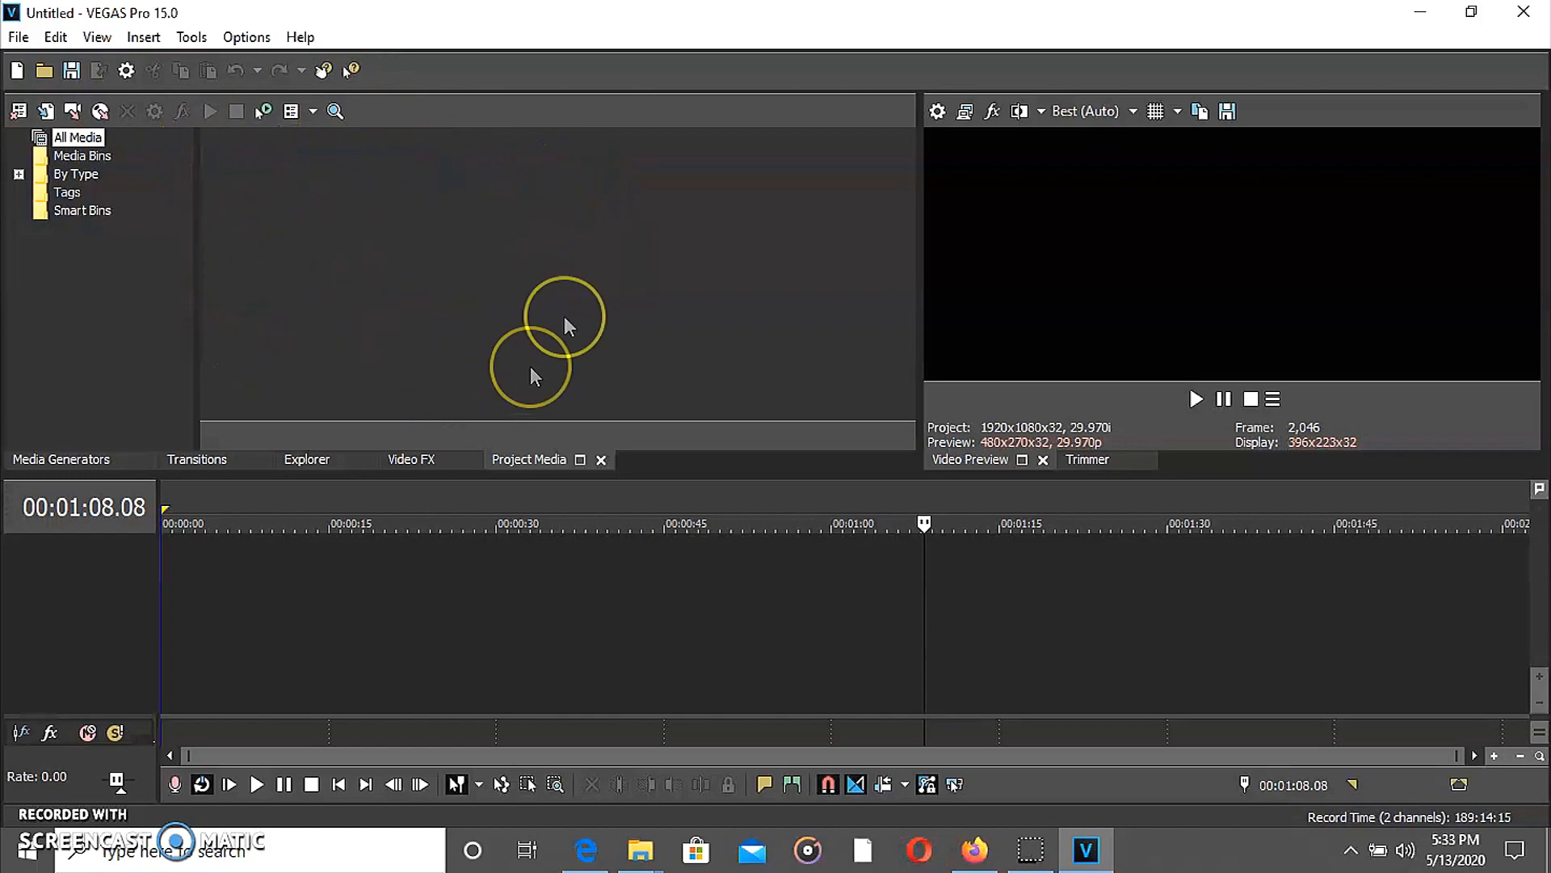
click(17, 38)
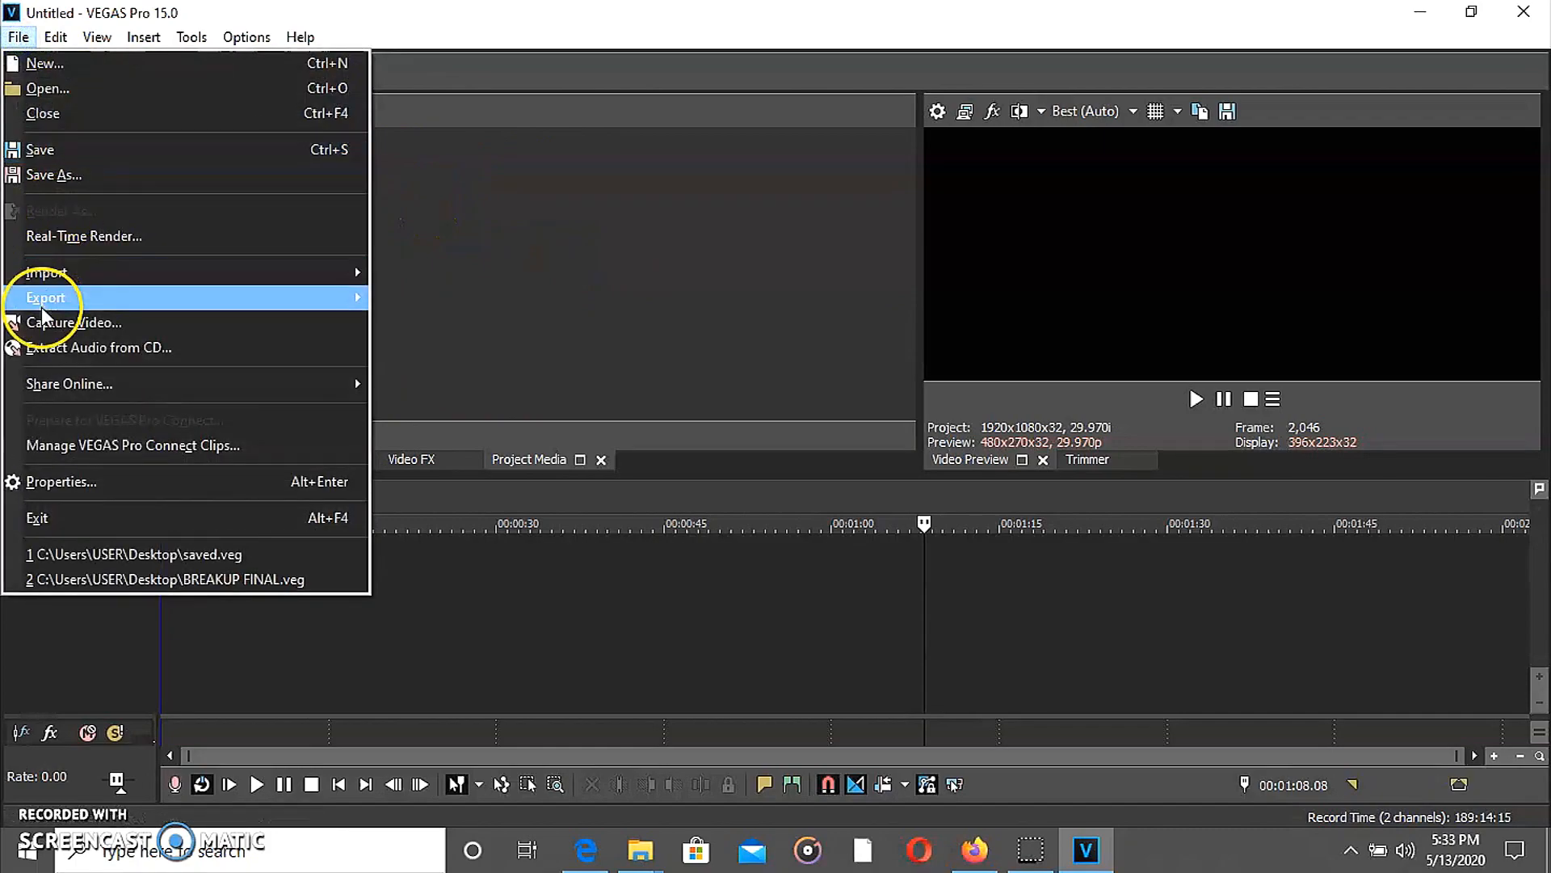
mouse_move(125, 284)
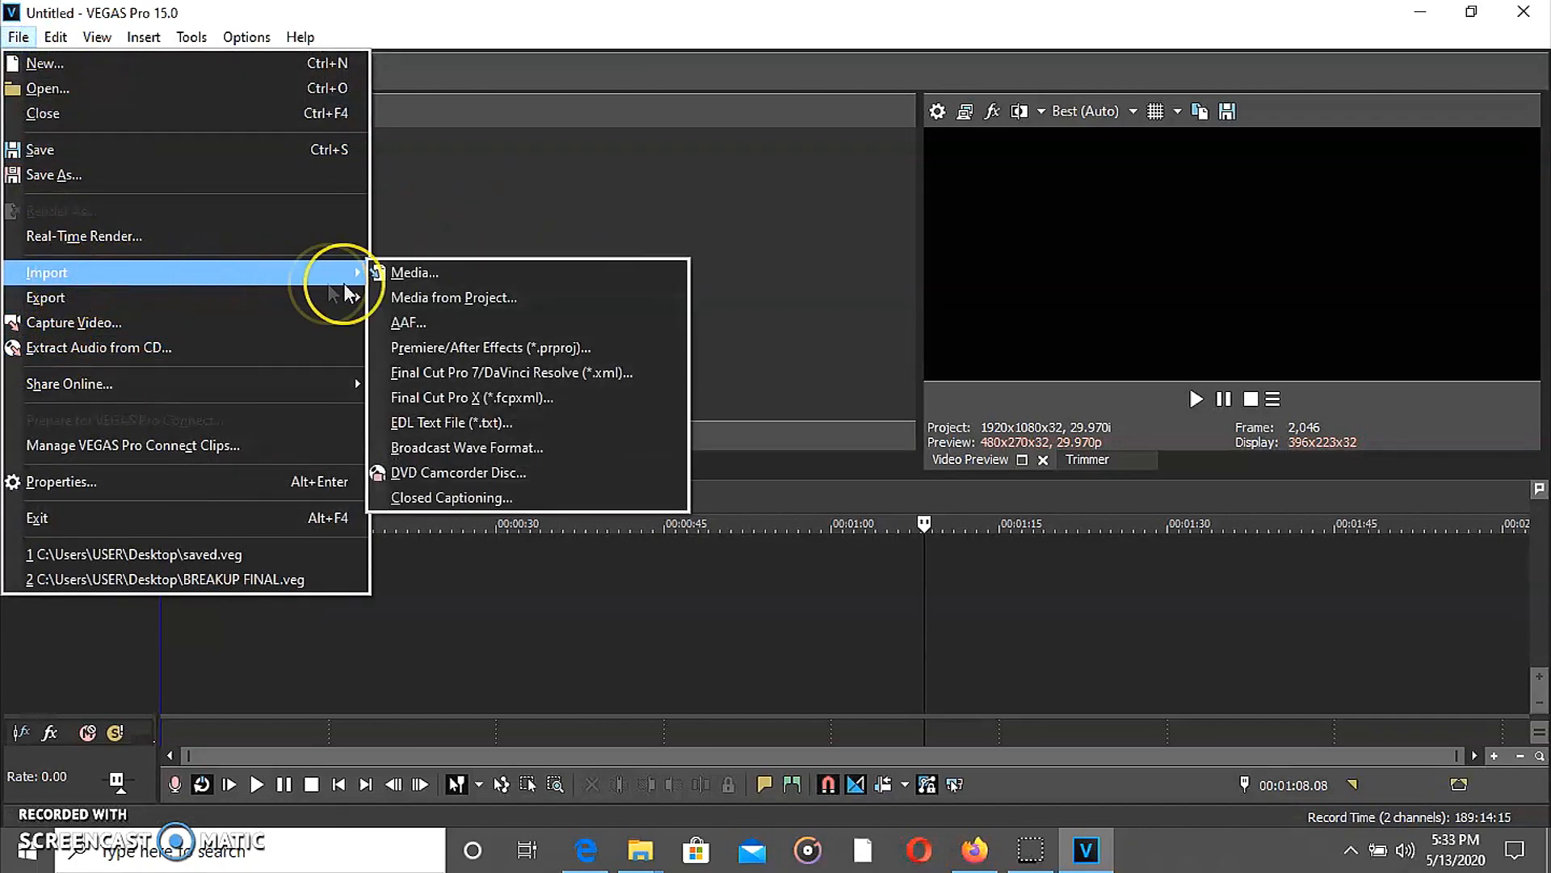
click(412, 273)
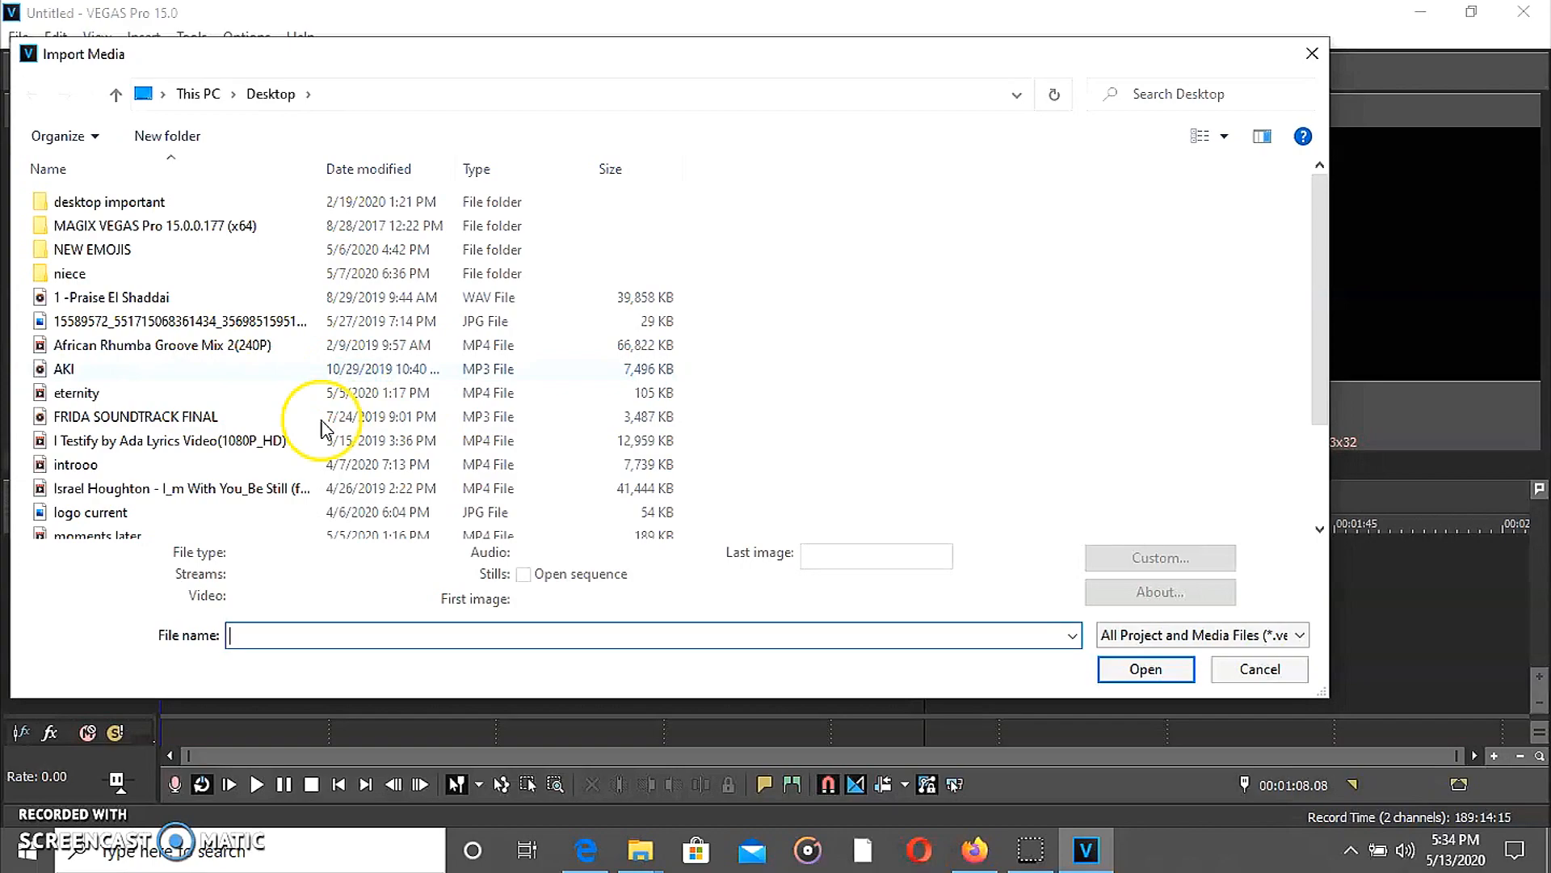
scroll(252, 428, down, 2)
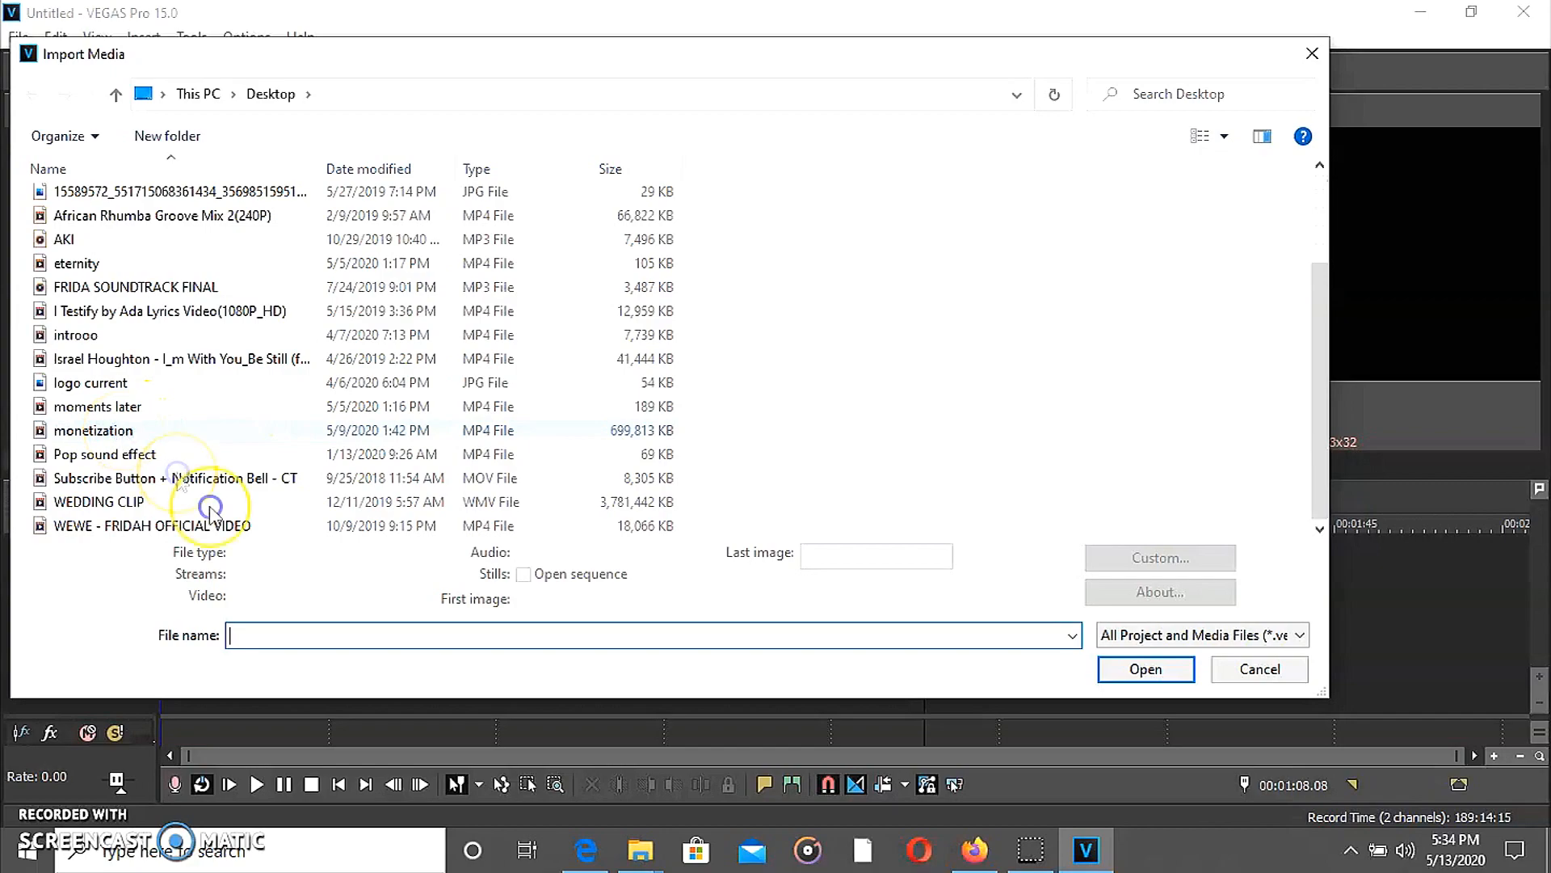
click(186, 438)
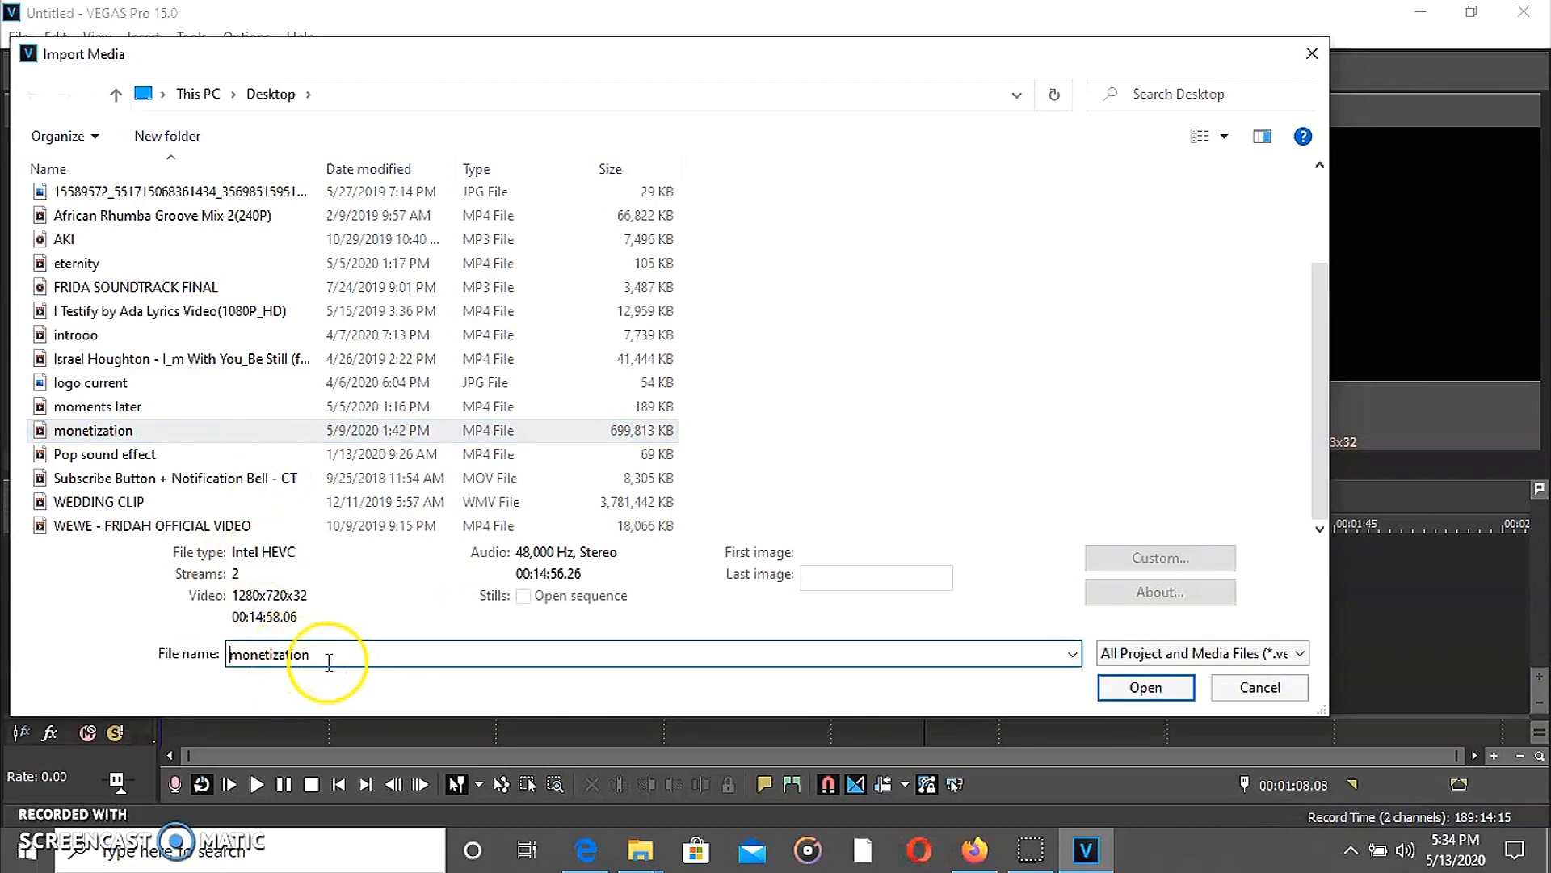
drag(323, 656, 220, 656)
click(363, 656)
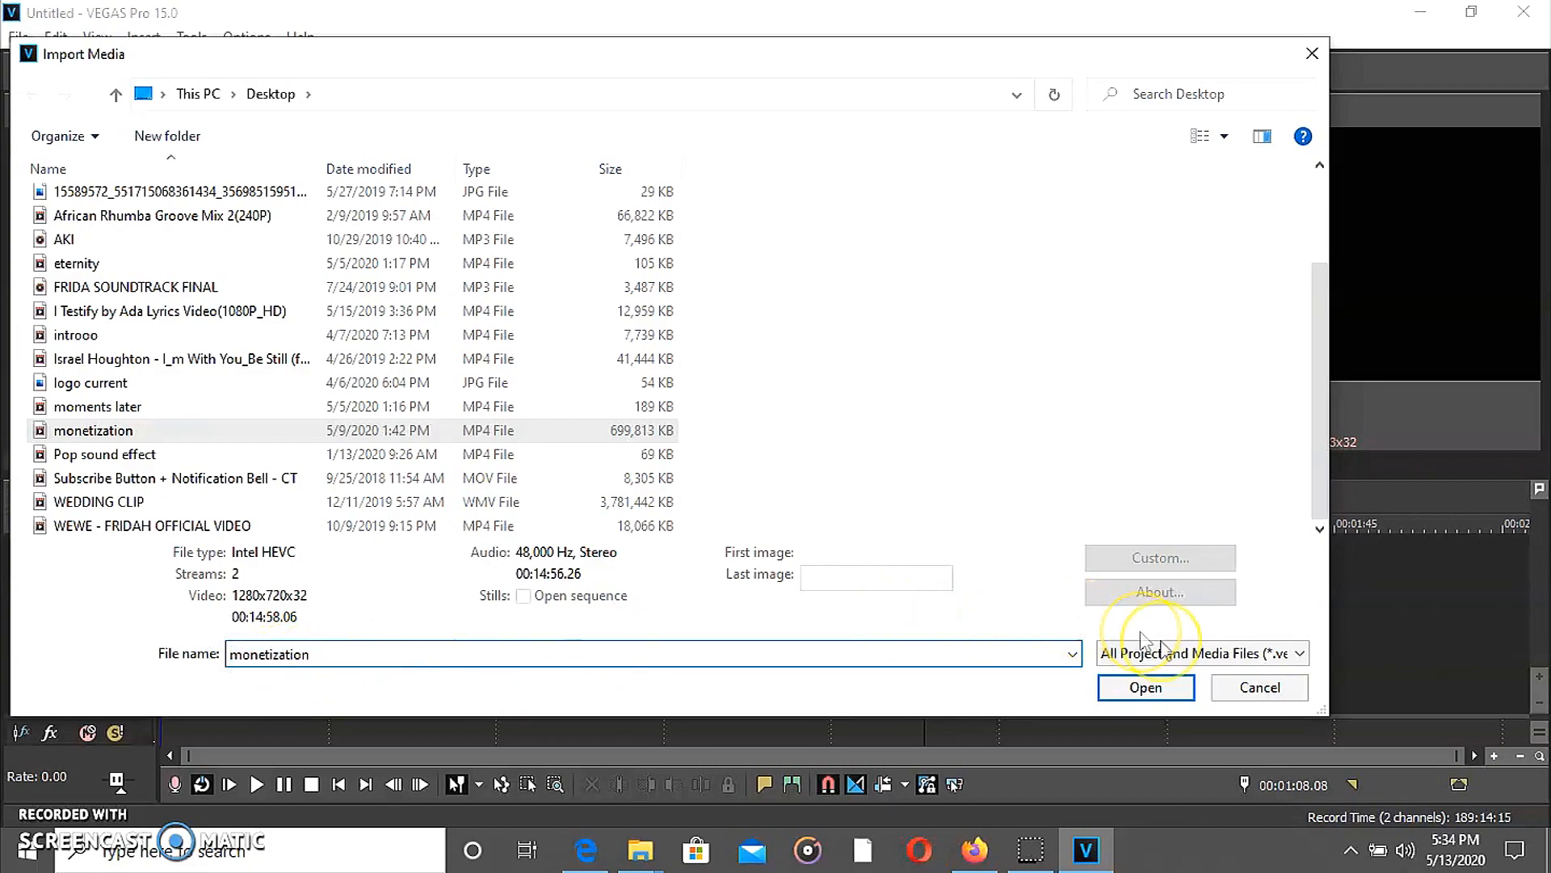
click(1123, 689)
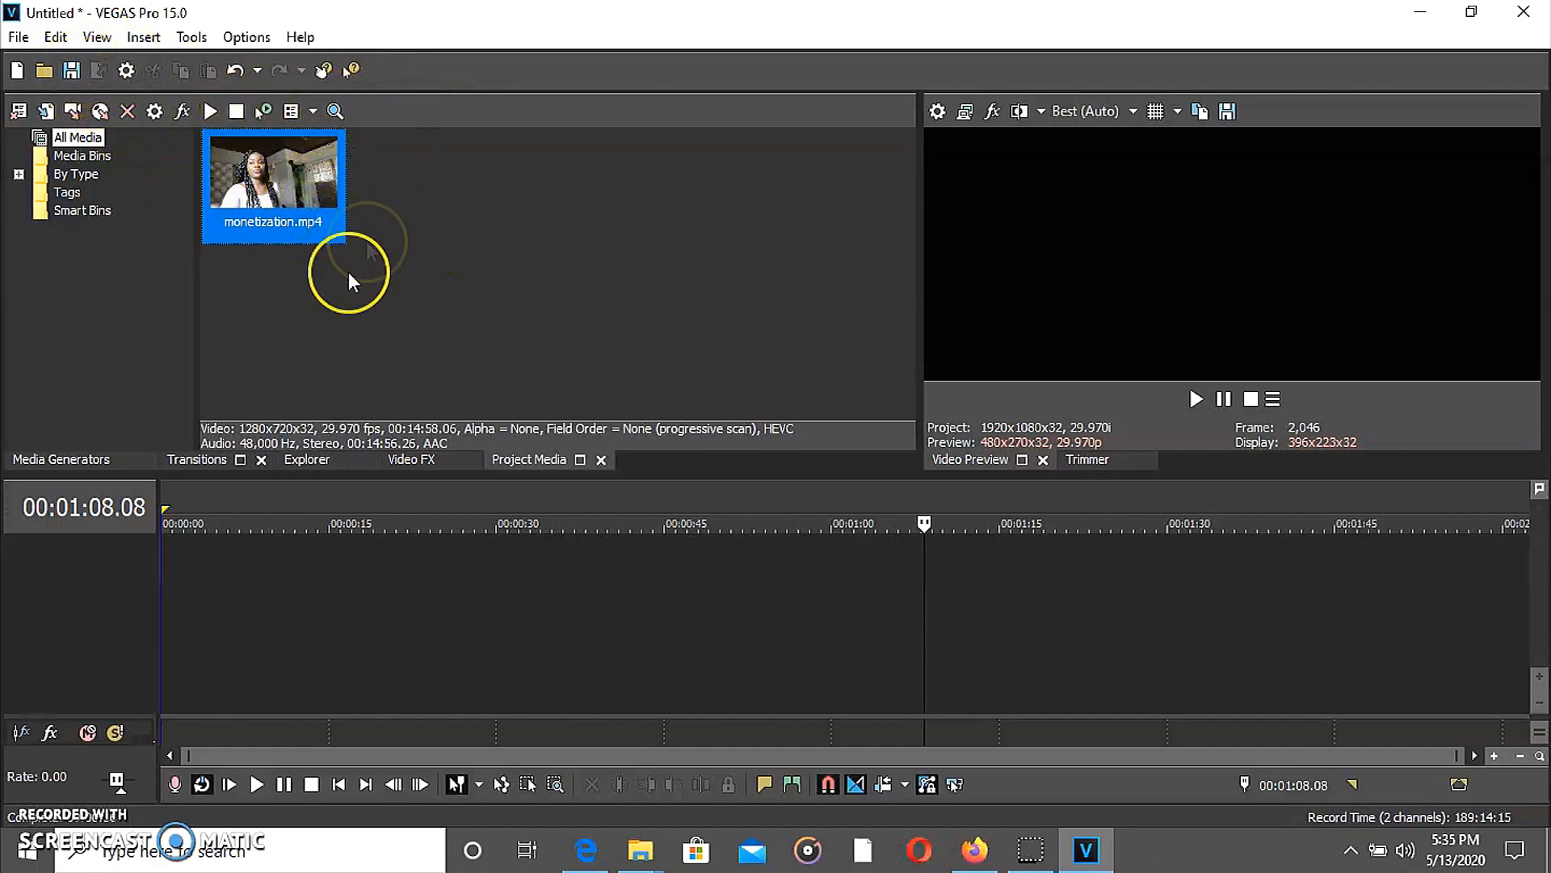
Import the soundtrack MP3 and introoo.mp4 into the project media and select the soundtrack
click(18, 37)
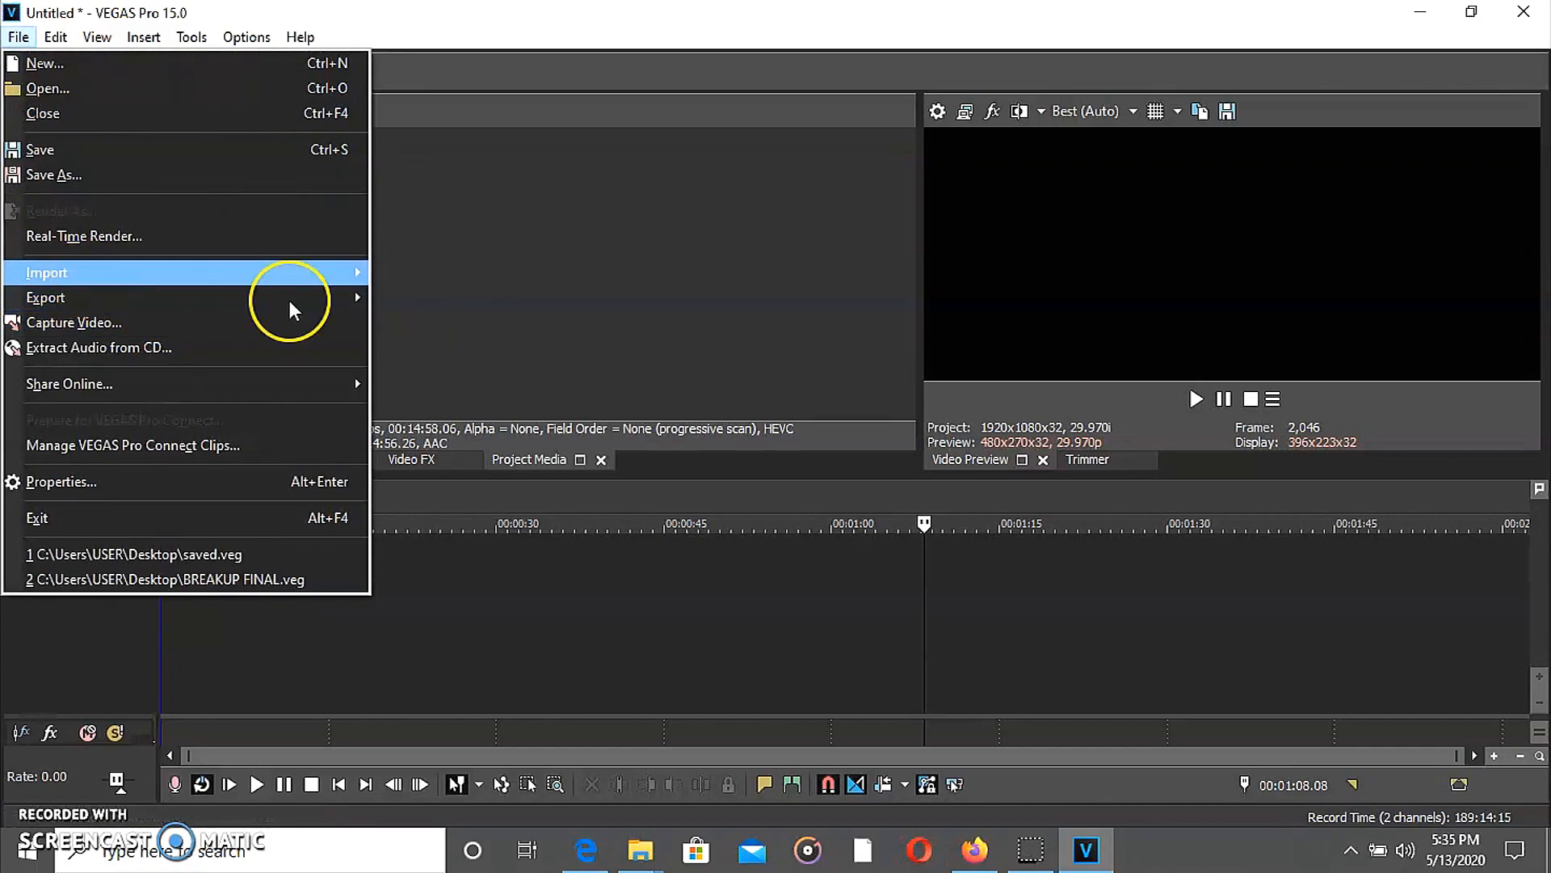
mouse_move(355, 272)
click(408, 275)
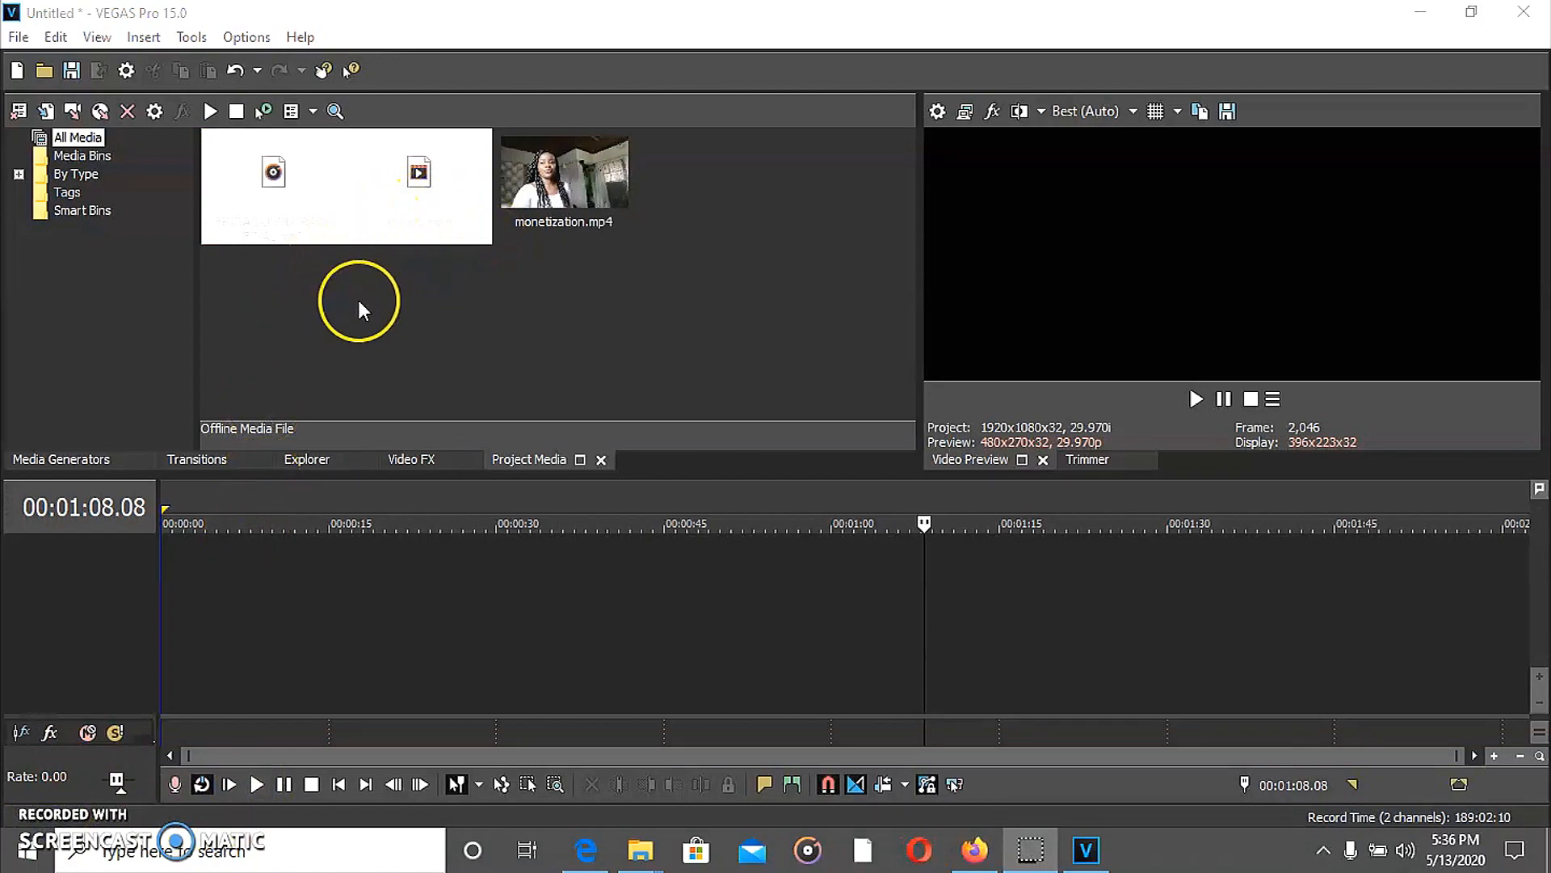
click(268, 193)
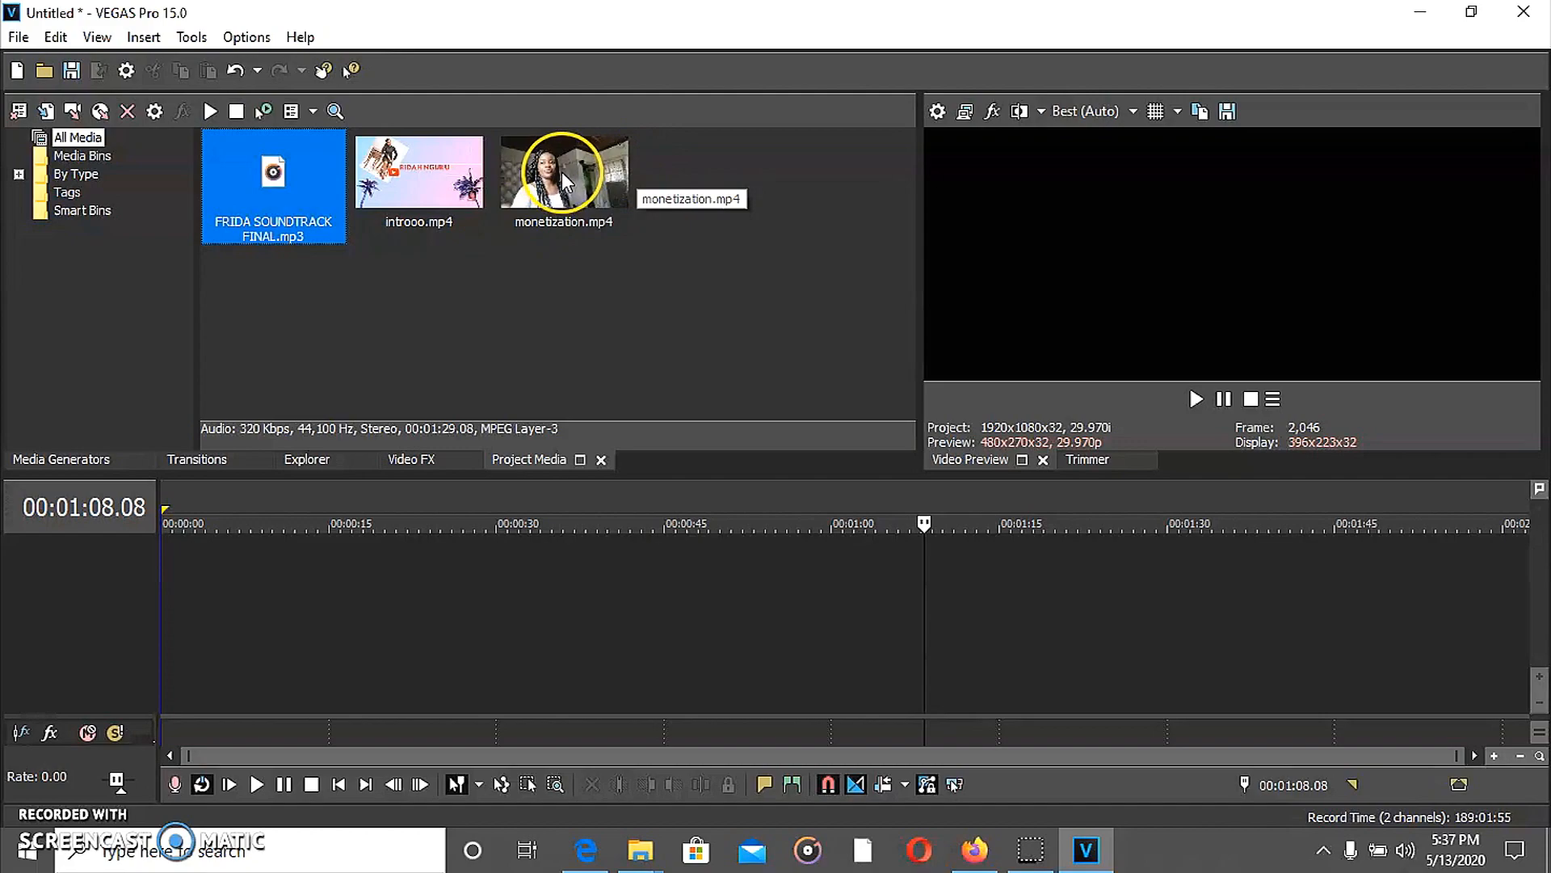
Place monetization.mp4 at the start of the empty timeline and match the project video settings to this media
drag(561, 171, 179, 551)
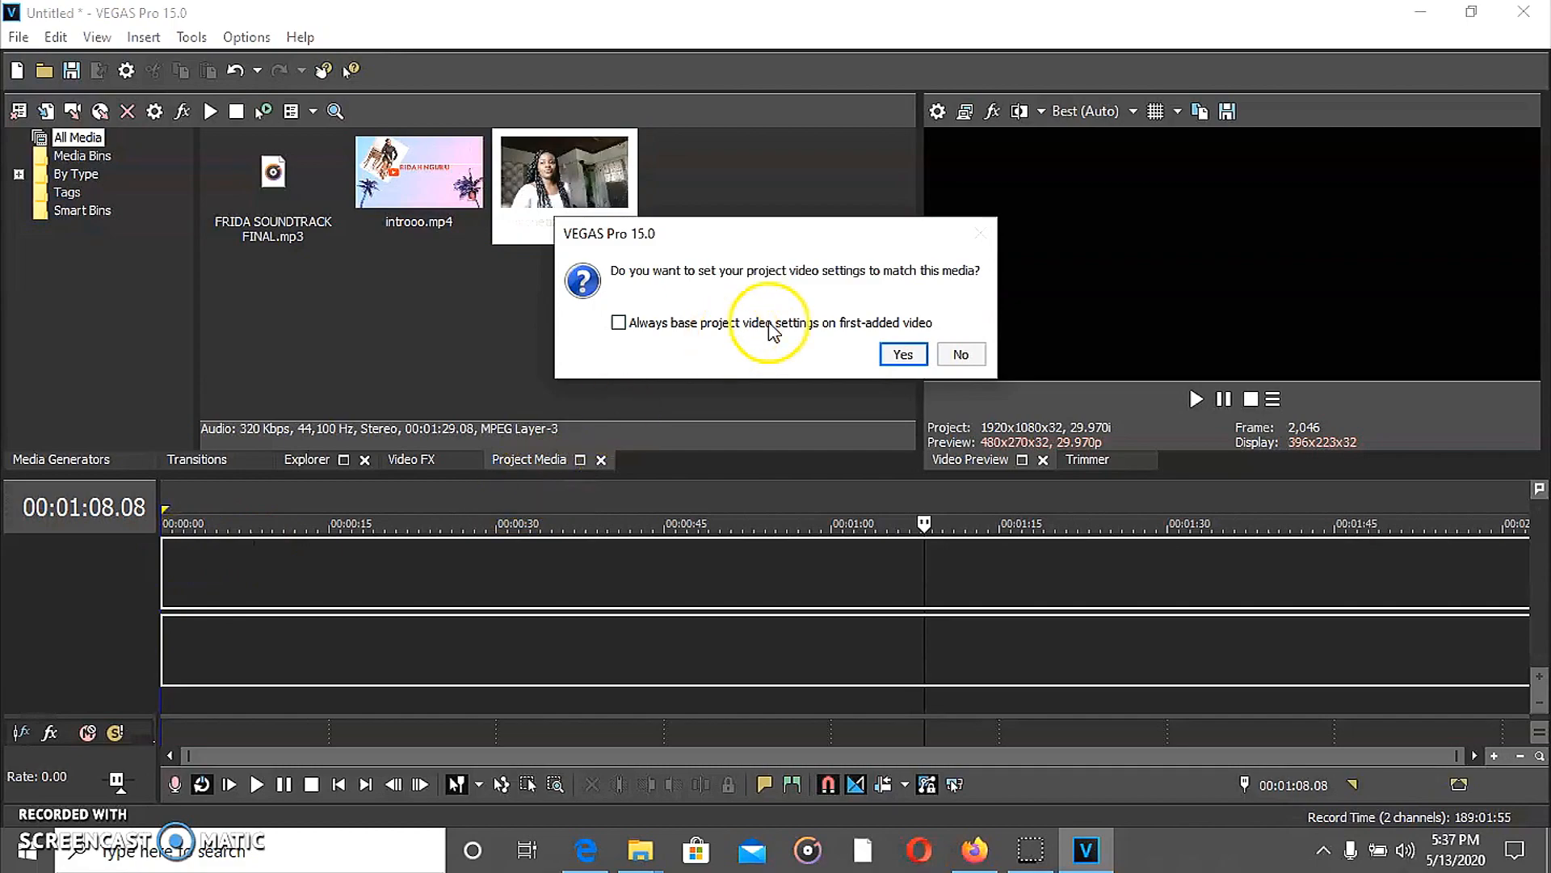
click(895, 355)
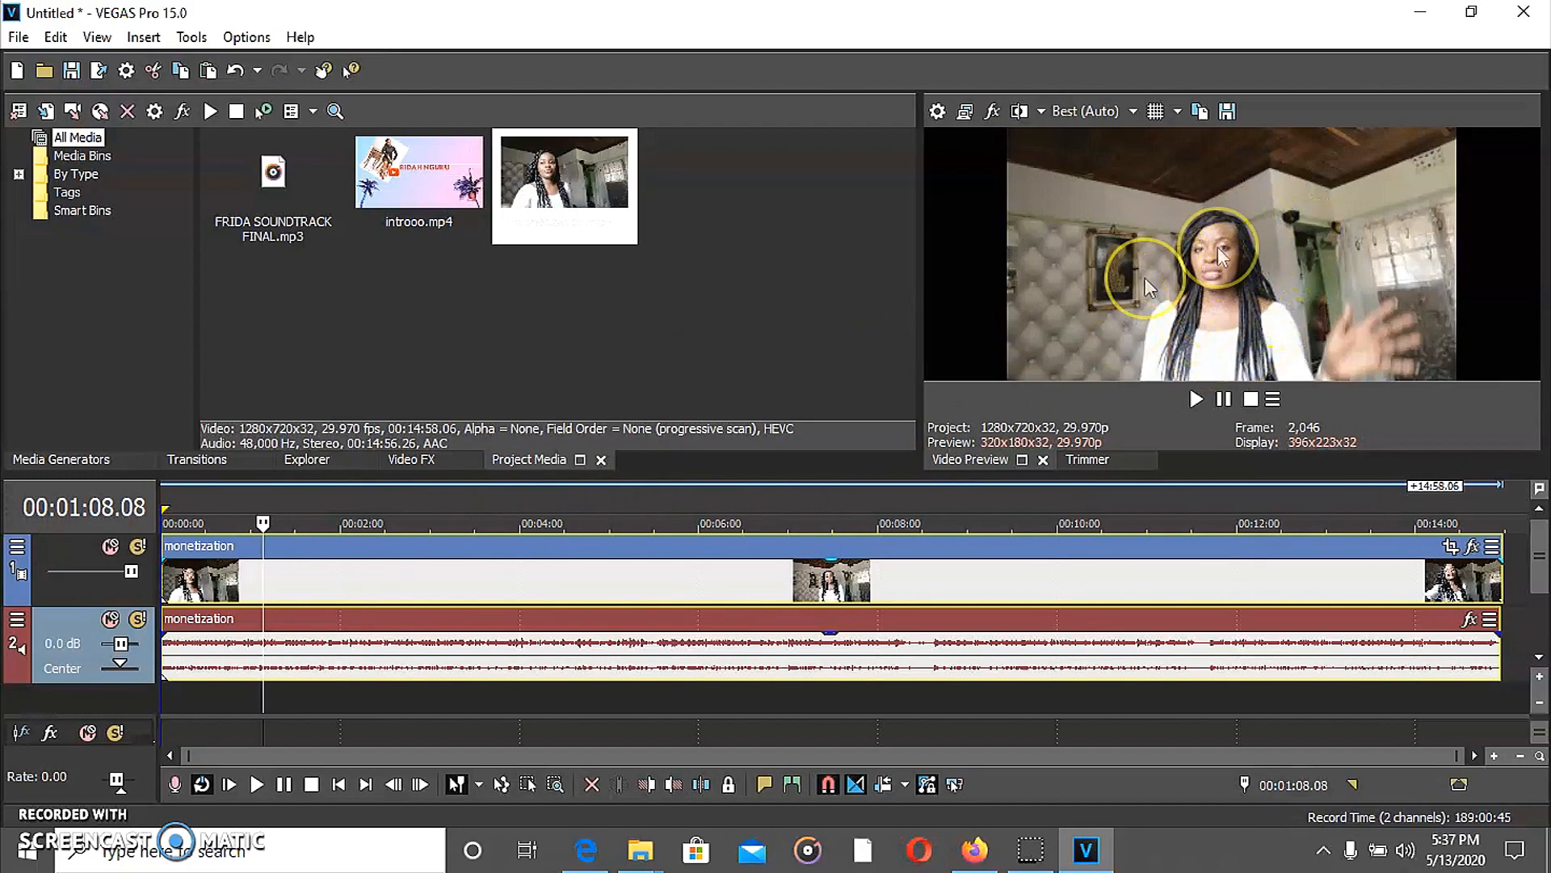
Play the monetization clip from the start of the timeline for a few seconds and pause it
click(166, 507)
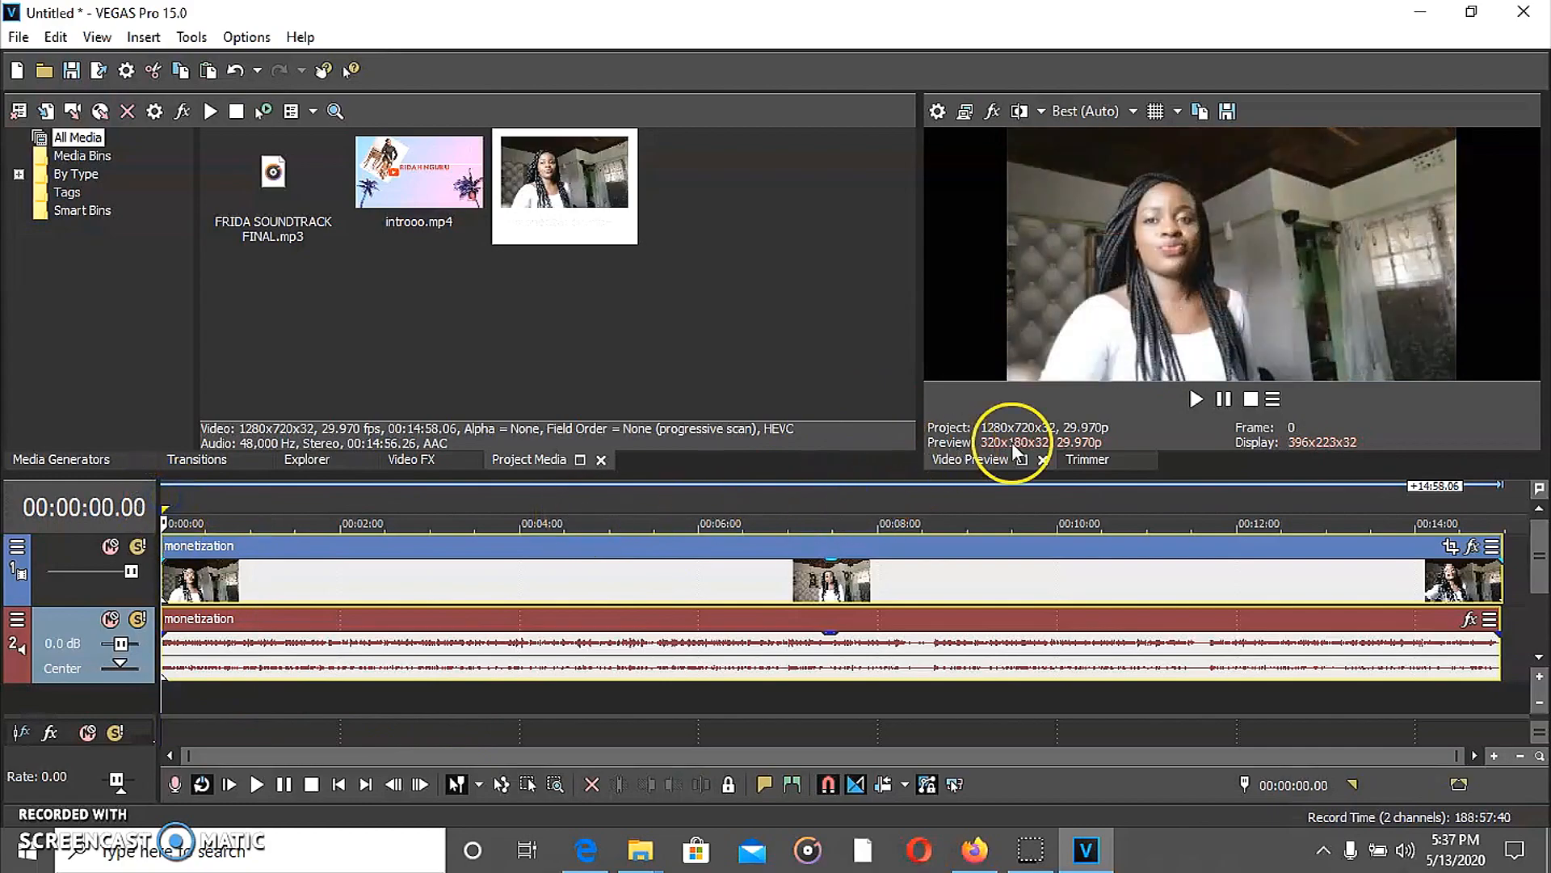
click(1193, 399)
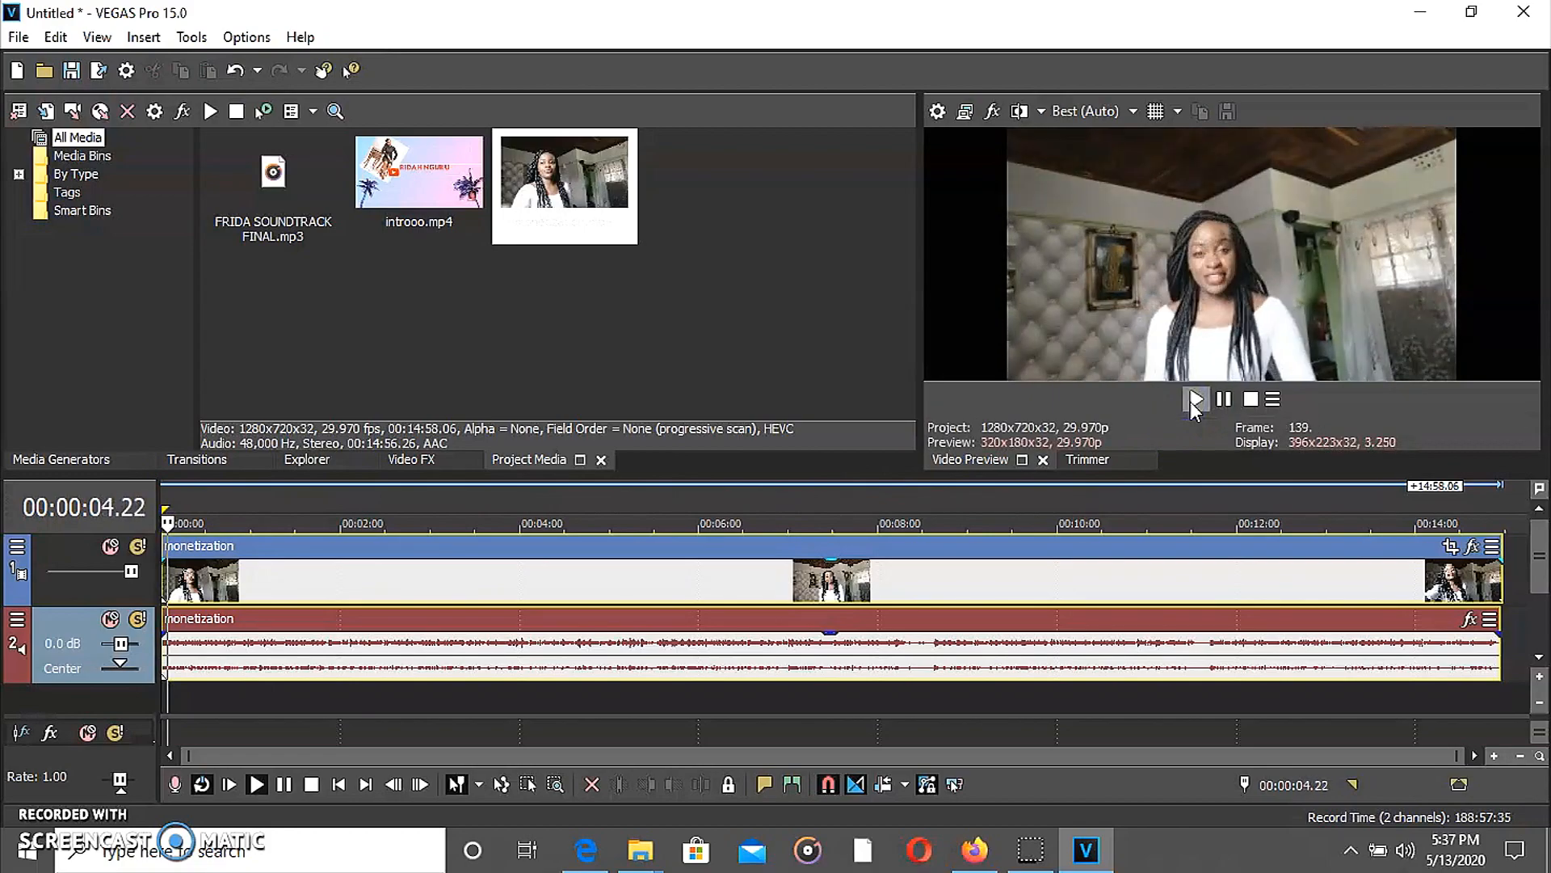
click(1225, 399)
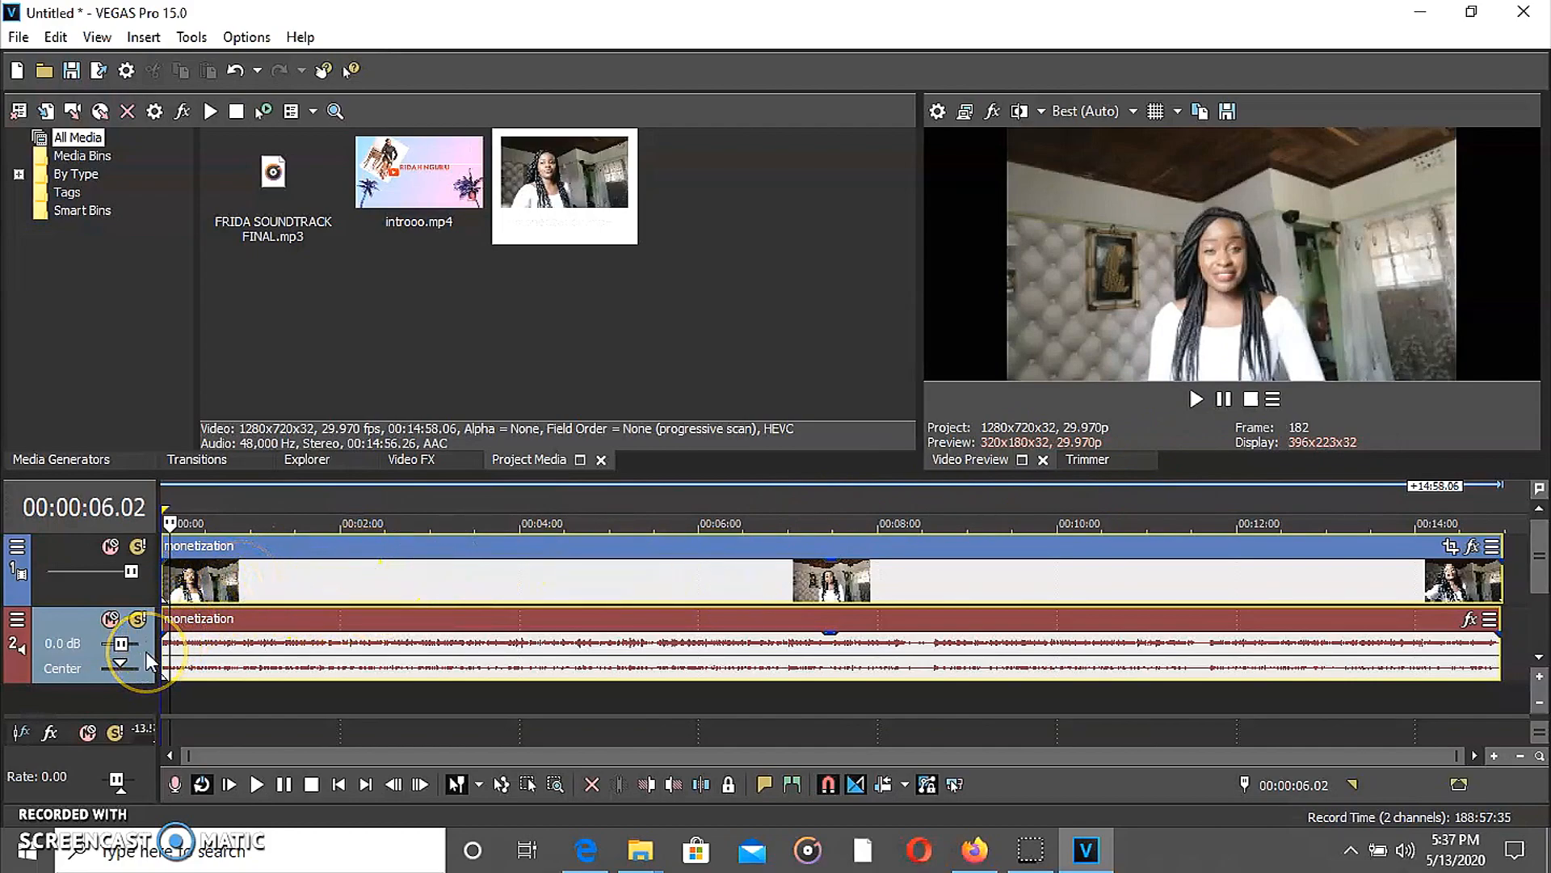
Set the volume of the monetization clip's audio track to 12.0 dB
click(64, 549)
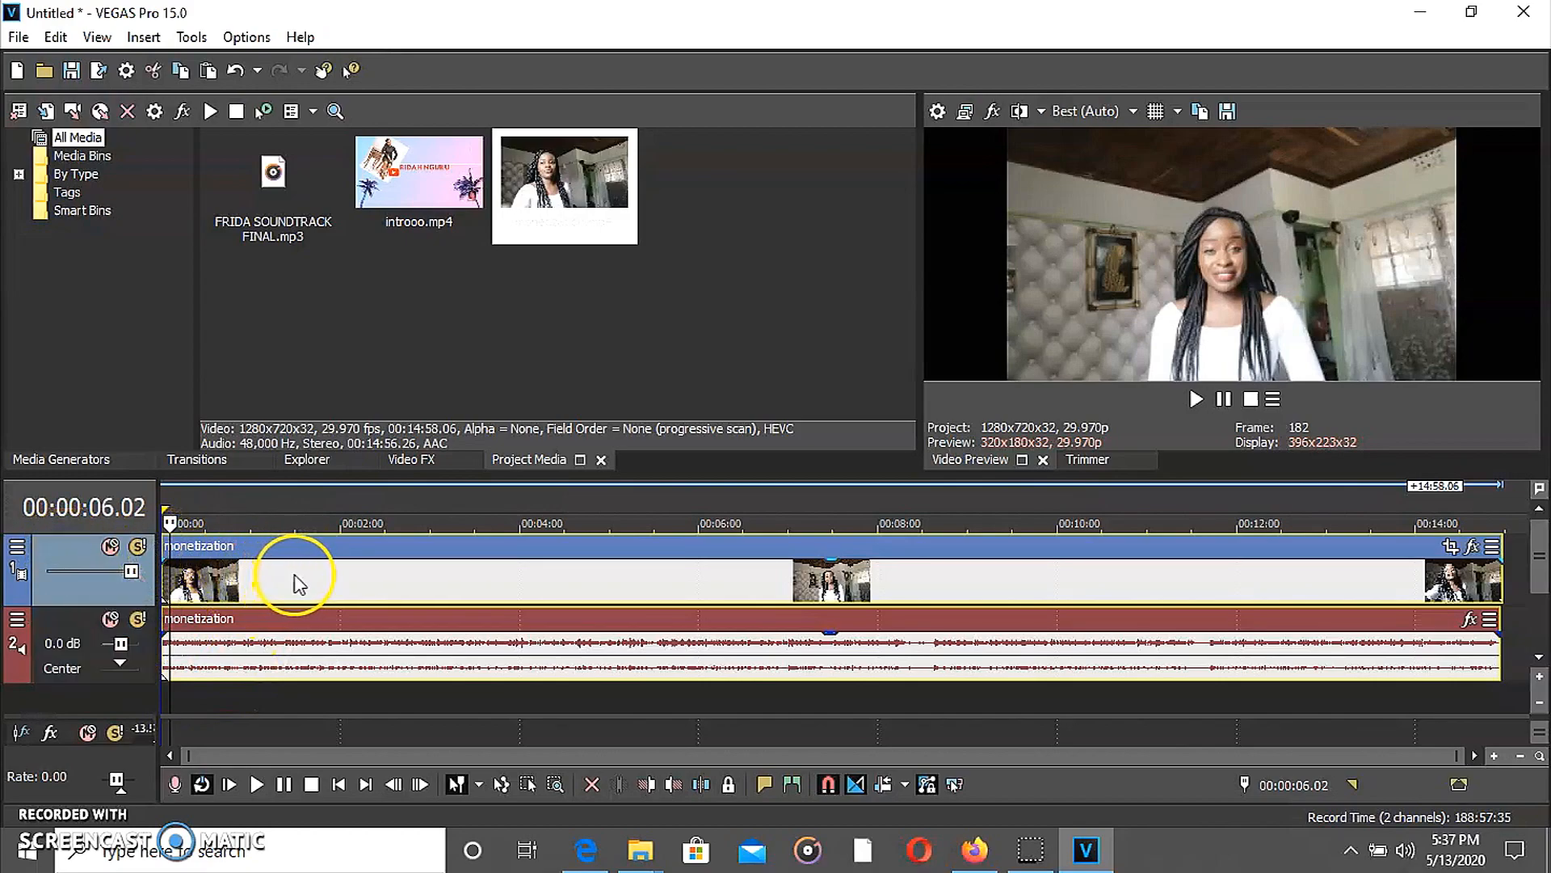
click(66, 622)
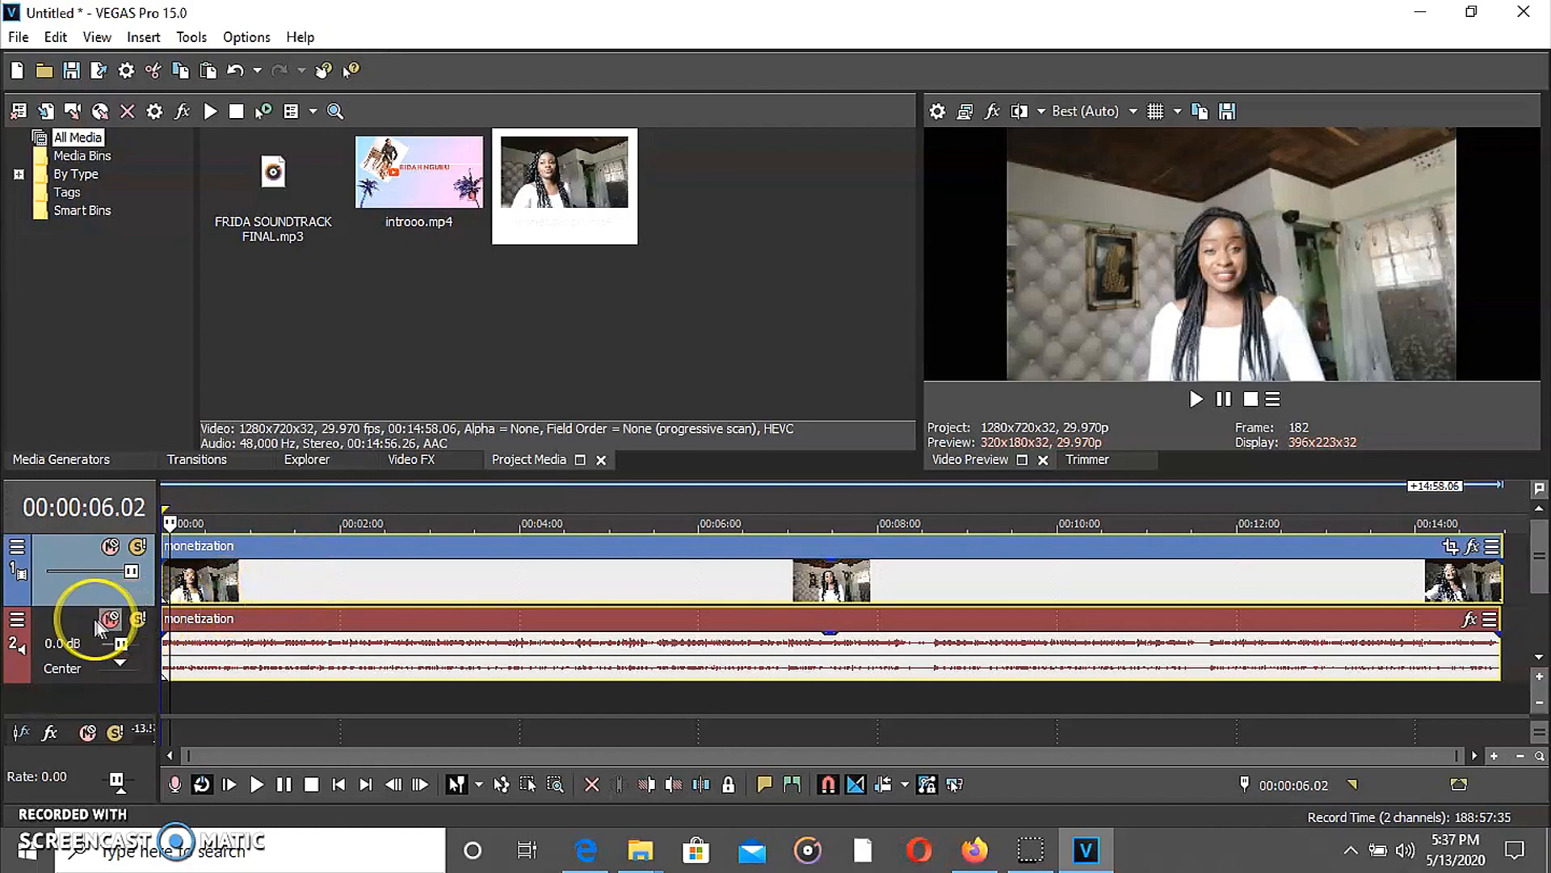
click(66, 619)
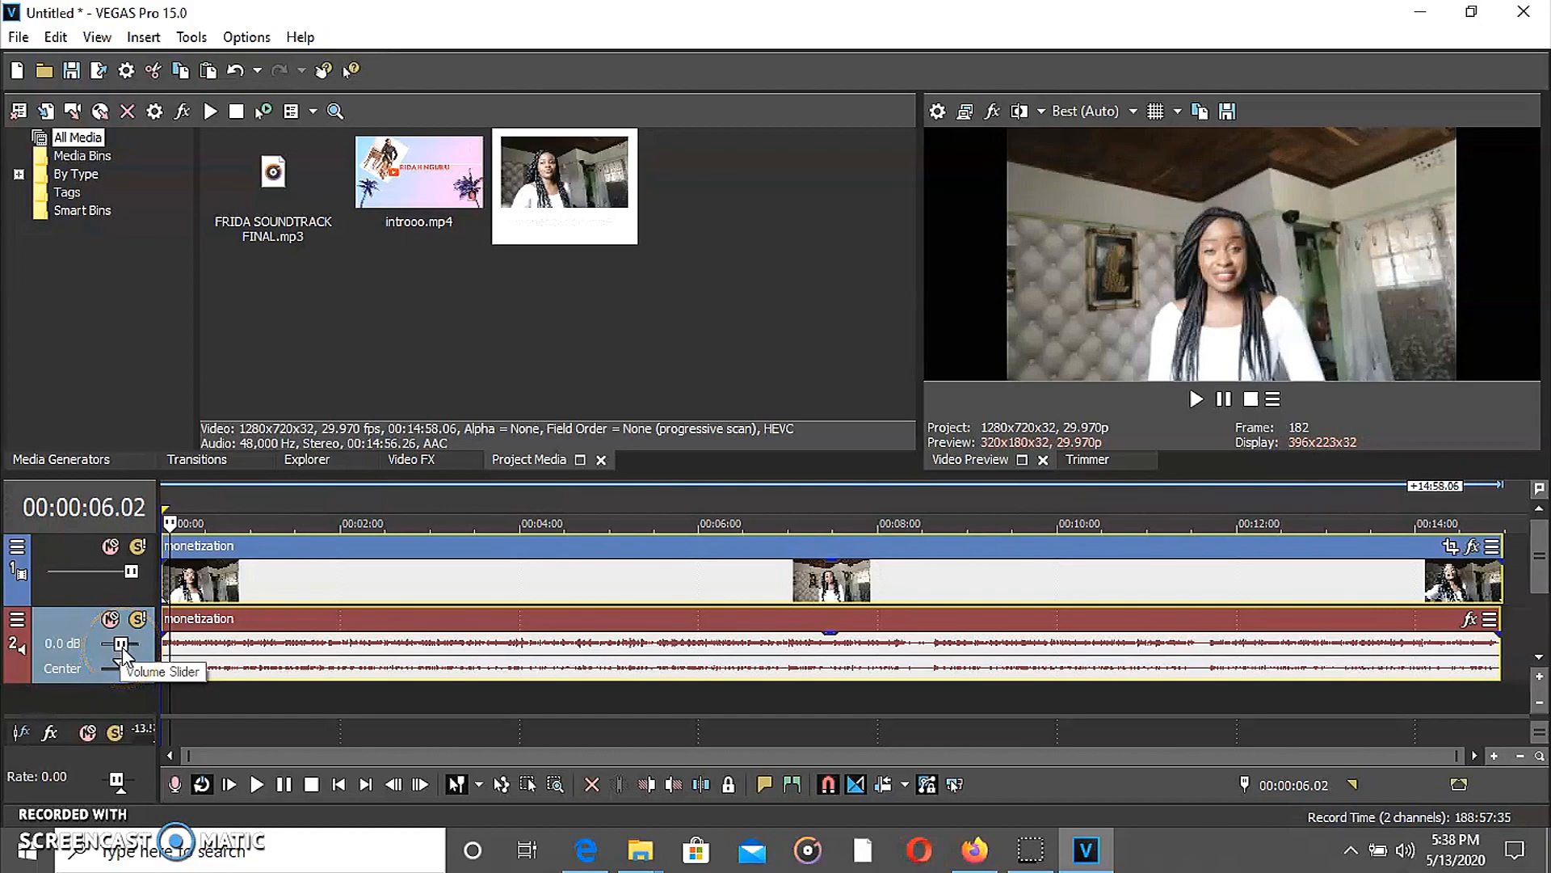
drag(123, 651, 141, 651)
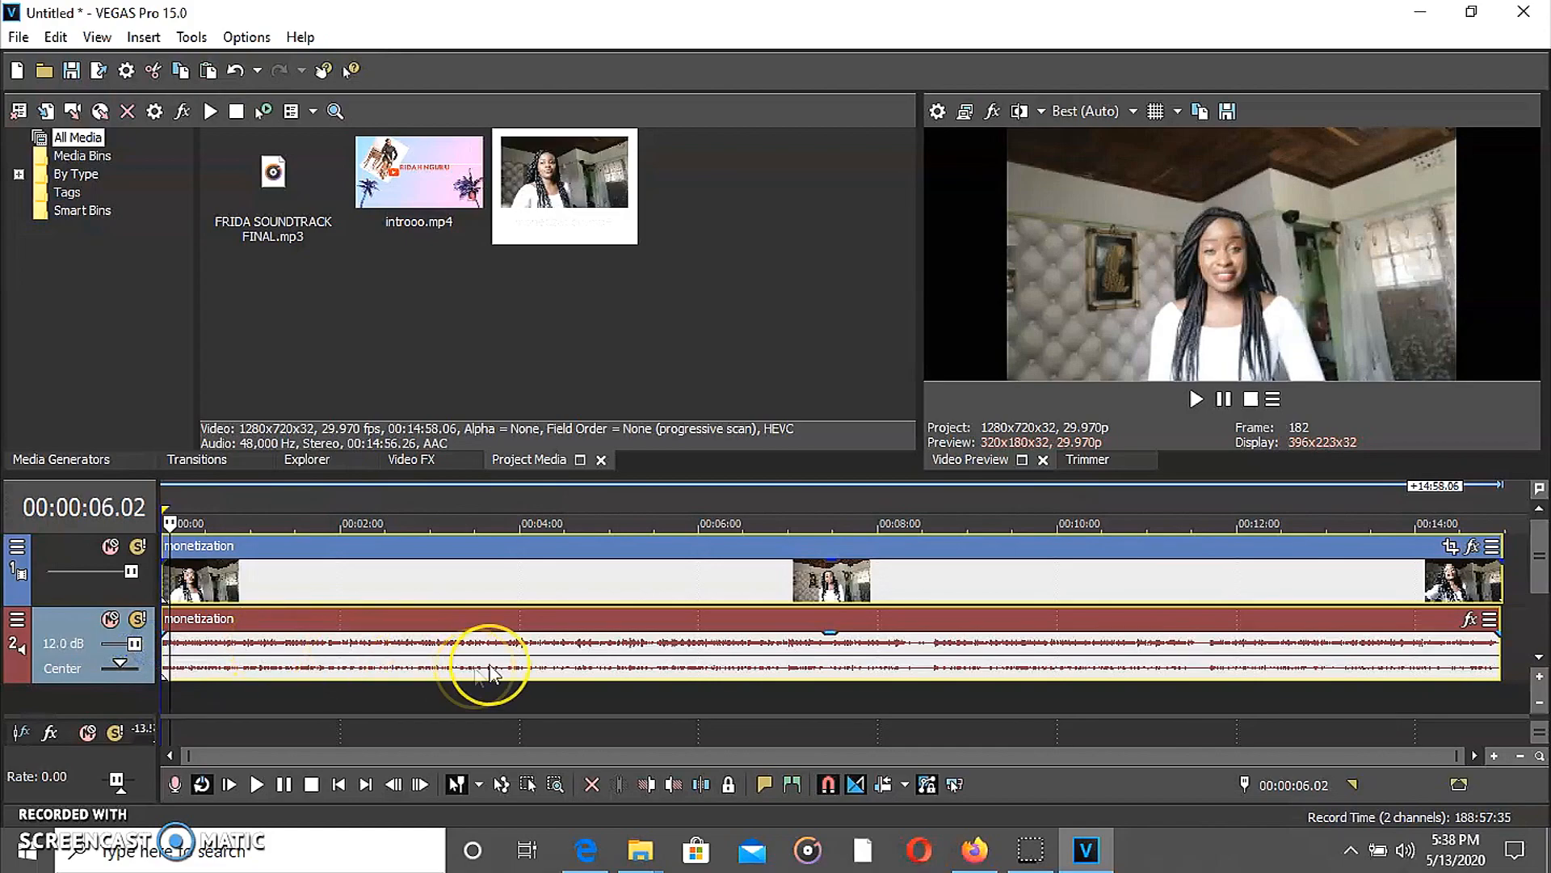
Listen to a few seconds of the timeline, pause, and select the audio event at 00:01:14.16
click(1207, 399)
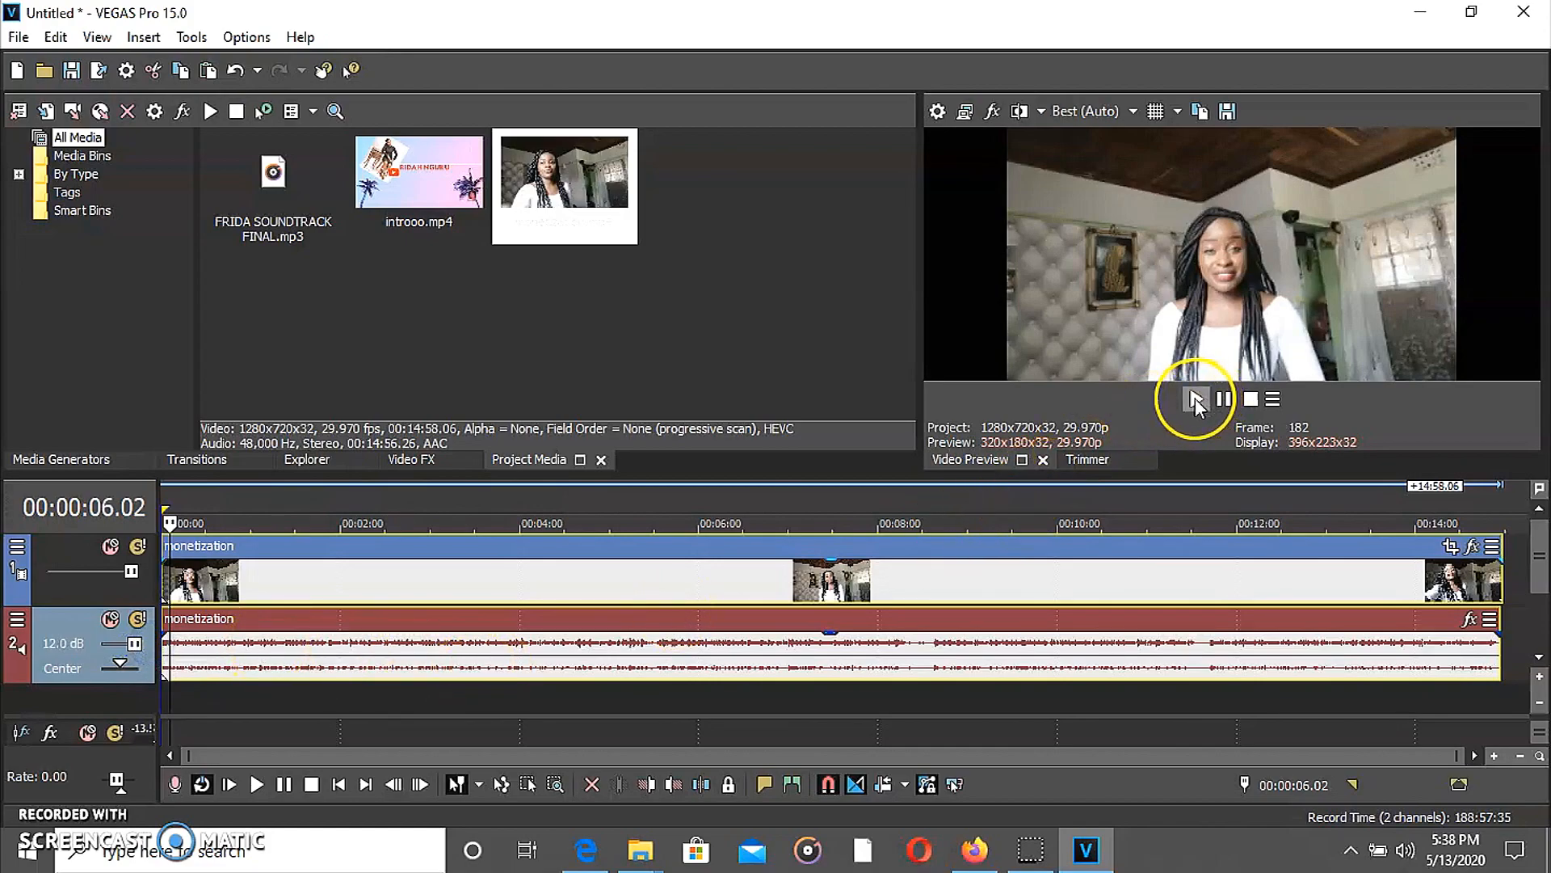
click(1224, 399)
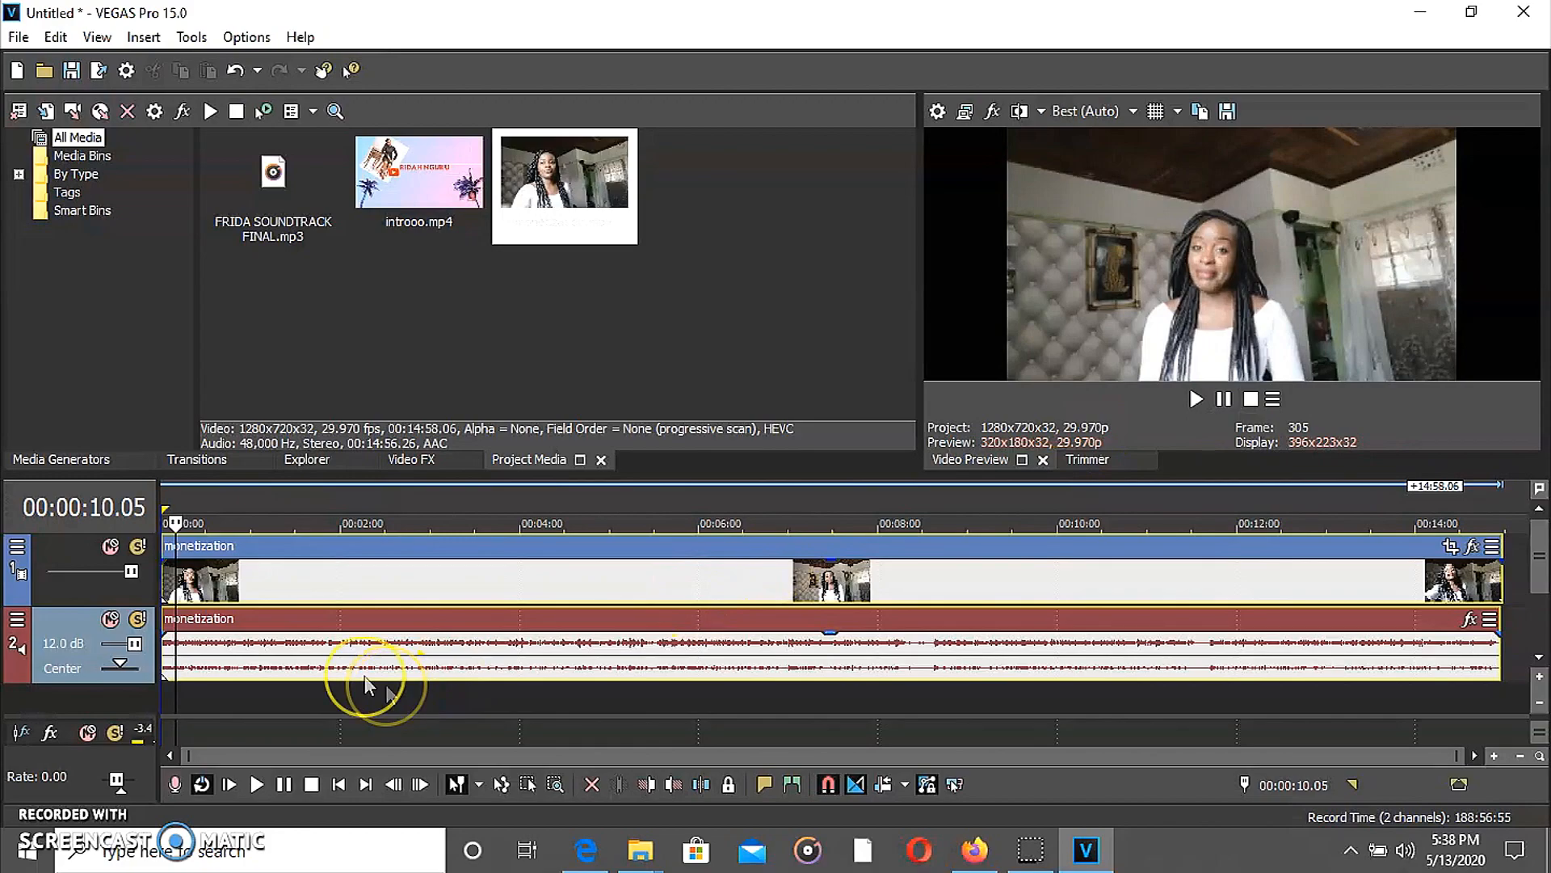
click(273, 658)
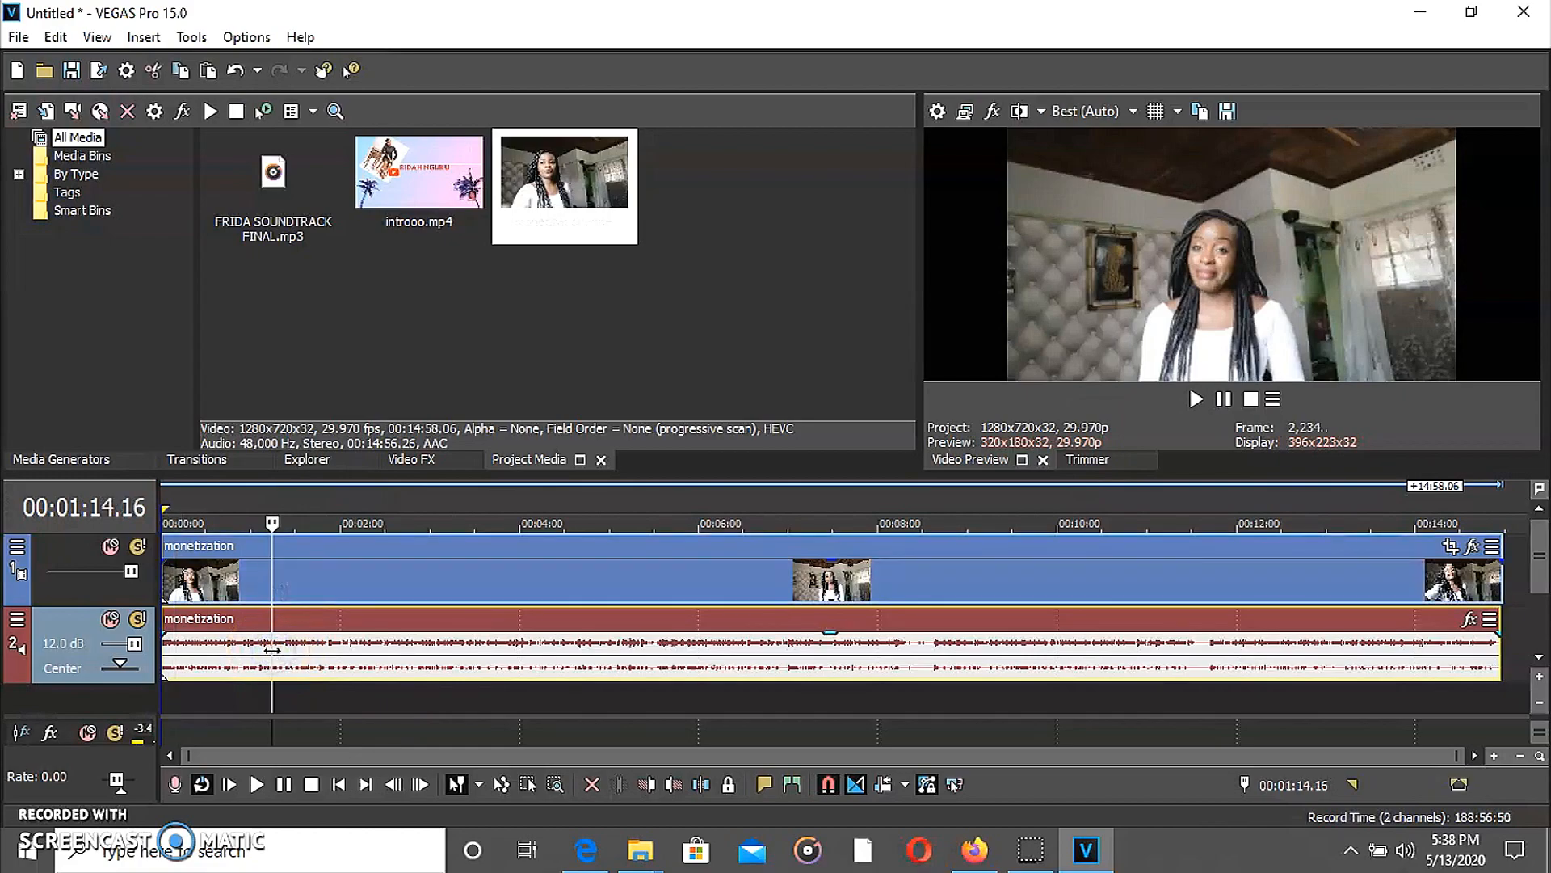
Add a volume envelope to the audio track, raise it to the top of the track, and play a few seconds to check it
key(v)
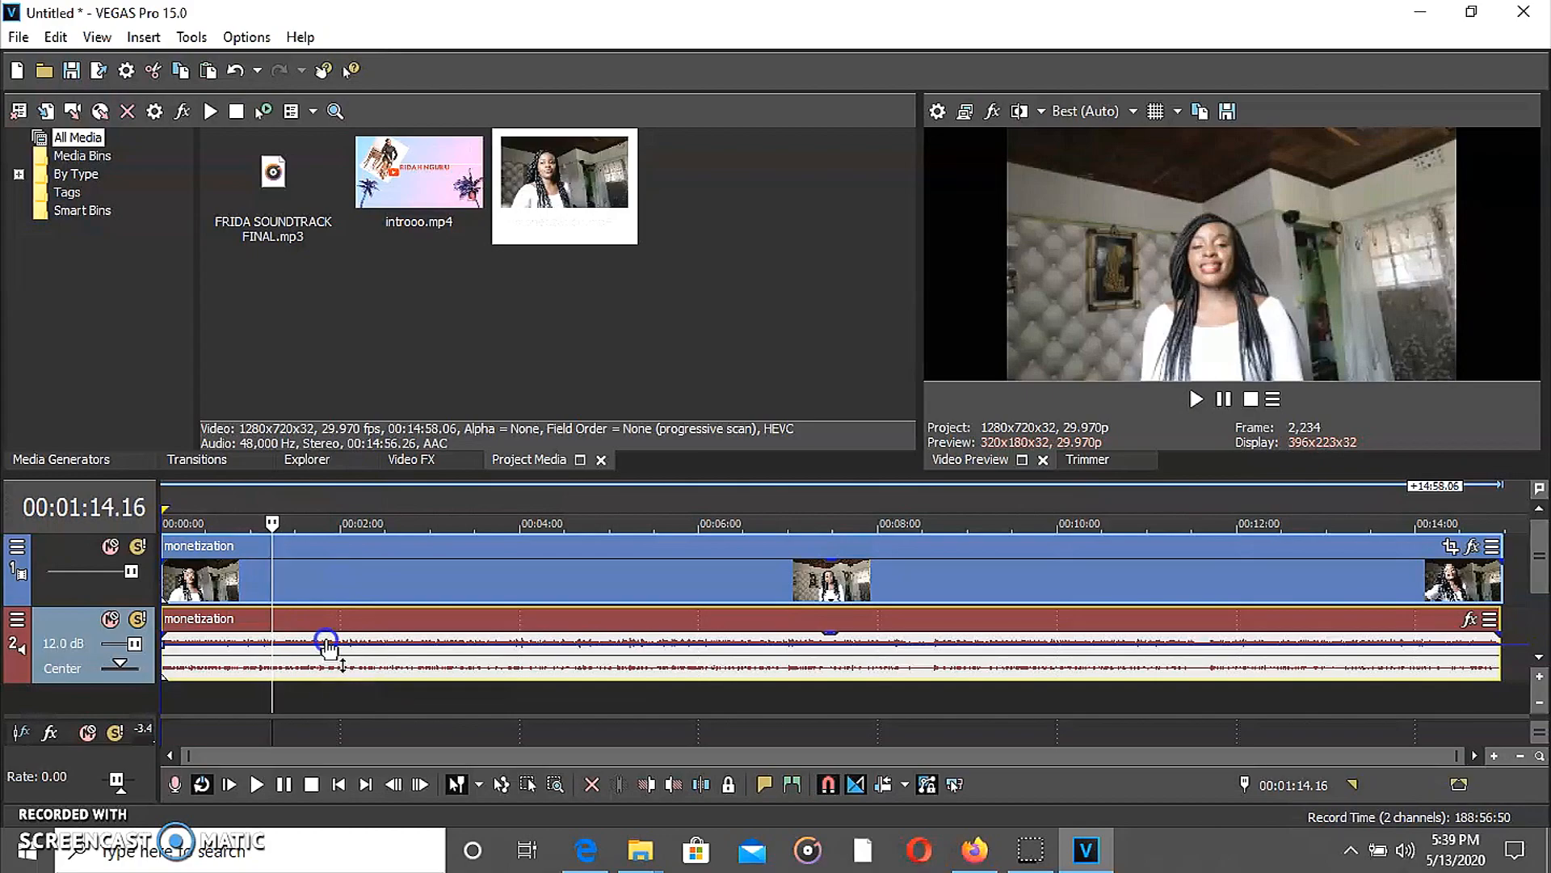
drag(326, 643, 320, 611)
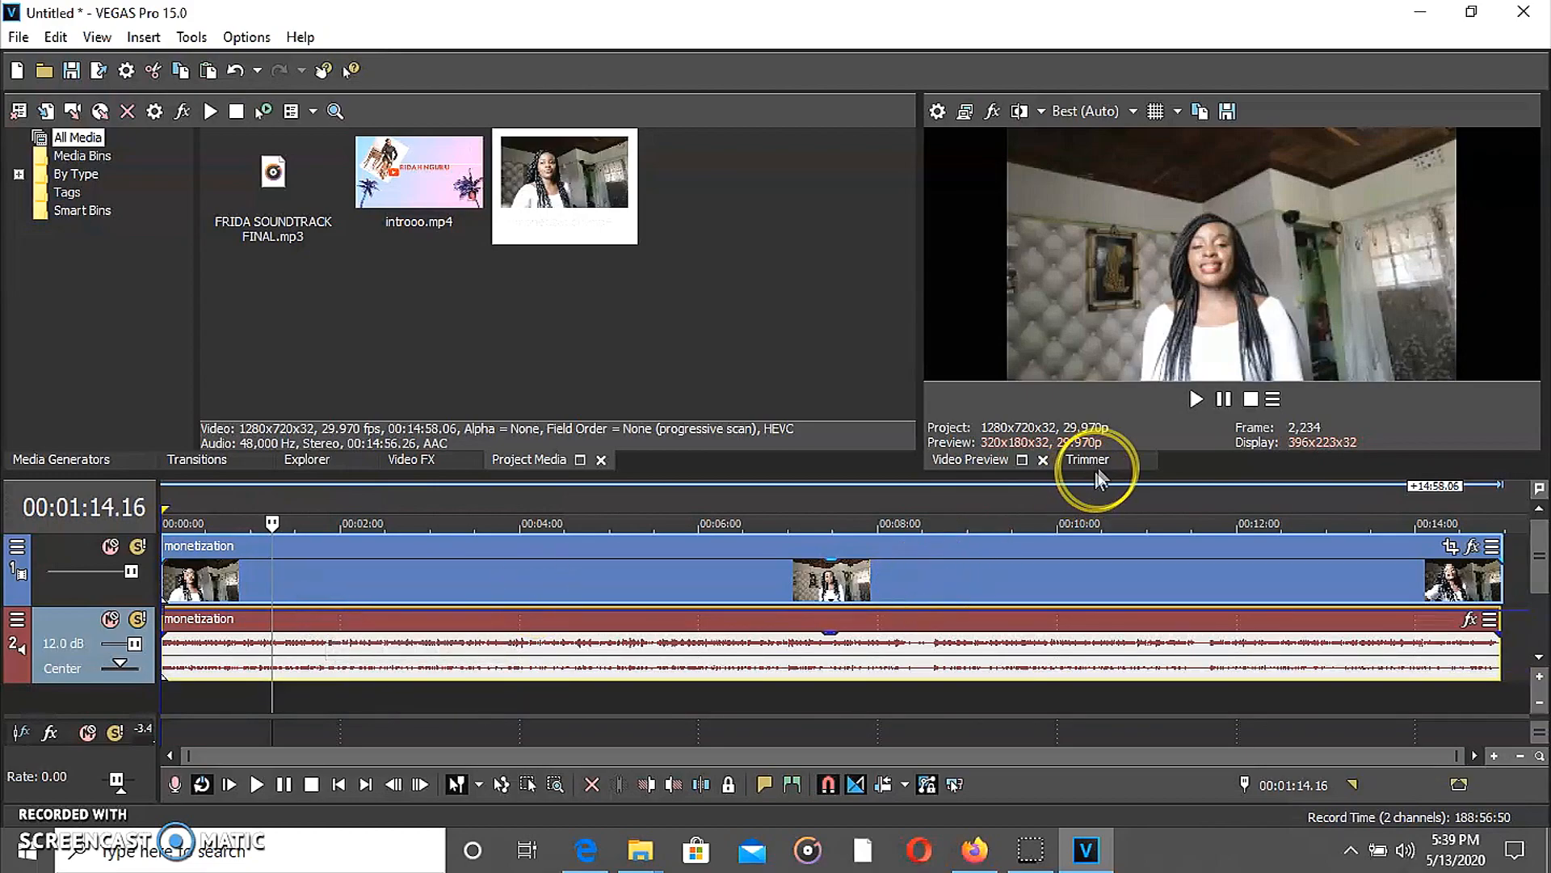
click(1195, 401)
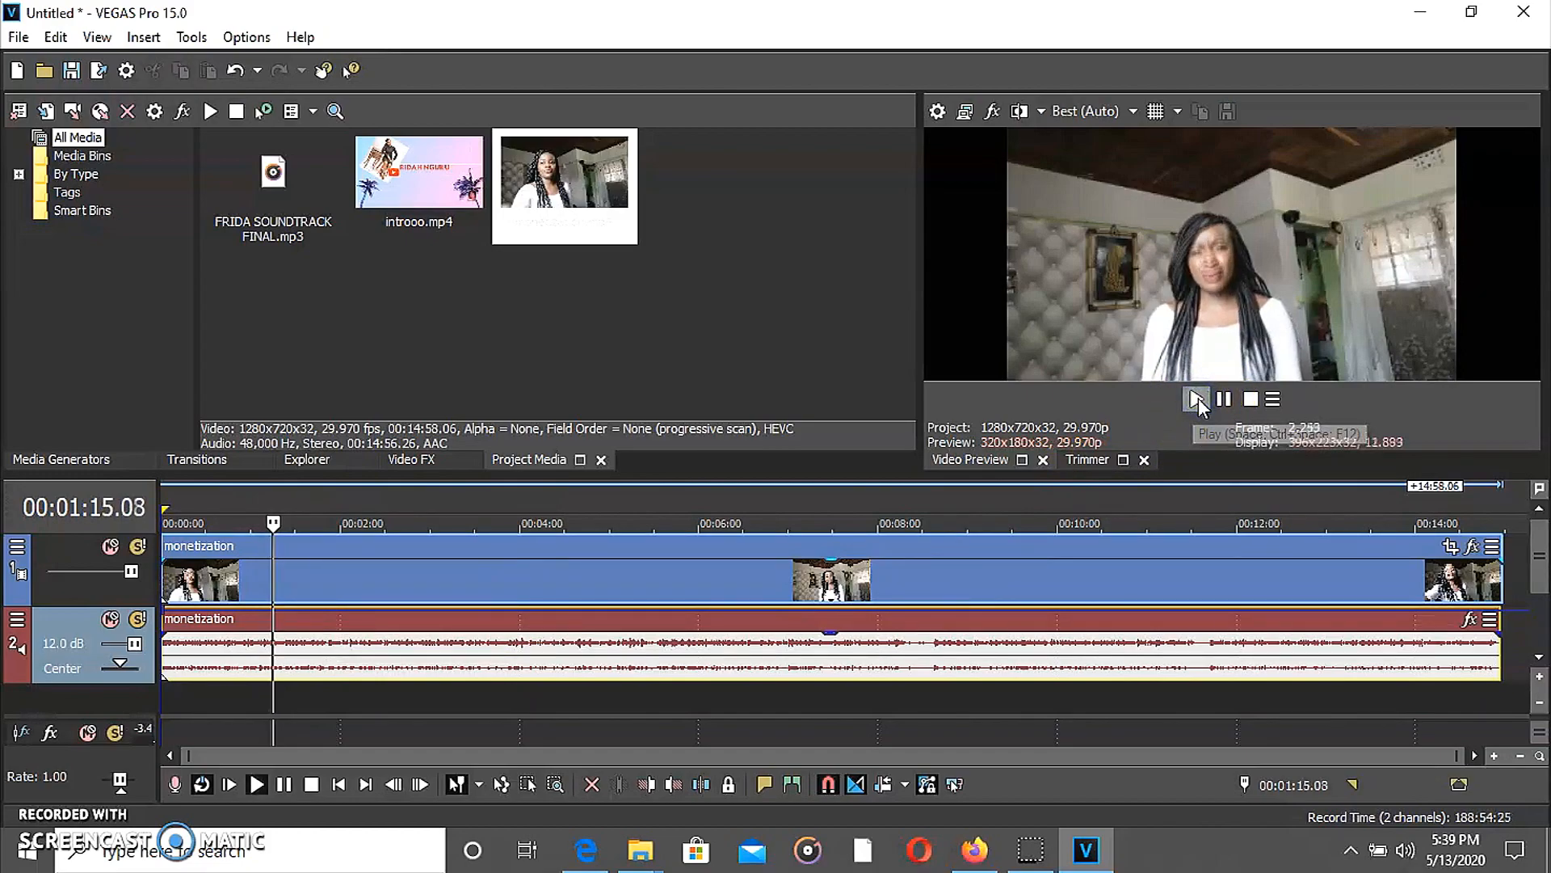
click(1251, 399)
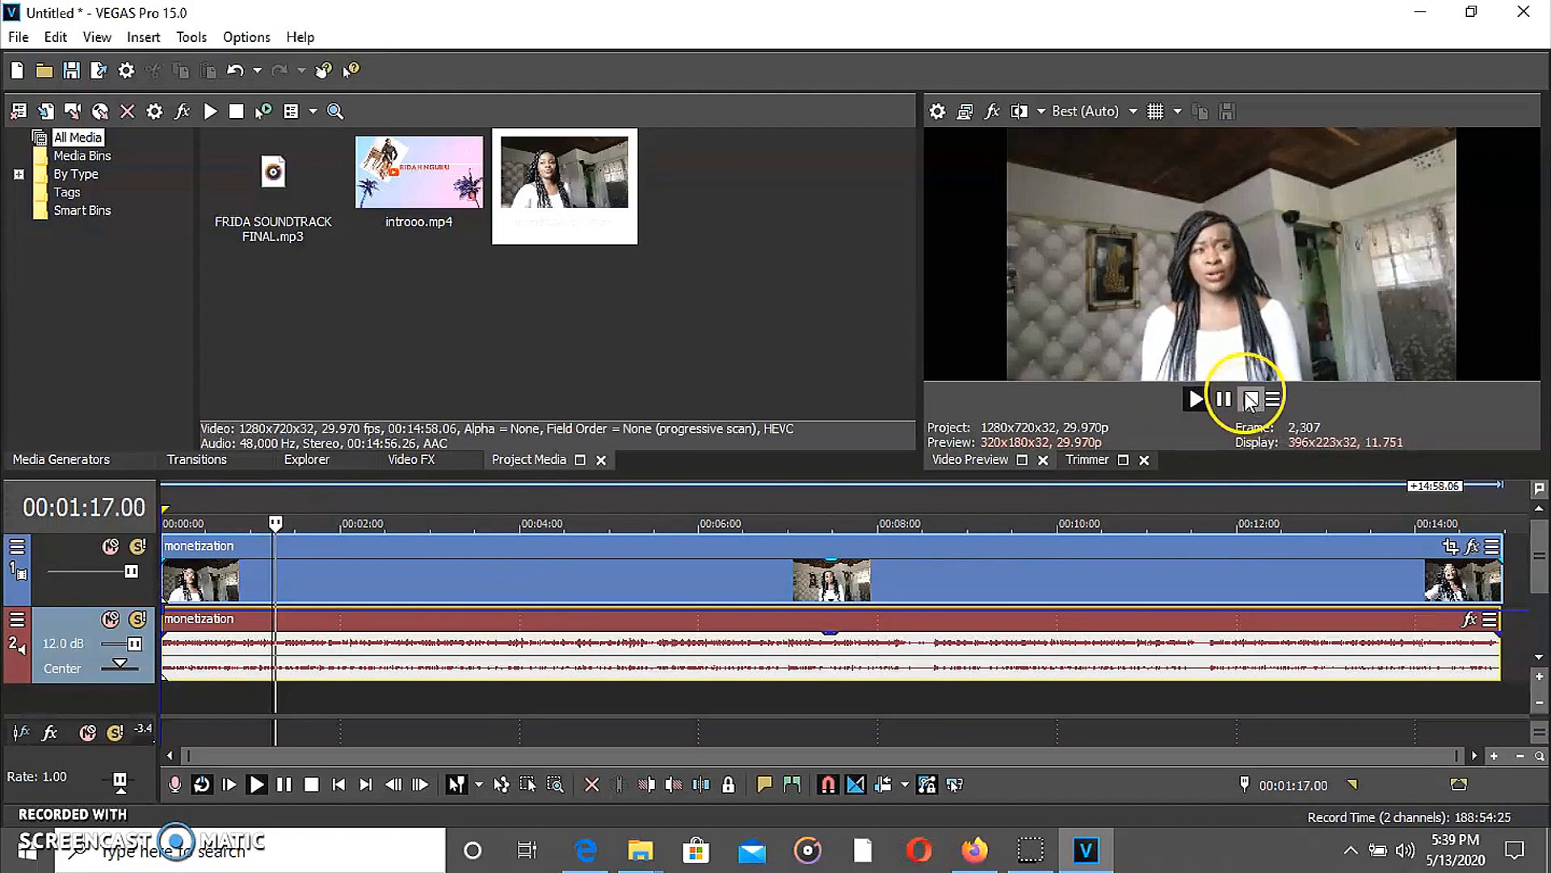
click(1222, 399)
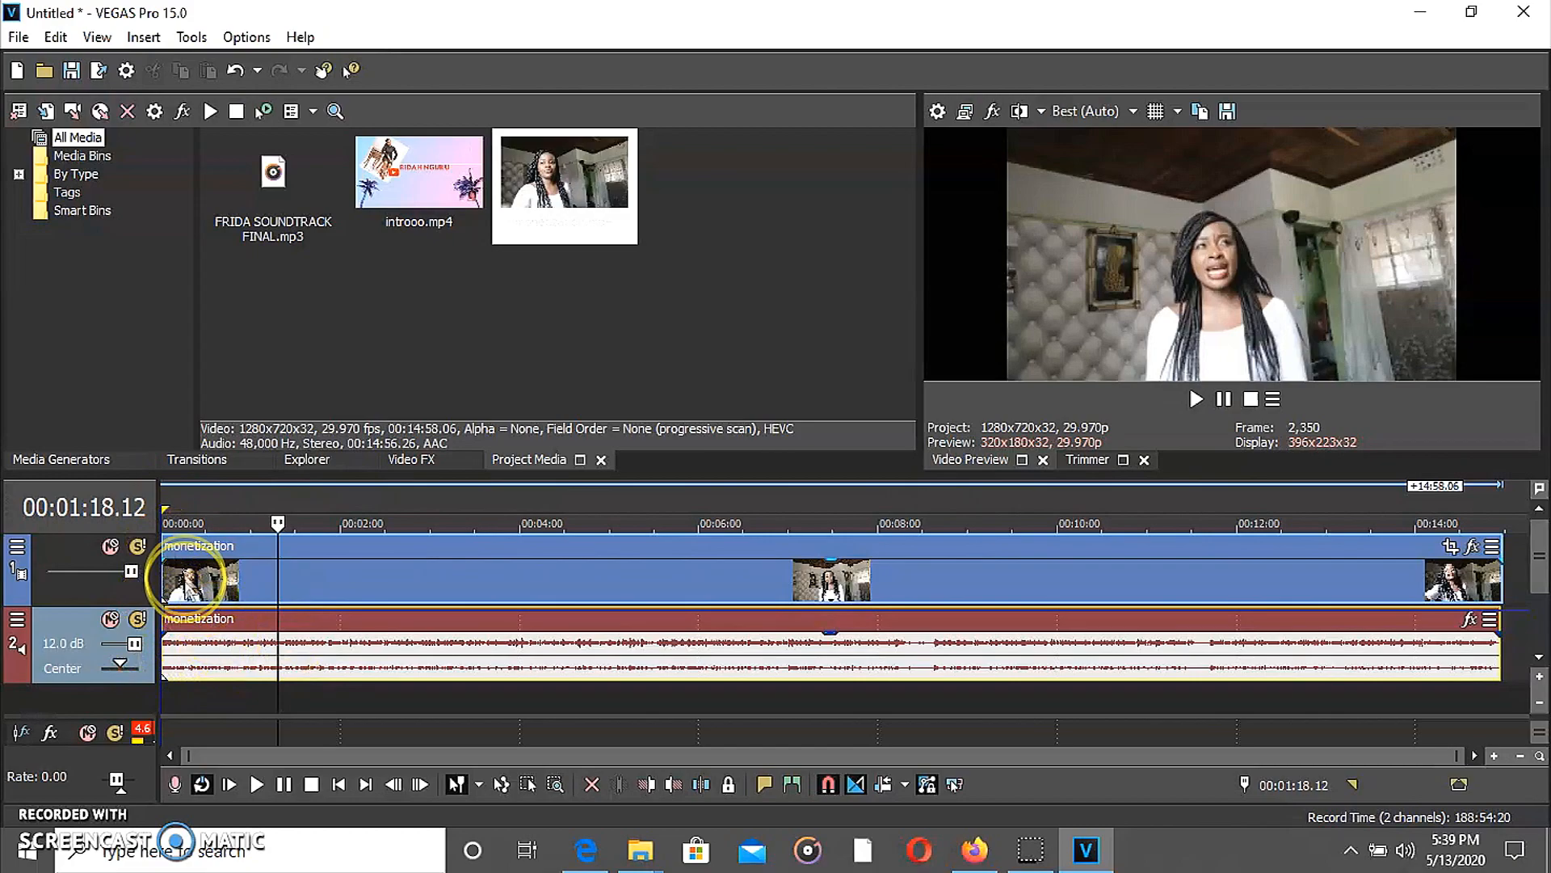
Split the monetization clip at 00:01:15.09 on the timeline
click(166, 510)
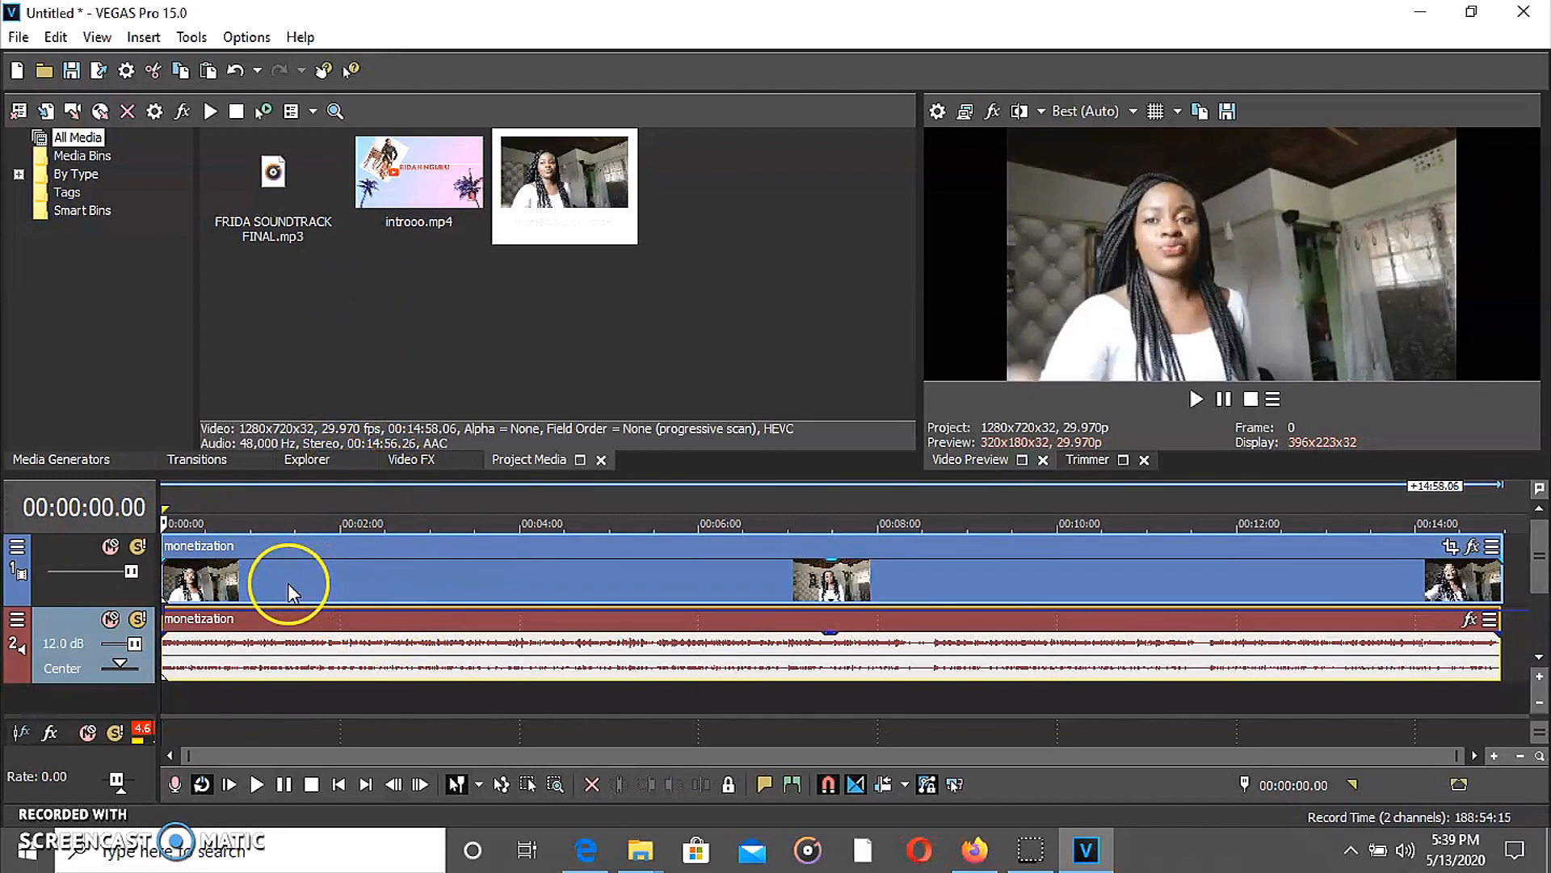
click(234, 503)
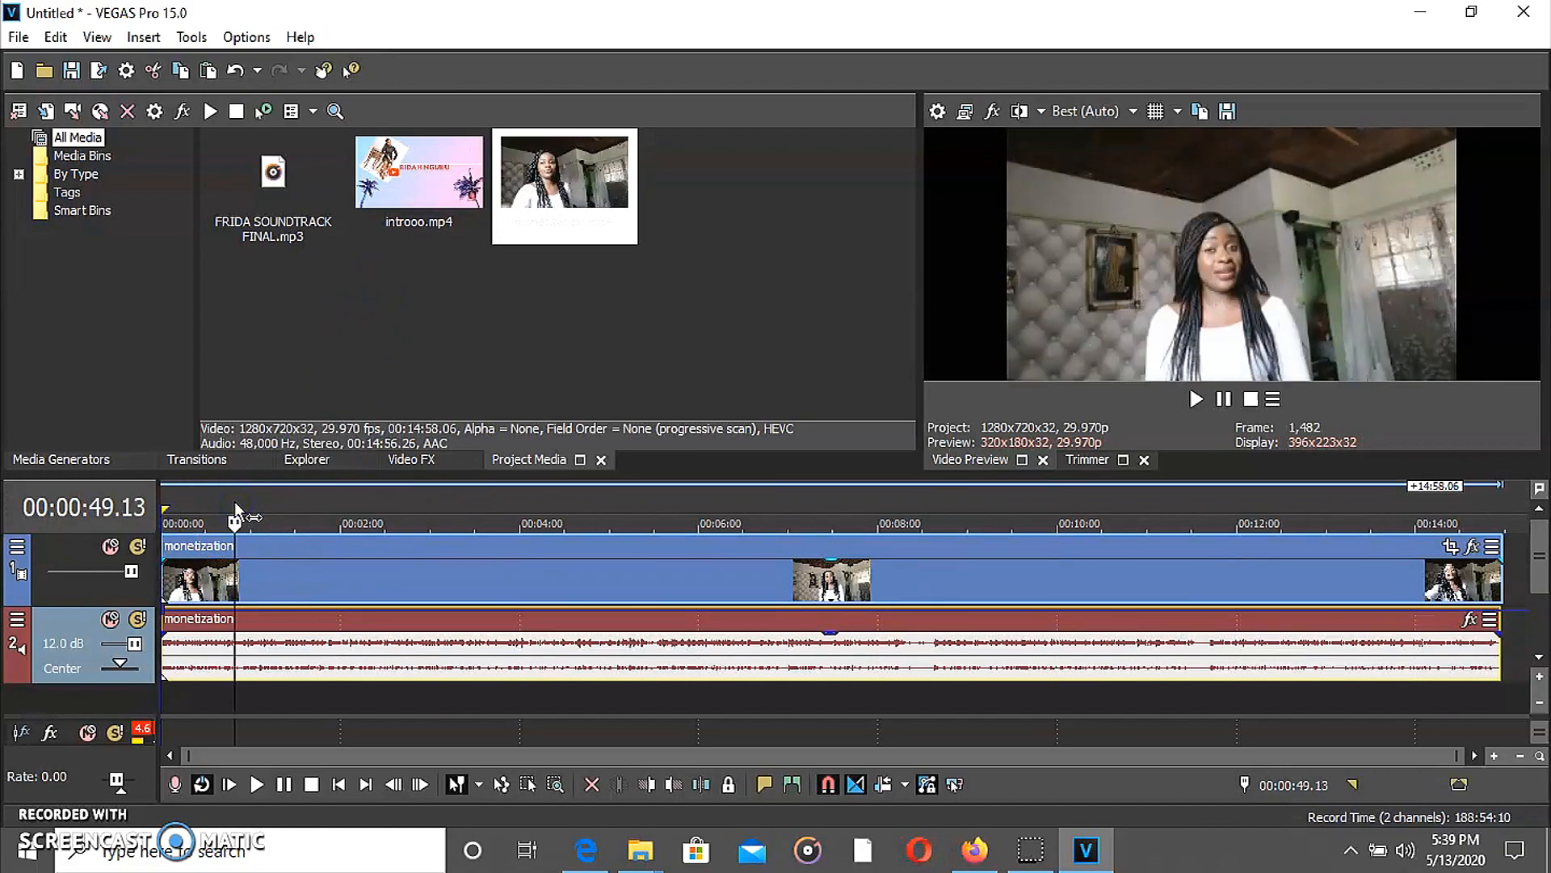
click(385, 280)
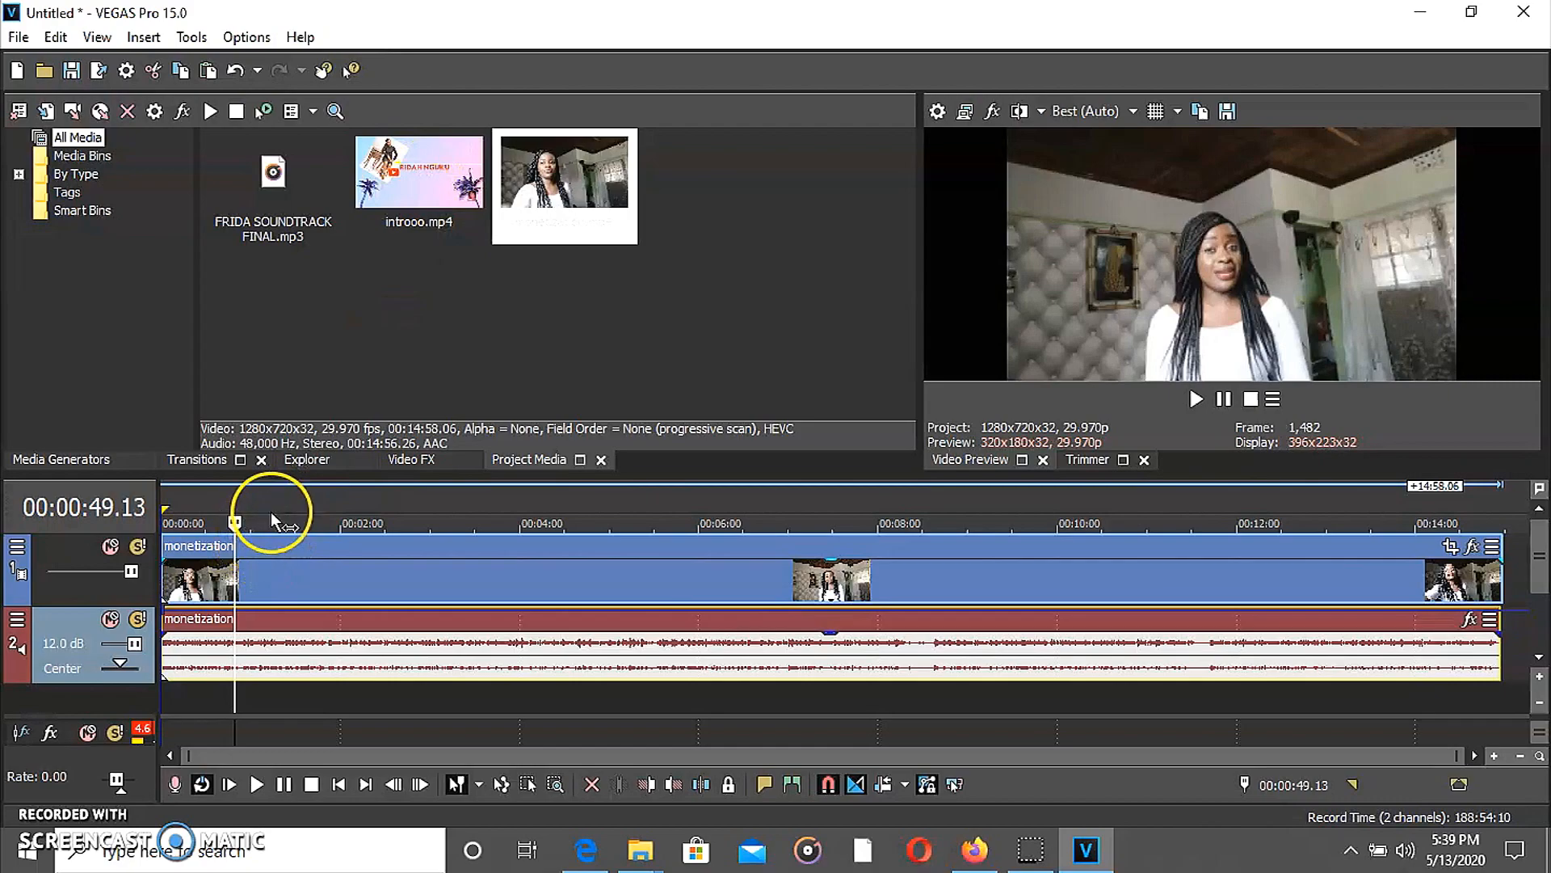
click(273, 579)
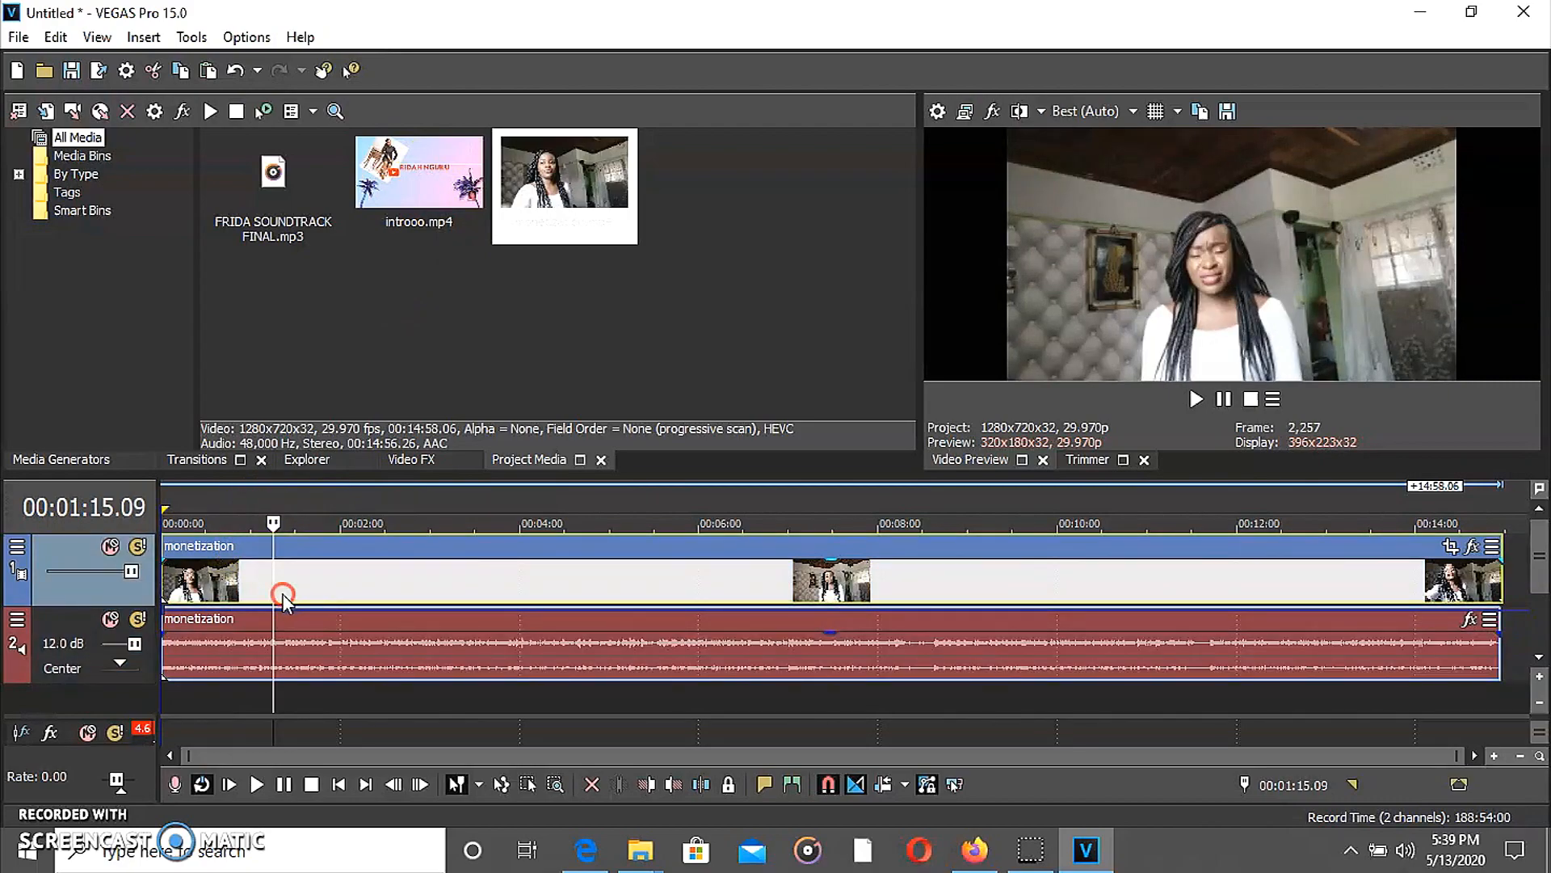
right_click(283, 595)
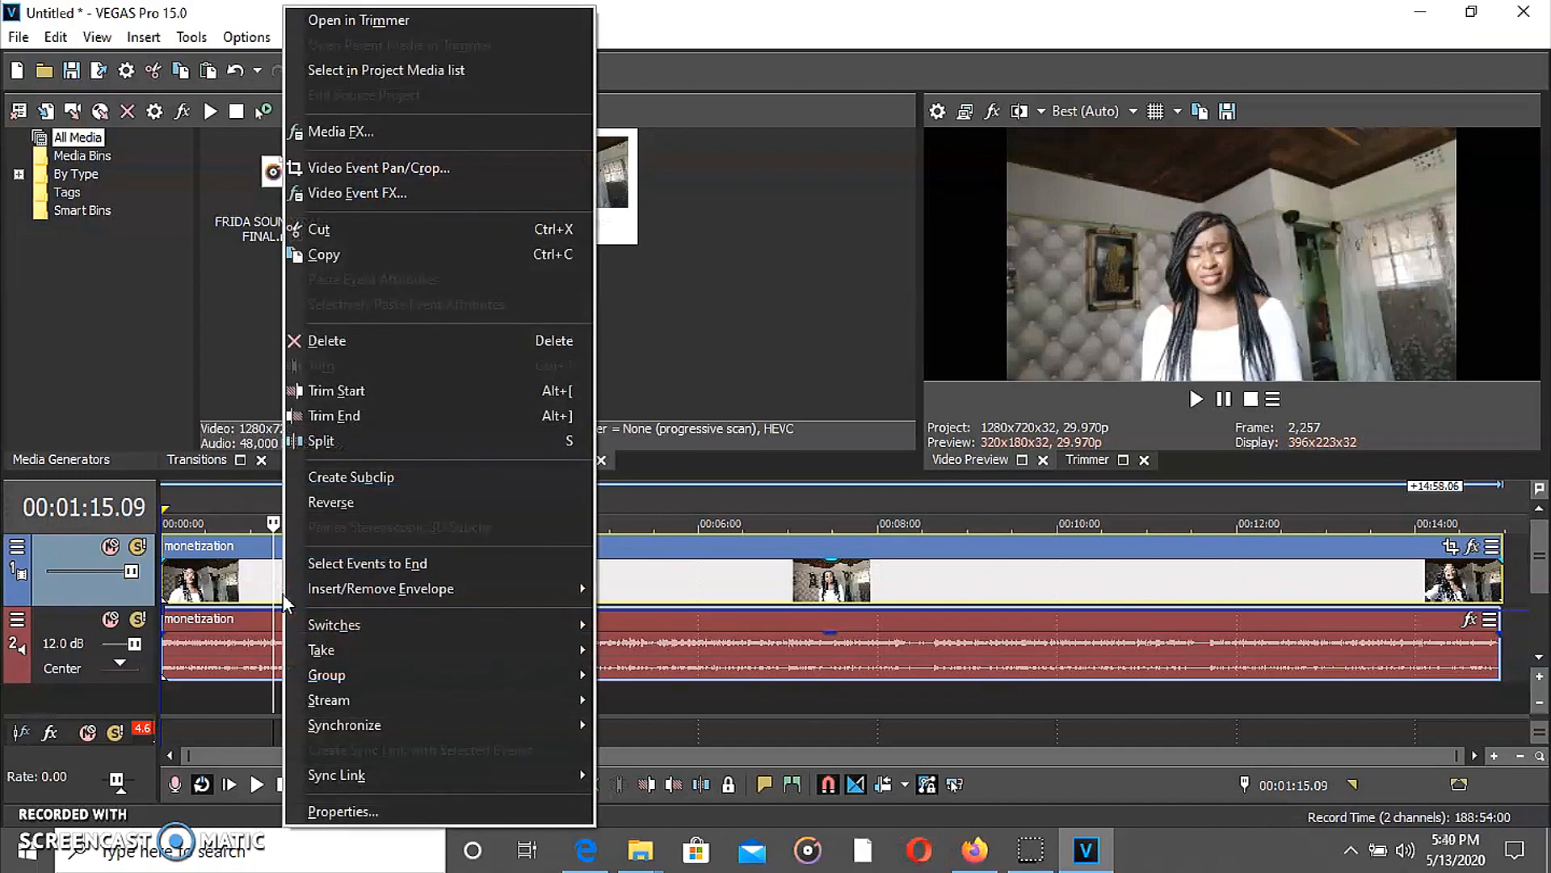
click(317, 441)
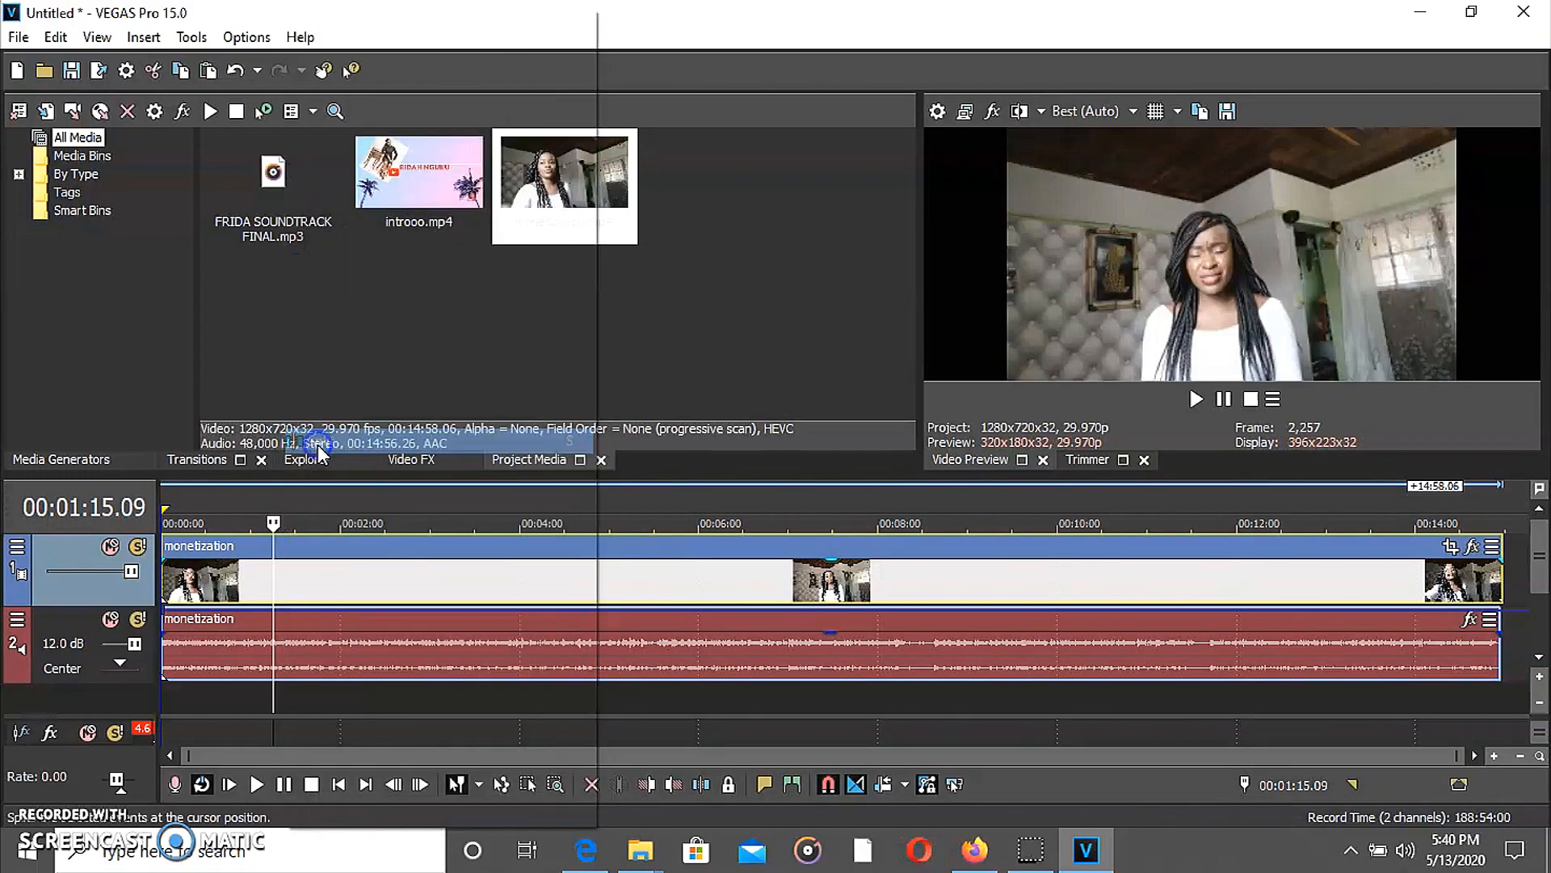
Move the second monetization part about 2:09 later and place introoo.mp4 directly after the first part
right_click(305, 587)
drag(305, 588, 497, 601)
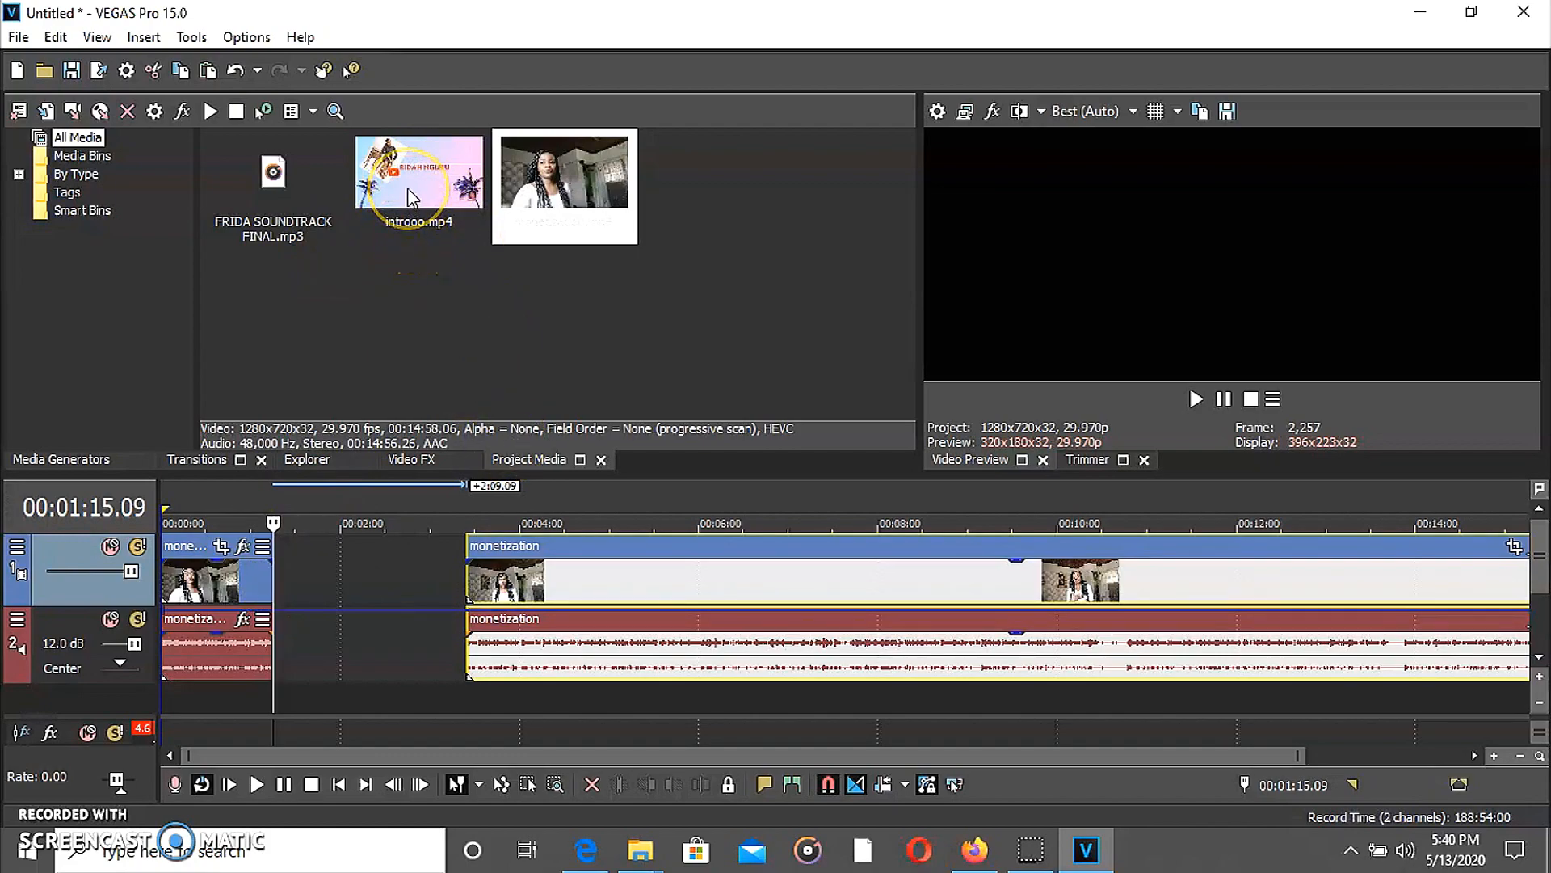
drag(411, 197, 284, 545)
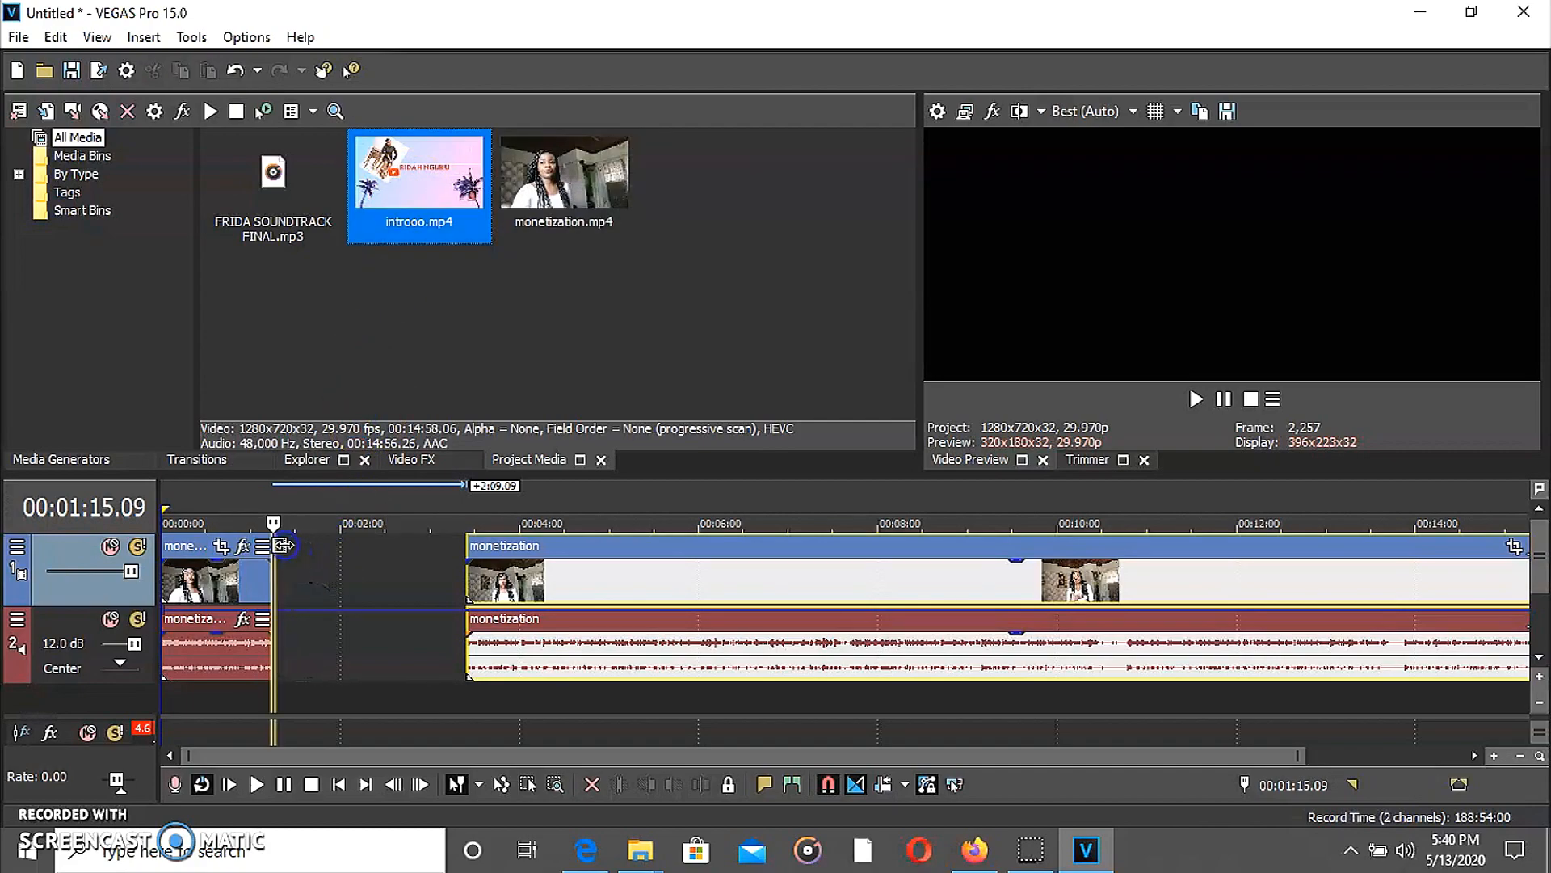
Play the timeline from 00:01:07.21 into the inserted intro clip and pause it
click(261, 500)
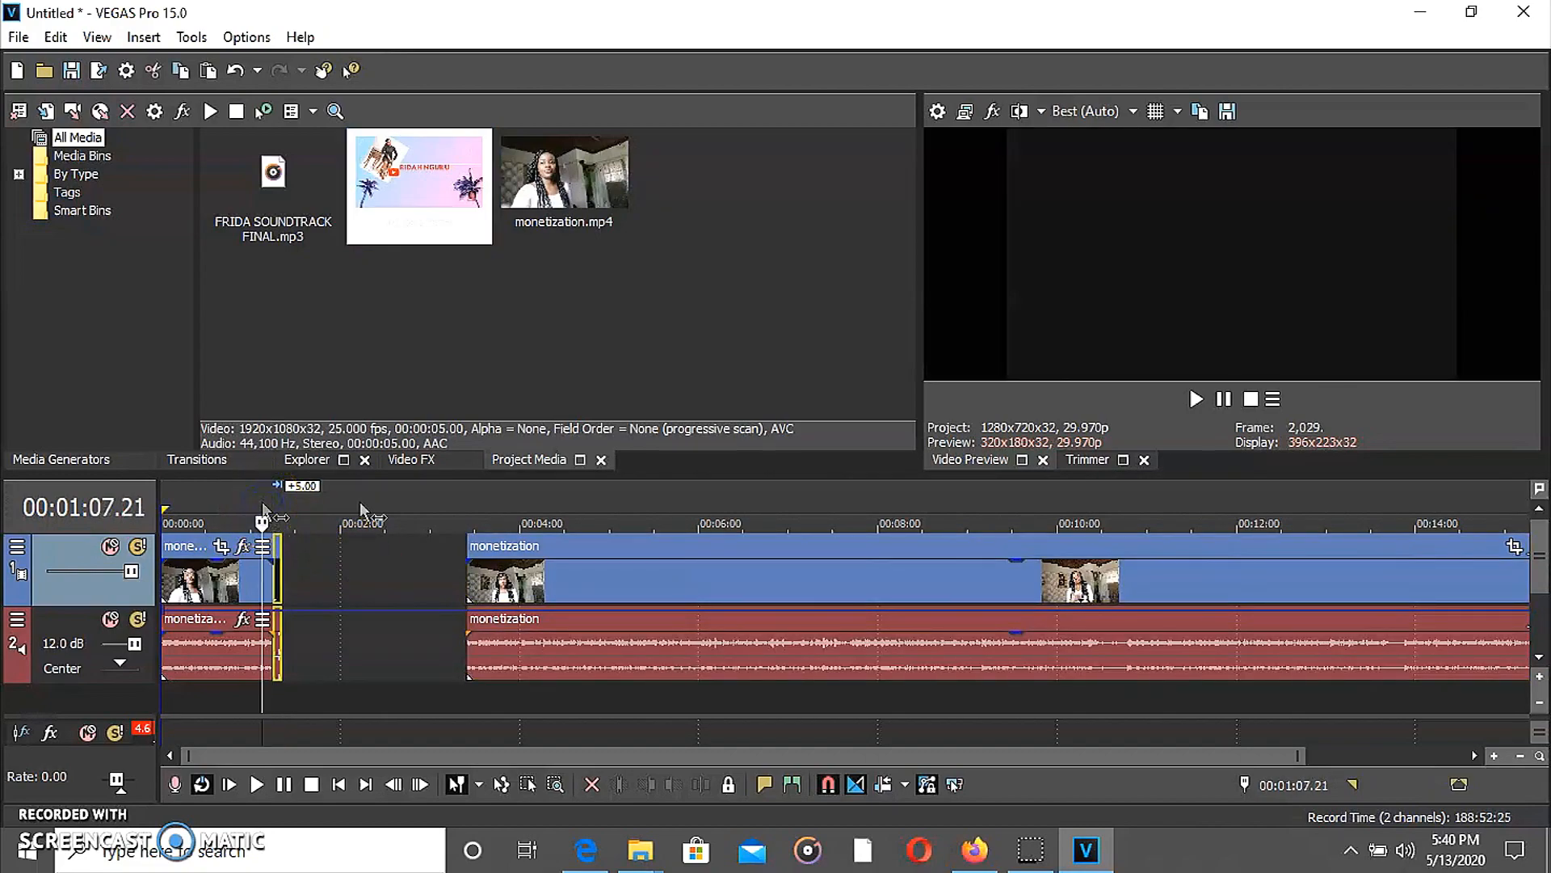
click(1196, 399)
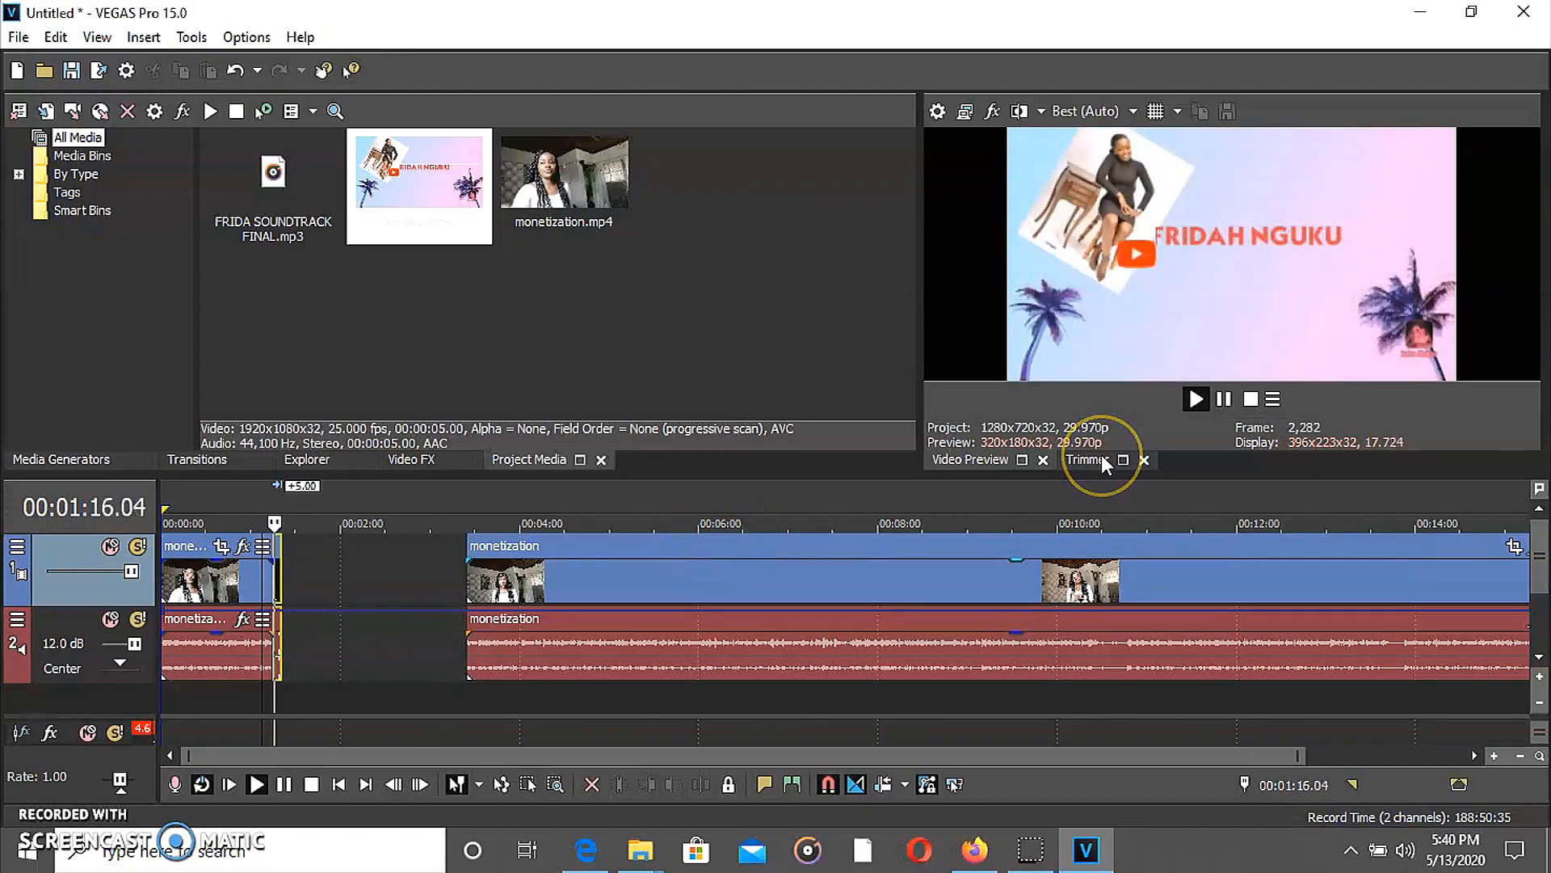
click(1223, 401)
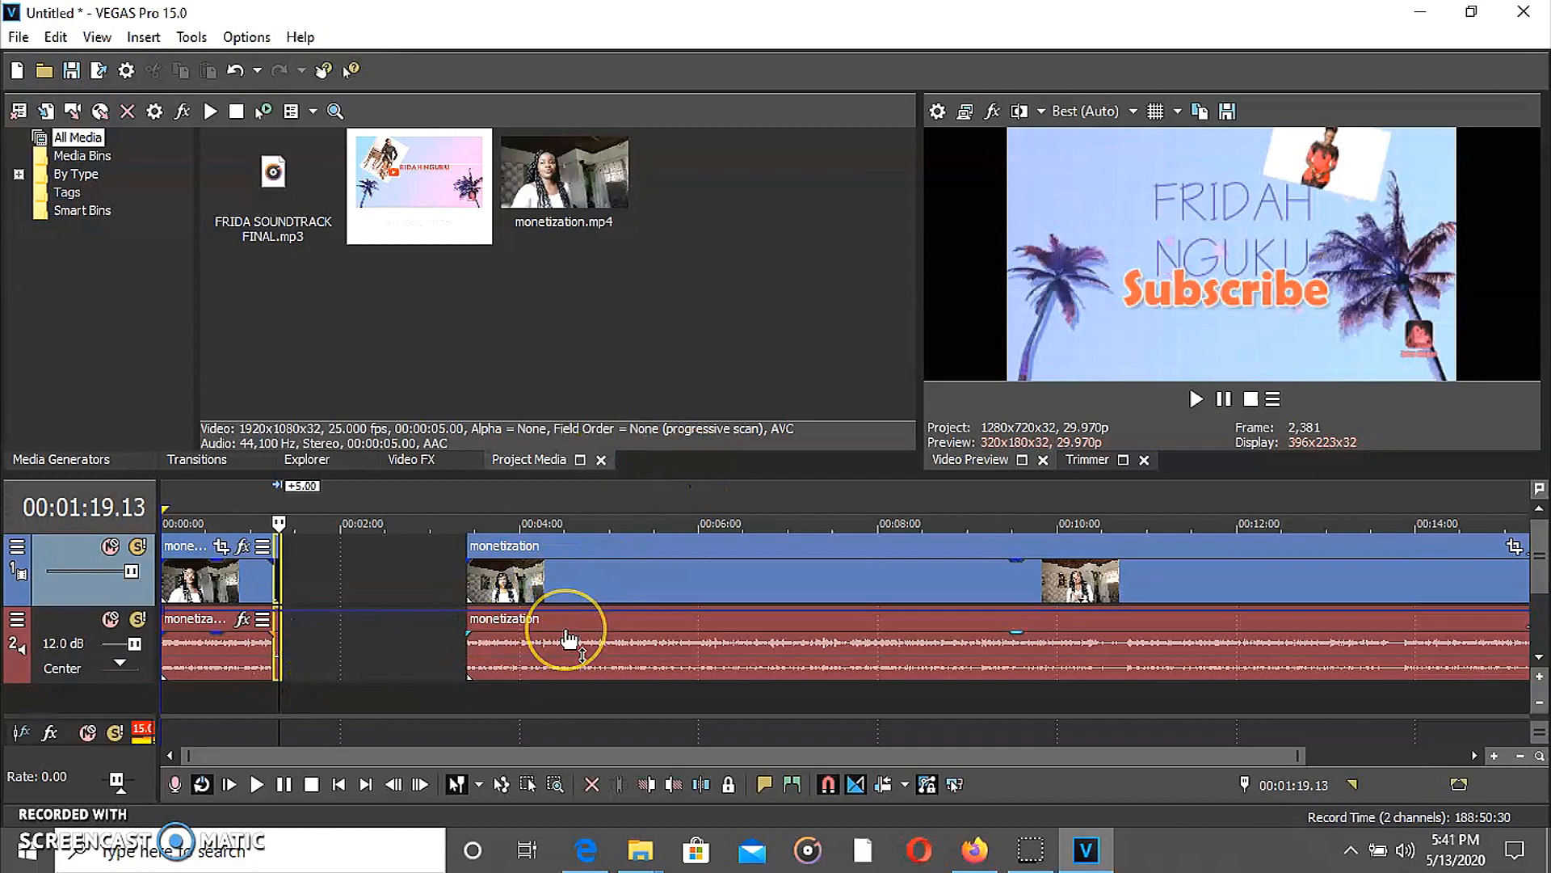
Examine the intro clip up close on the timeline, play it from near its beginning and halt playback
click(284, 579)
click(1495, 757)
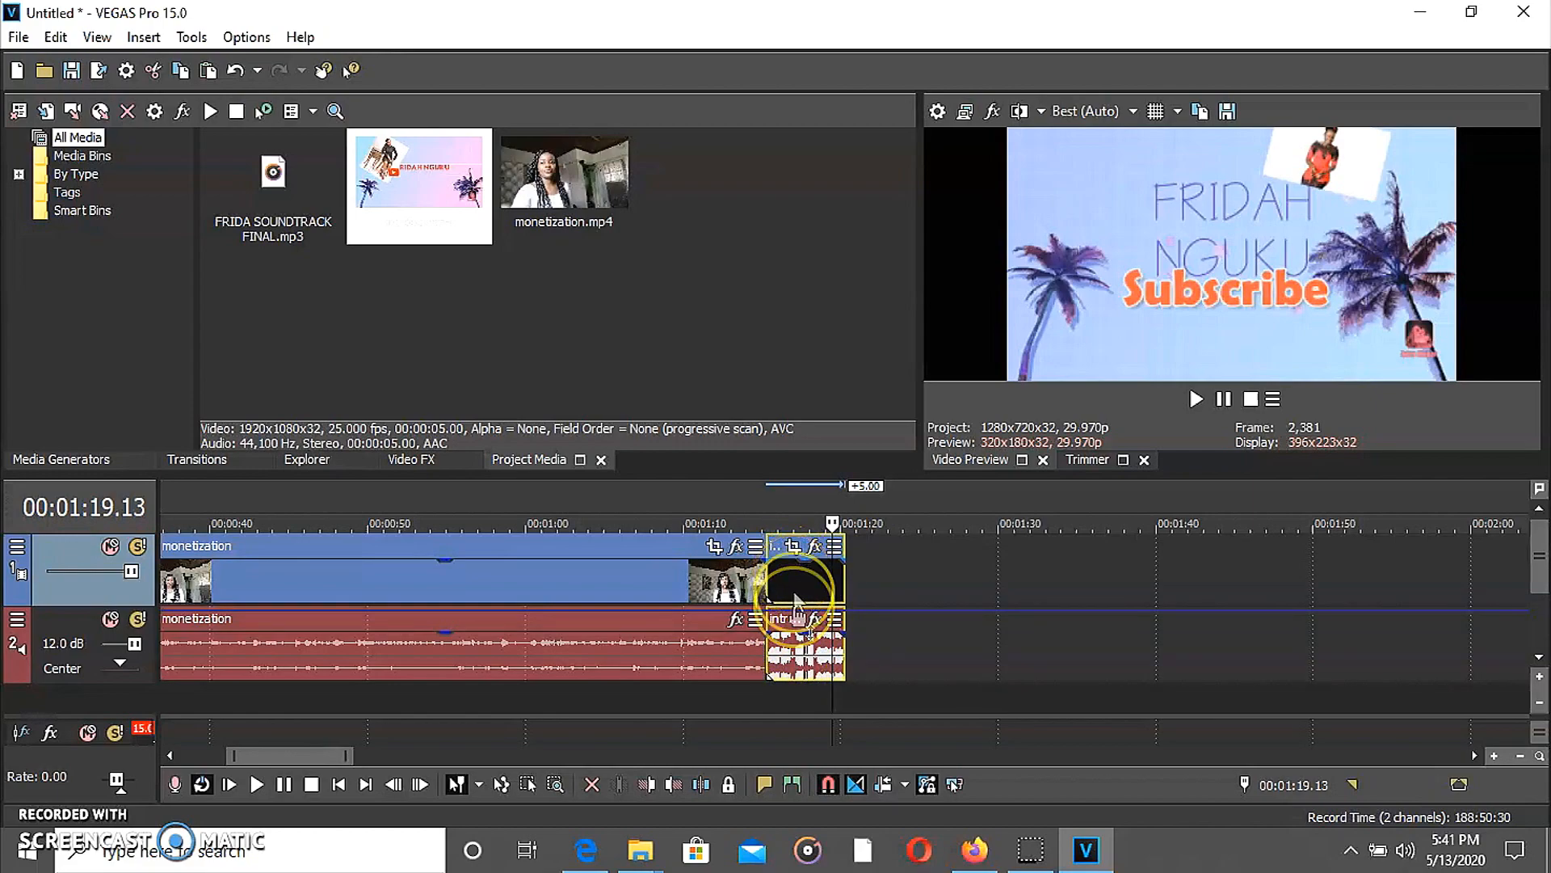
click(788, 501)
click(1196, 409)
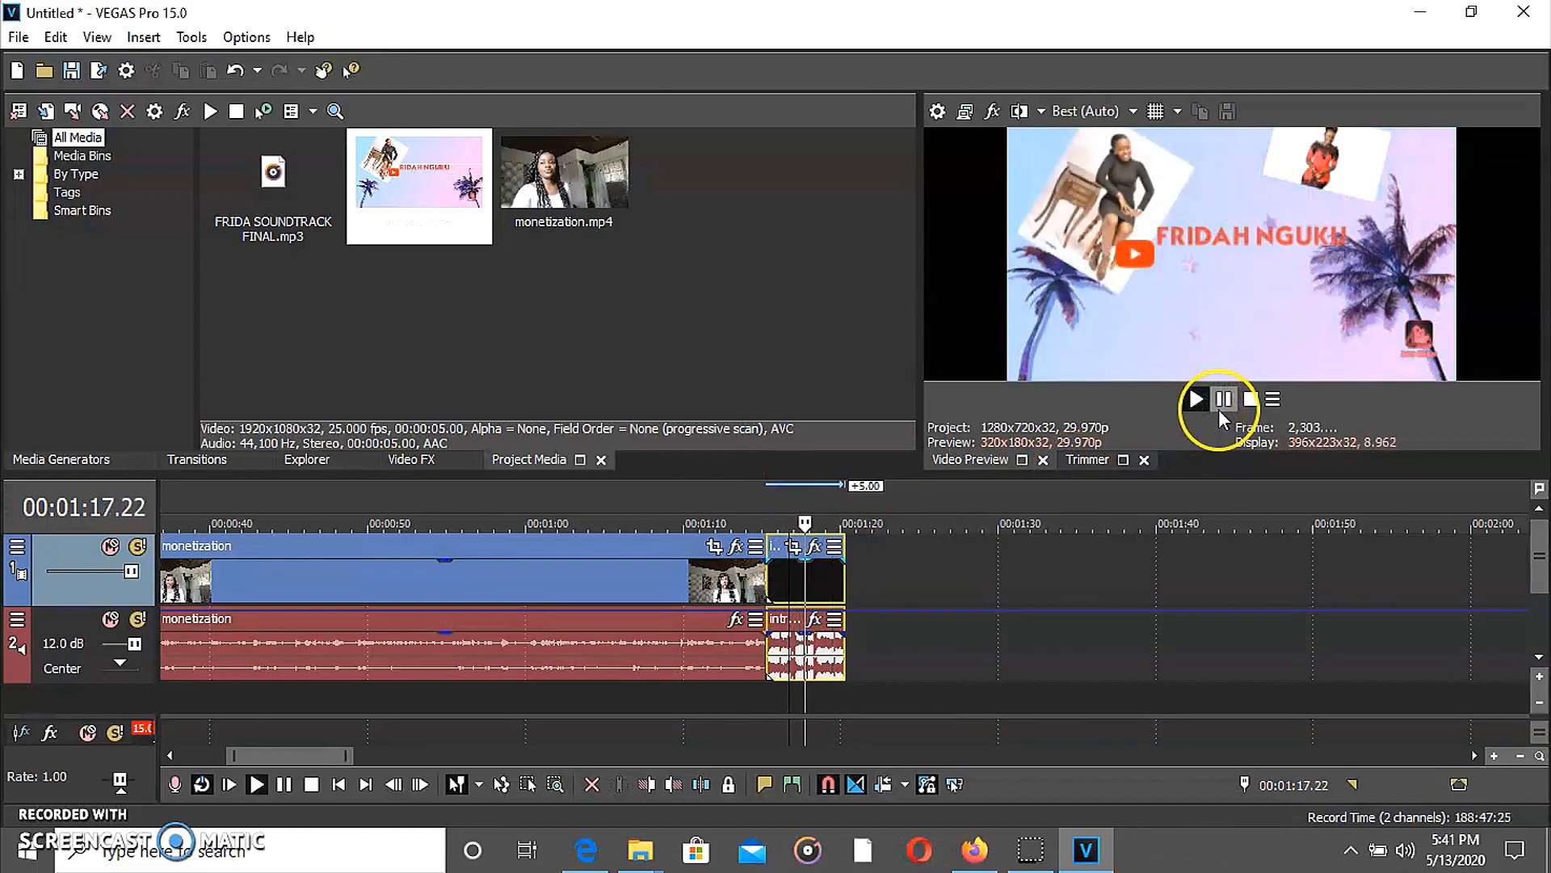
click(1250, 403)
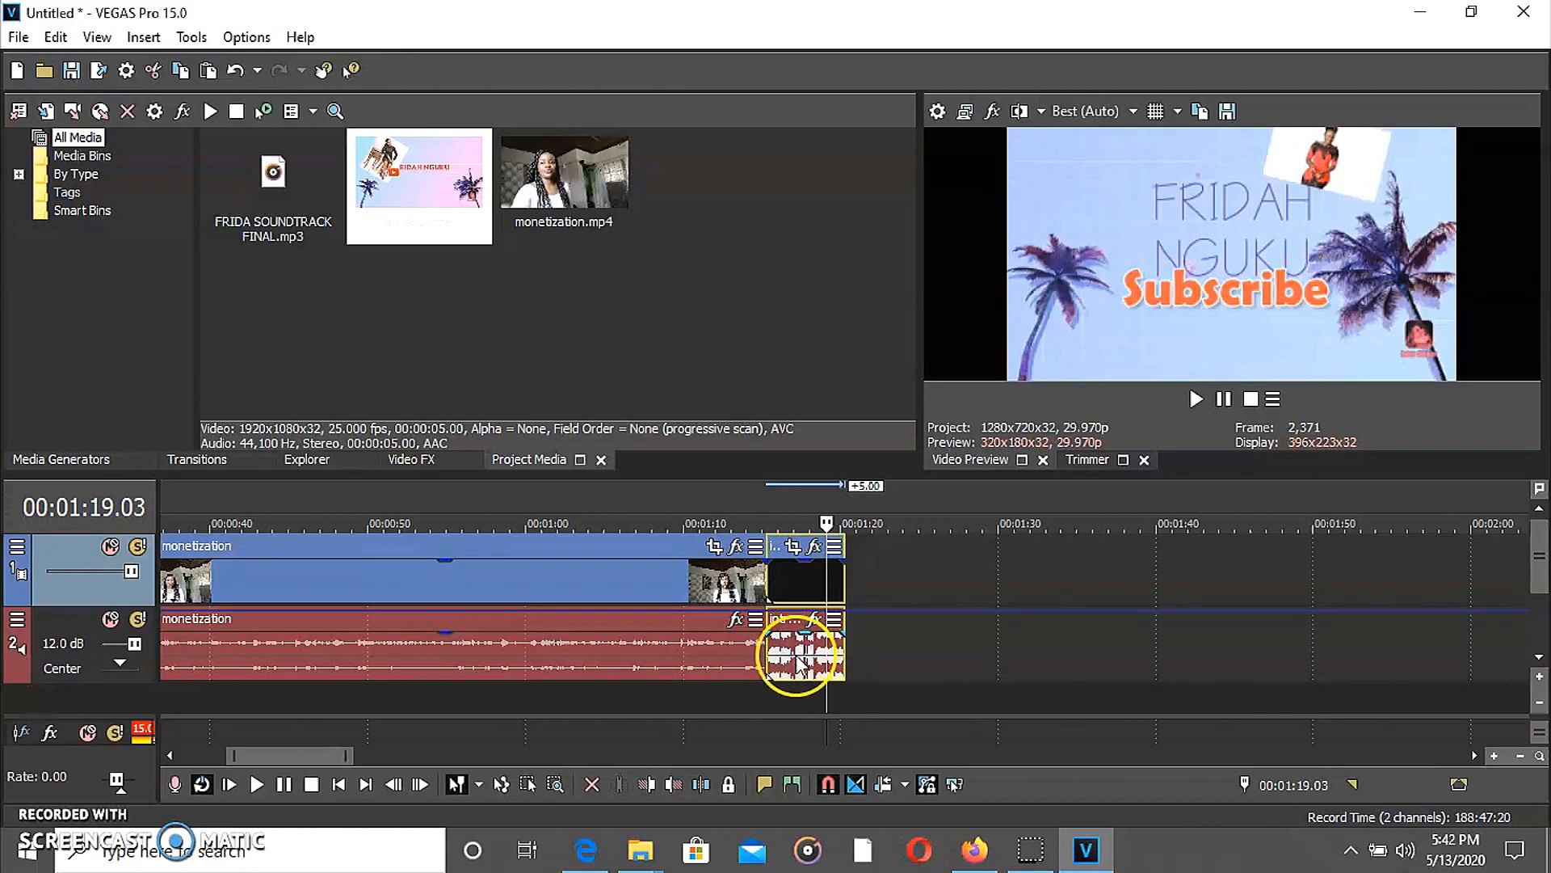
Delete only the intro clip's audio event, keeping its video, and play the intro again from its start at 00:01:15.09
click(797, 647)
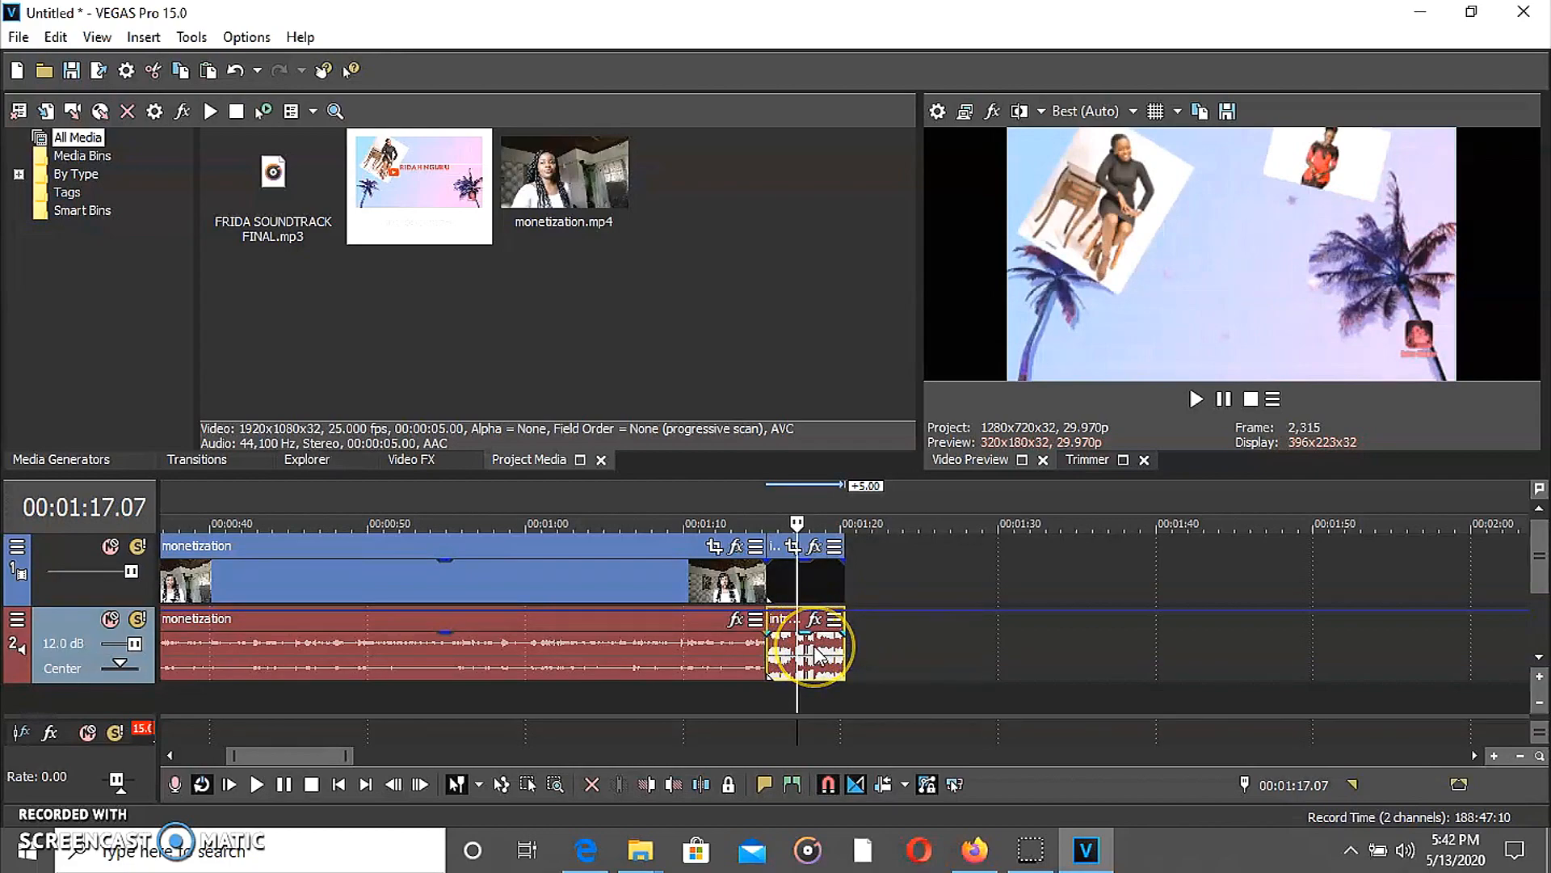
key(Delete)
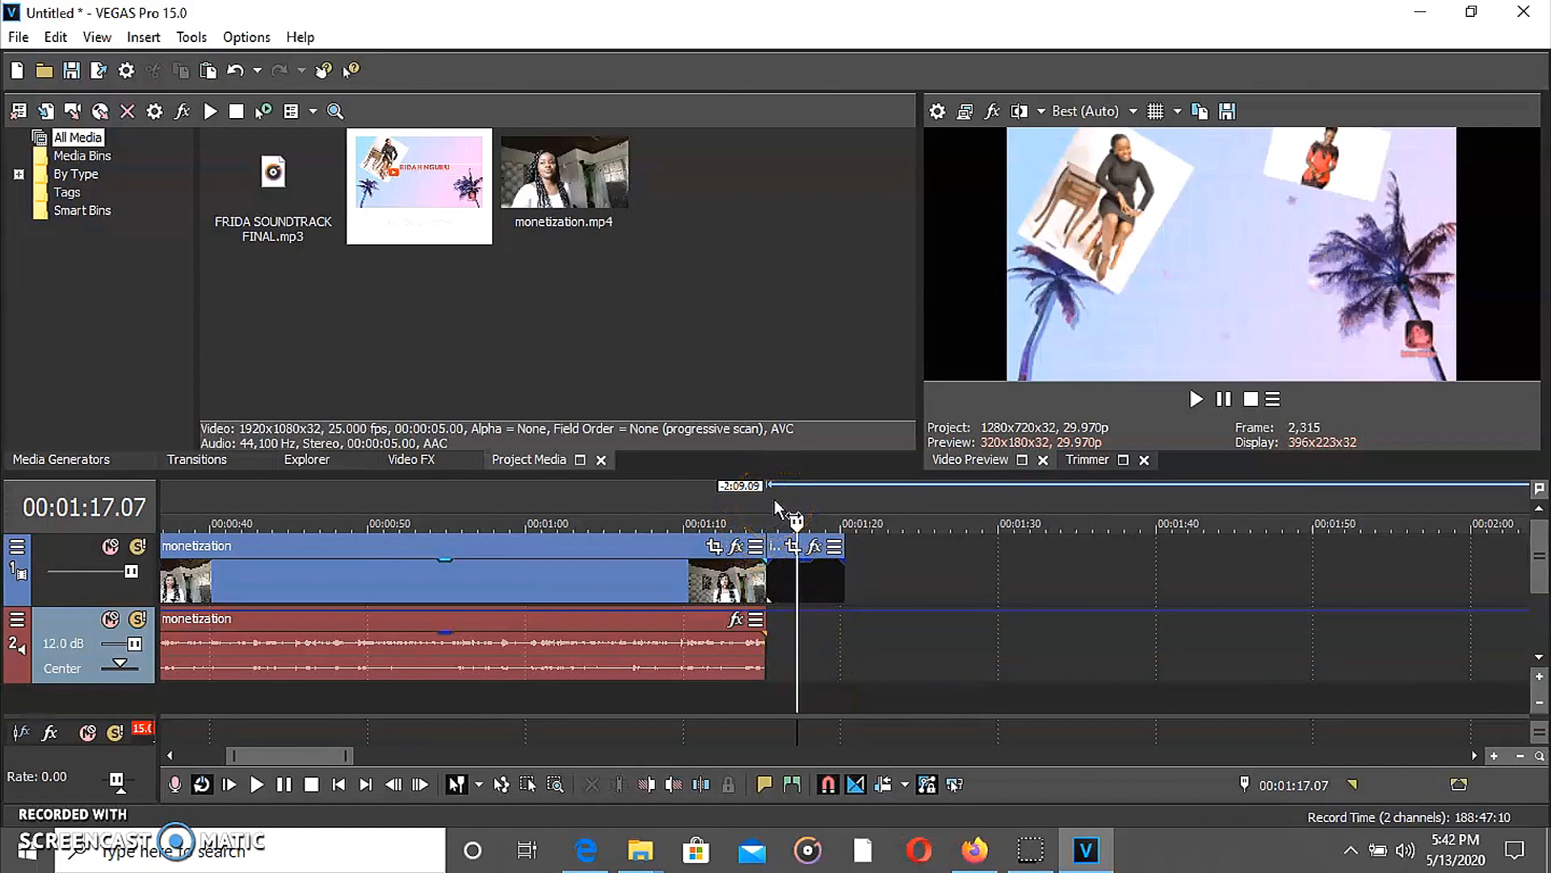
key(space)
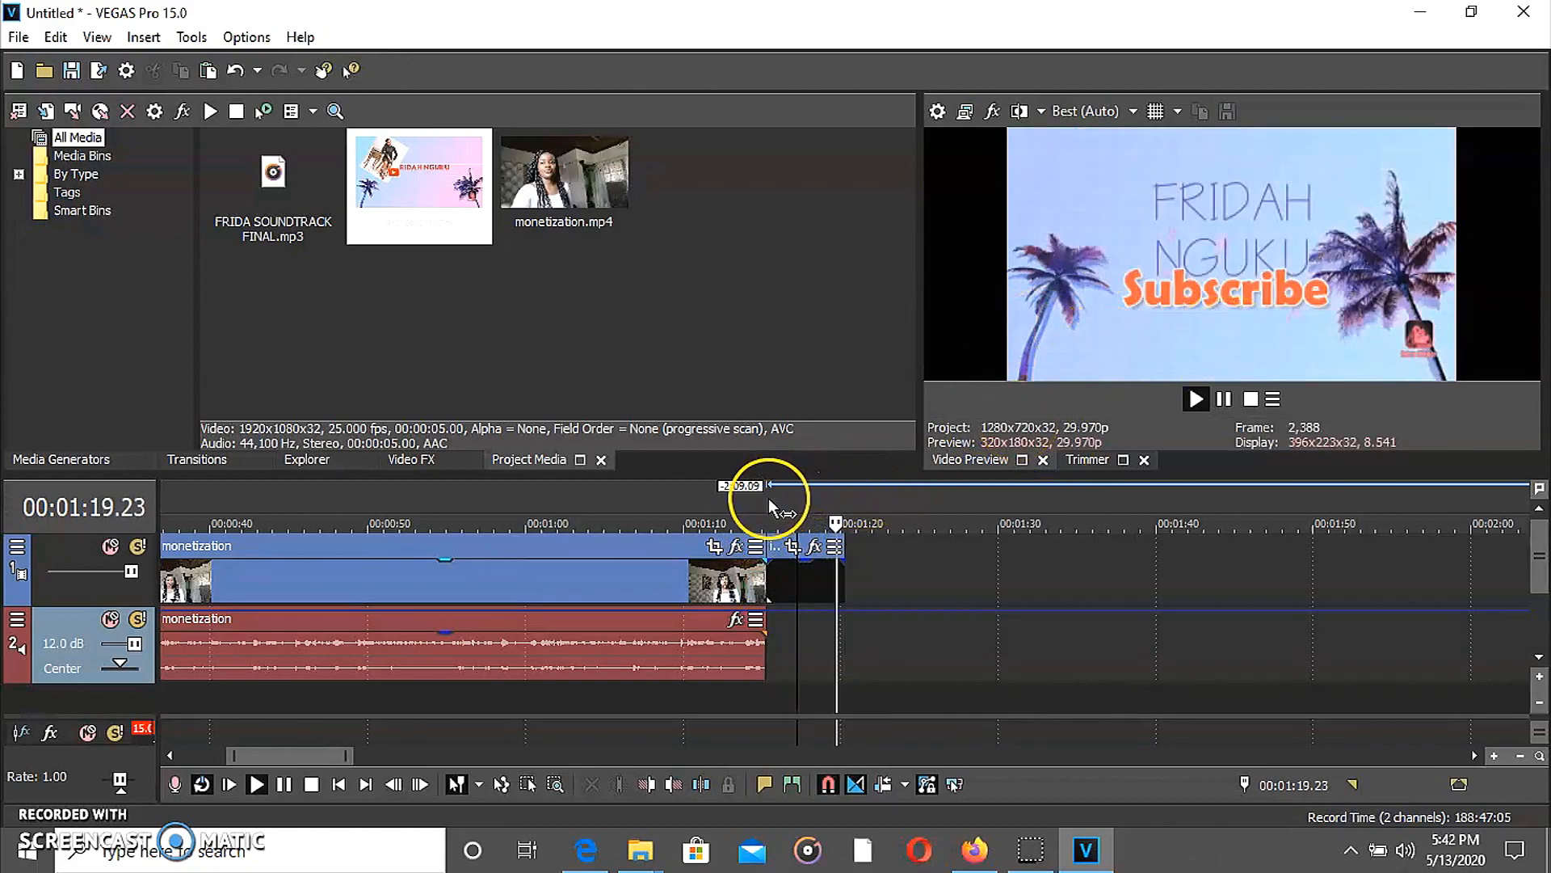
key(space)
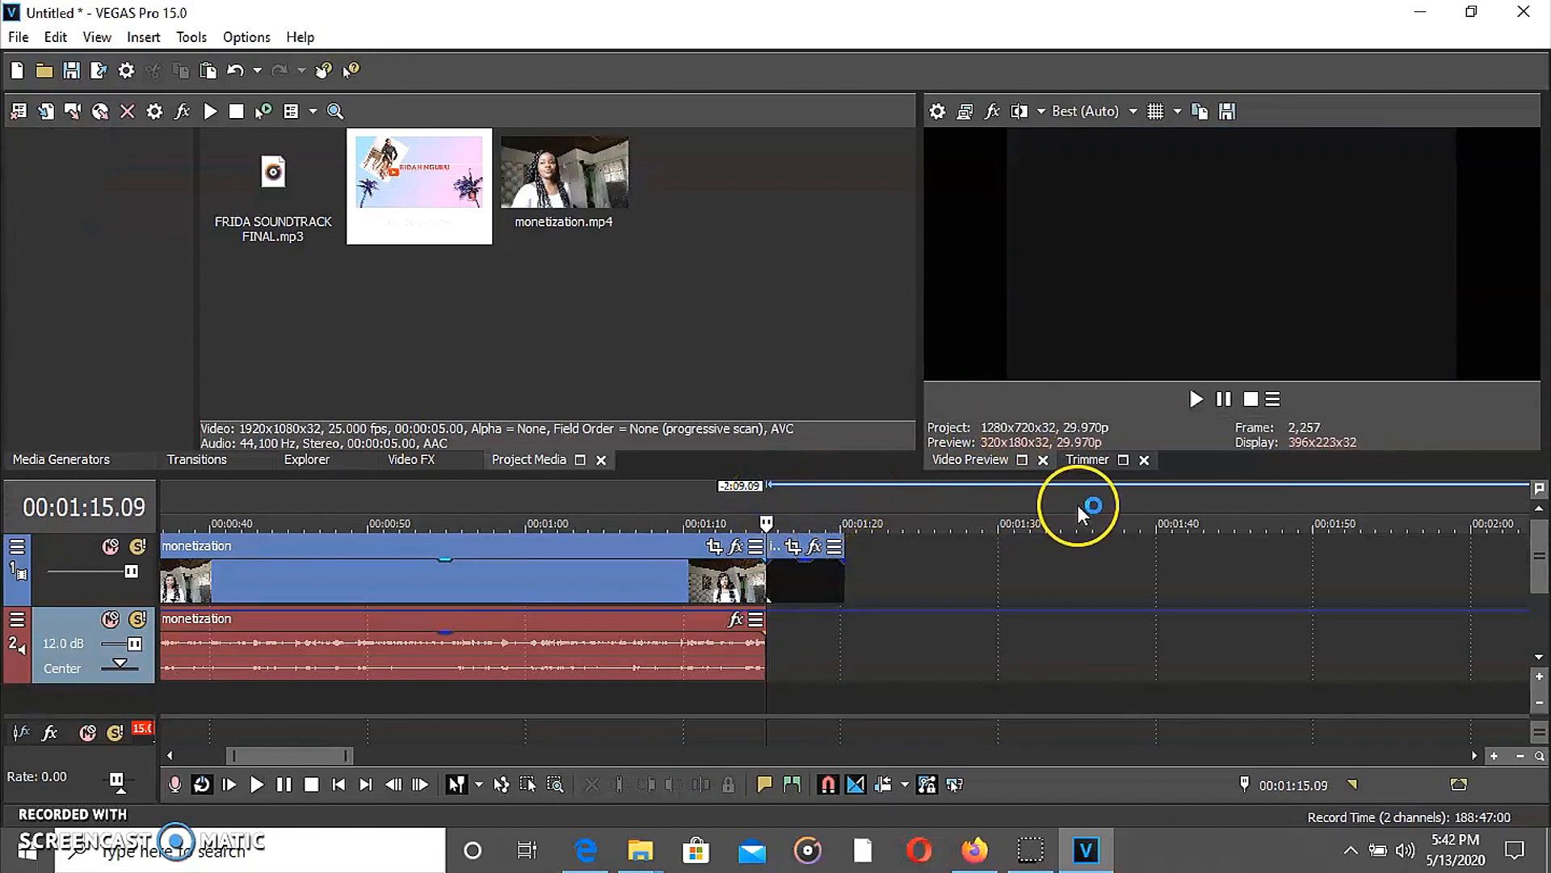
click(1199, 404)
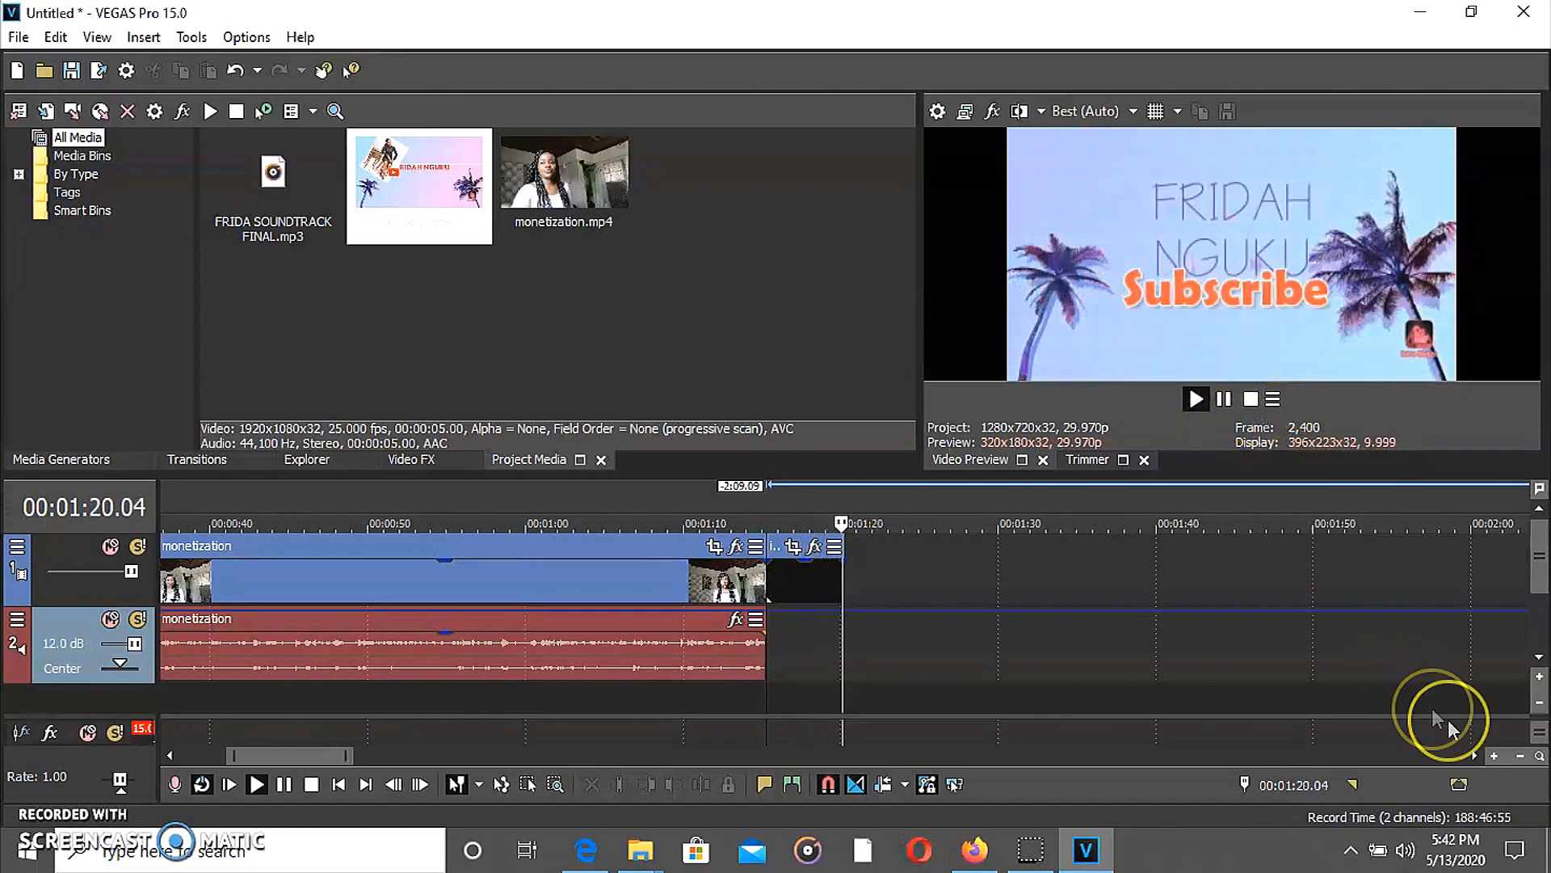
Pause playback within the second monetization part and split that clip at 00:04:29.00
click(1521, 756)
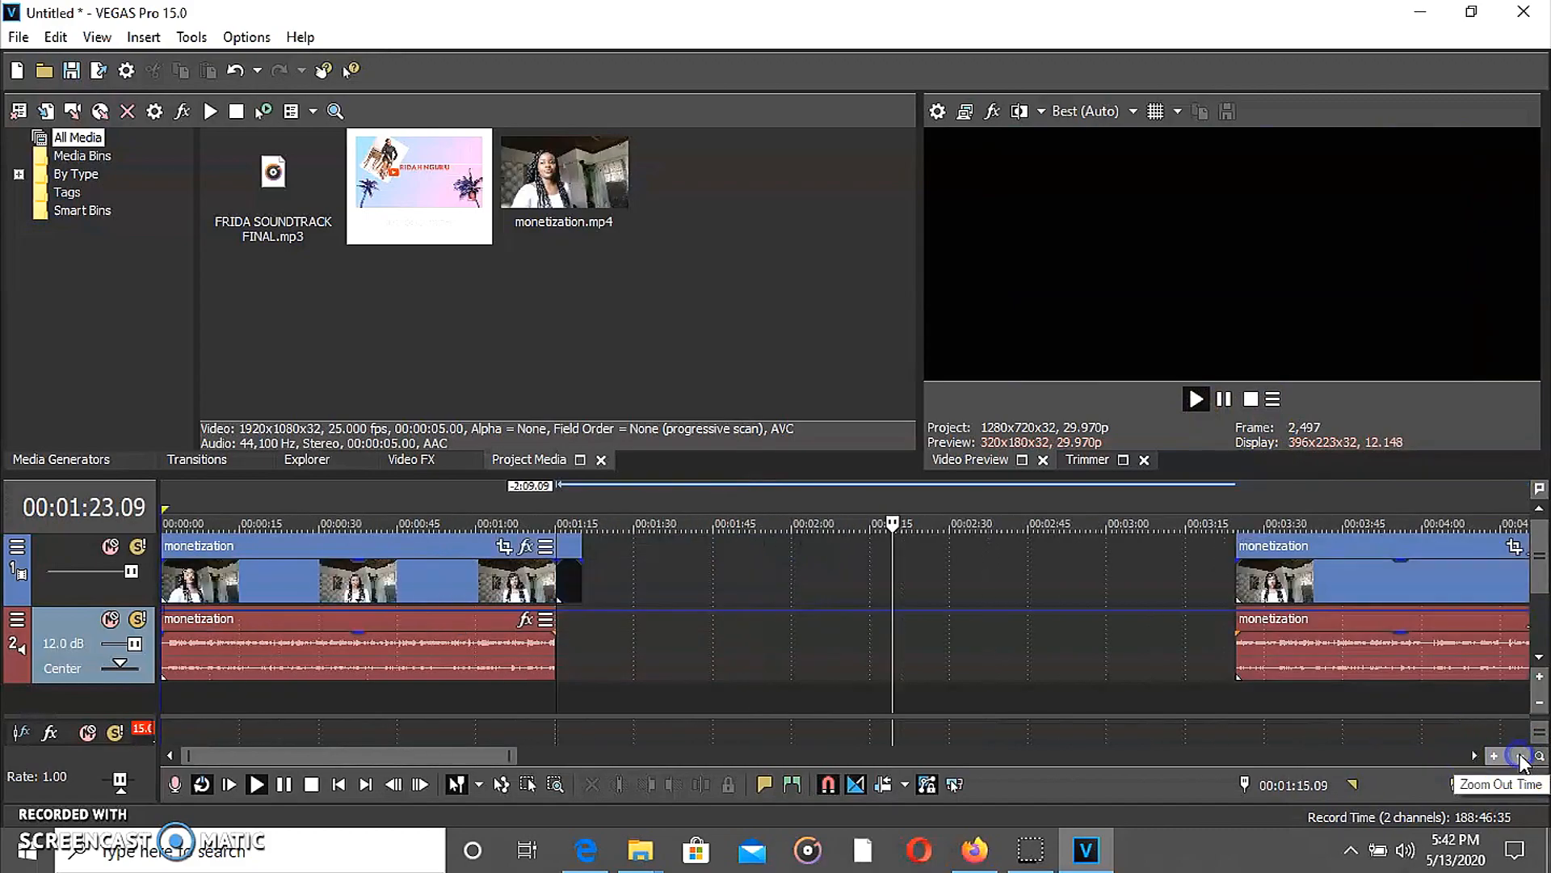
click(1521, 758)
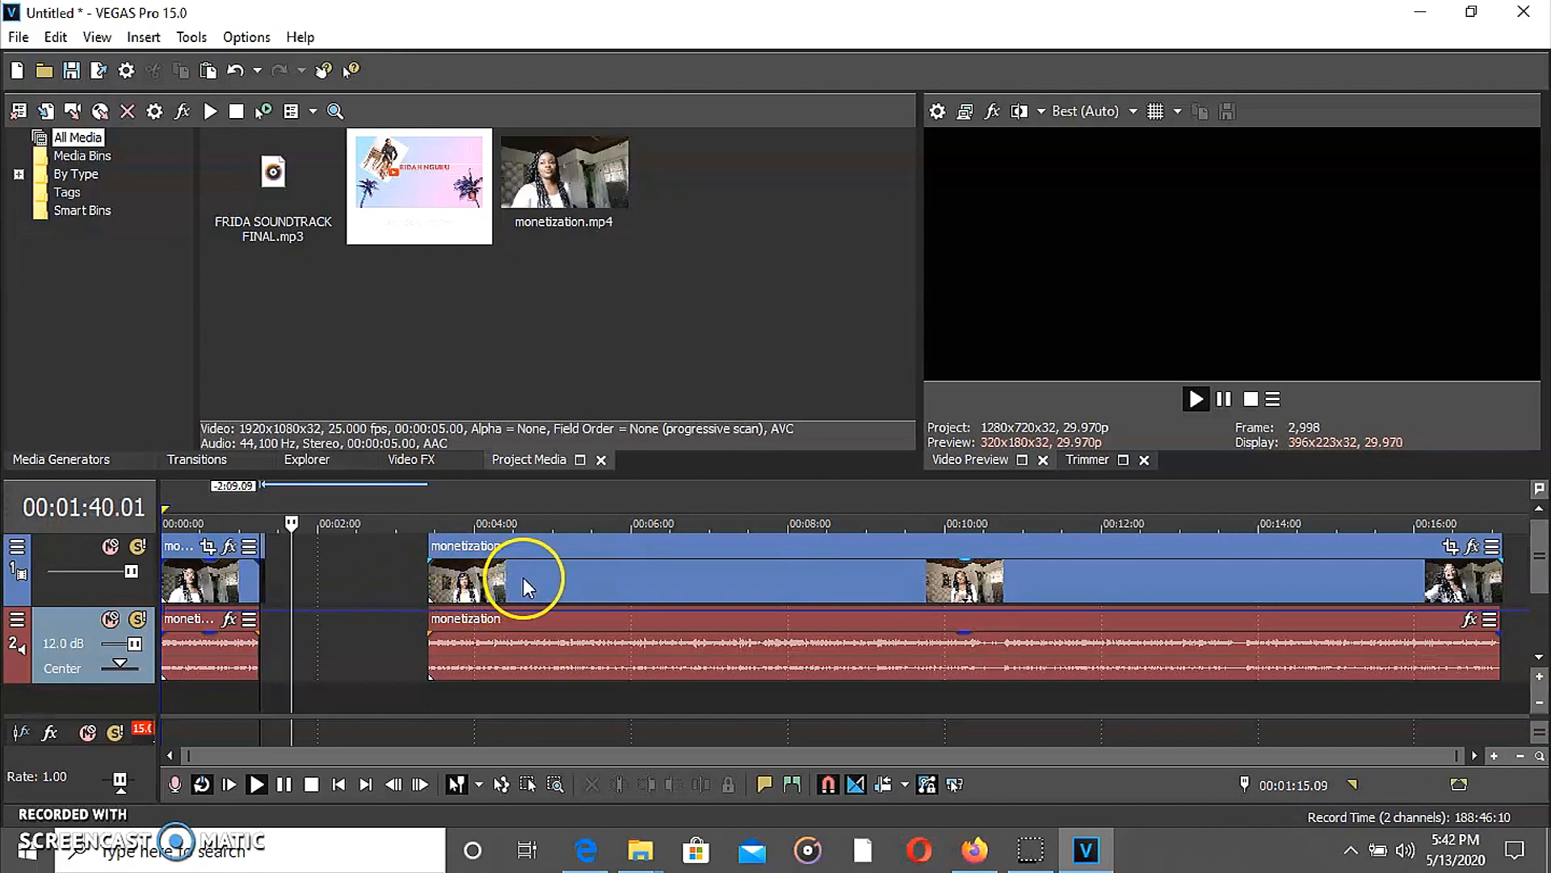
click(508, 504)
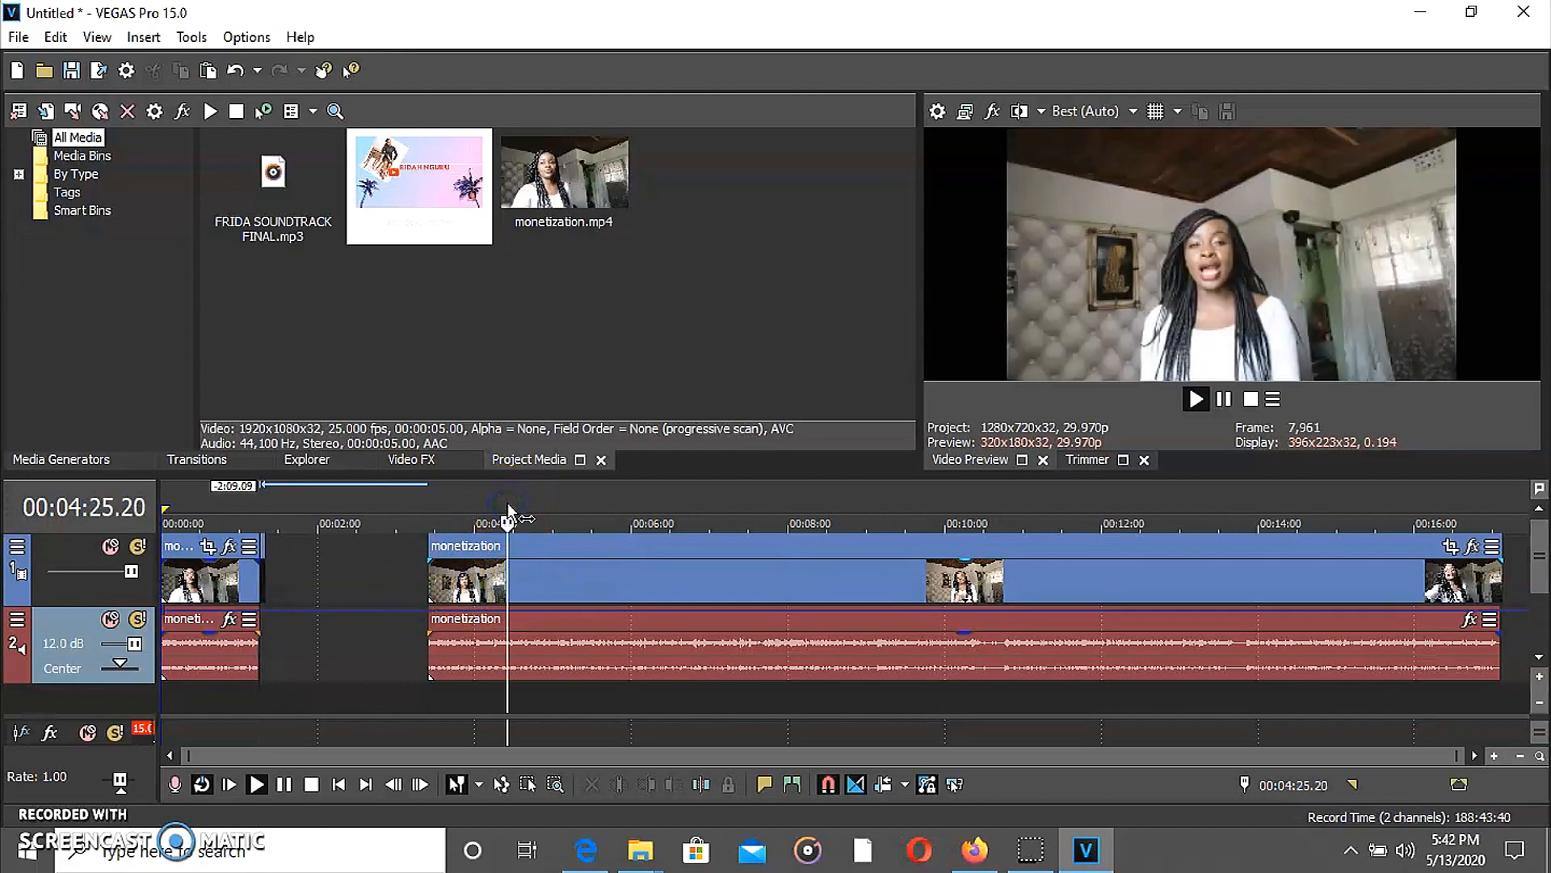
click(1225, 401)
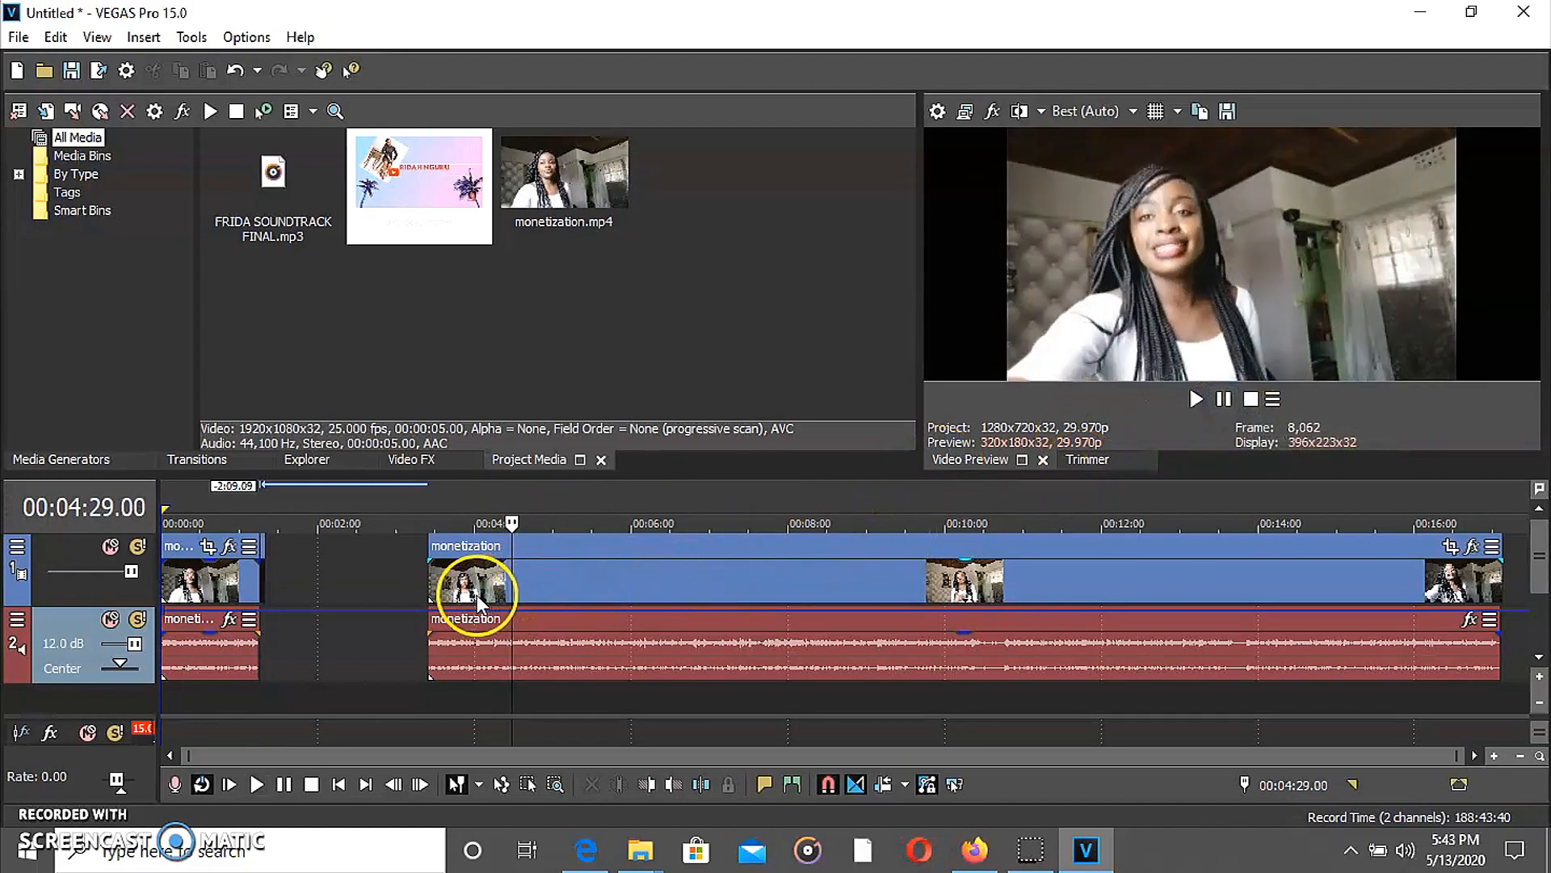
right_click(520, 593)
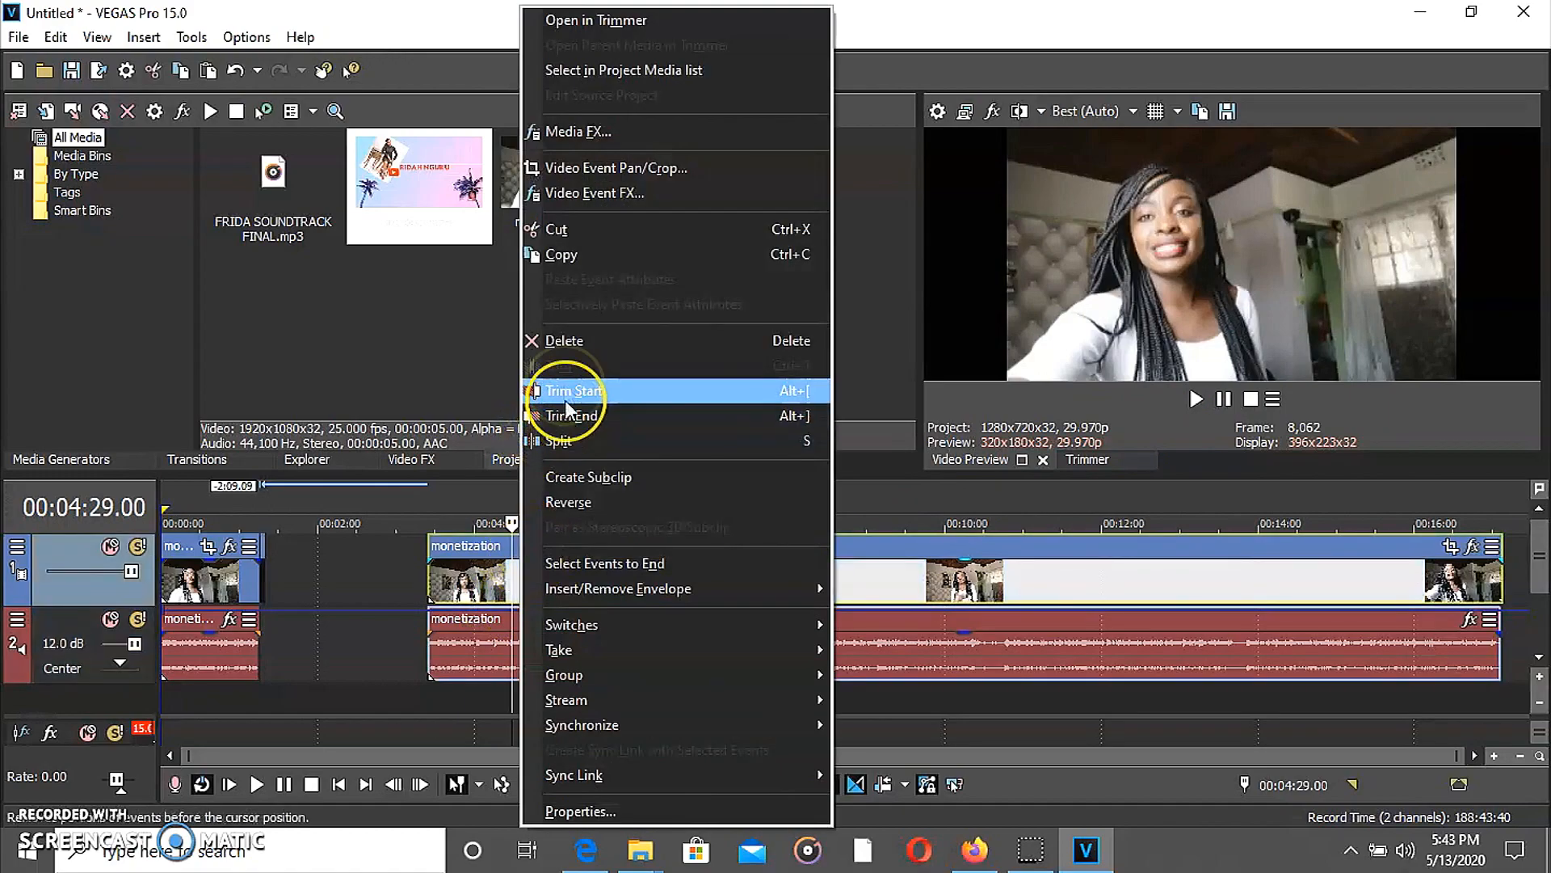
click(570, 442)
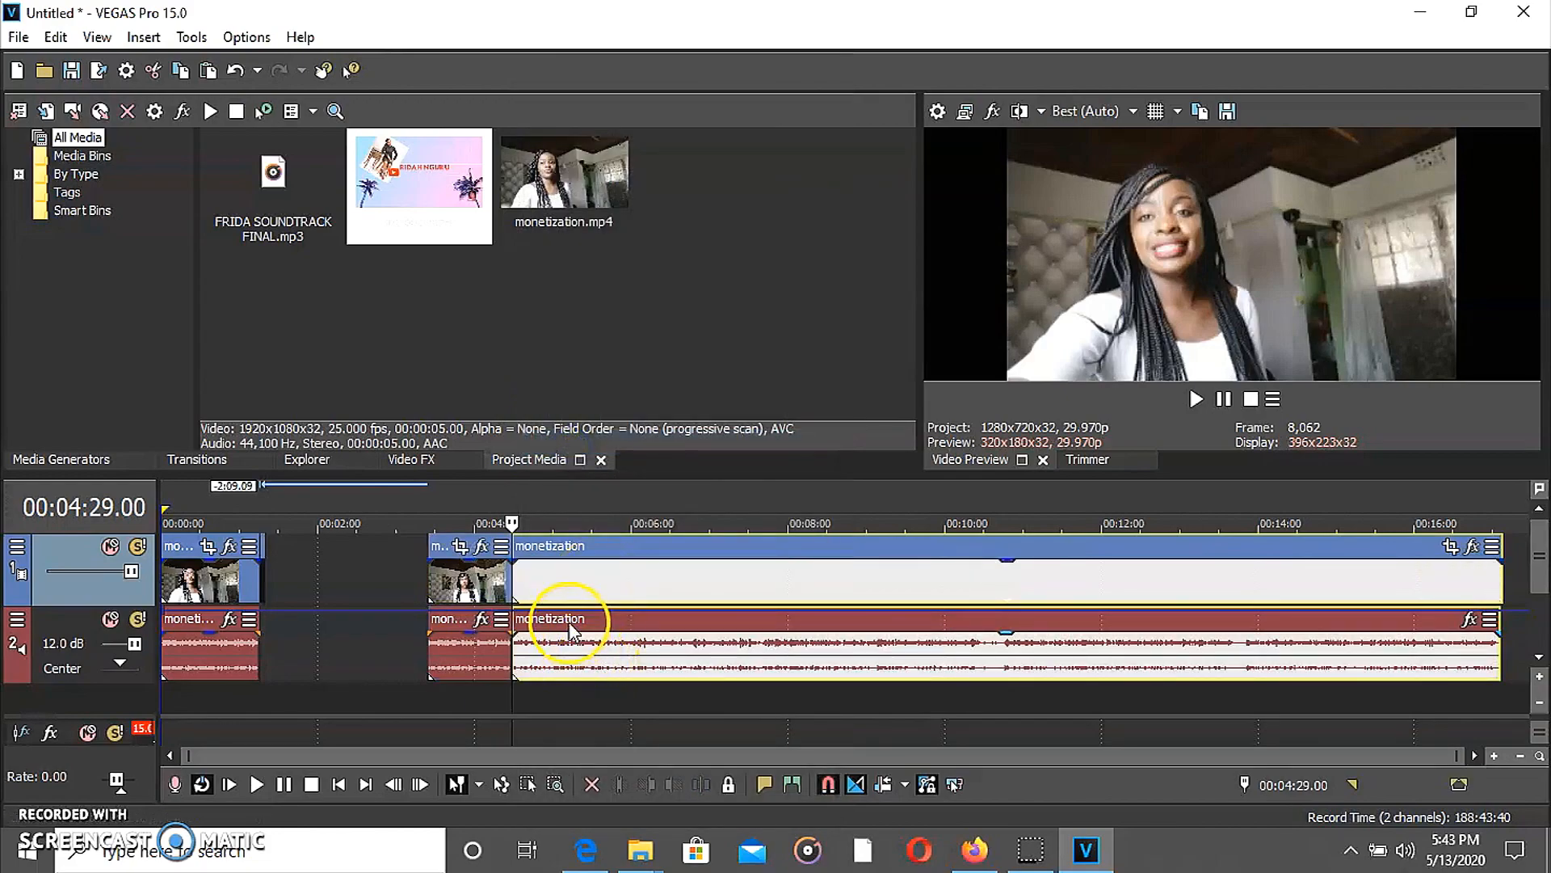
Move the last monetization part about 16 seconds later and delete the cut-off piece before it
click(558, 583)
drag(558, 583, 580, 588)
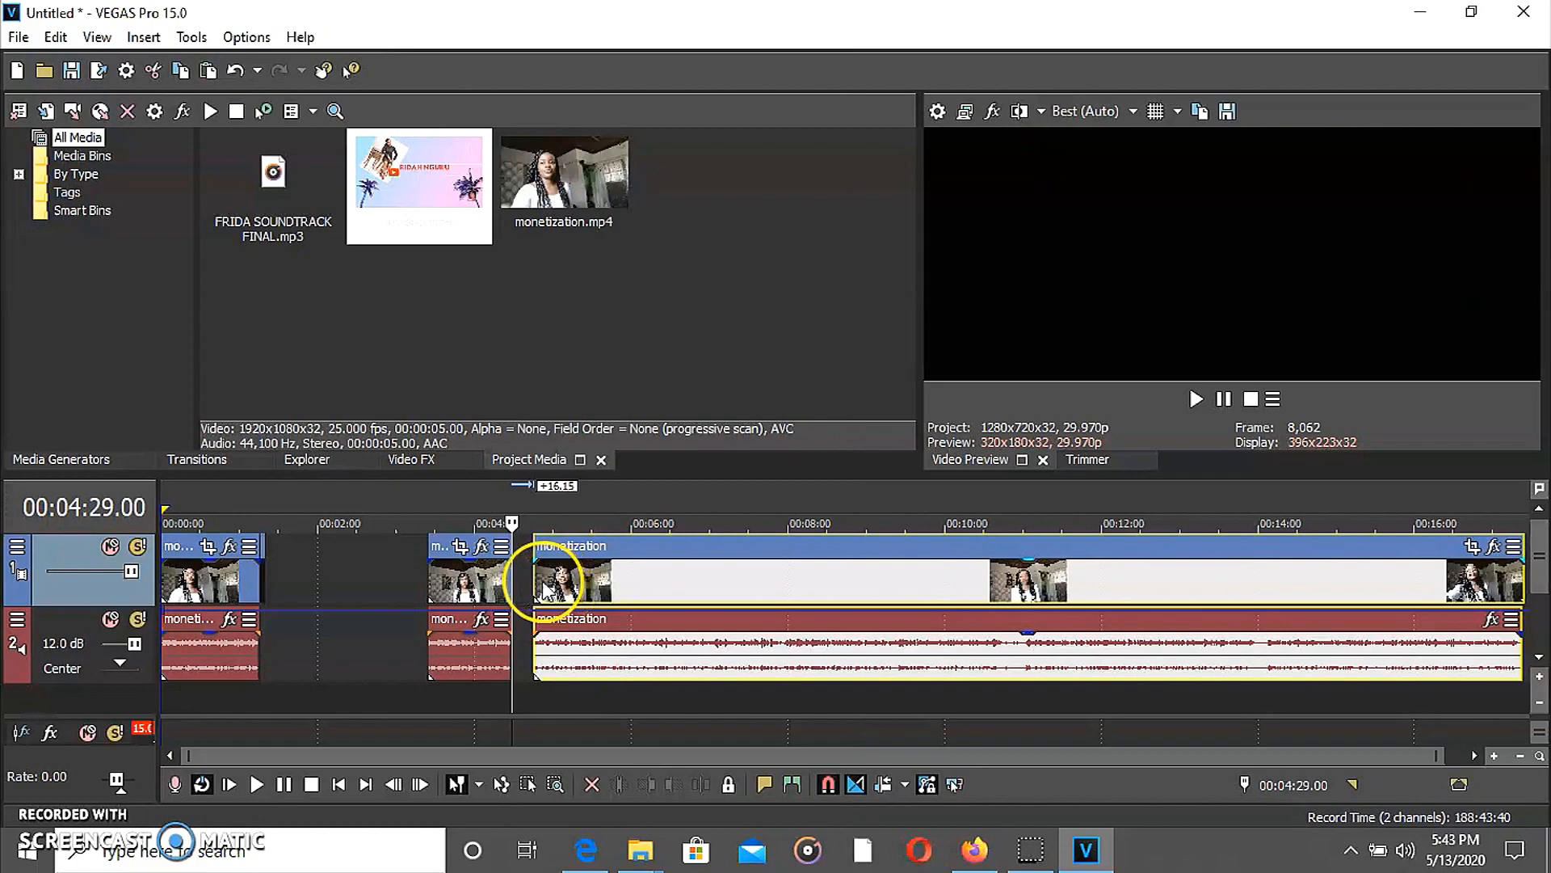
click(473, 592)
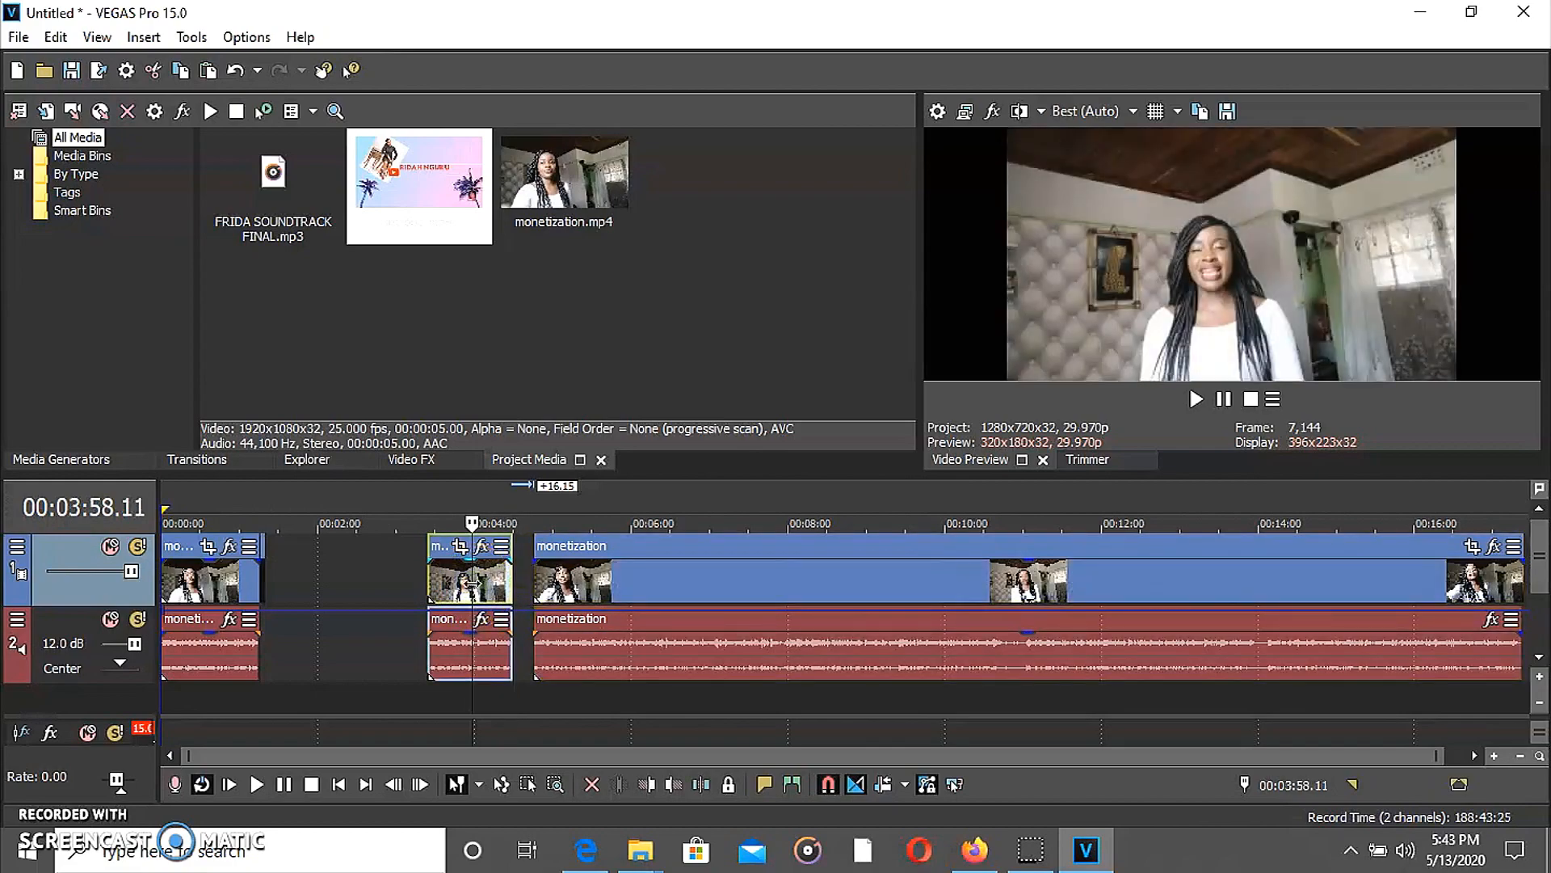
key(Delete)
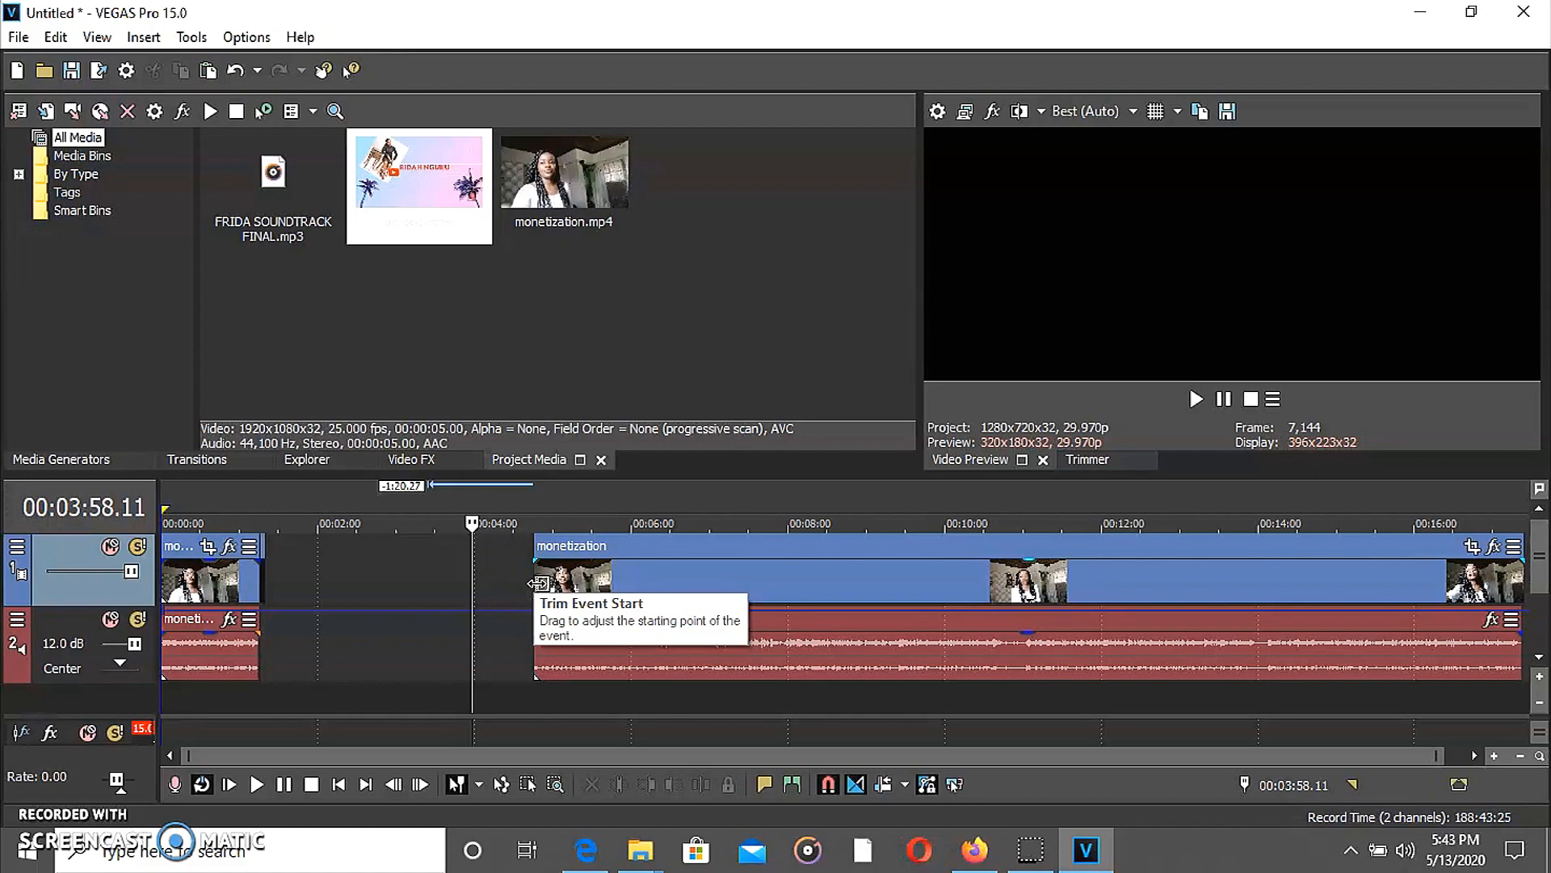
Extend the start of the remaining last monetization clip about 1:18 earlier to restore the removed footage
drag(538, 583, 437, 568)
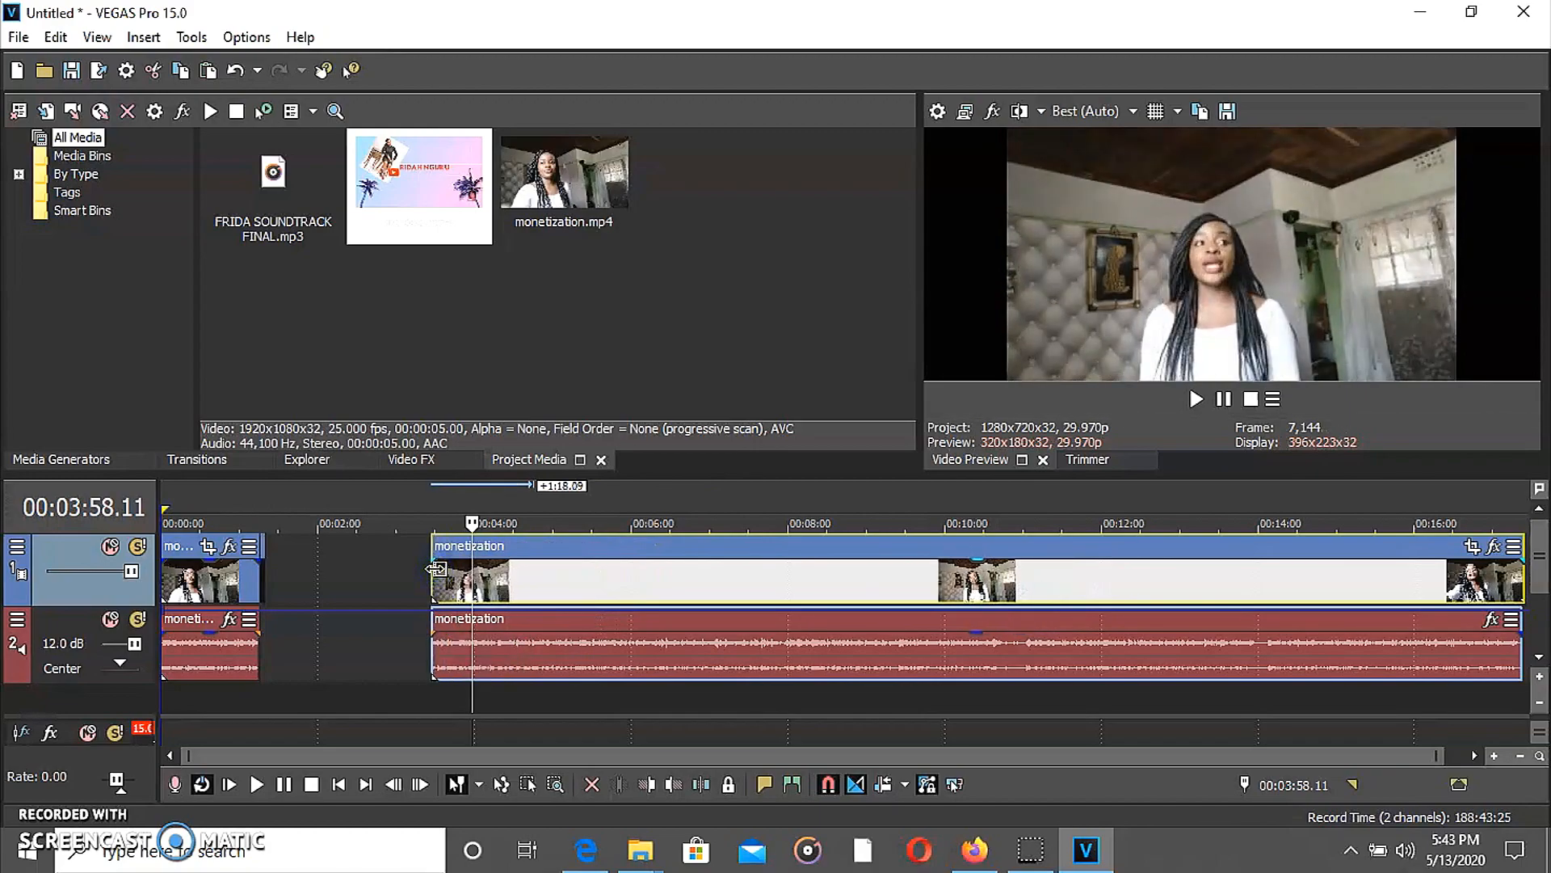
click(473, 574)
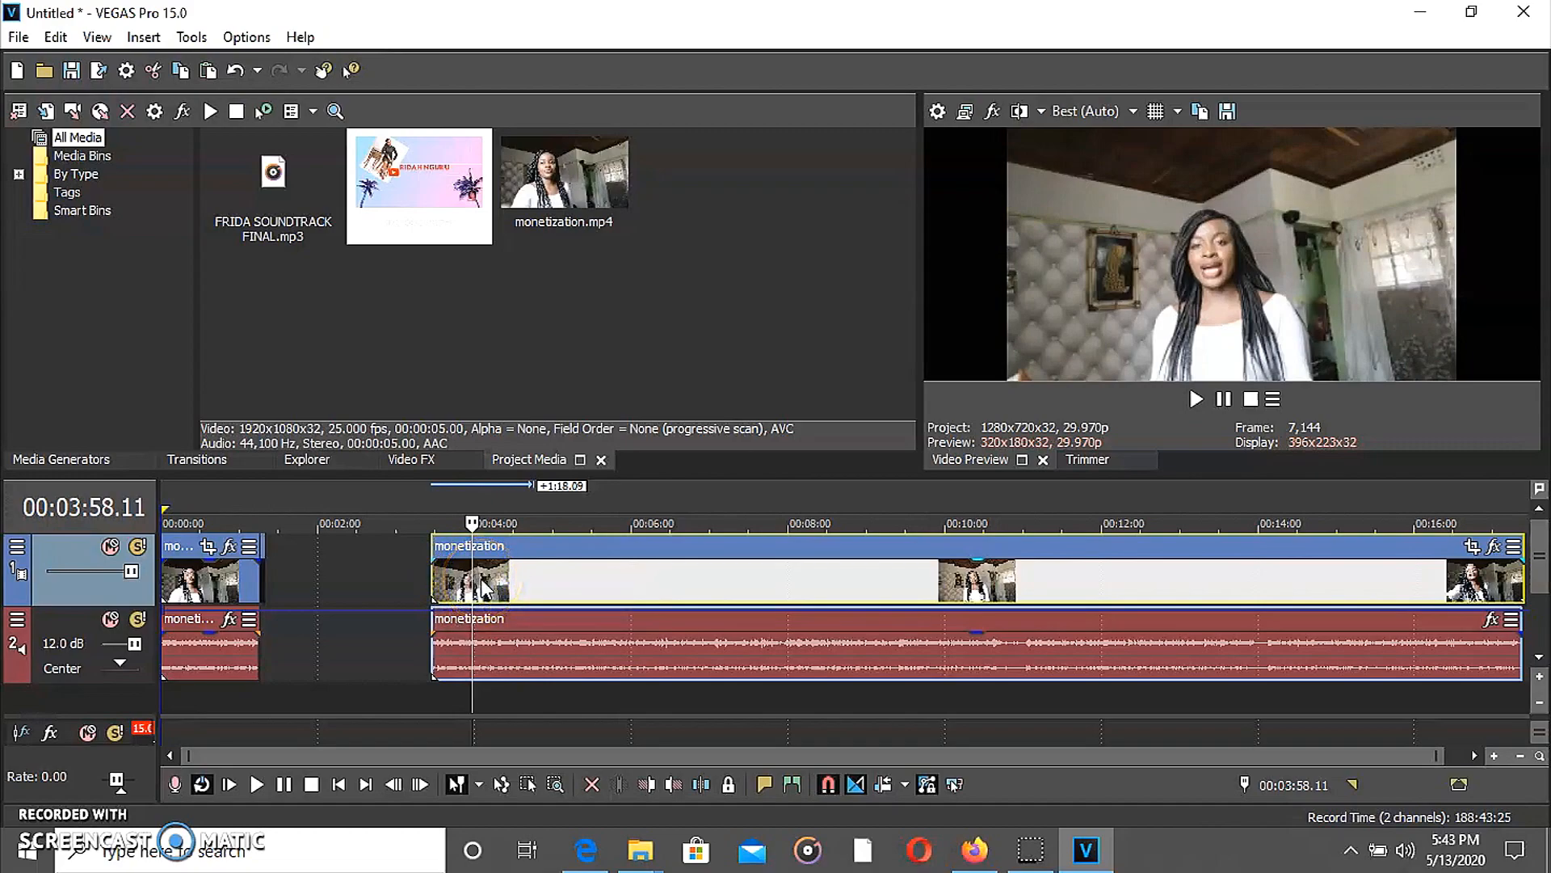
Move the last monetization clip about 2:06 earlier so that it directly follows the intro
click(452, 583)
drag(452, 583, 293, 563)
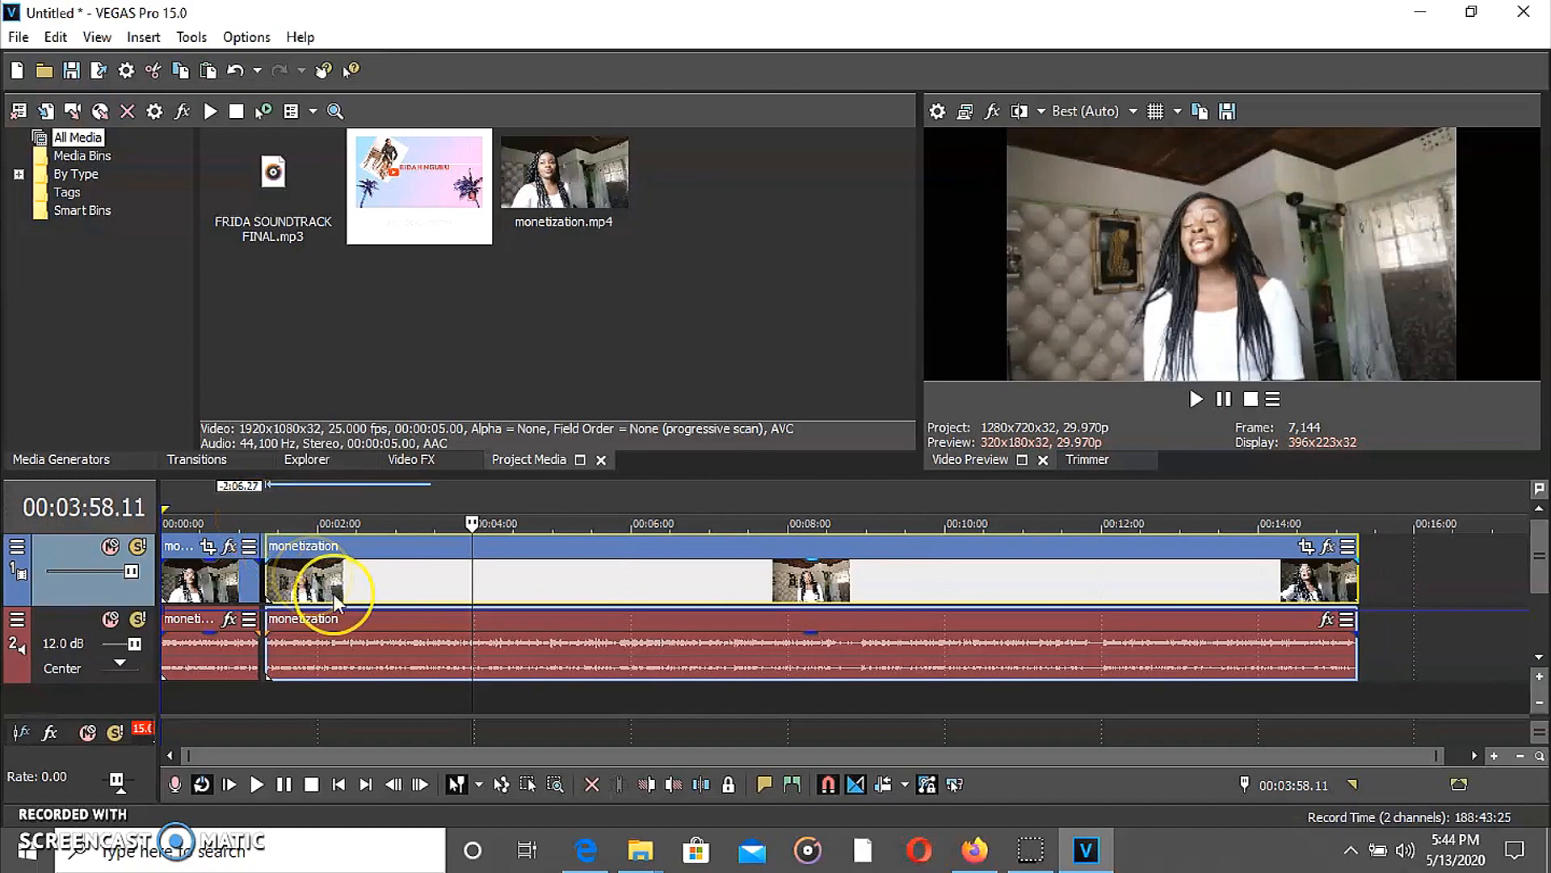
Open a gap of about 15 seconds before the last monetization clip, preview the timeline around it, and close the gap again
drag(329, 571, 369, 582)
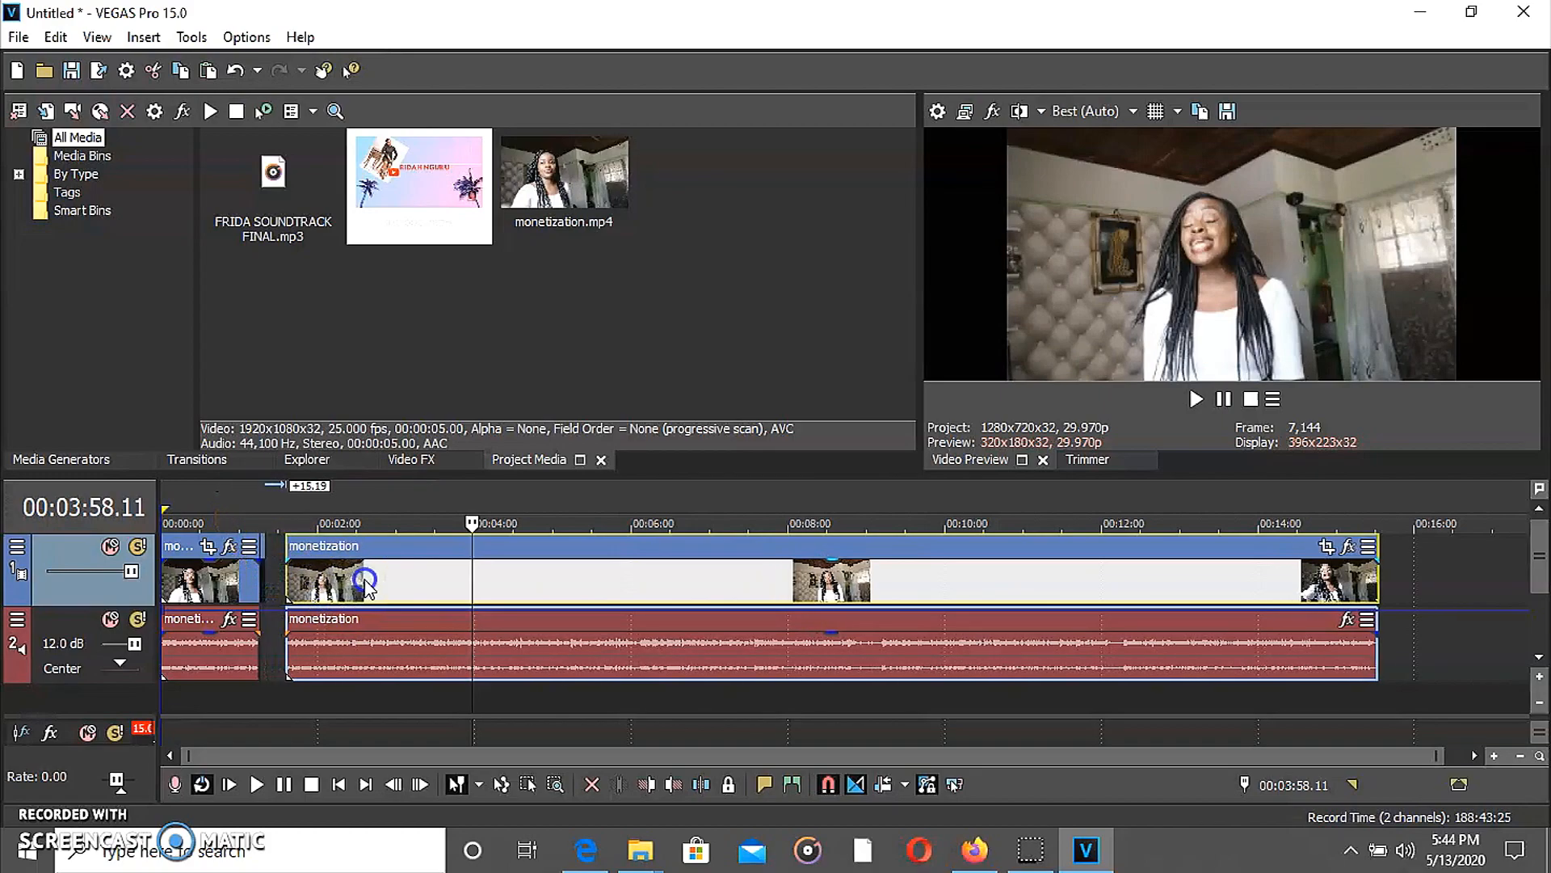
click(268, 496)
key(space)
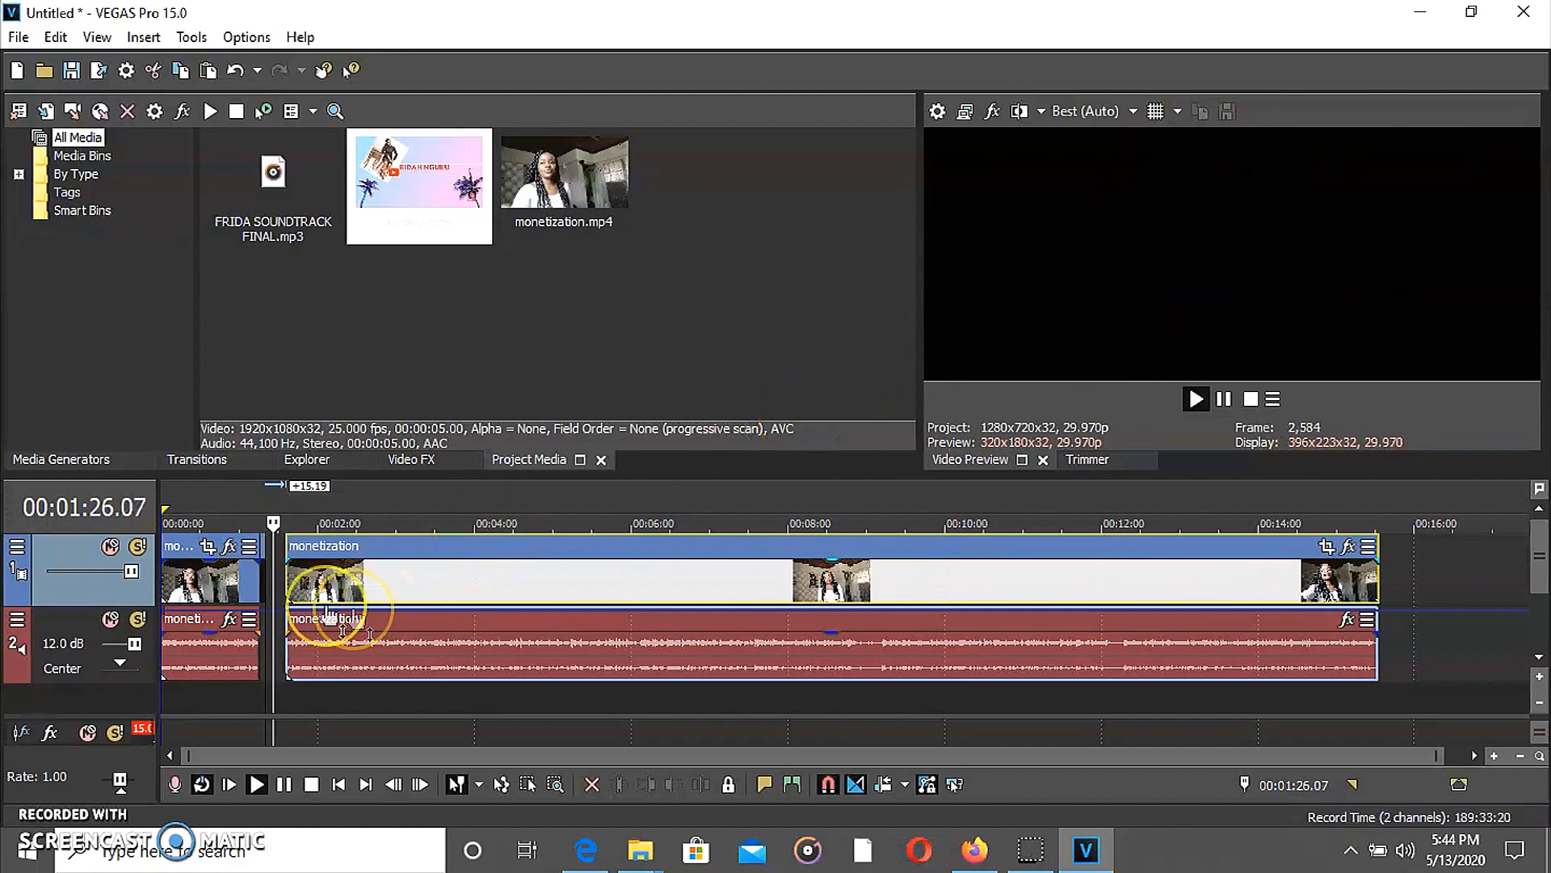
click(222, 502)
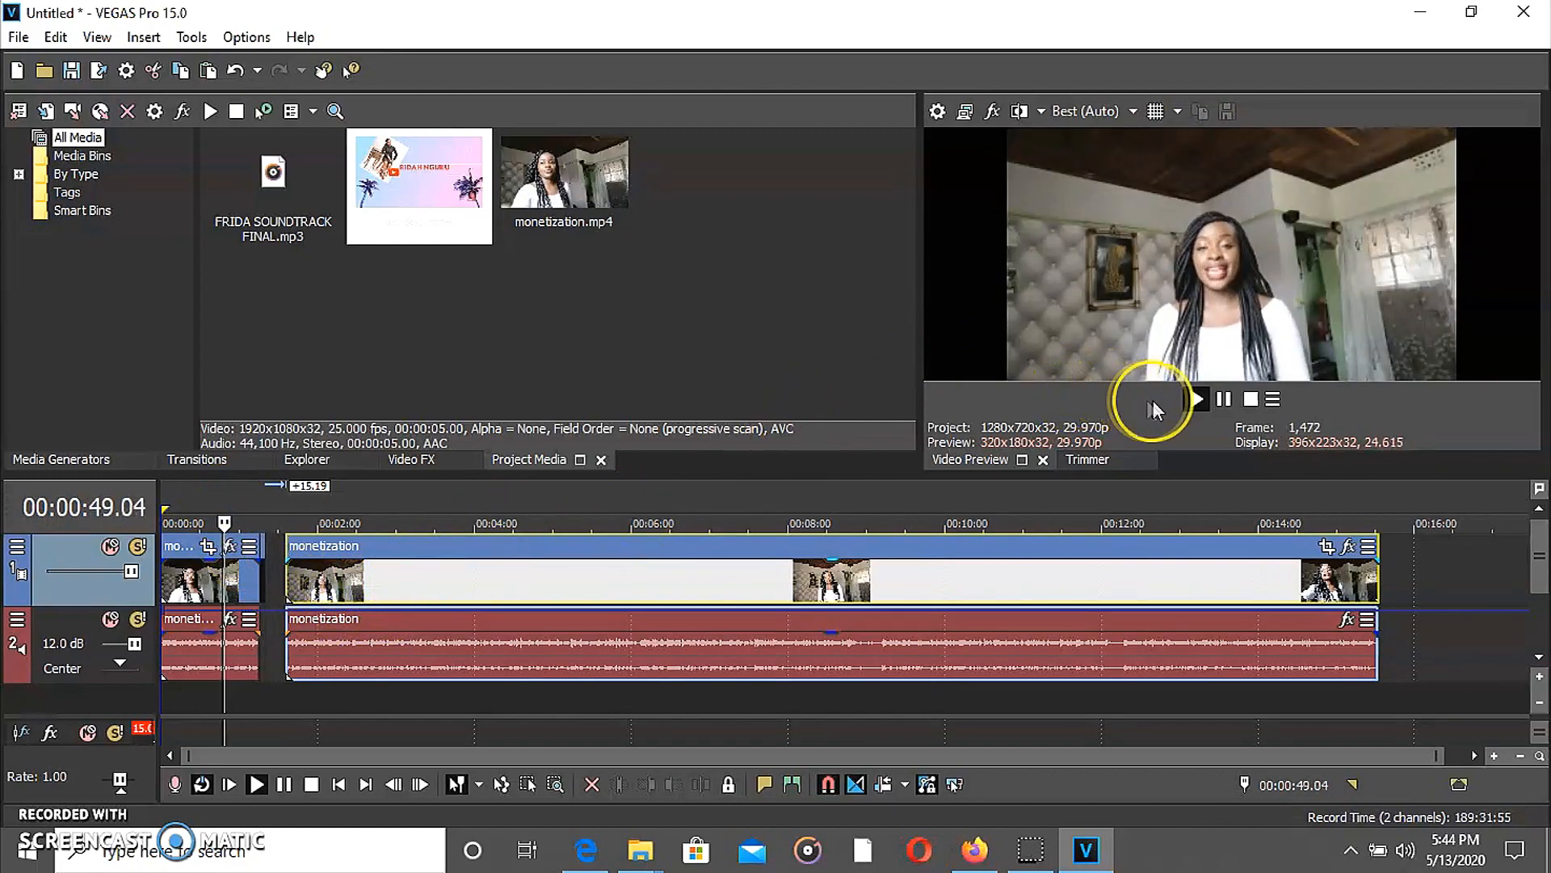
click(1222, 400)
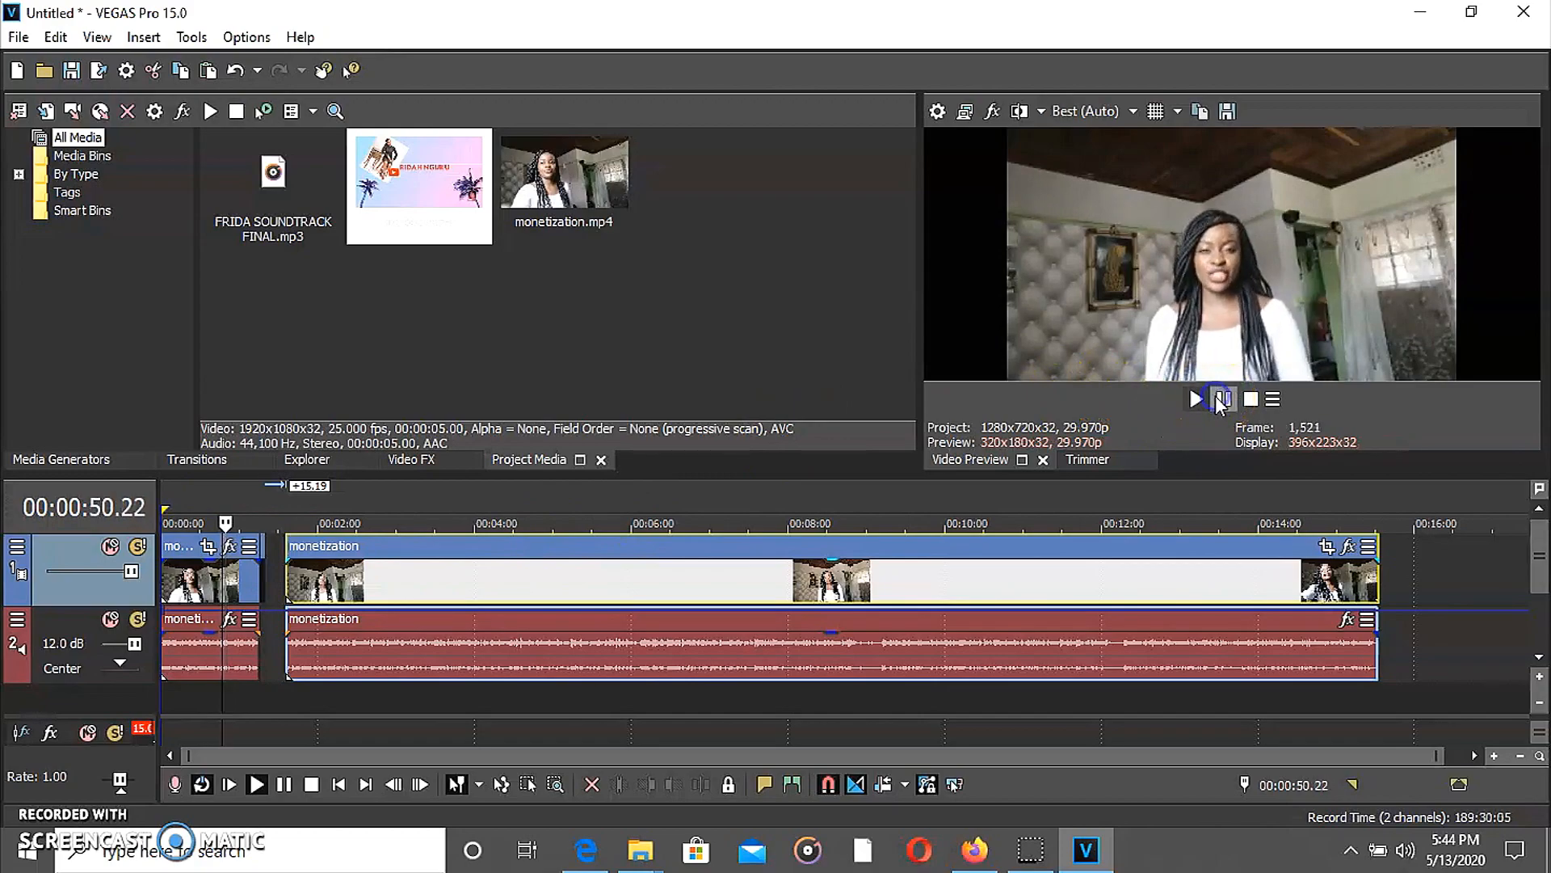
mouse_move(425, 583)
mouse_down()
mouse_move(404, 582)
mouse_move(426, 579)
mouse_move(407, 569)
mouse_up()
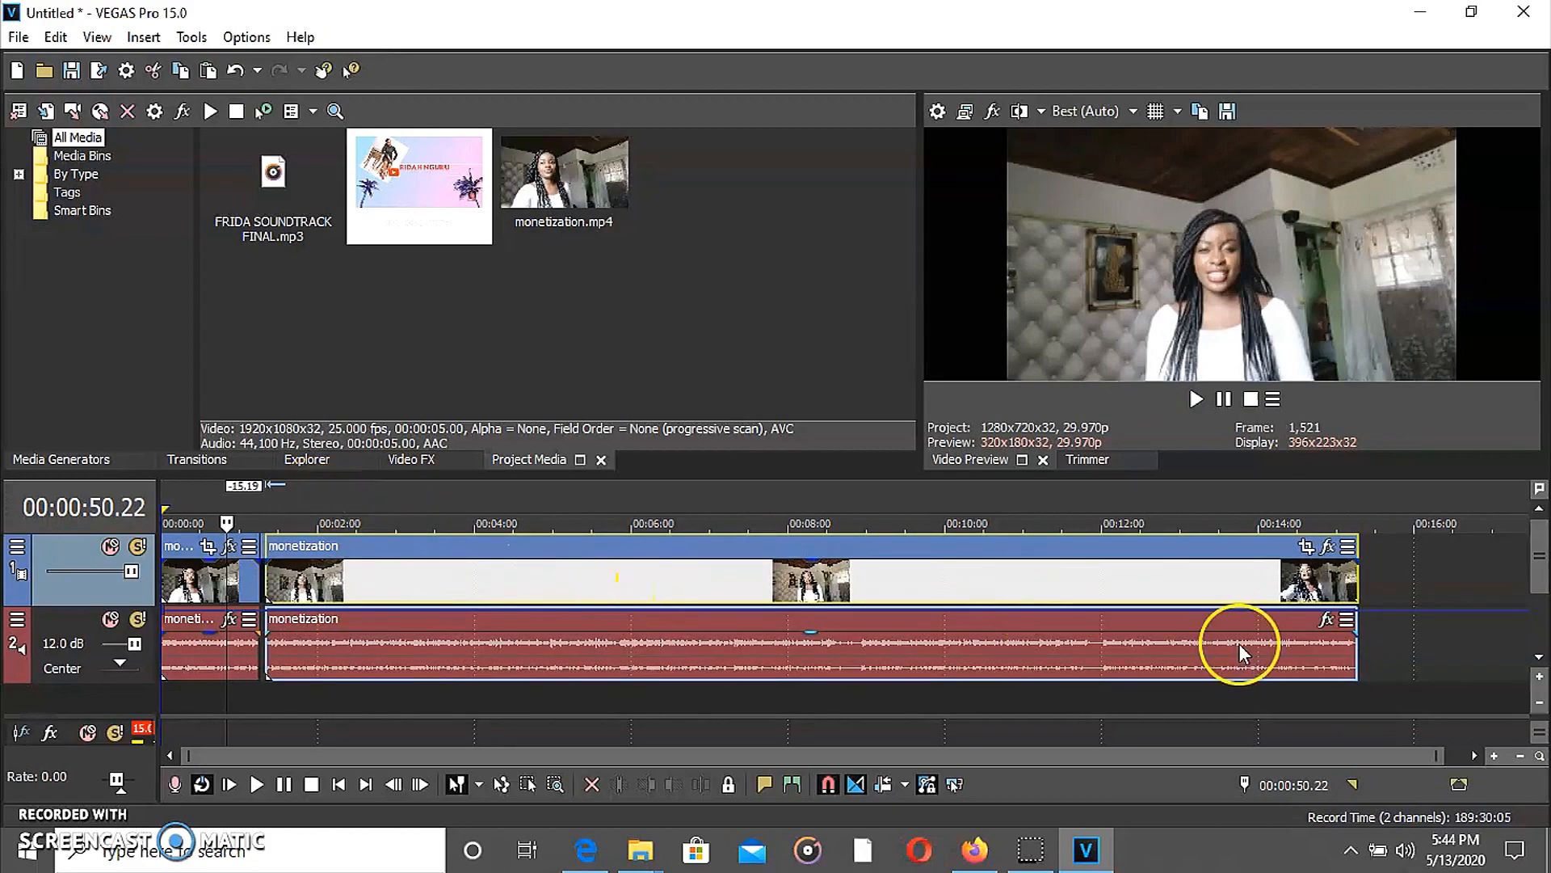
Add the Action Flip preset from Titles & Text on a new track above the first monetization clip, near its start
click(1496, 758)
click(1496, 758)
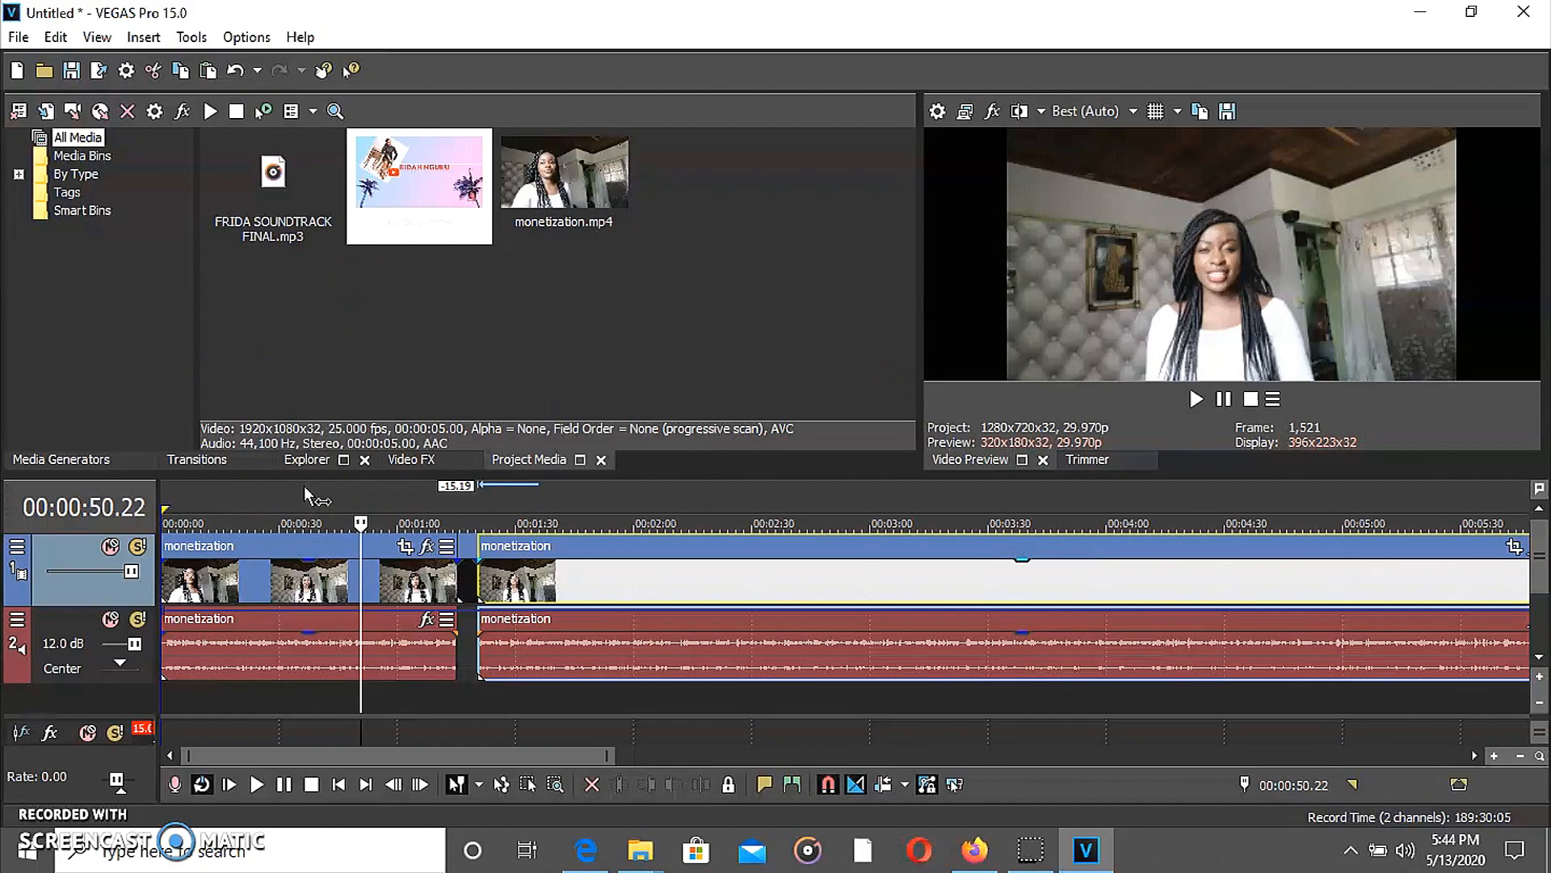
click(71, 459)
click(71, 459)
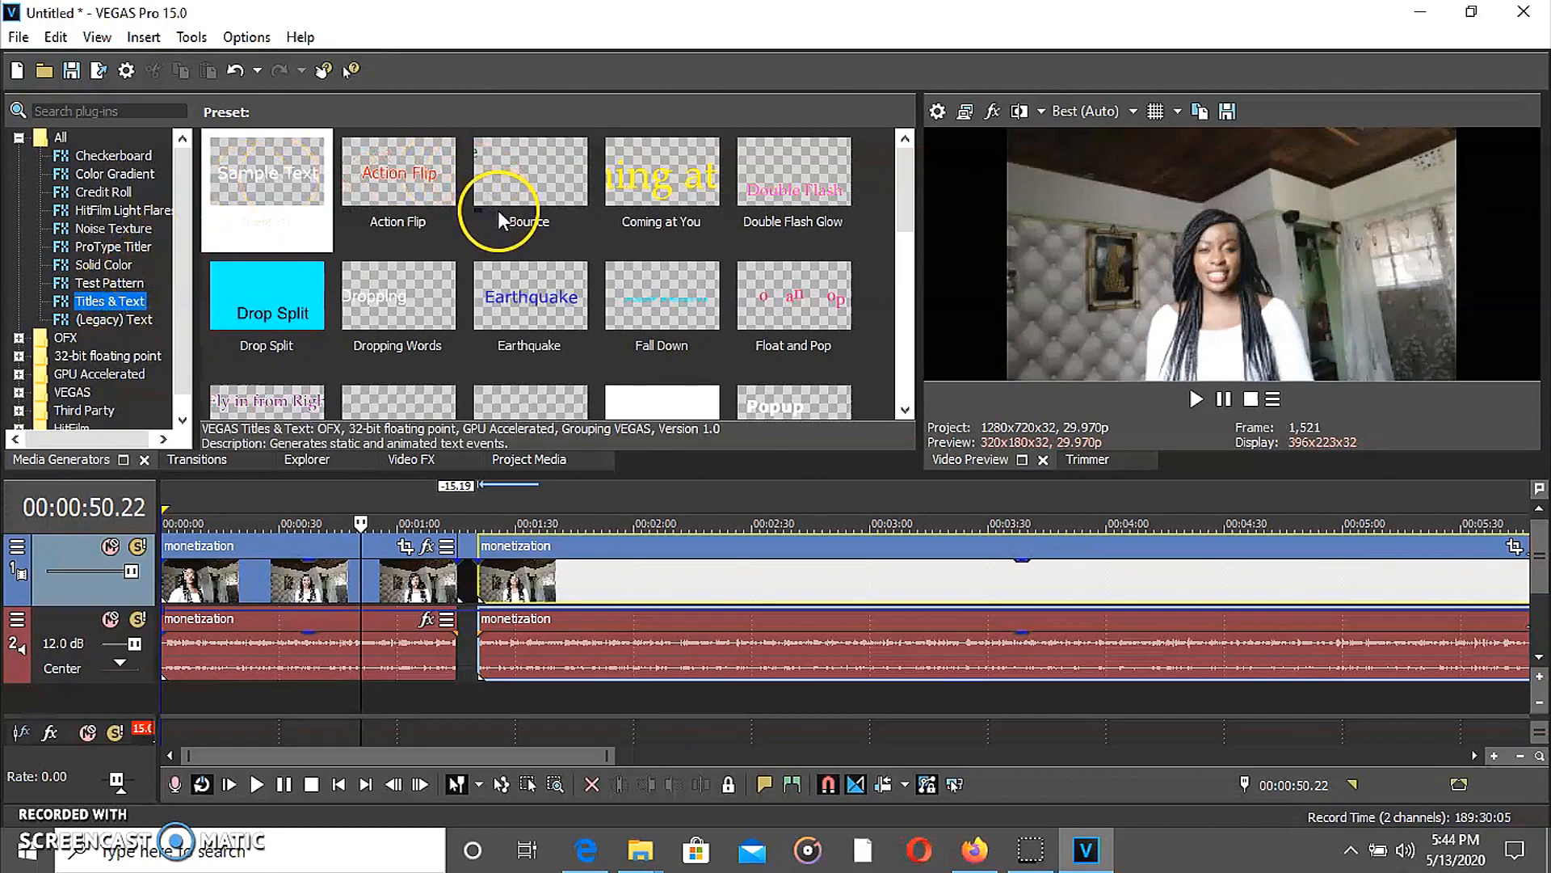
click(424, 188)
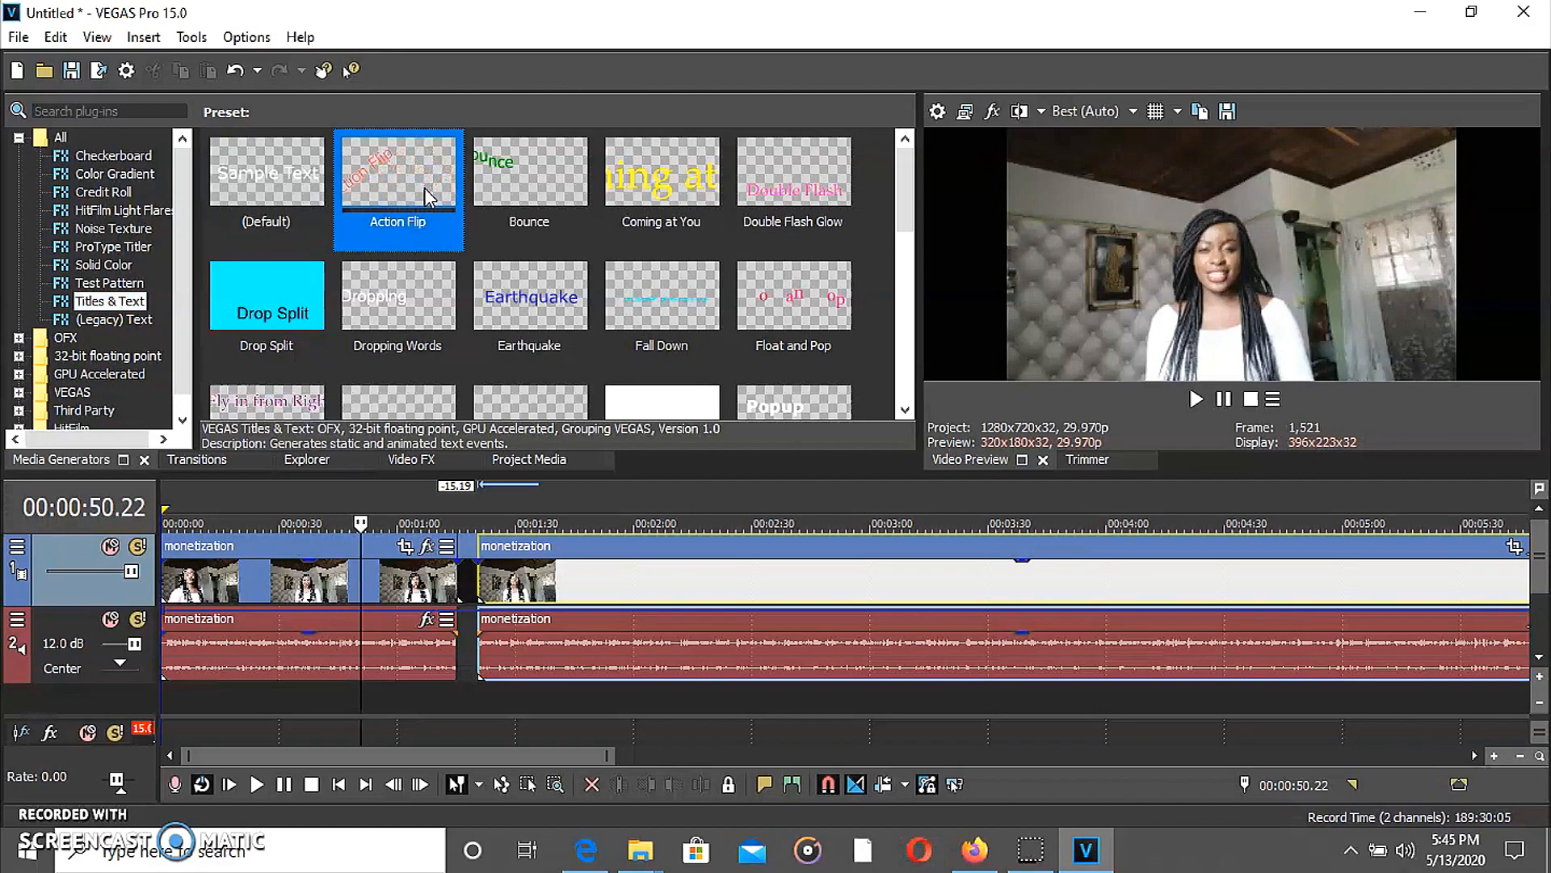
drag(424, 188, 279, 487)
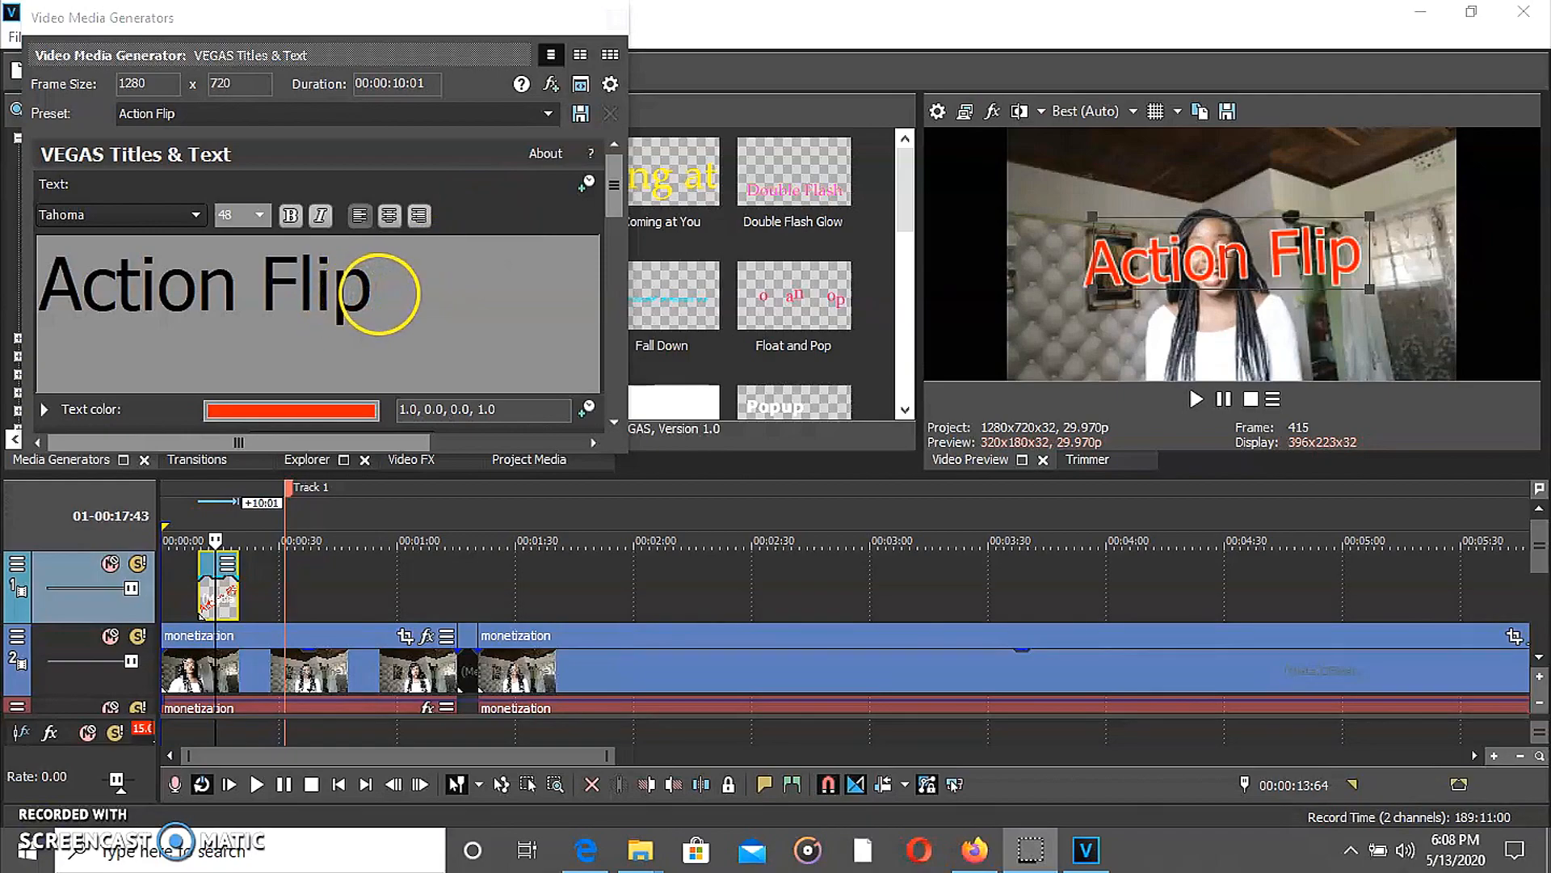
Replace the title's placeholder text with the creator's surname in lowercase
click(398, 296)
drag(398, 295, 215, 278)
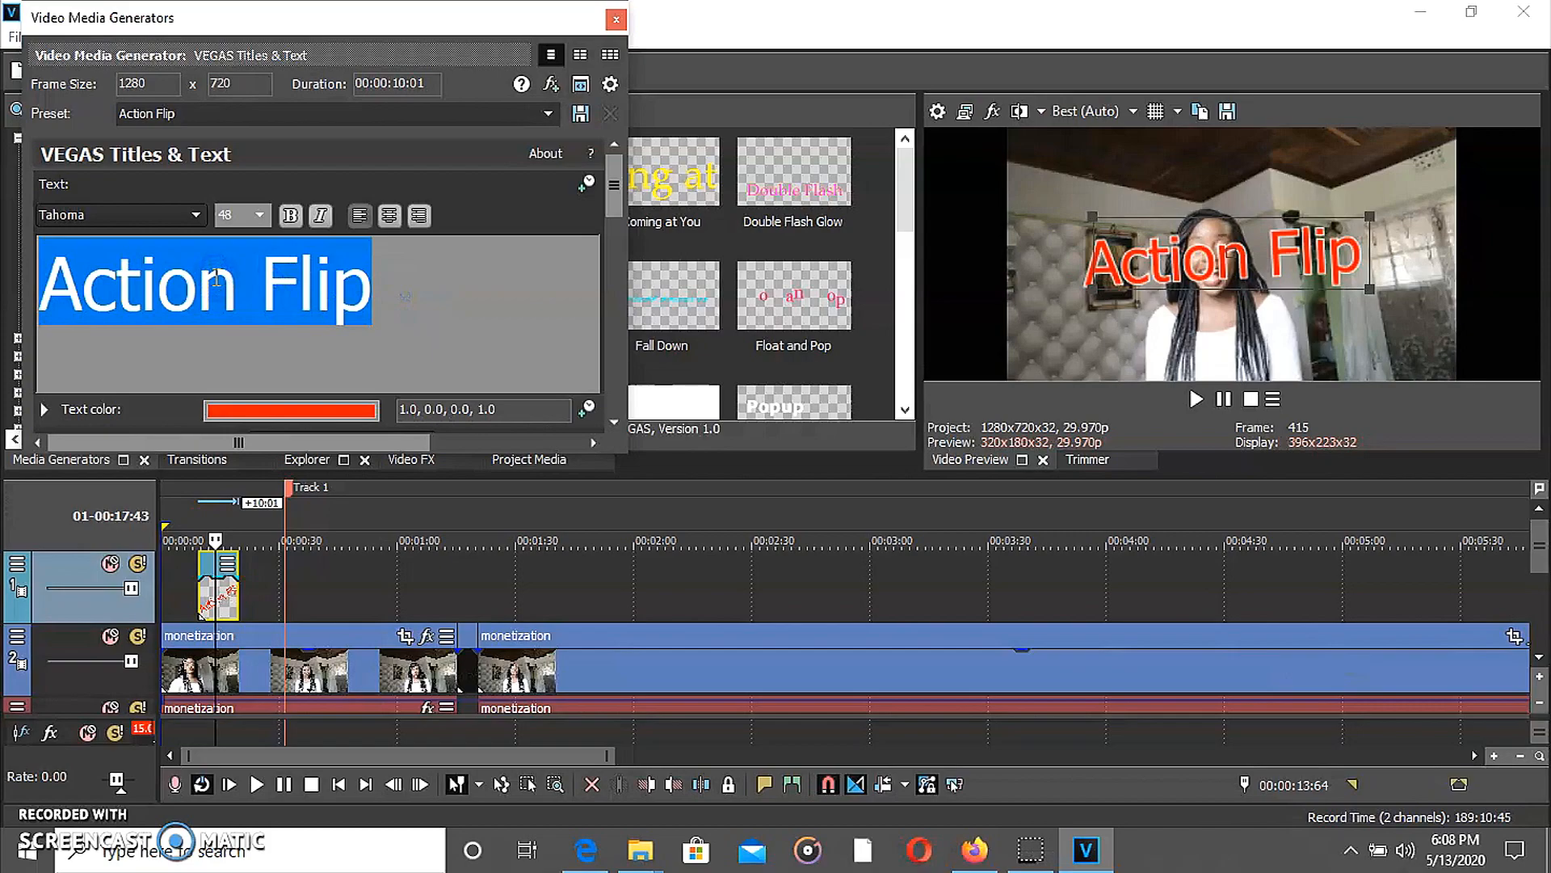
text(ng)
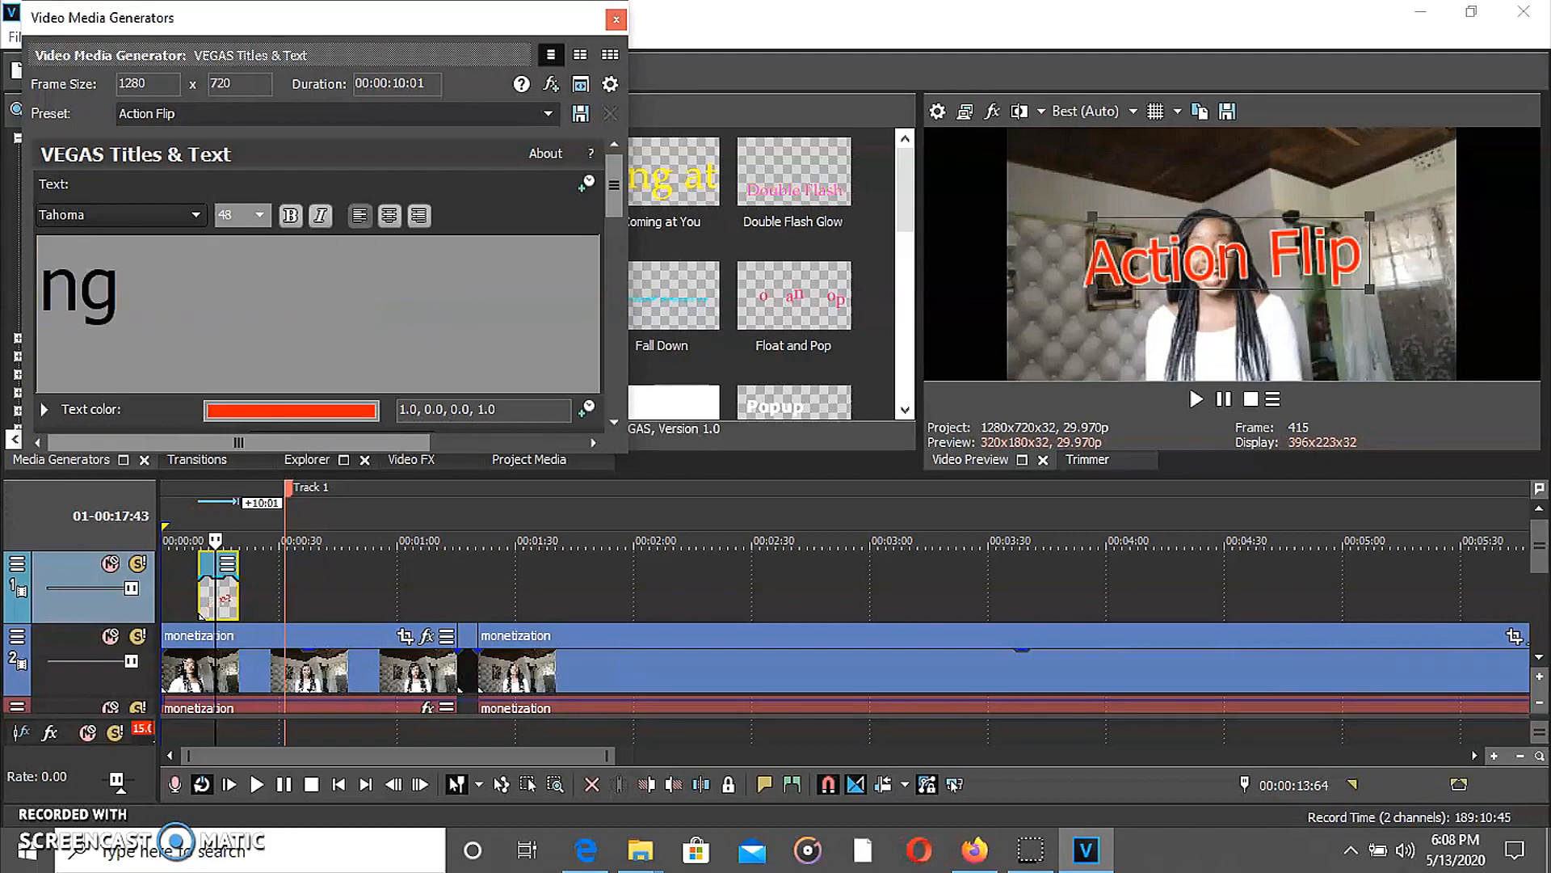
text(uku)
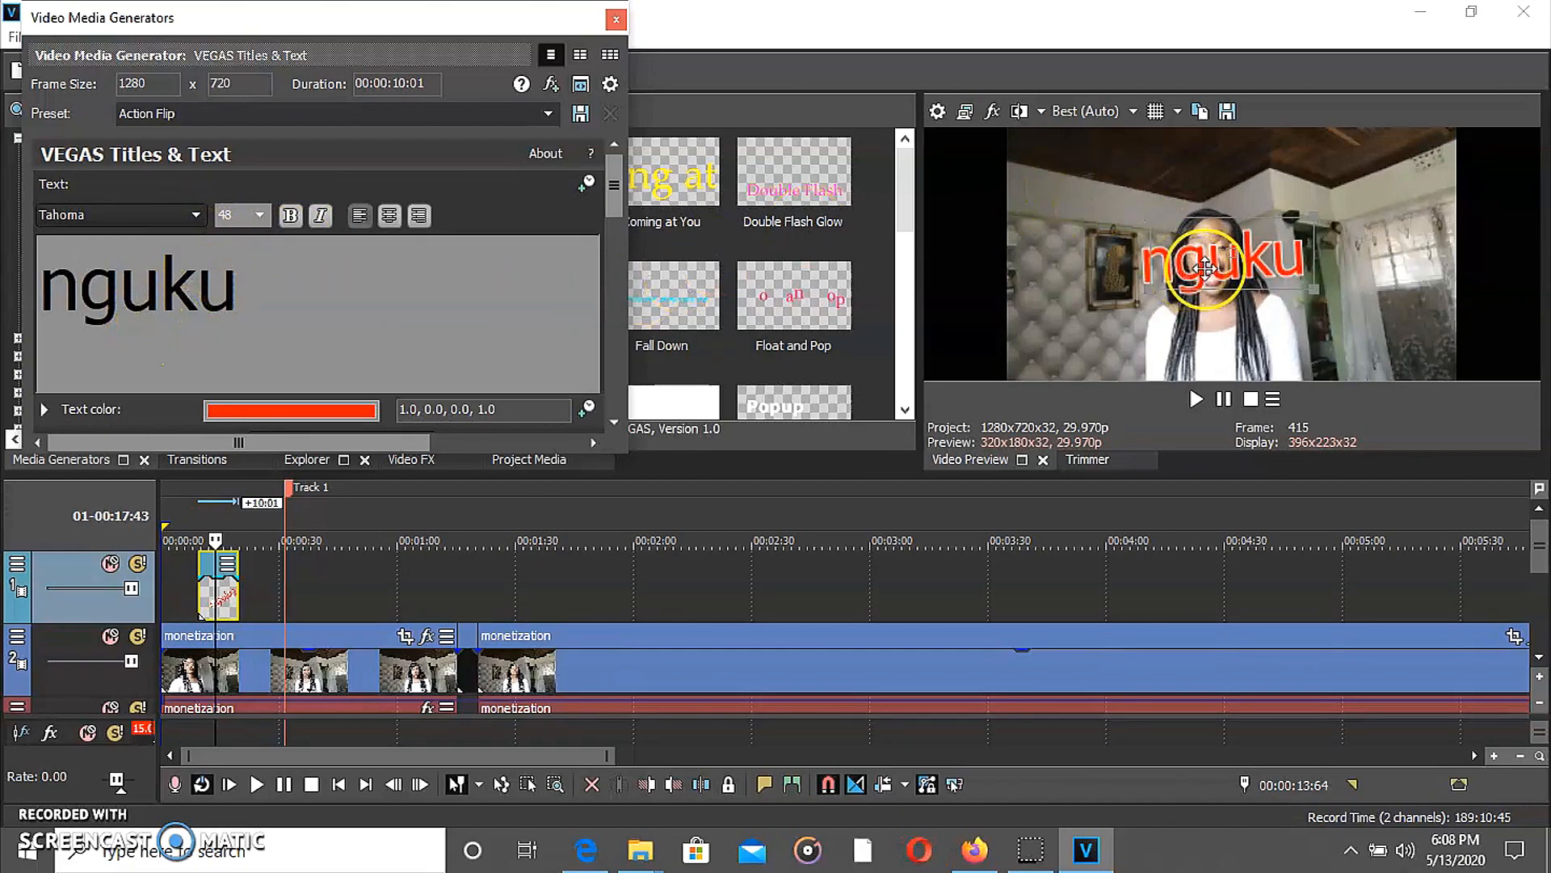
click(1222, 272)
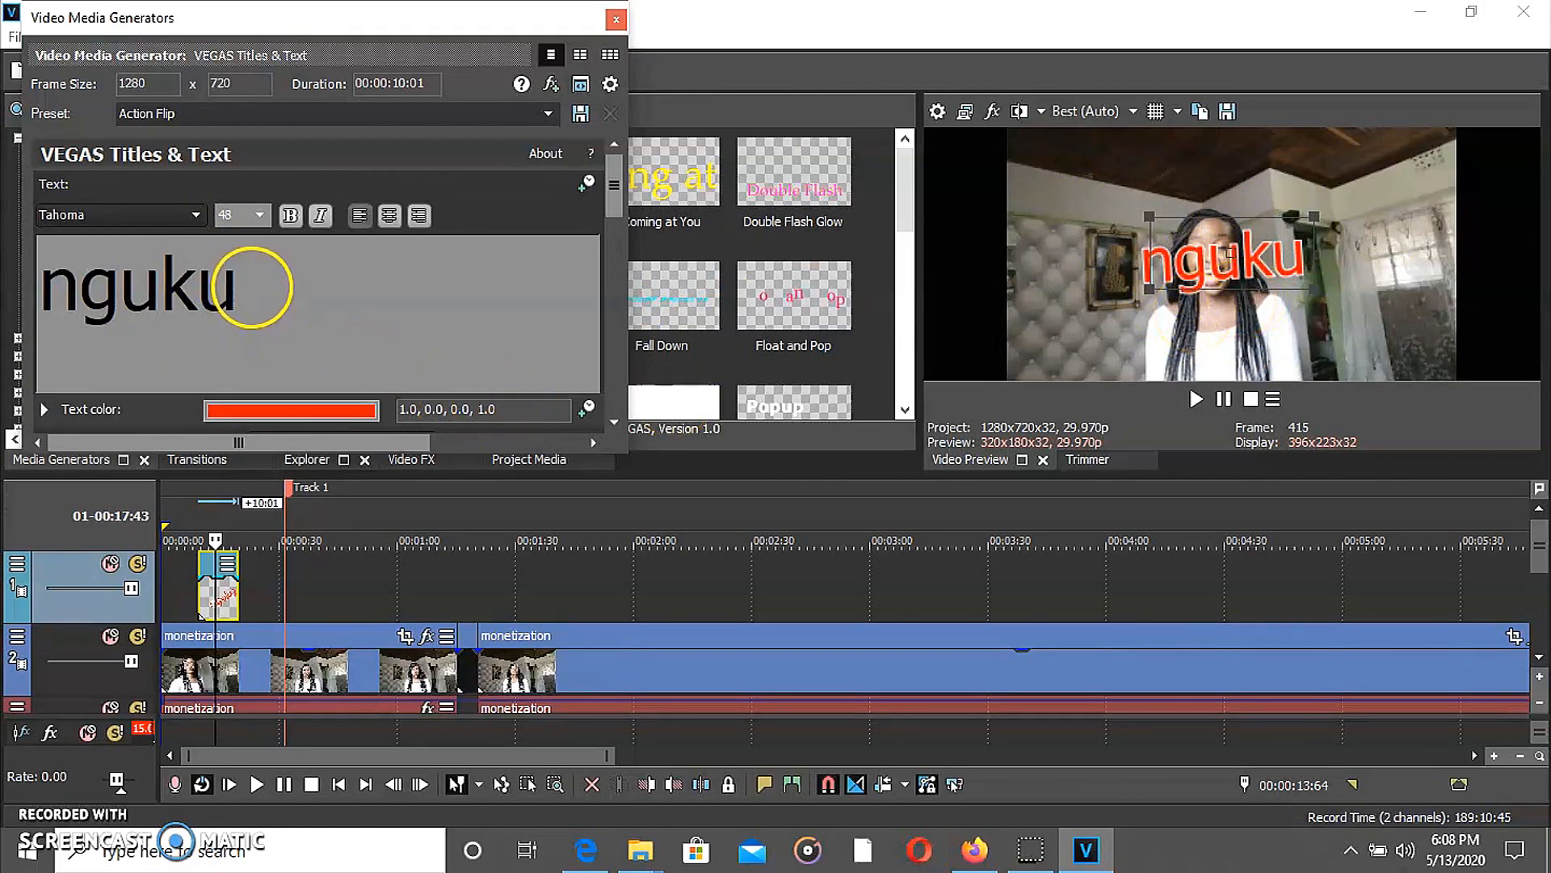
Change the title's text color to blue (0.07, 0.08, 0.89, 1.0)
double_click(172, 295)
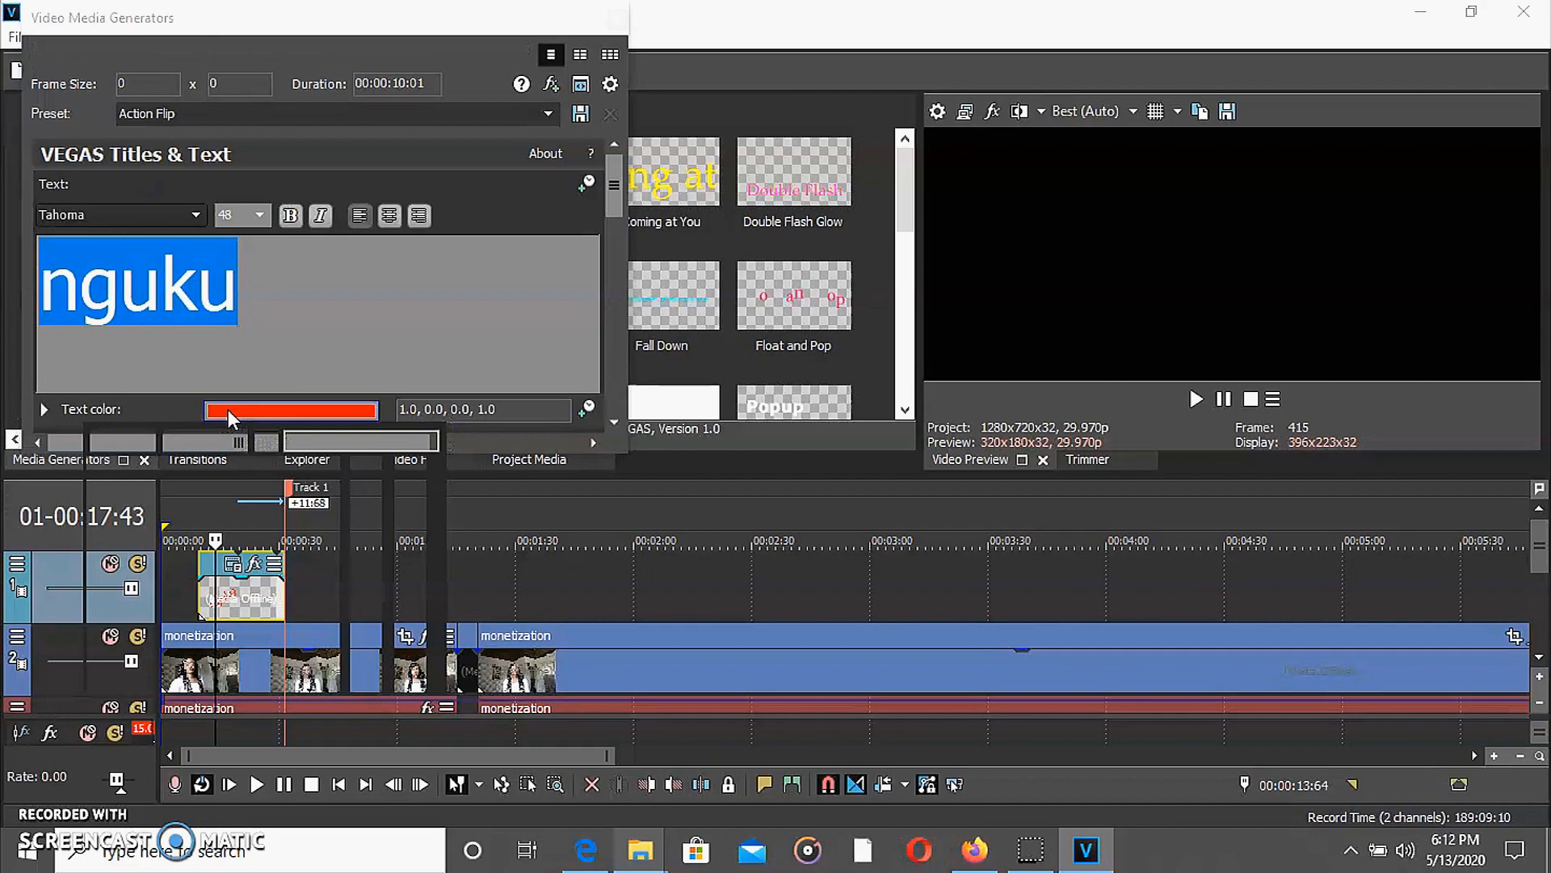
click(227, 409)
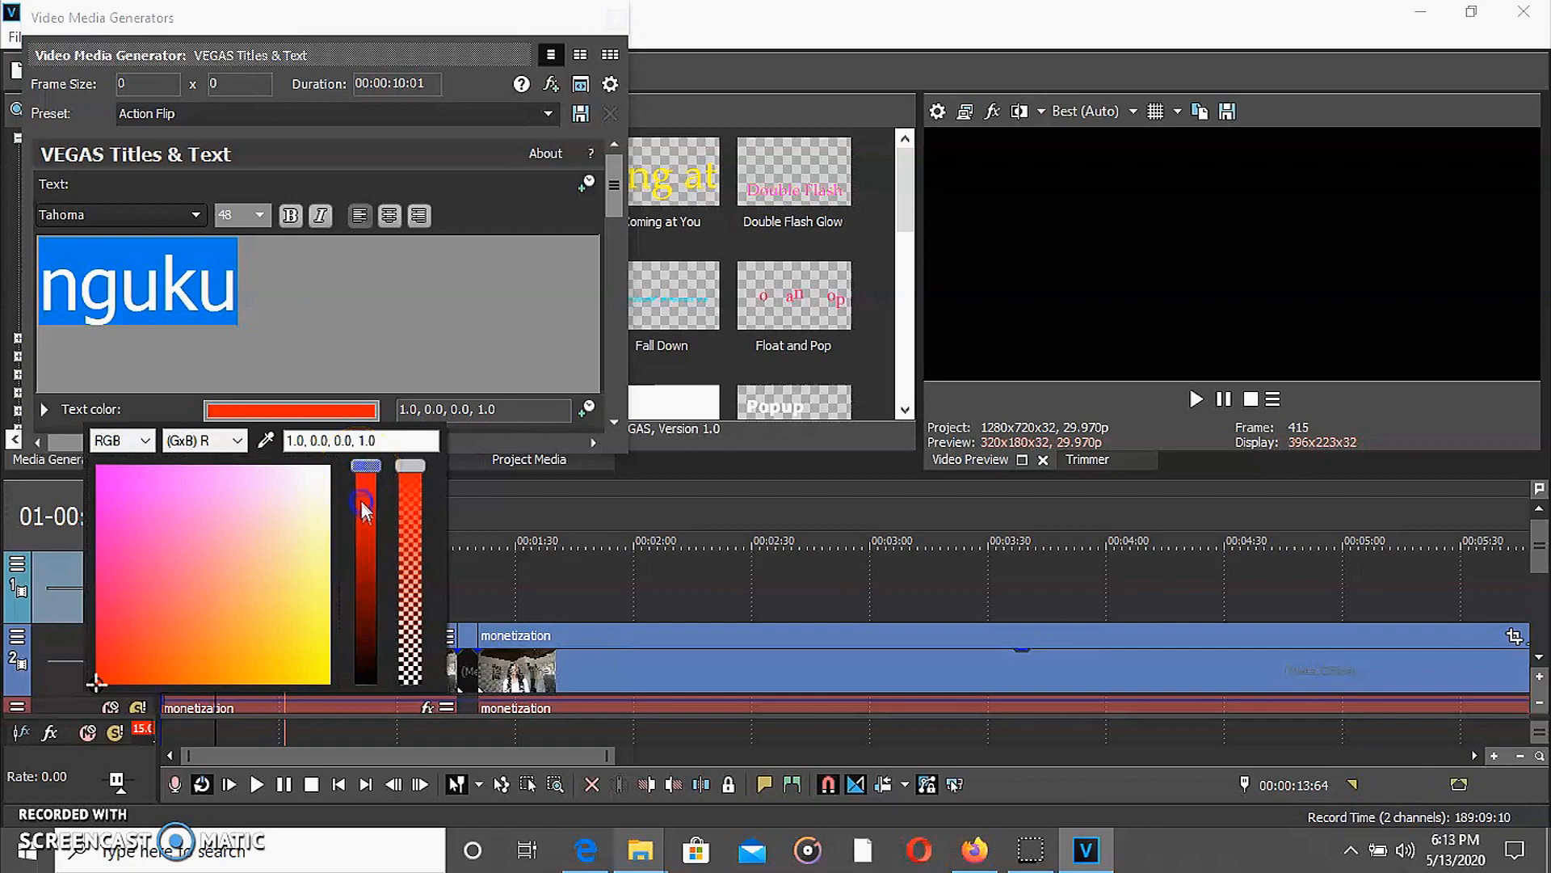
drag(365, 536, 366, 640)
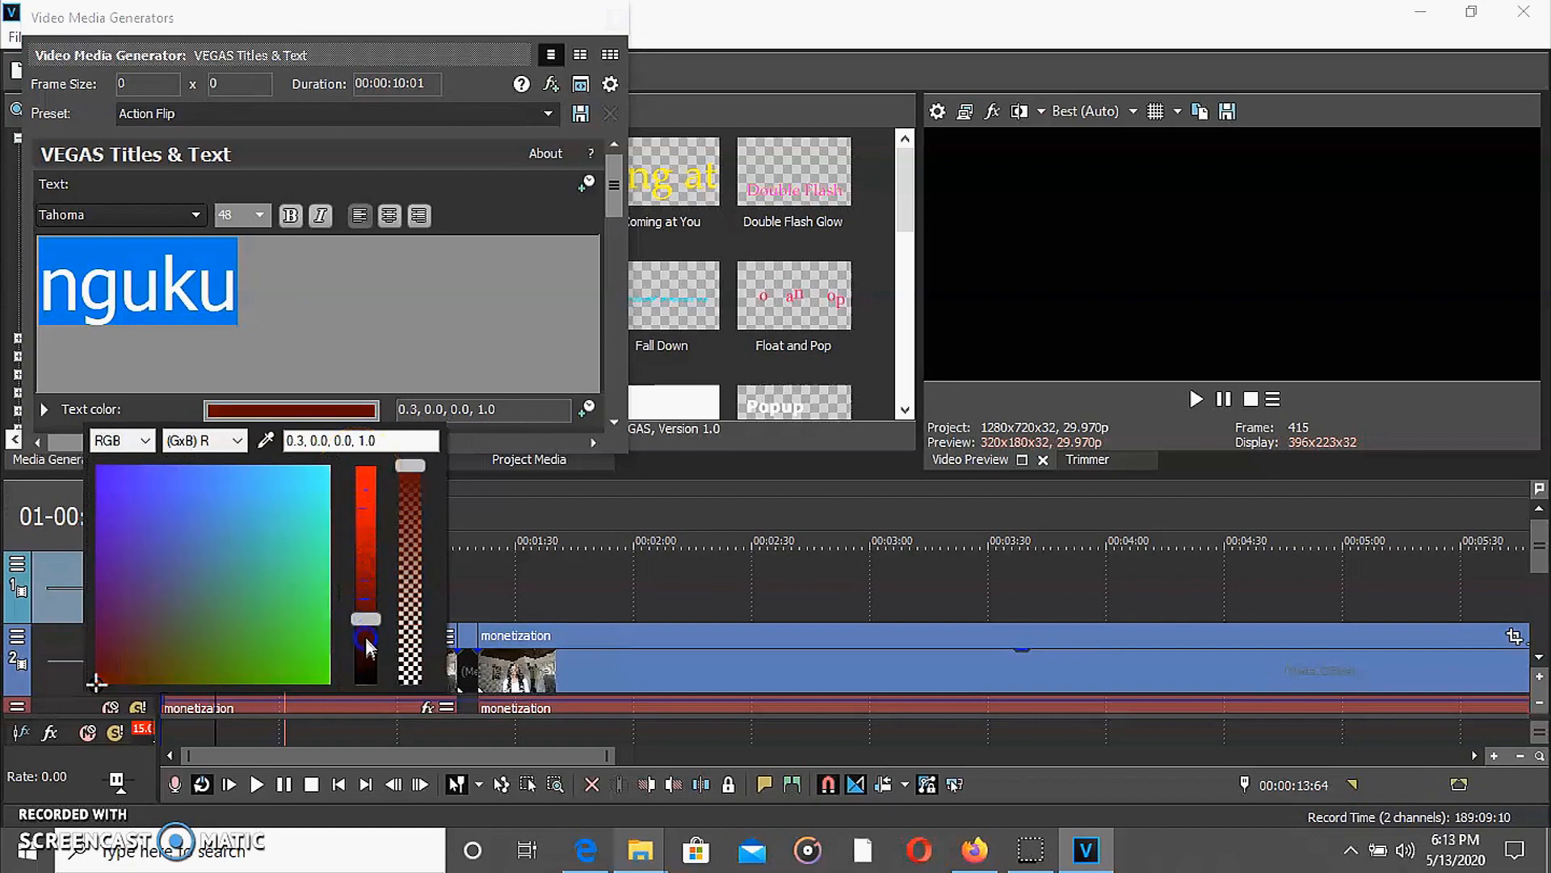
click(365, 672)
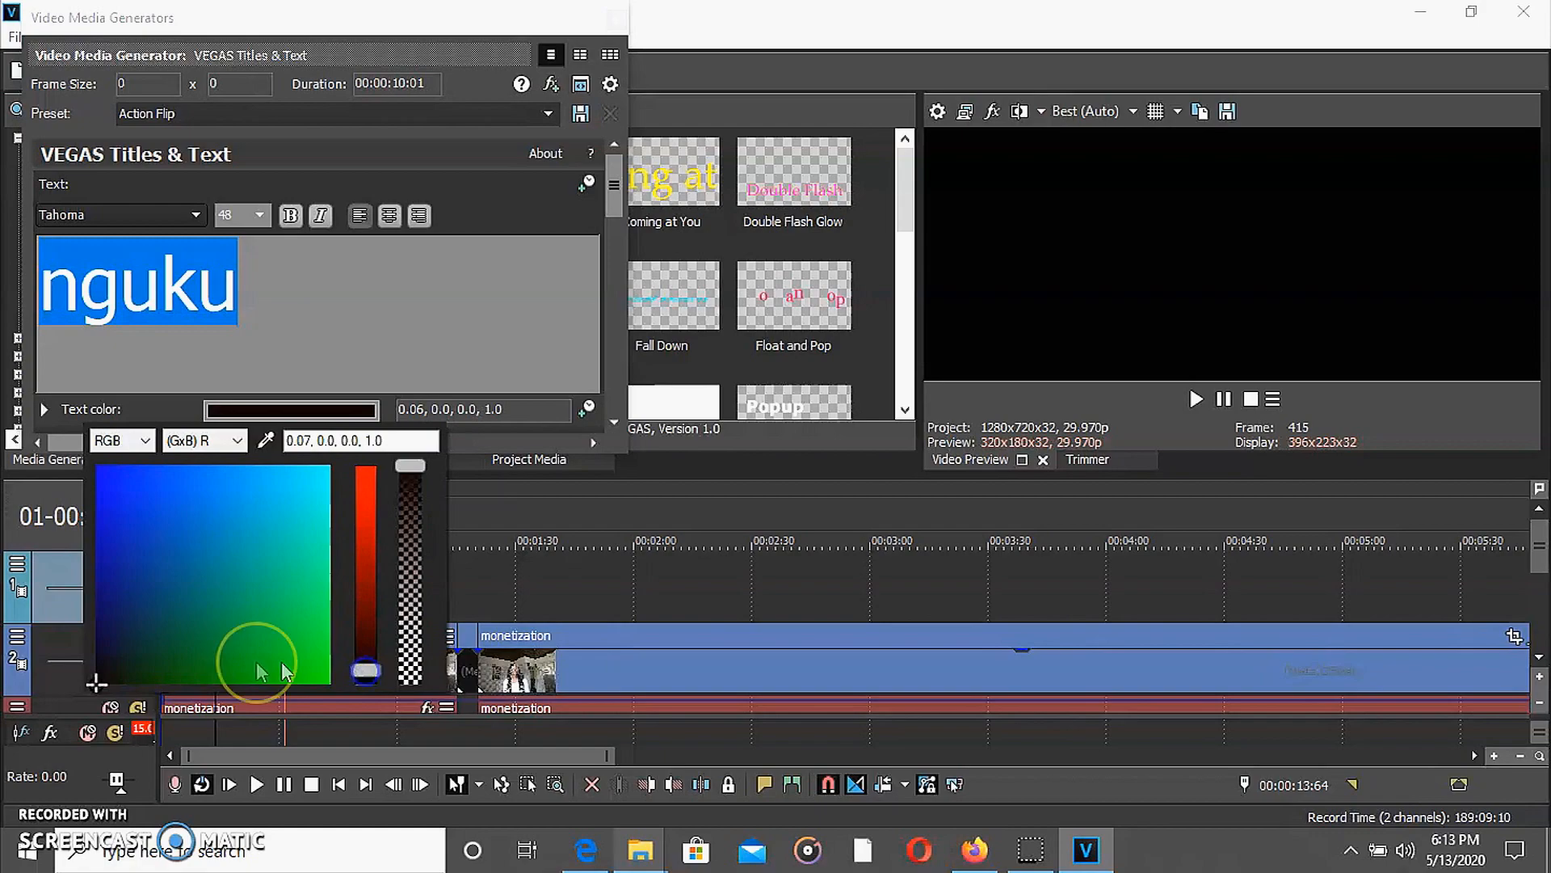
click(113, 488)
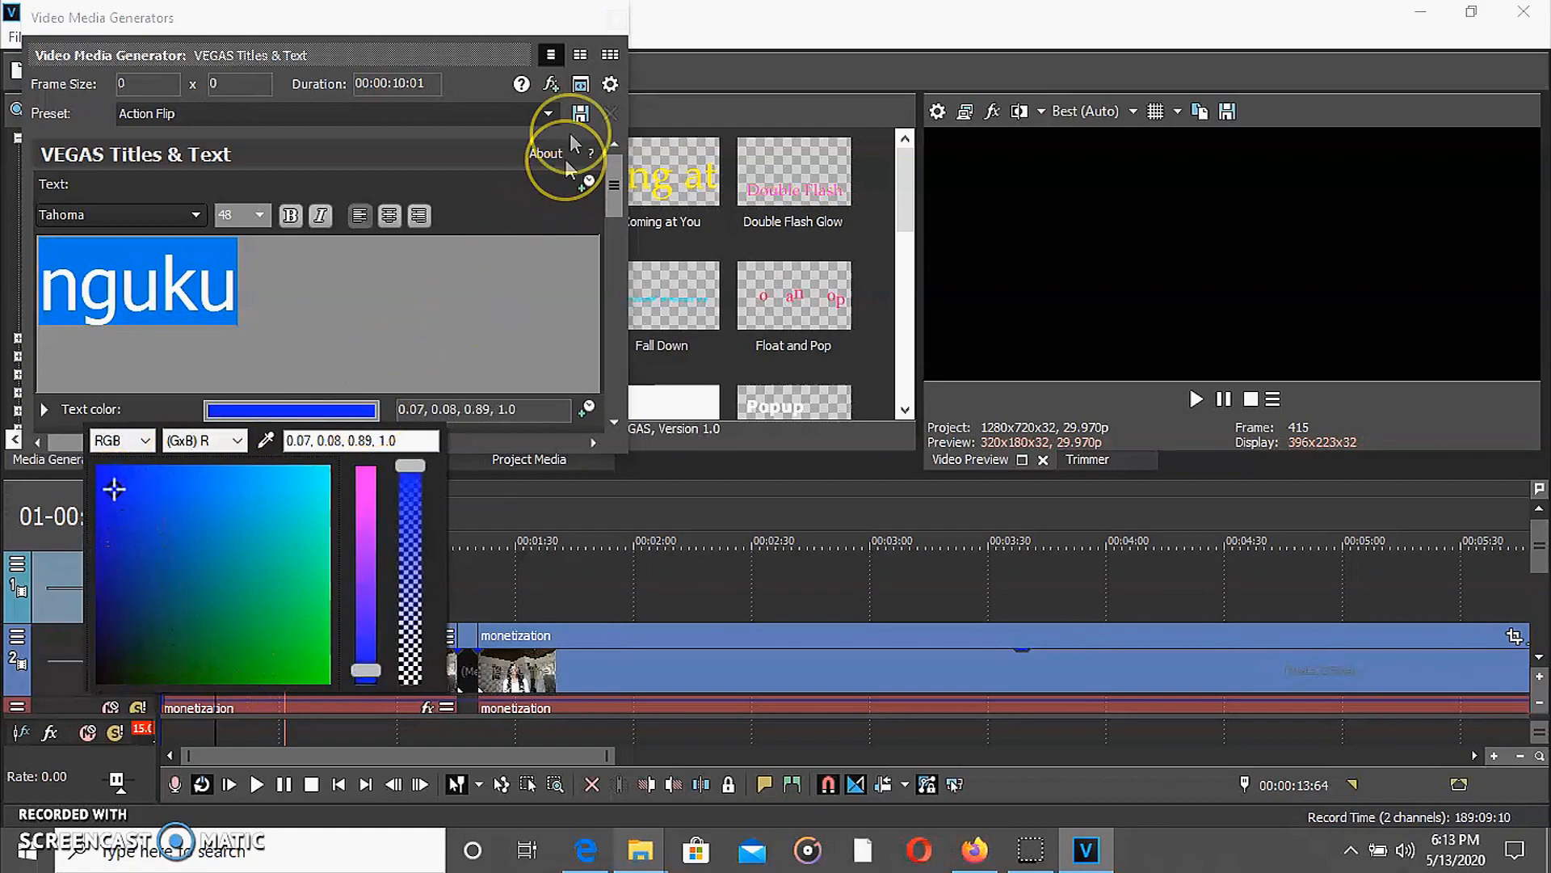
Play the recolored title over the video, pause the preview, and close the title settings
click(616, 19)
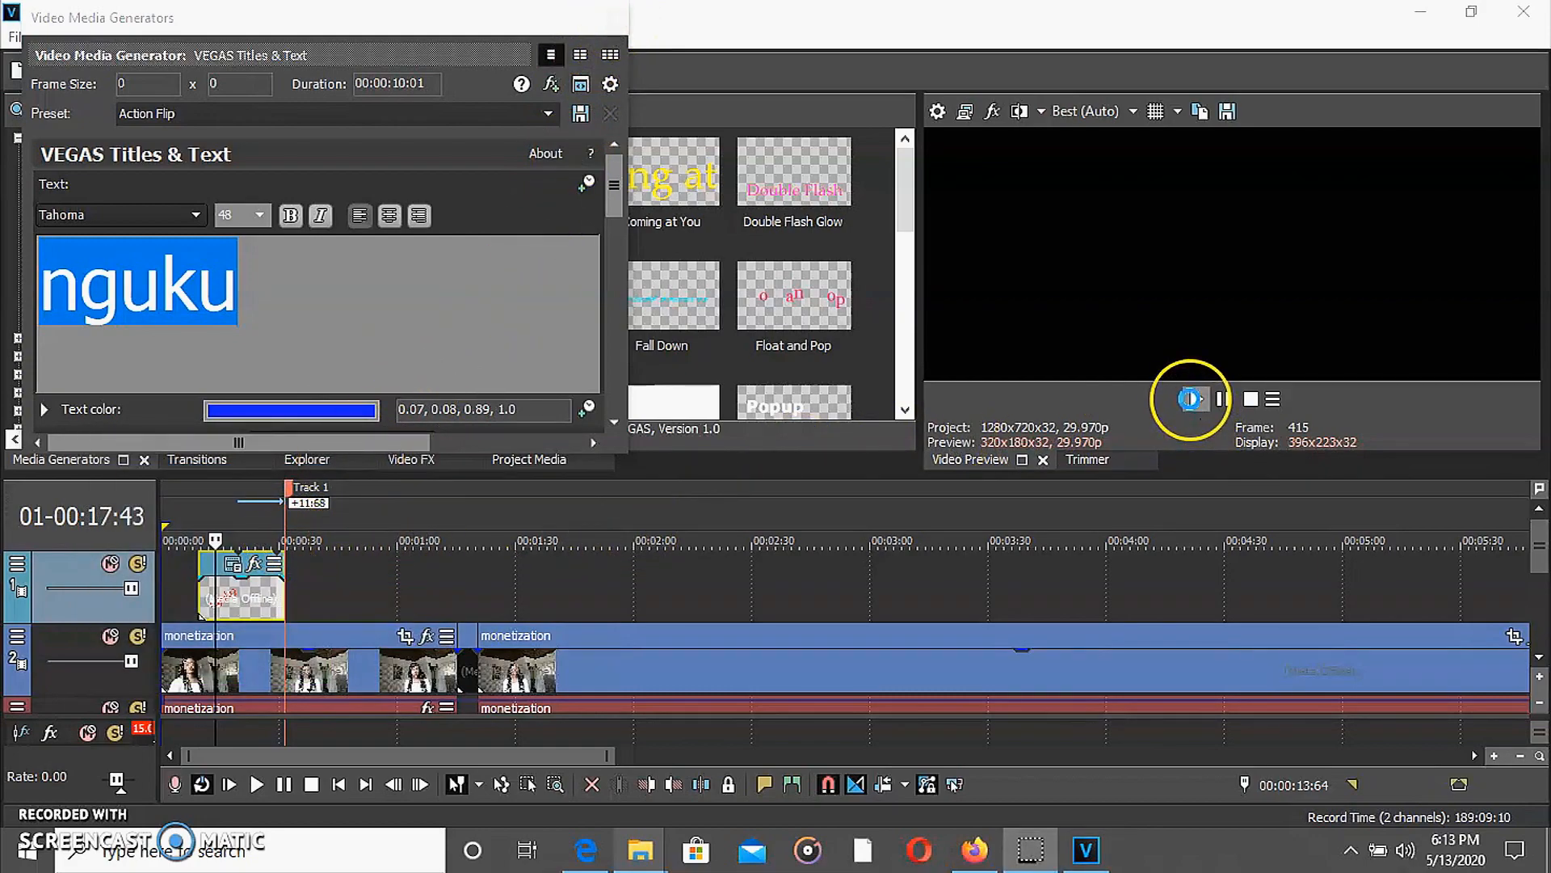
click(1192, 399)
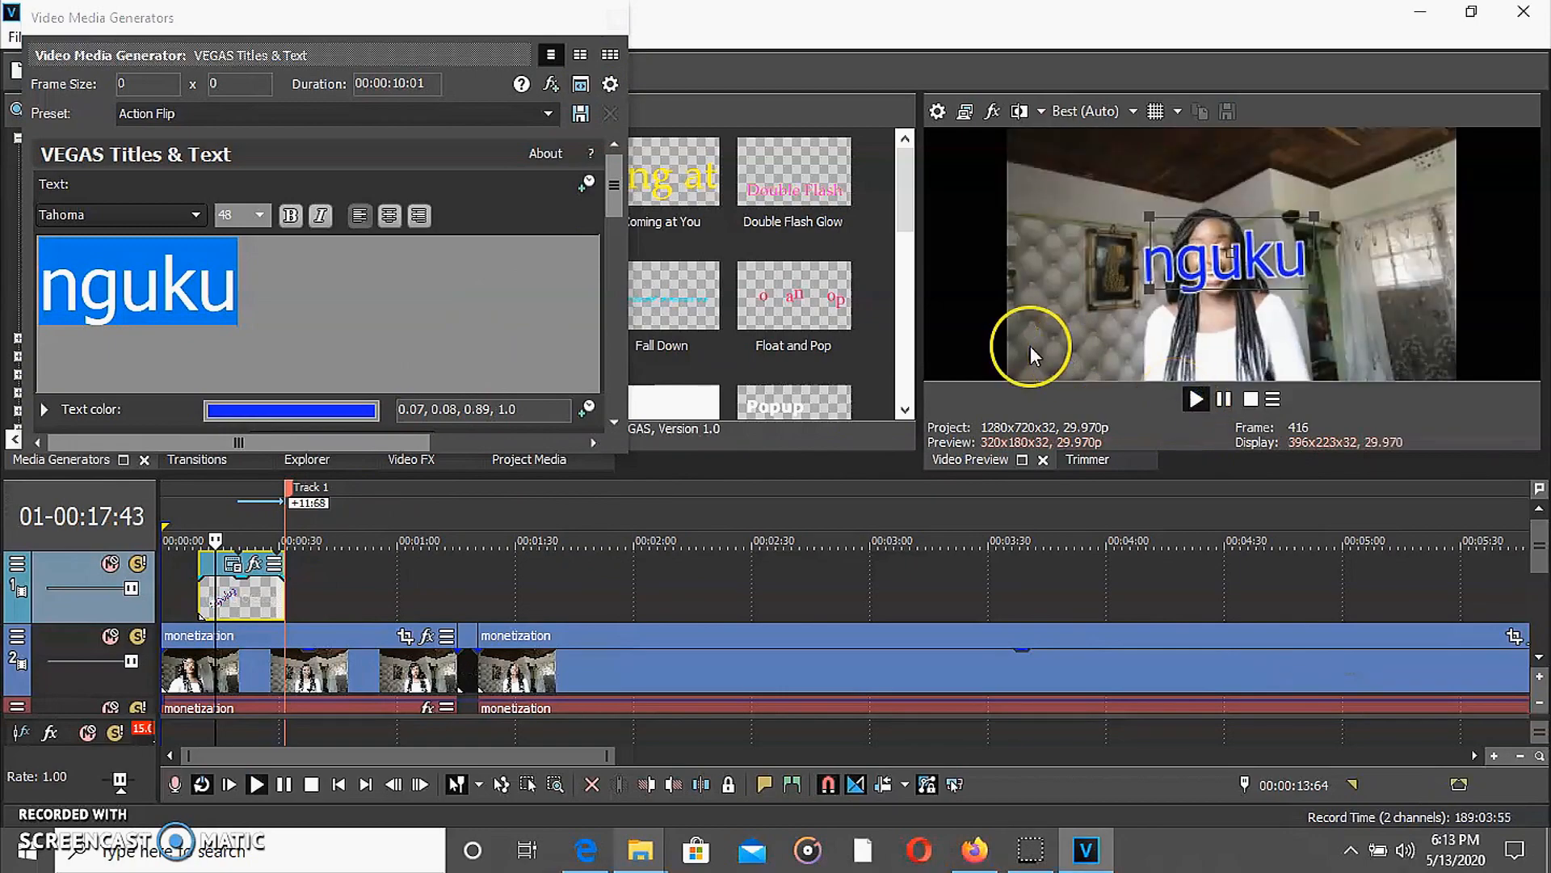
click(1225, 399)
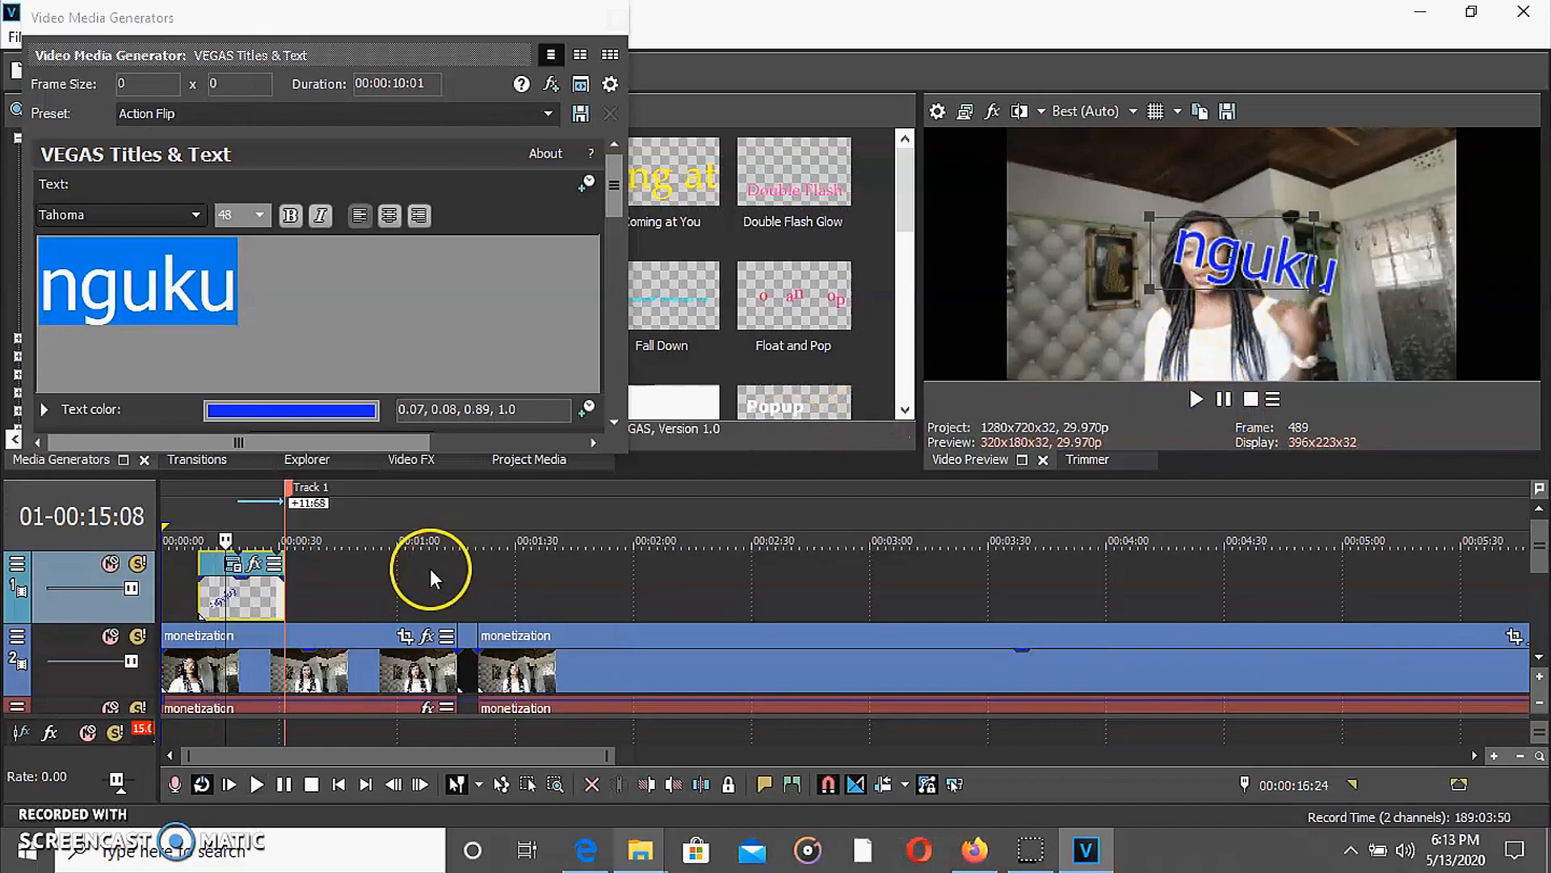
drag(274, 539, 212, 533)
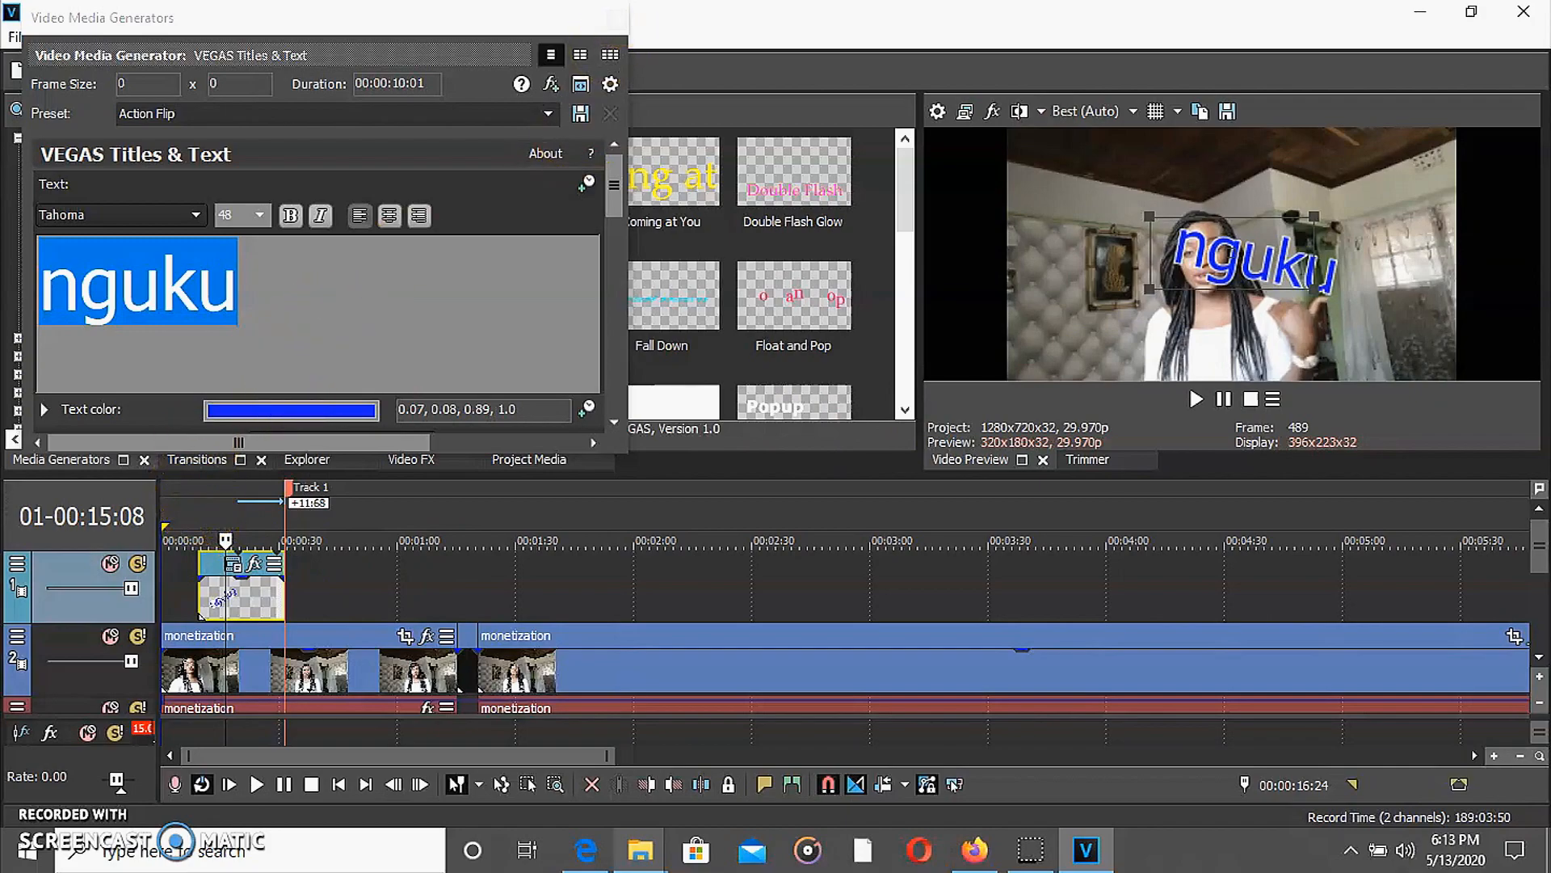
click(616, 27)
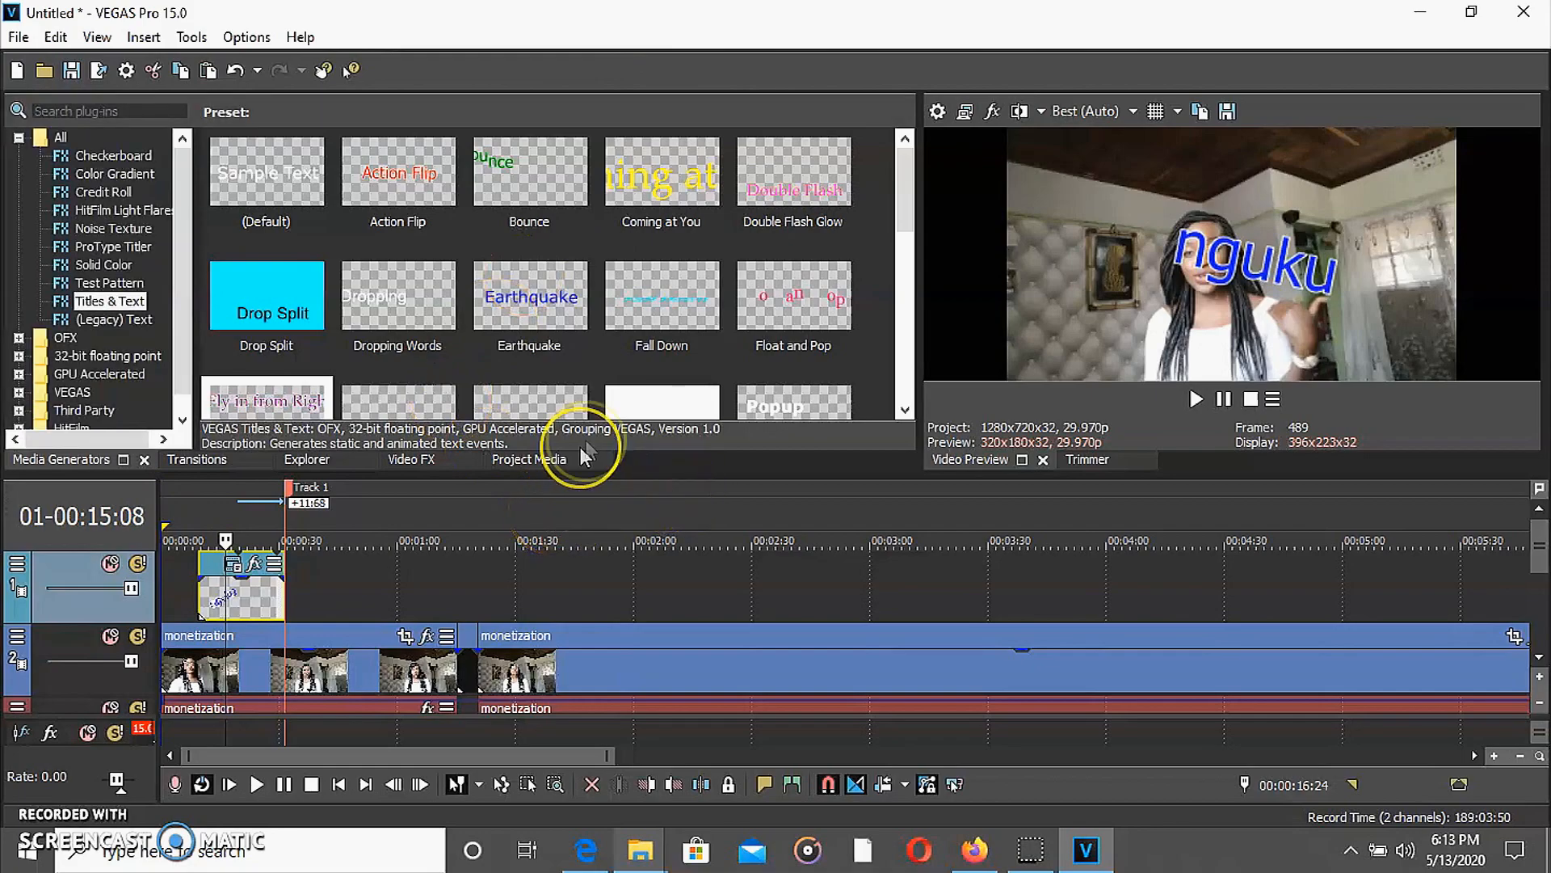
Place the soundtrack MP3 from the project media on a new audio track below the monetization audio, starting at the timeline's beginning
click(515, 464)
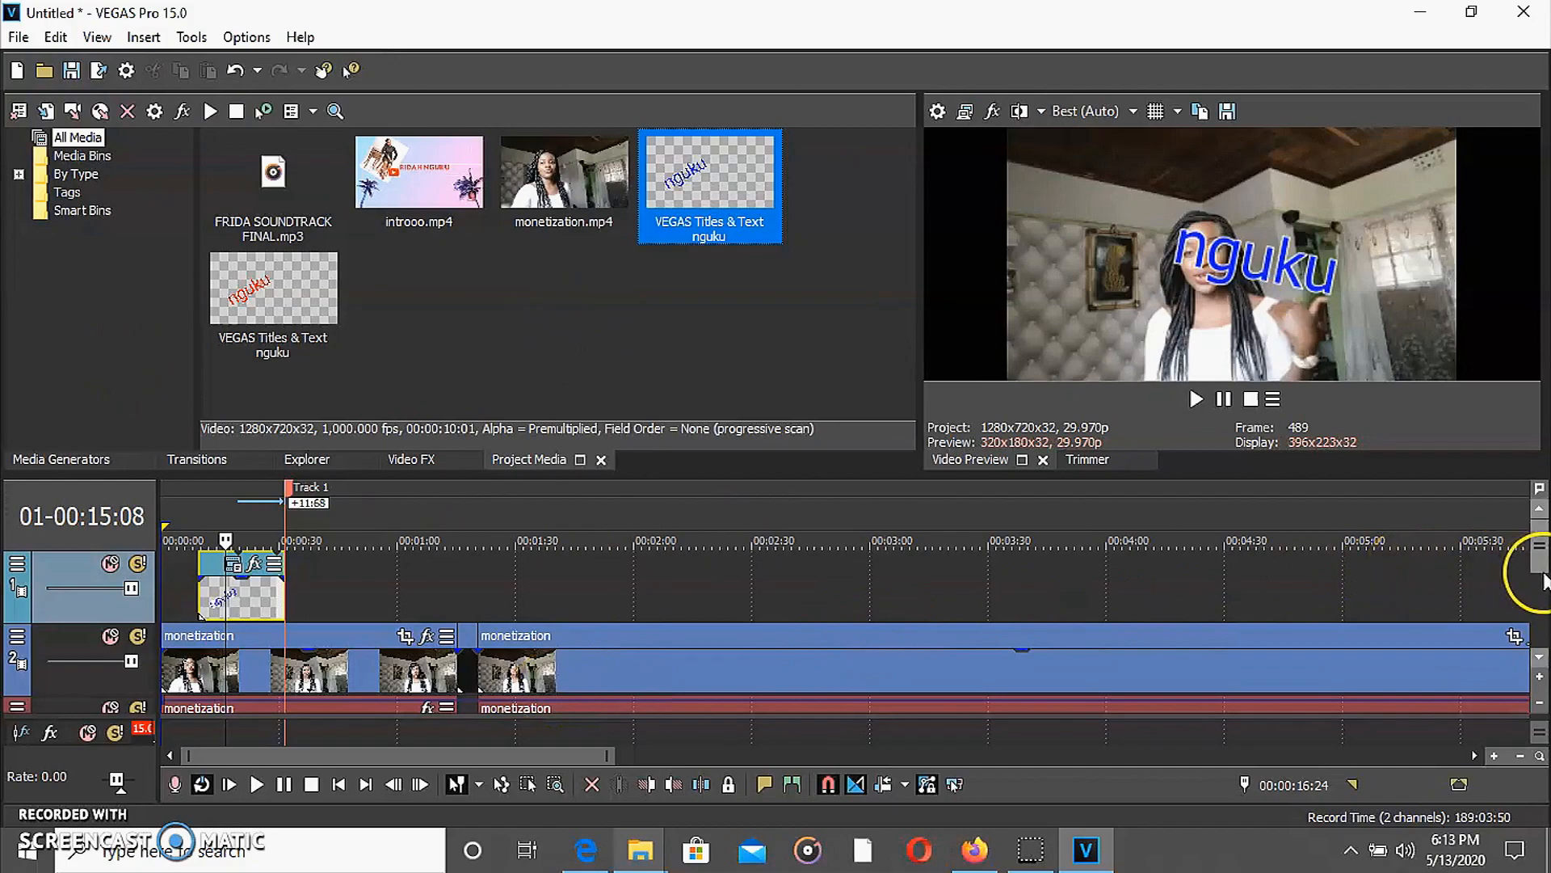
drag(1542, 566, 1541, 620)
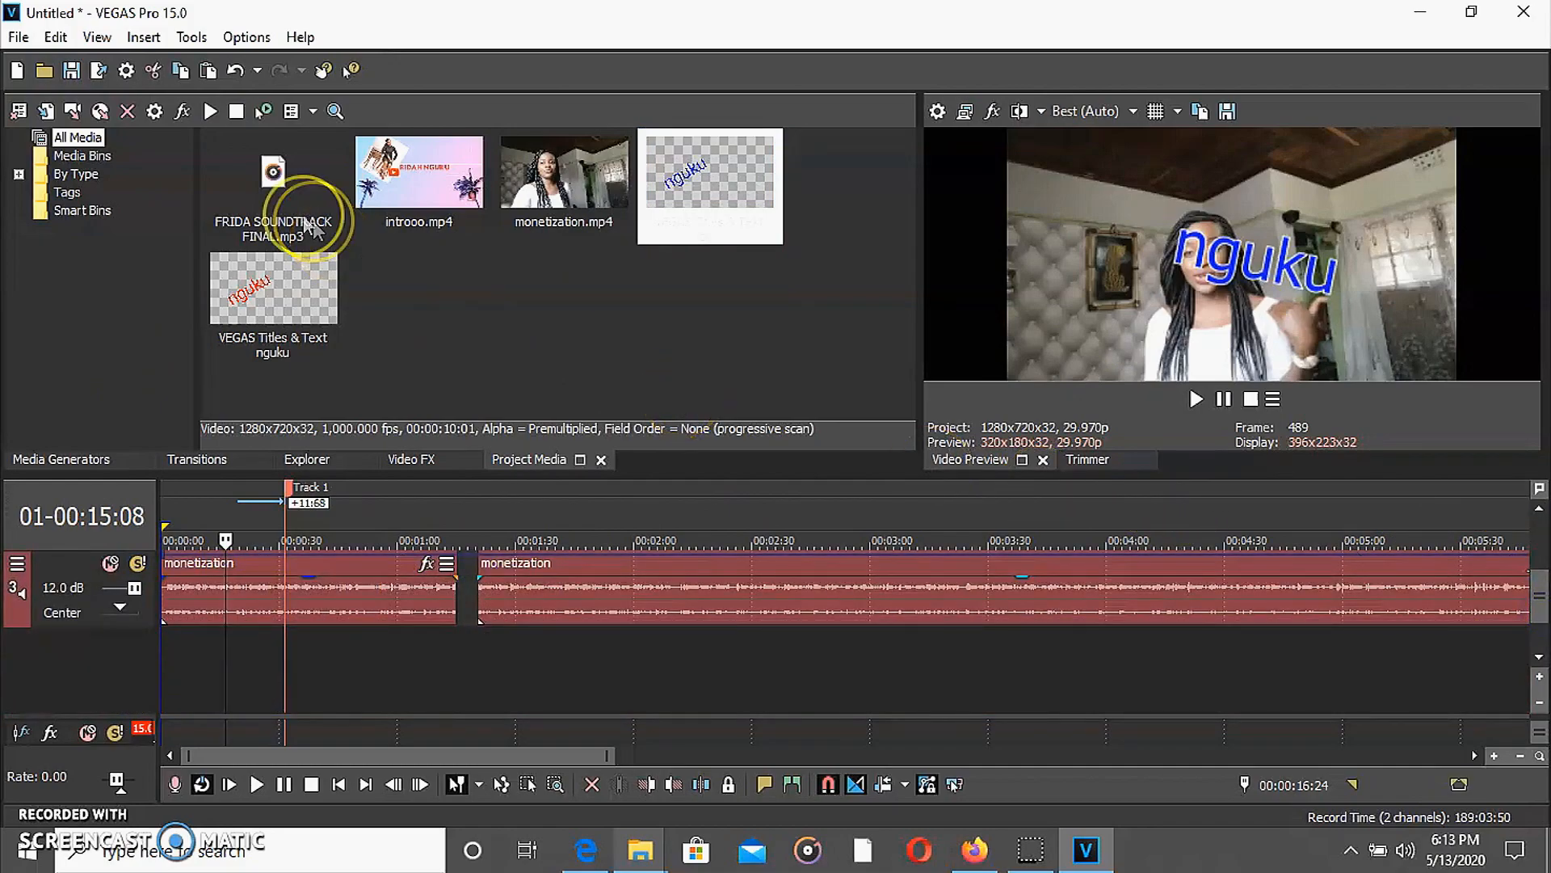
click(273, 187)
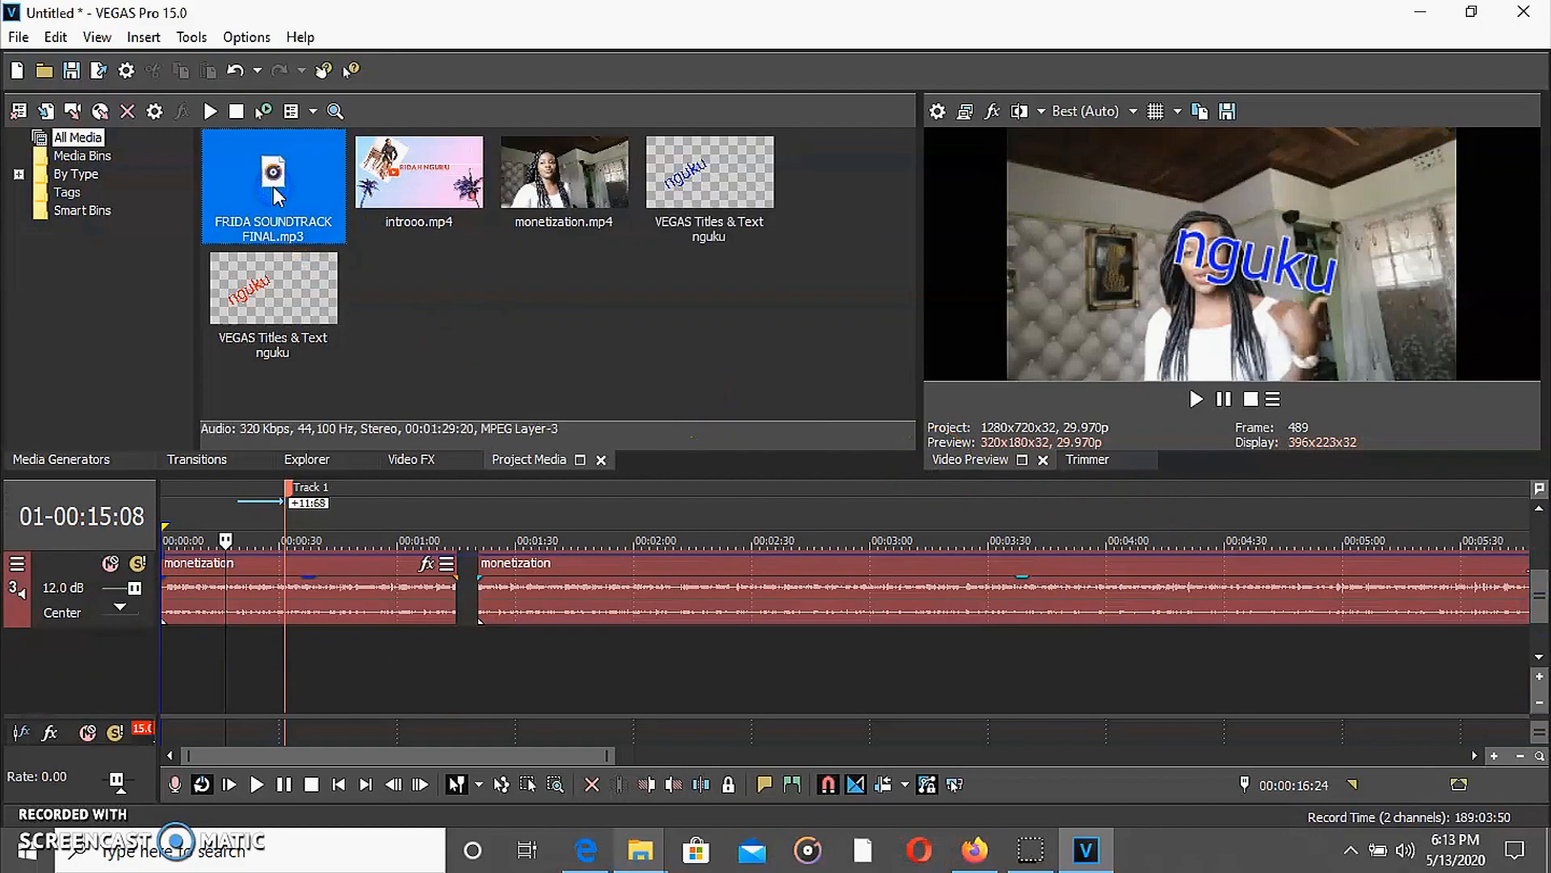
drag(274, 187, 180, 640)
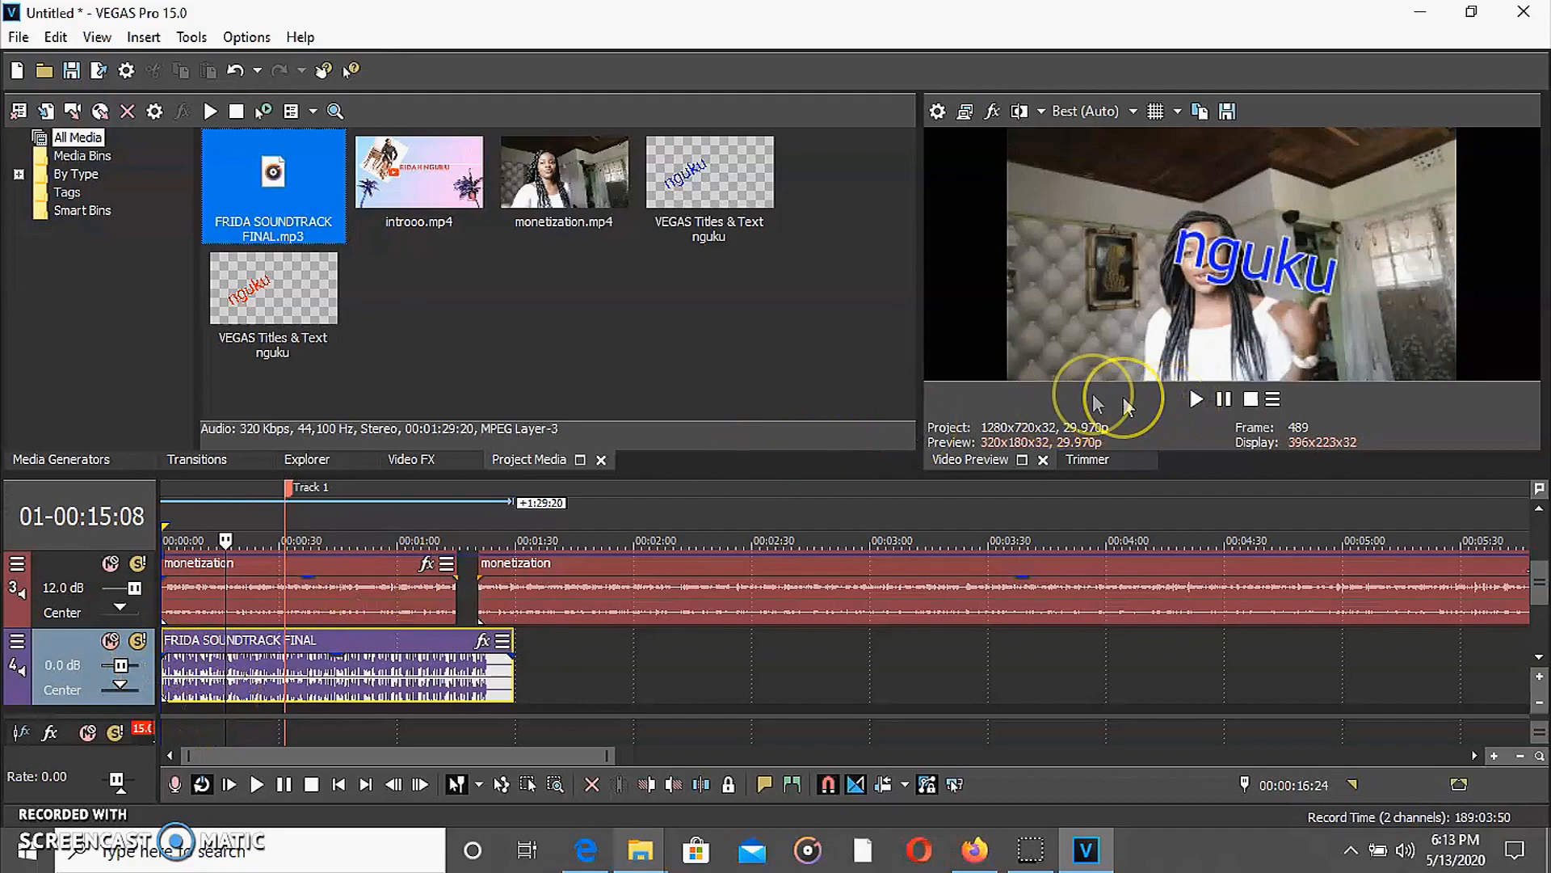
Preview the soundtrack mixed with the monetization audio, replay it from 00:00:11.61, and pause
click(1197, 401)
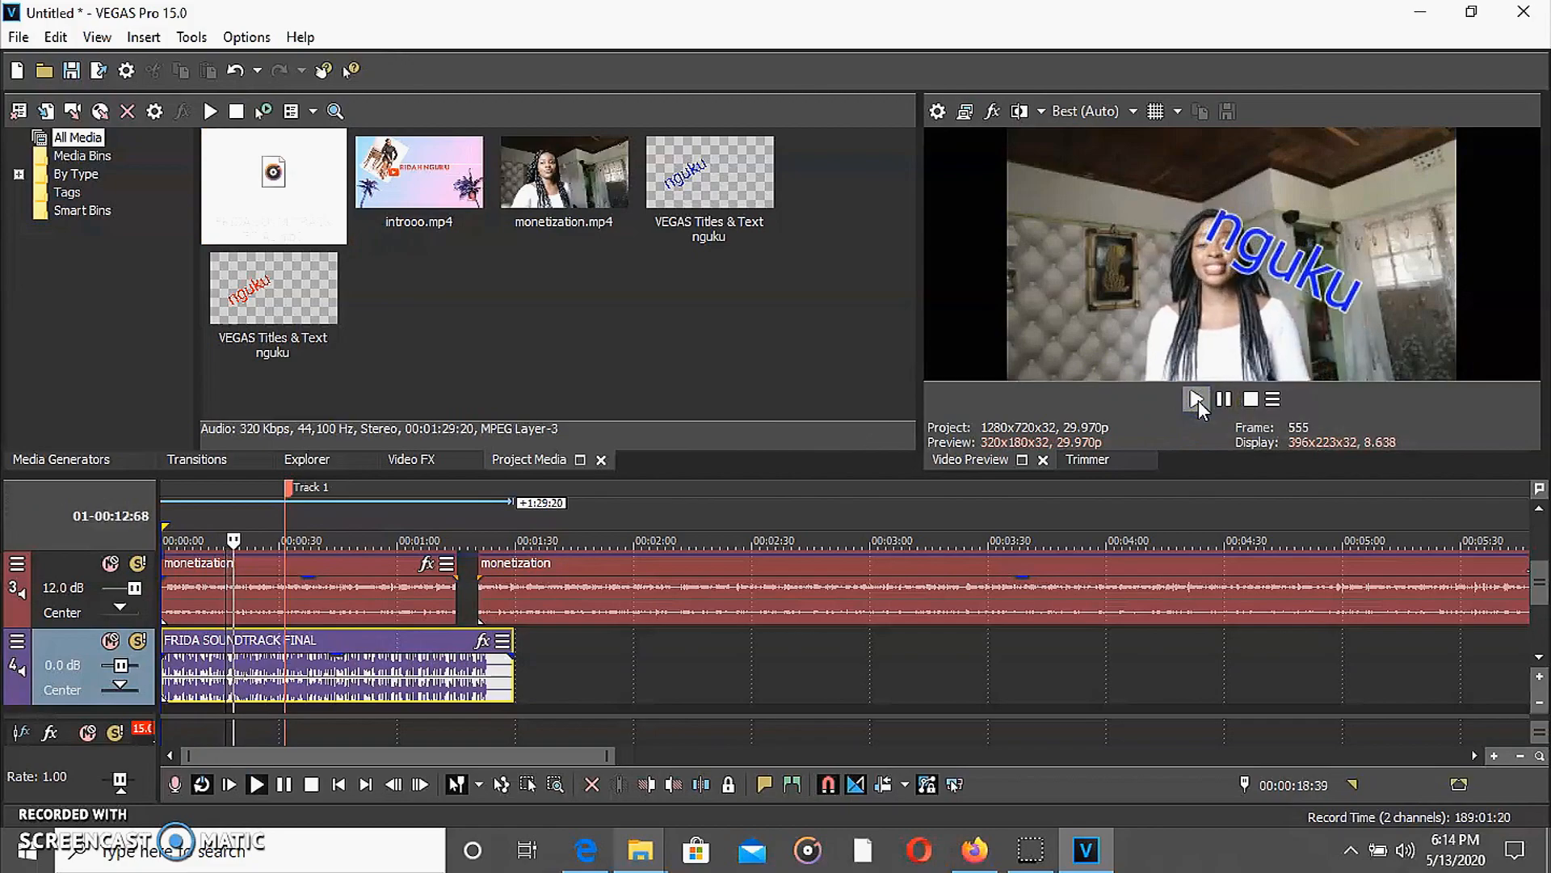
click(1224, 400)
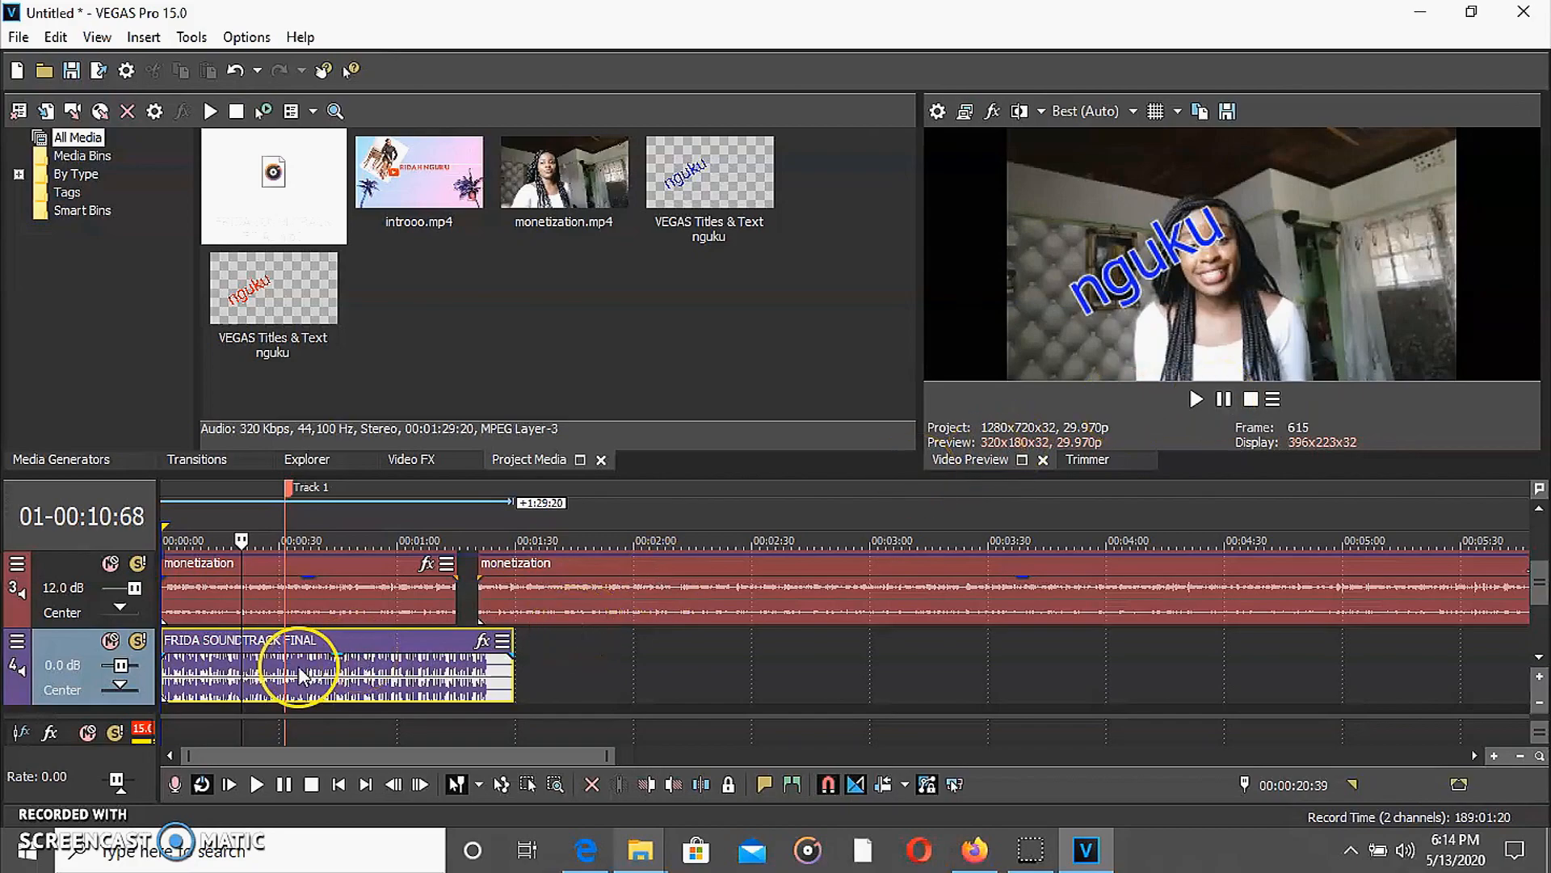
click(209, 675)
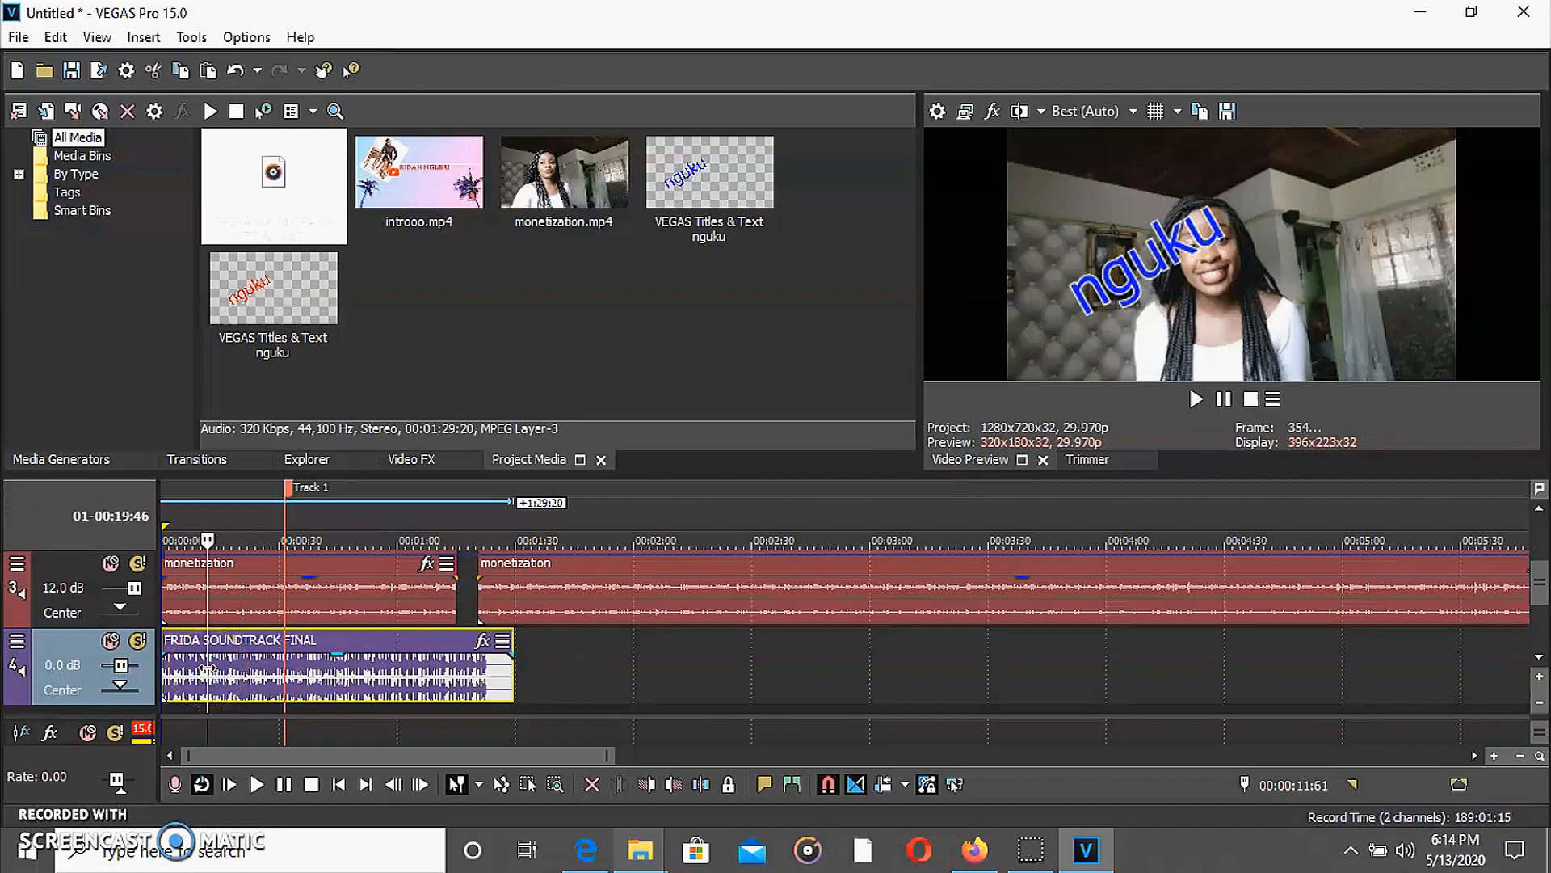
click(270, 674)
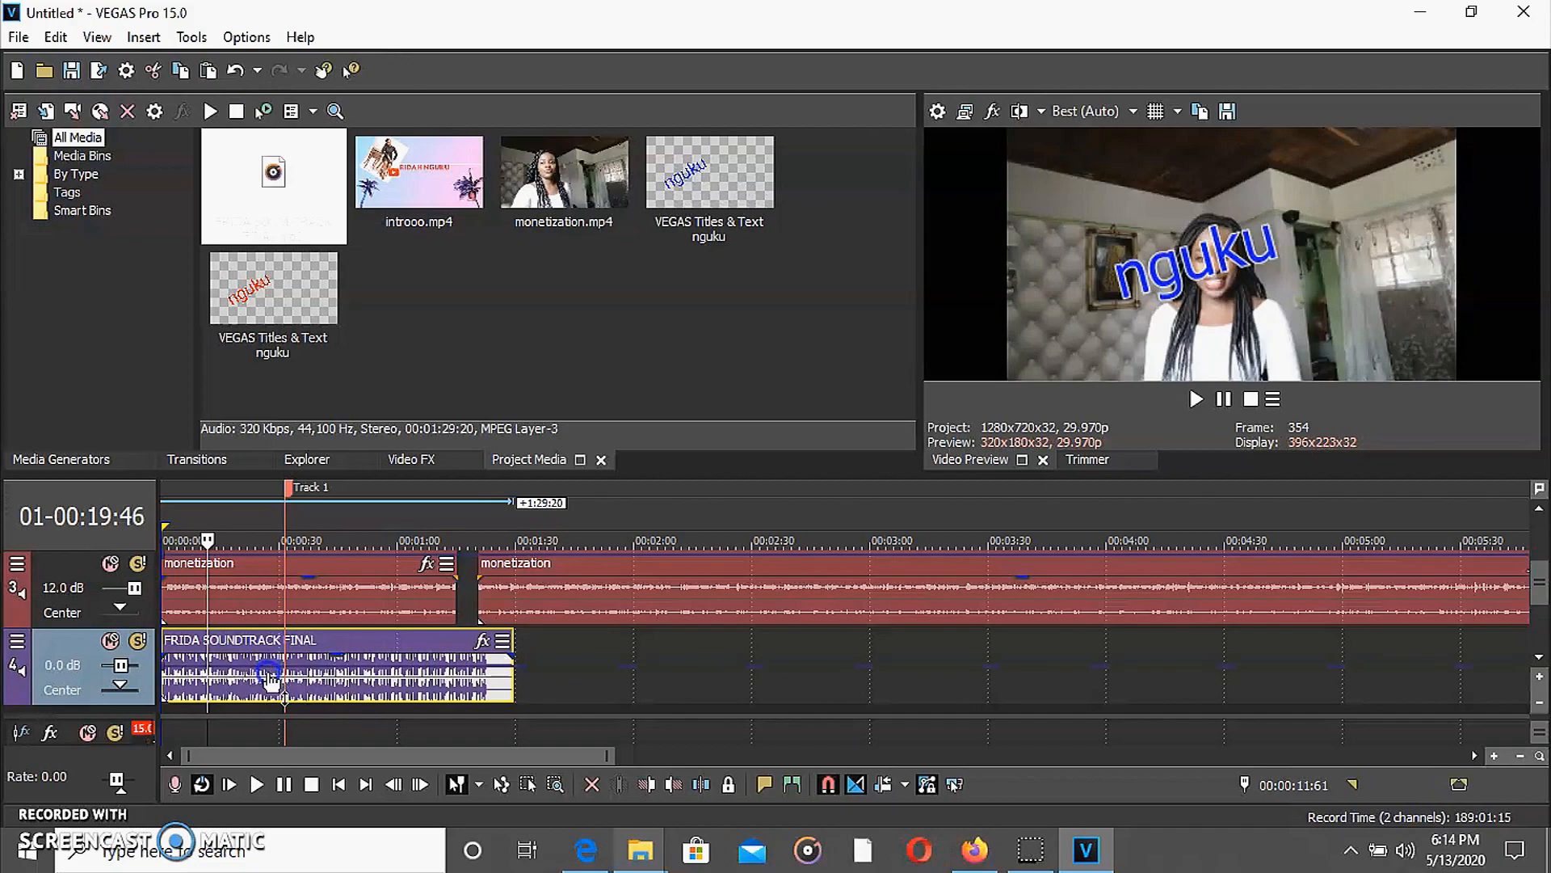
drag(271, 677, 269, 705)
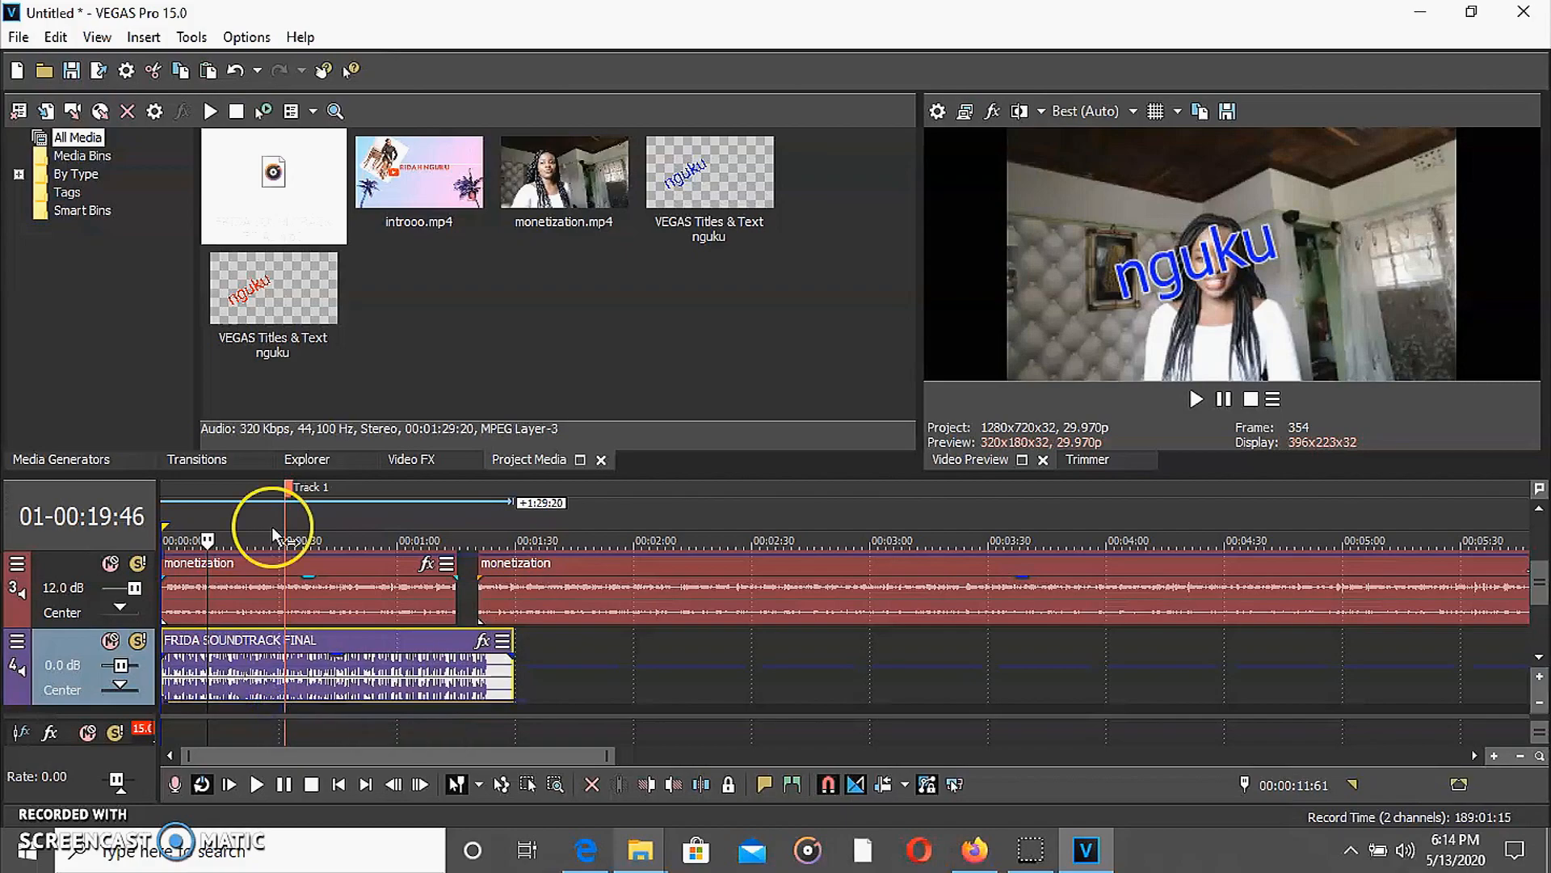
click(1195, 400)
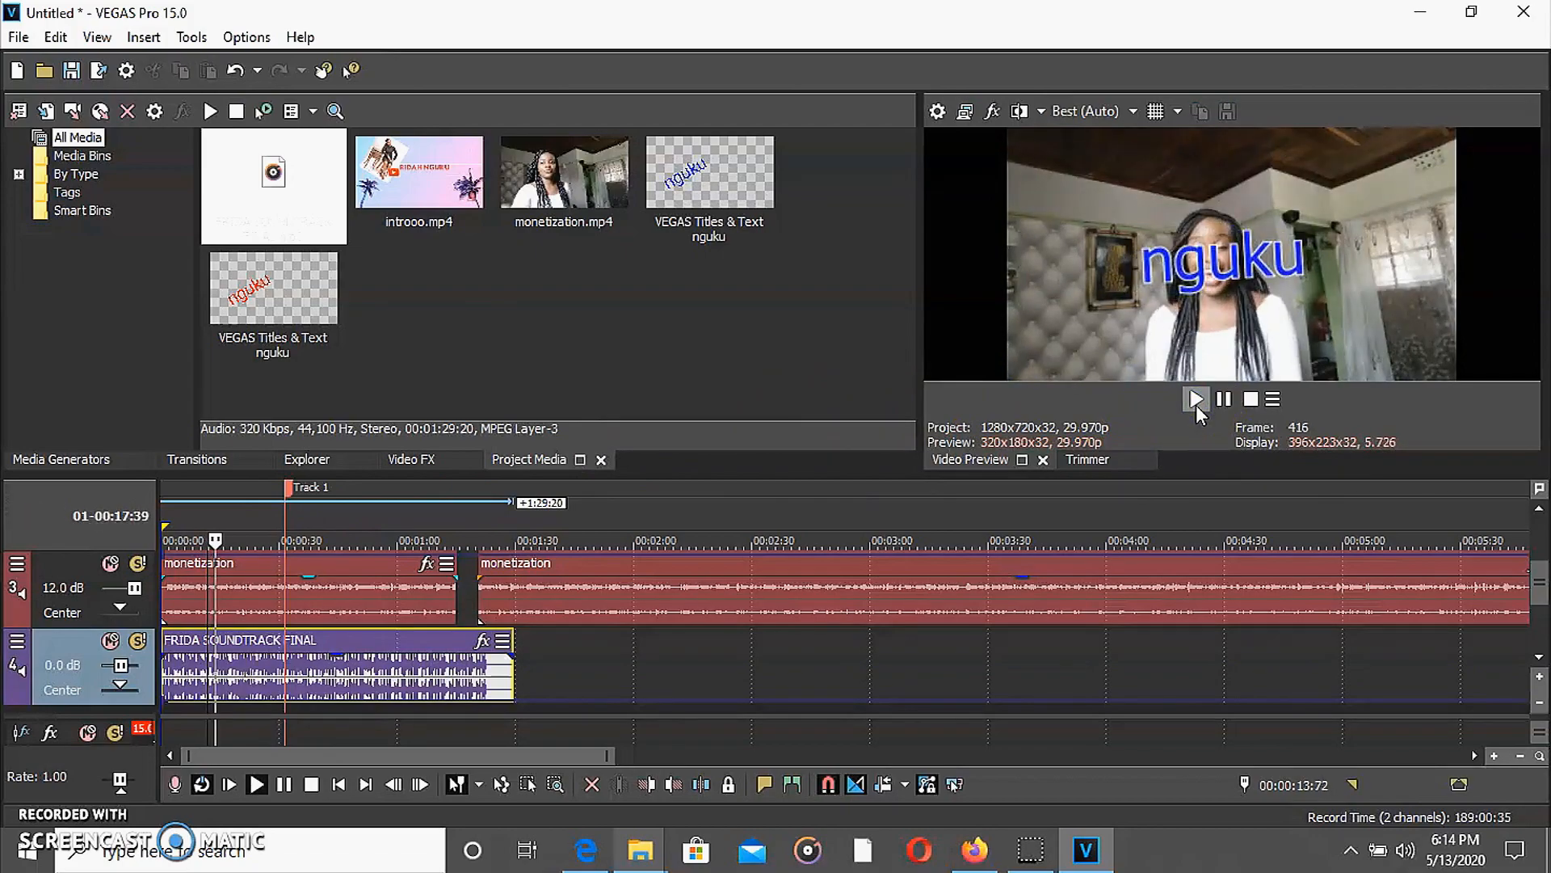
click(1224, 402)
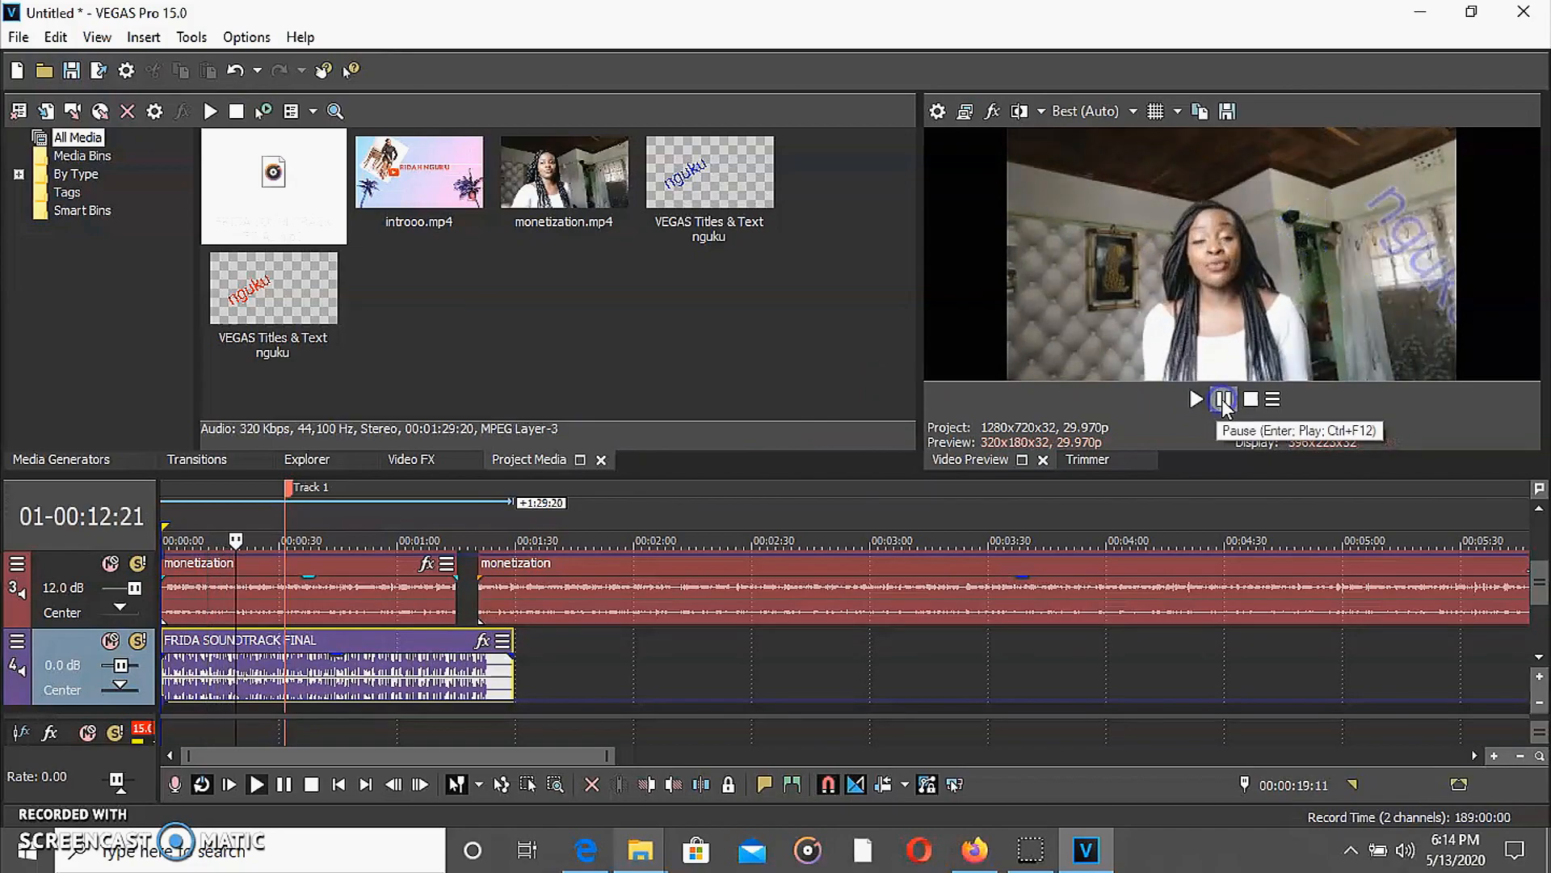
Apply the "Brighter, More Contrast" preset of the Brightness and Contrast video effect to the first monetization clip
click(1203, 403)
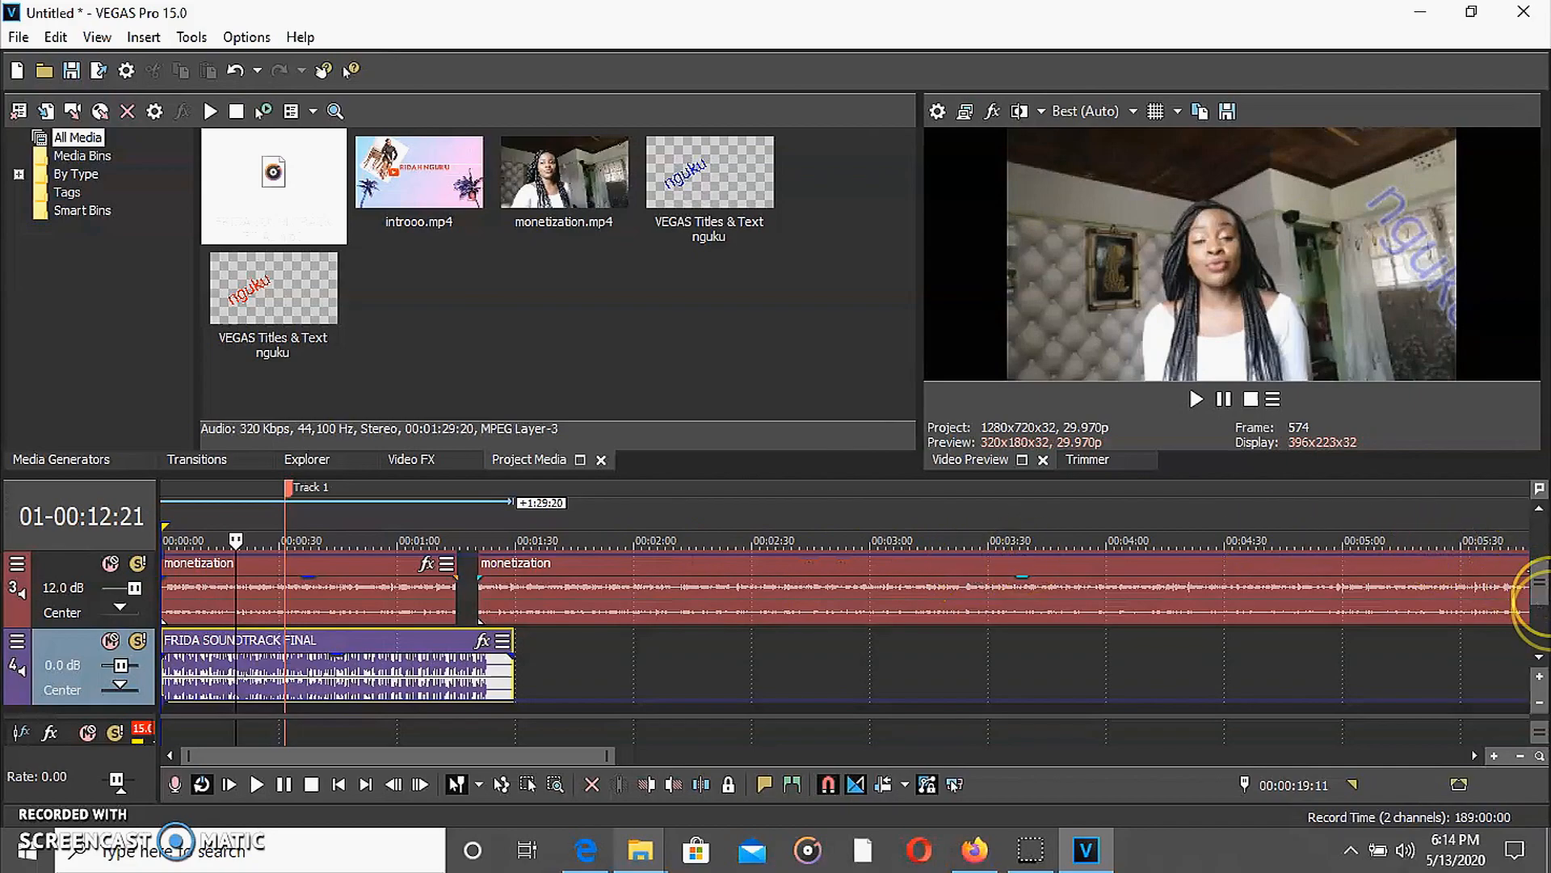
drag(1540, 605, 1538, 570)
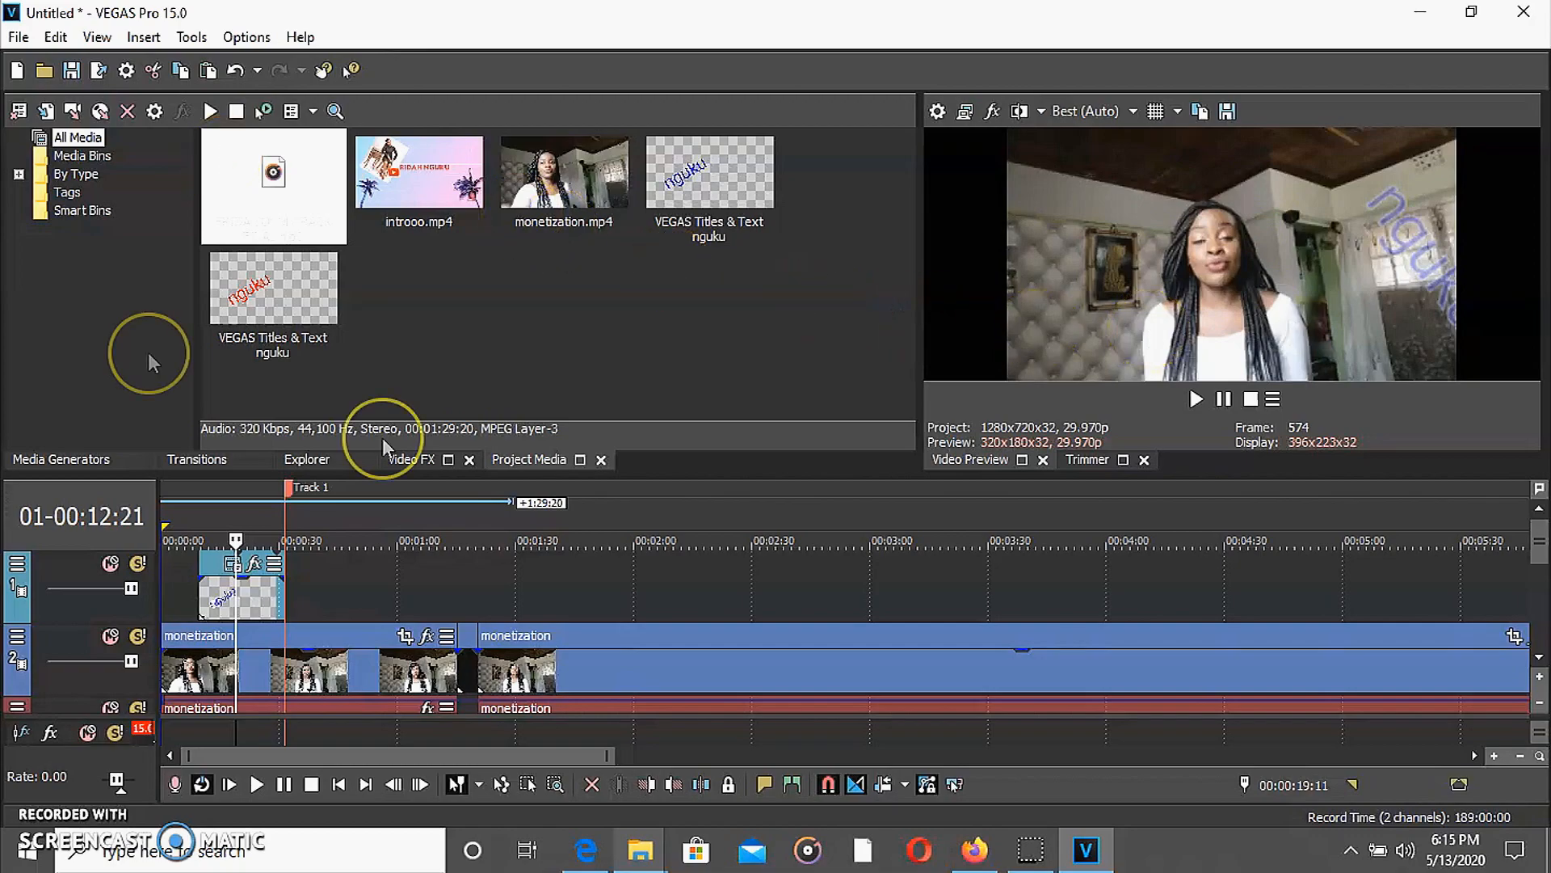
click(411, 461)
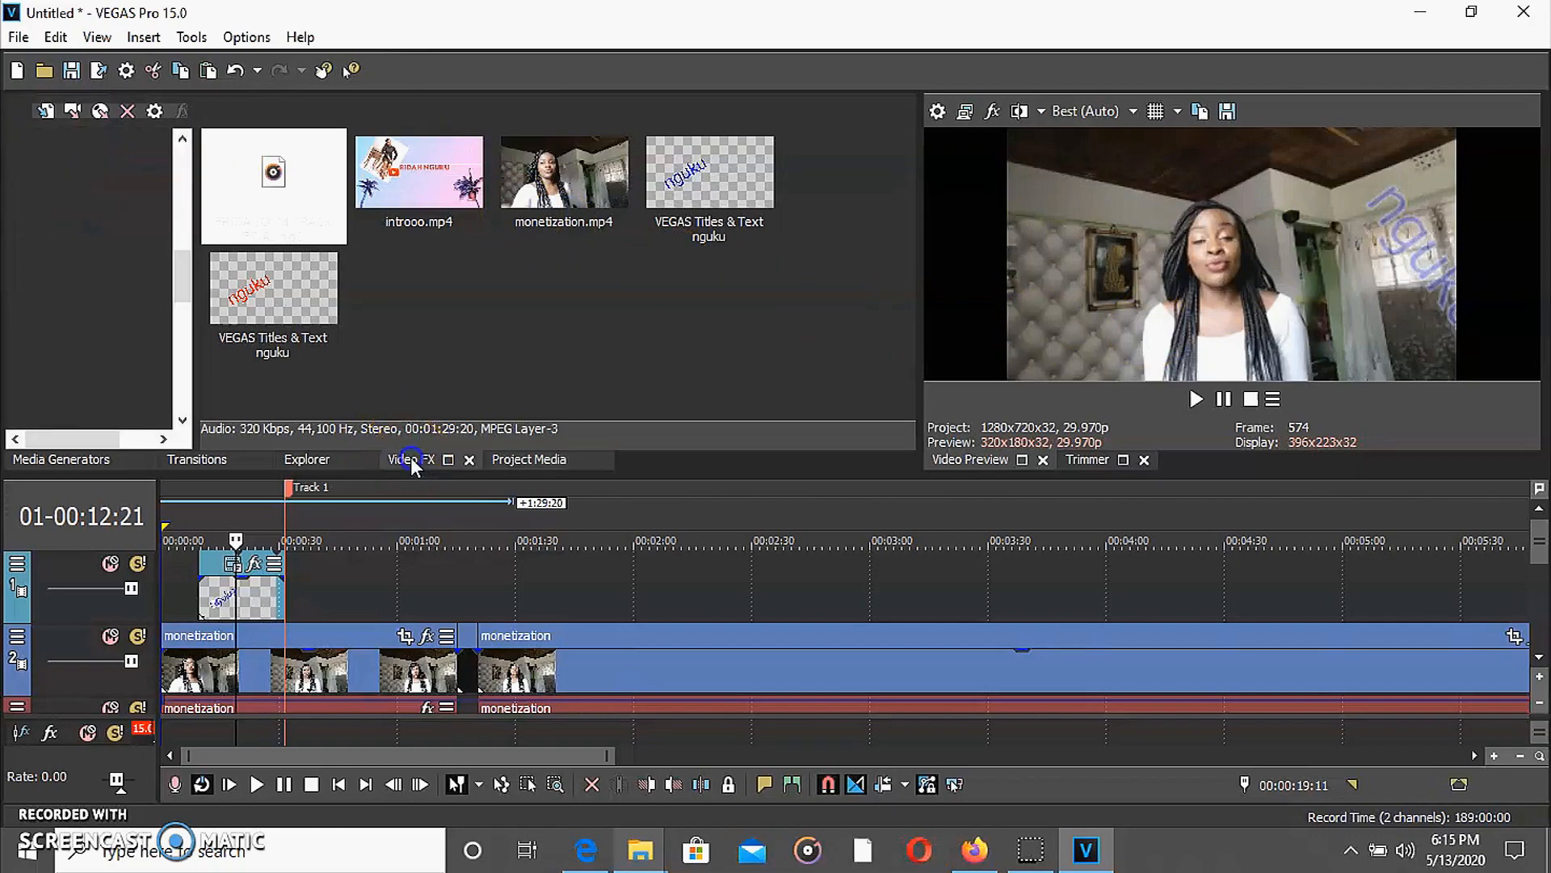
click(738, 264)
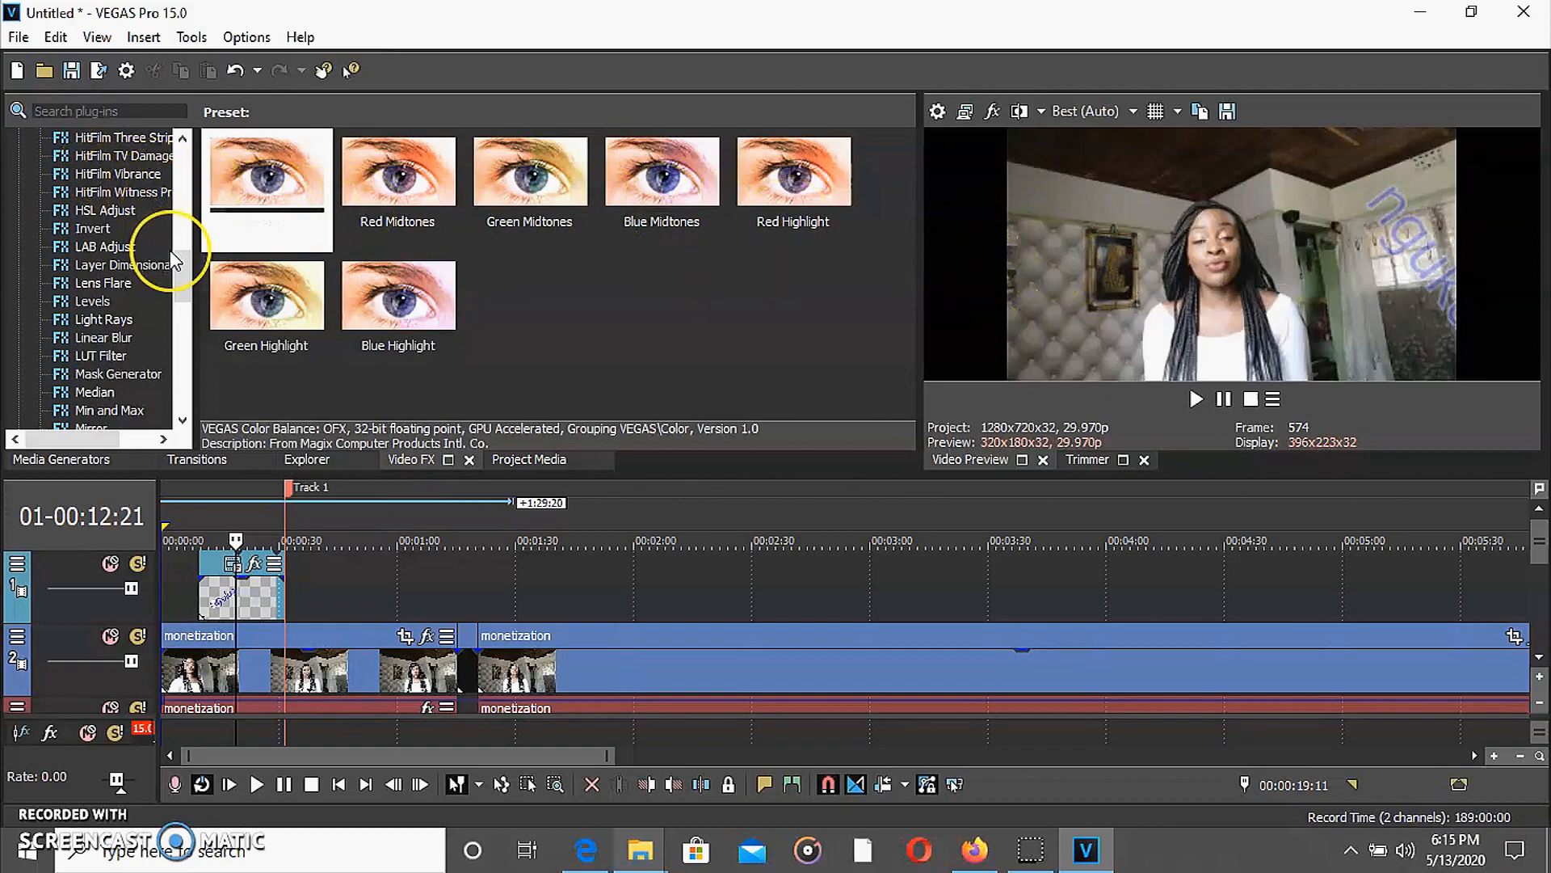
drag(188, 278, 190, 166)
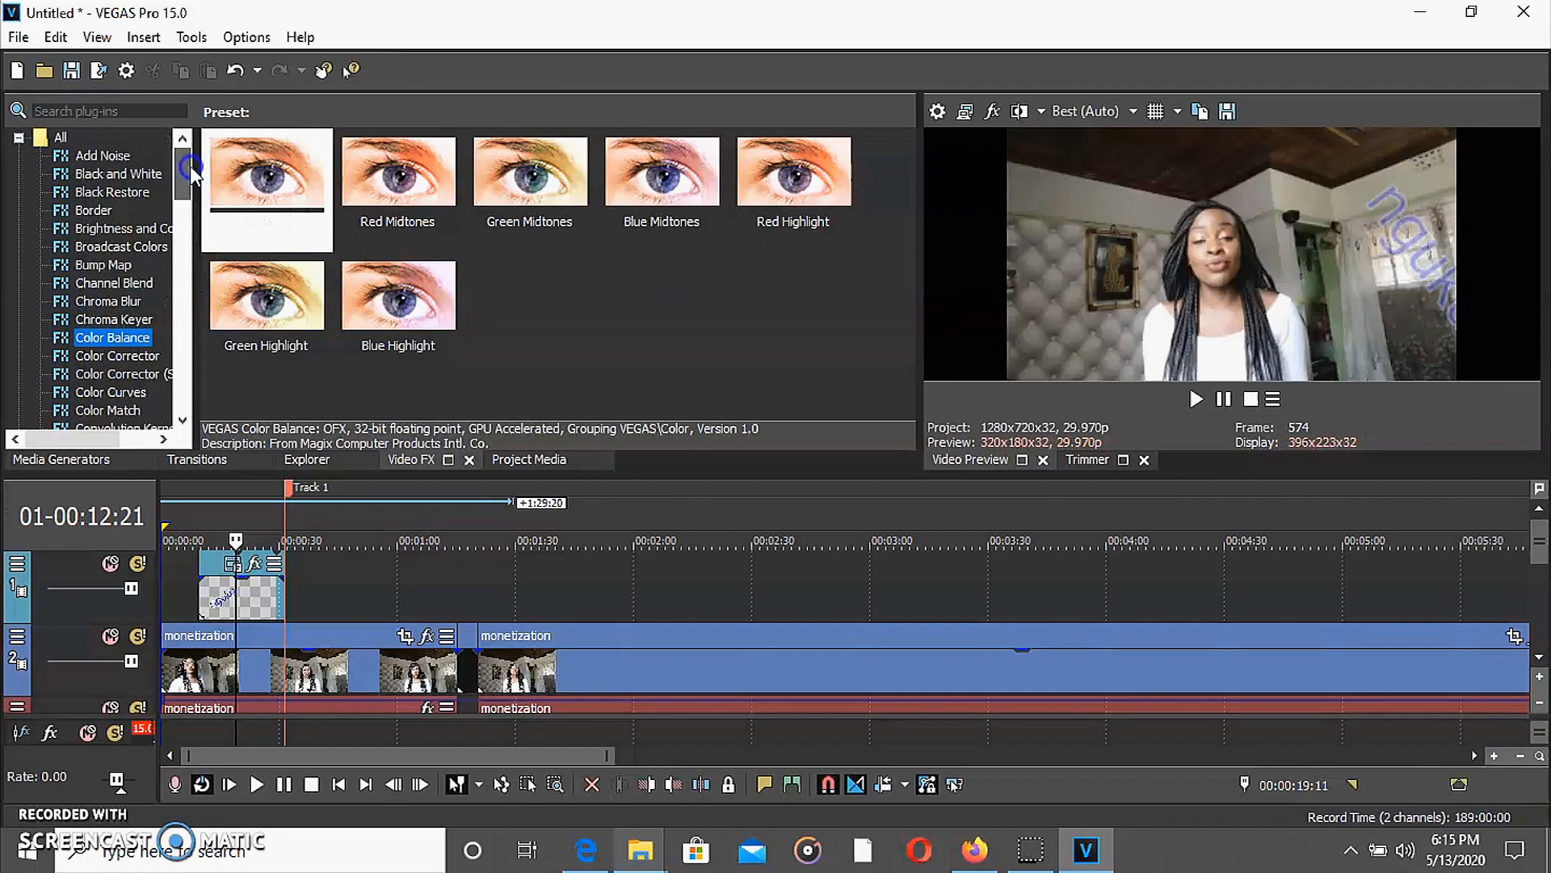
click(121, 230)
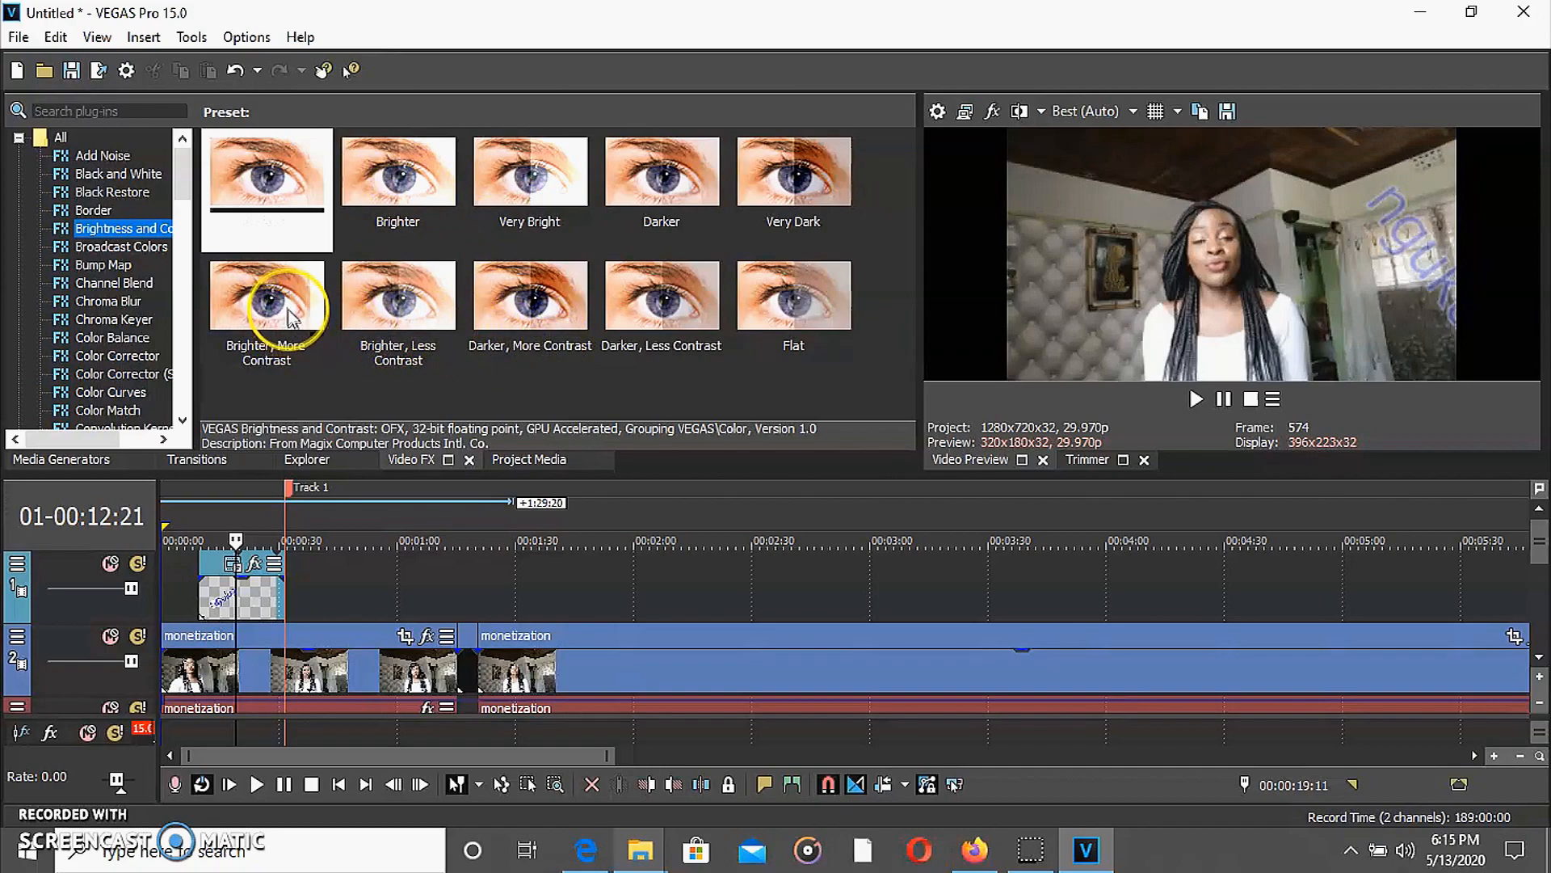
drag(288, 309, 315, 659)
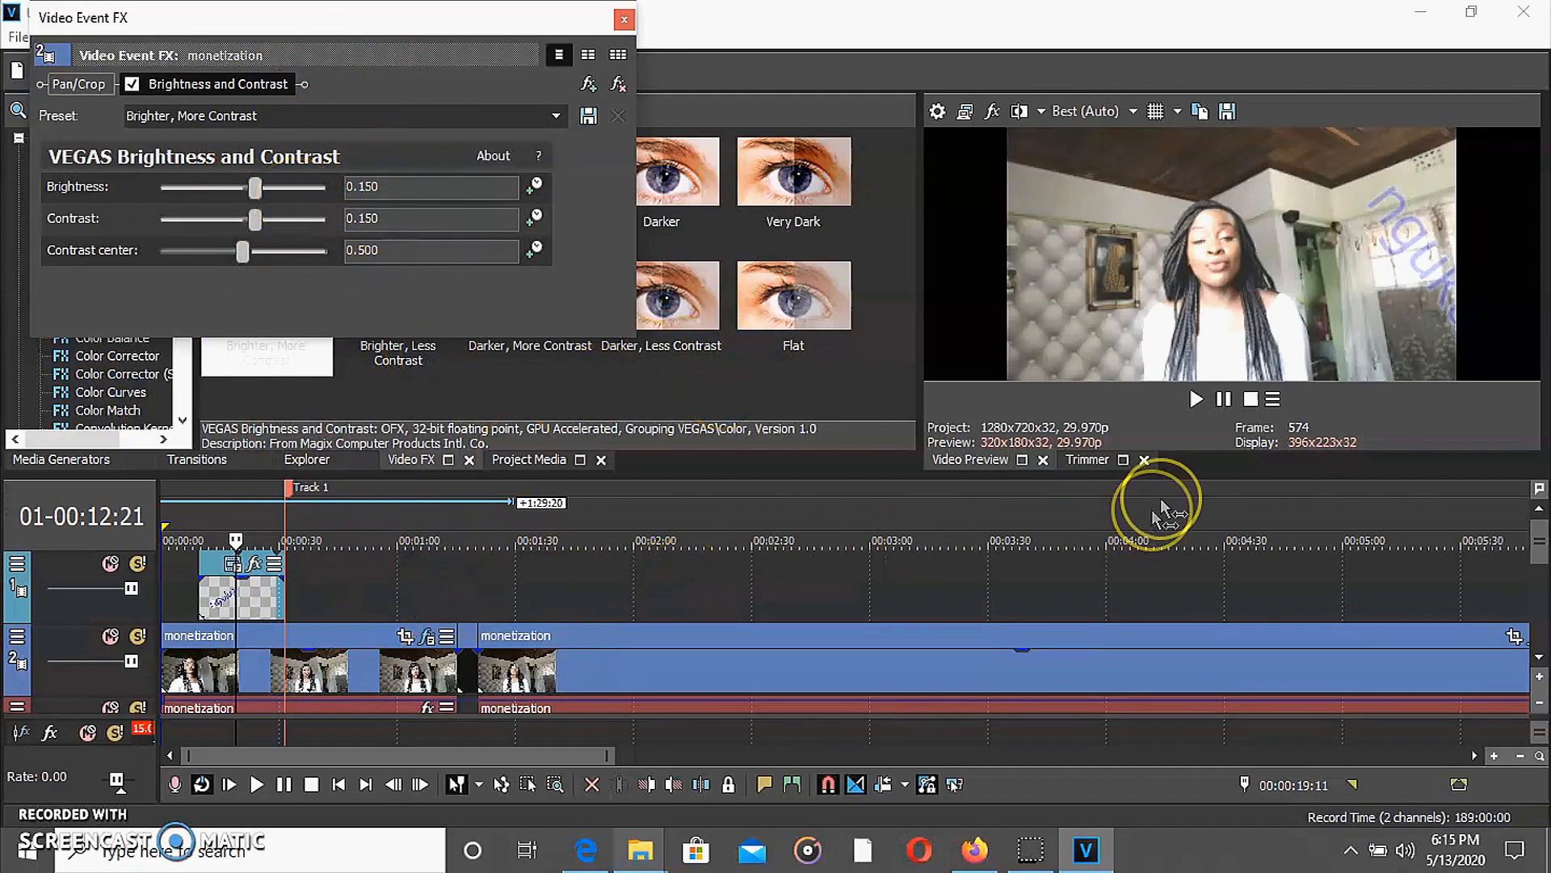
Play the preview with the monetization audio muted and set the first clip's brightness to 0.088 and contrast to 0.347
click(1196, 400)
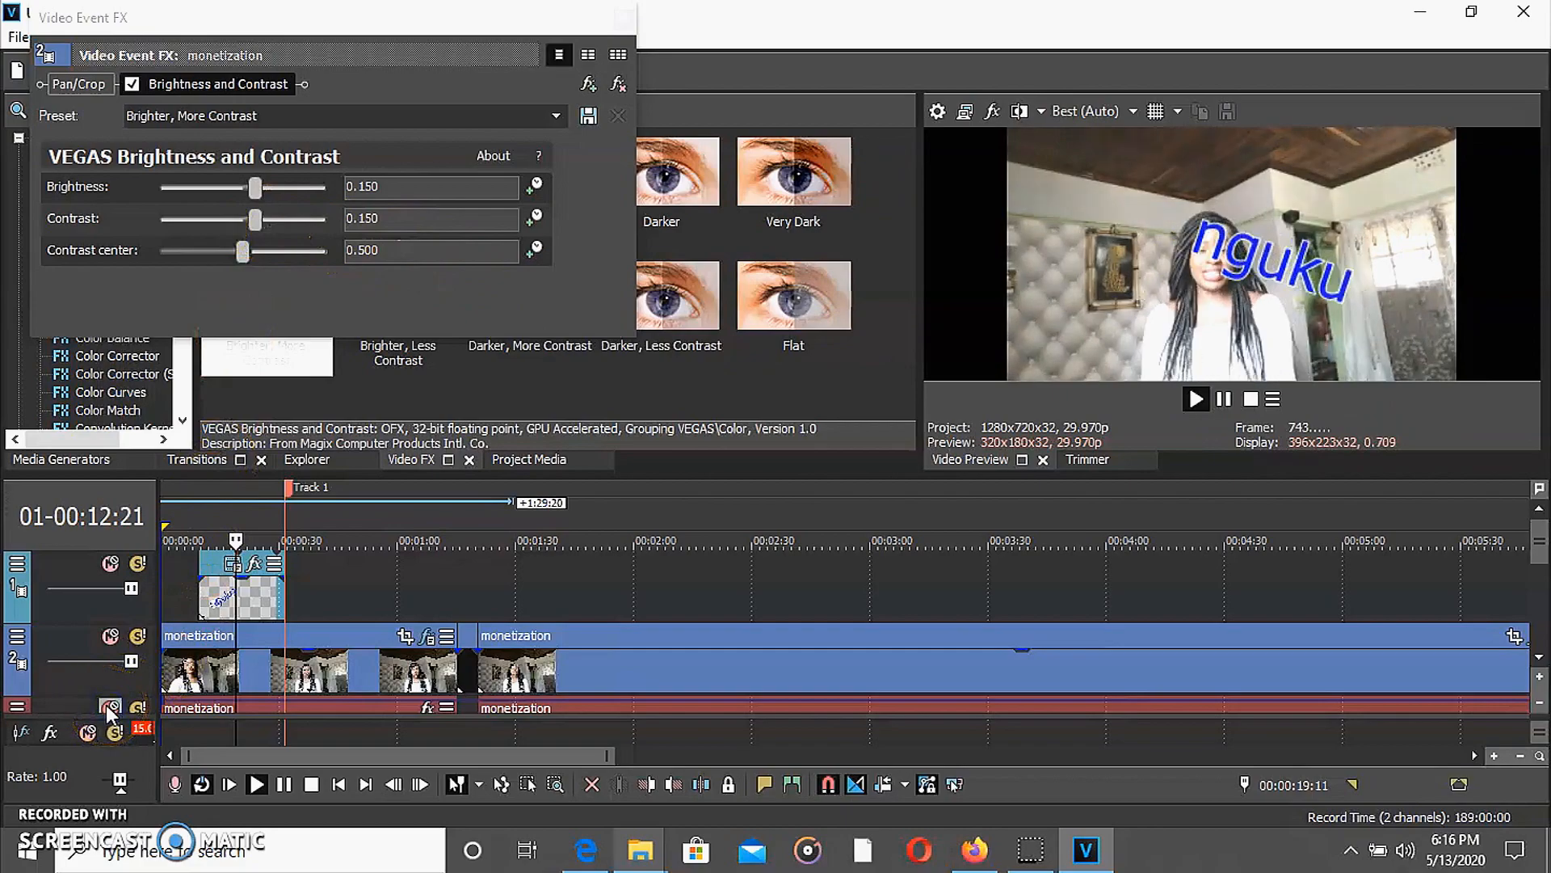
click(277, 658)
click(677, 477)
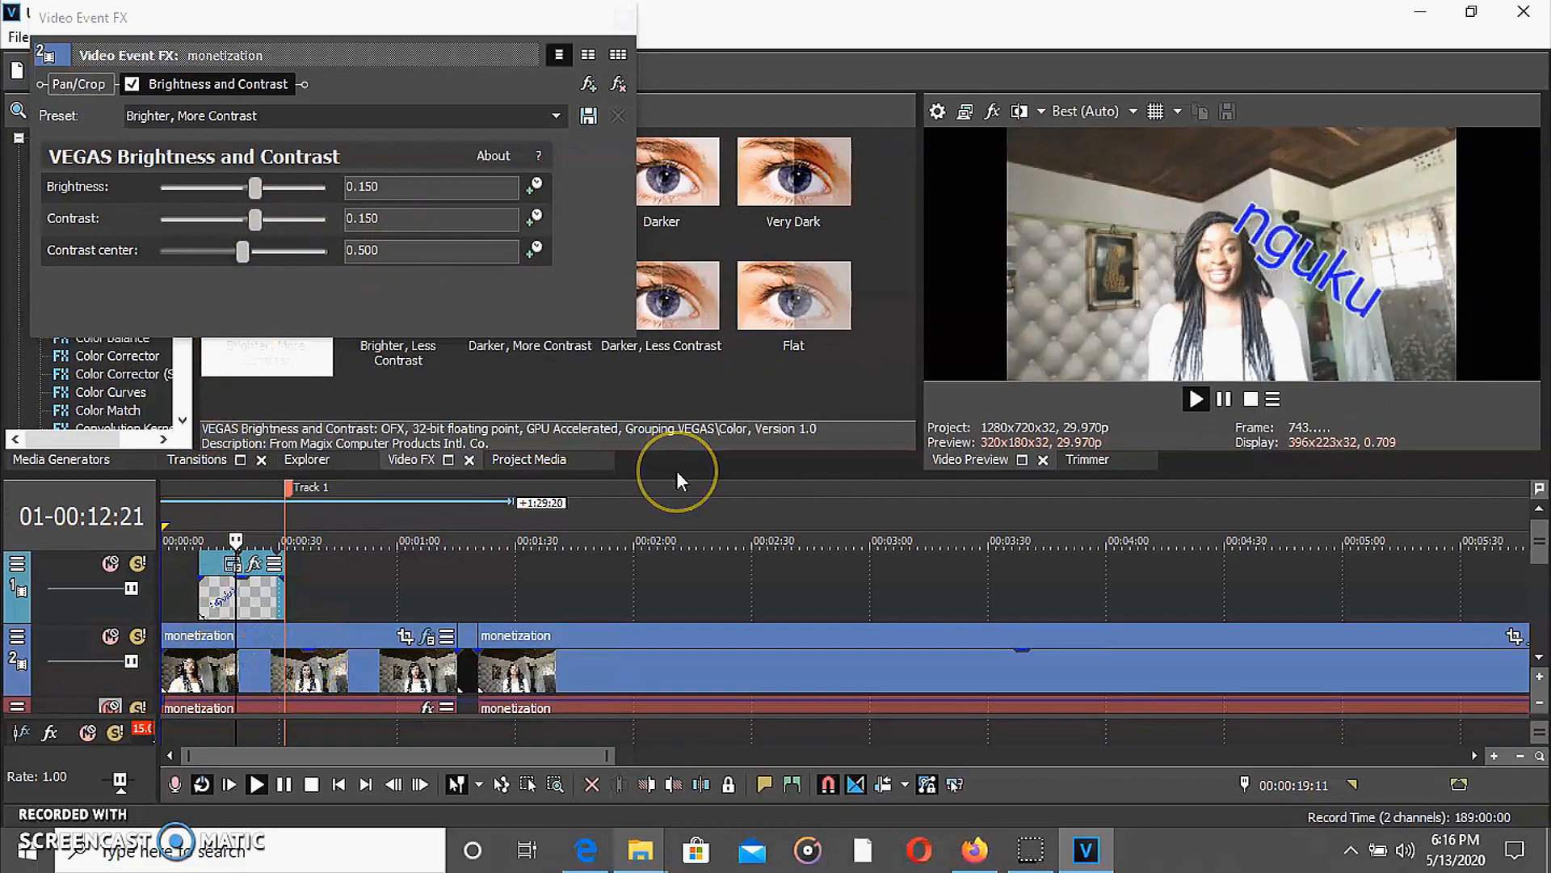
click(277, 262)
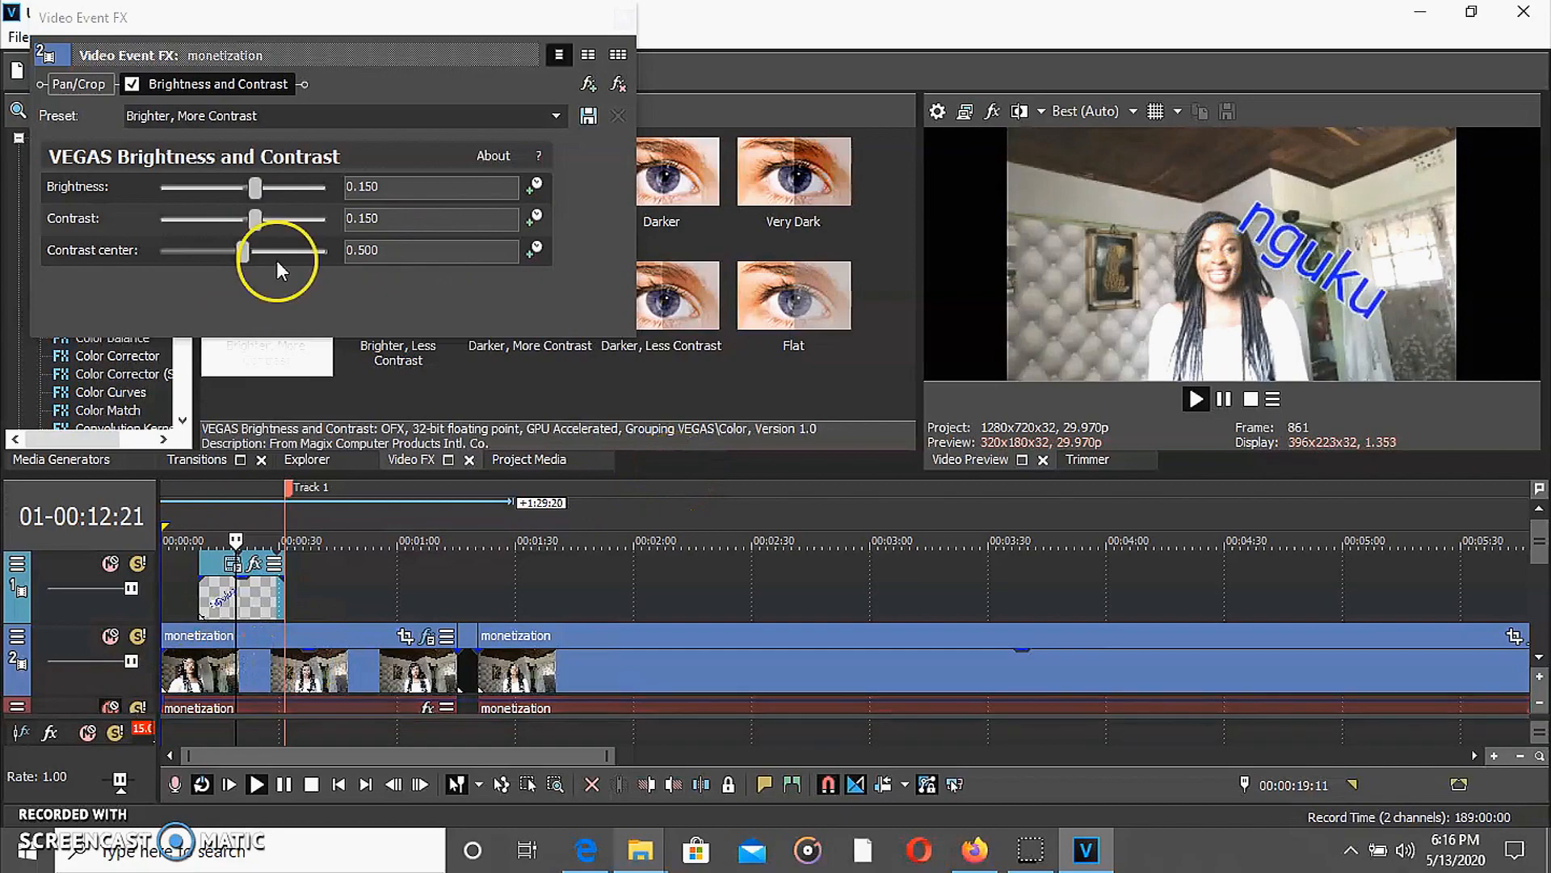
drag(256, 191, 273, 220)
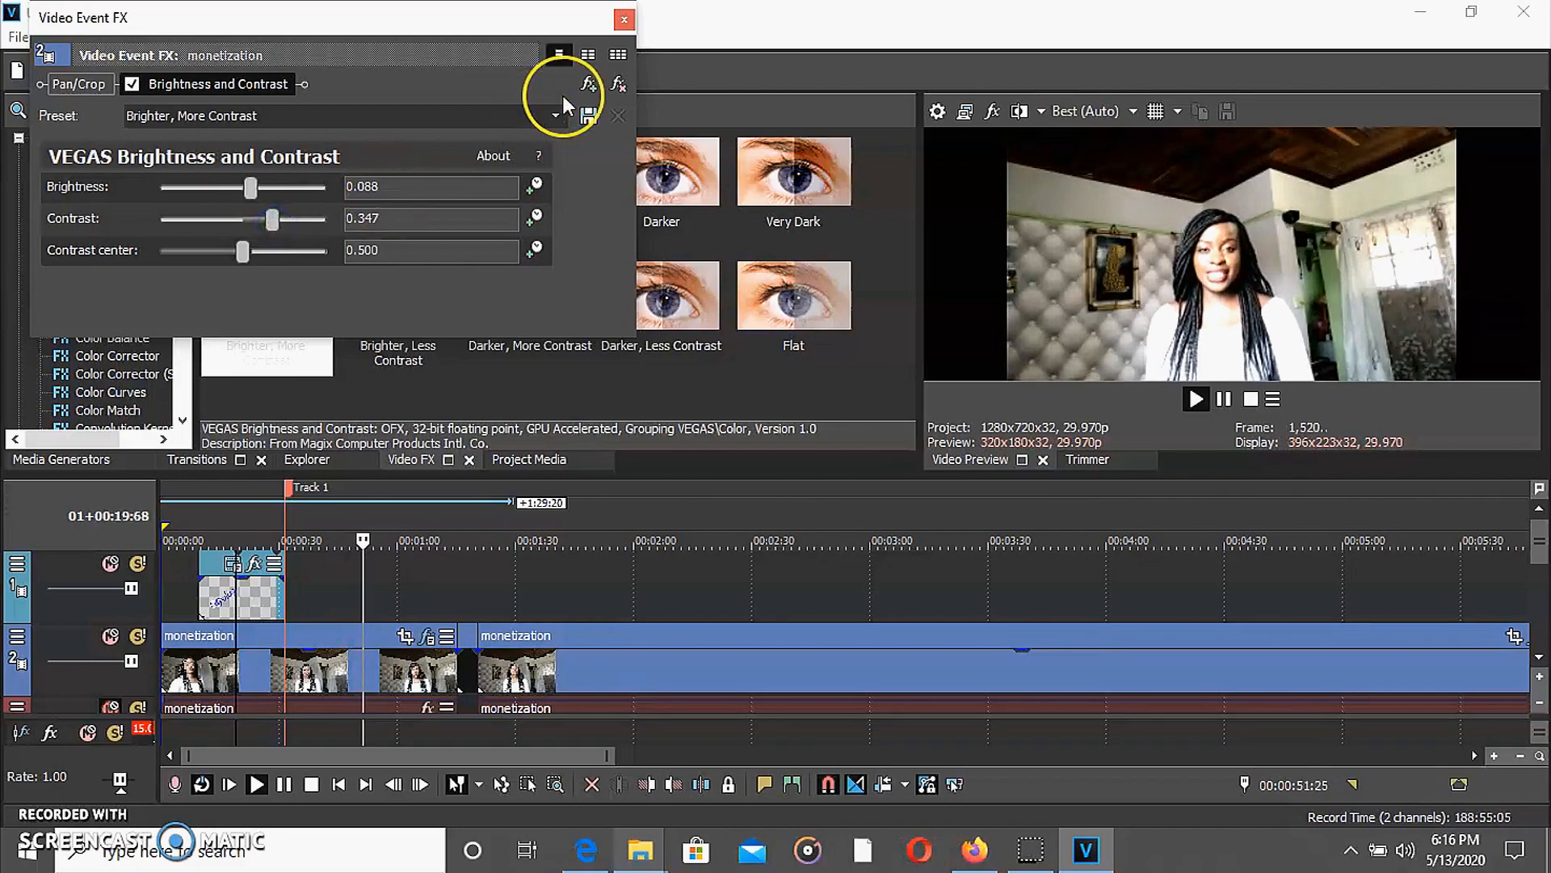
click(624, 21)
Add the Sharpen effect with its default preset to the first monetization clip
drag(185, 180, 185, 327)
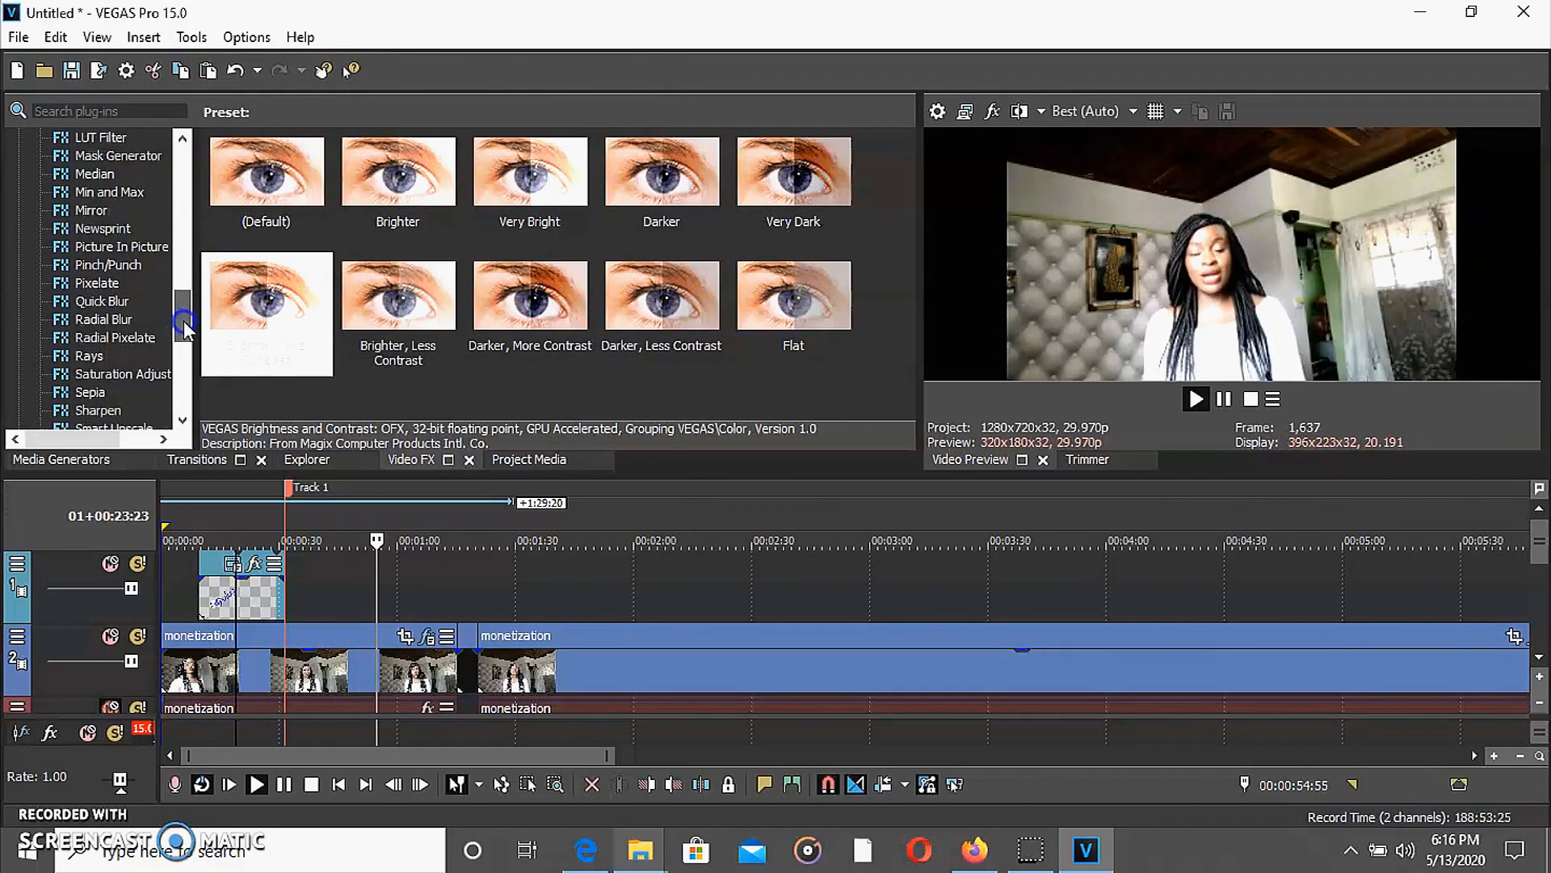
click(103, 410)
drag(103, 412, 360, 658)
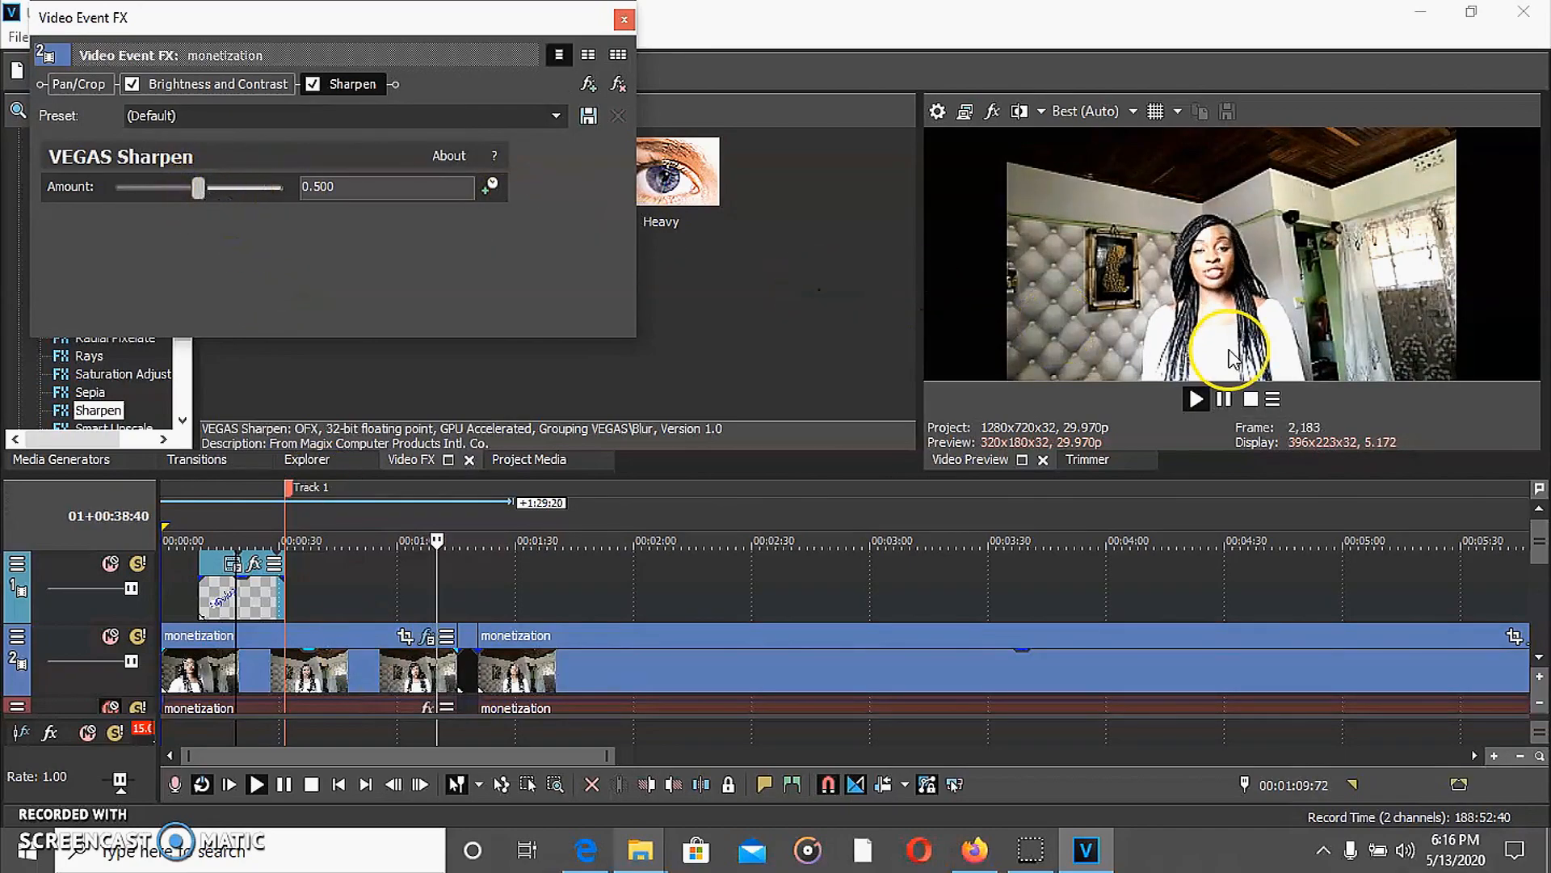
Test lighter and heavier Sharpen amounts while replaying the first monetization clip, and settle on 0.565
drag(194, 189, 246, 192)
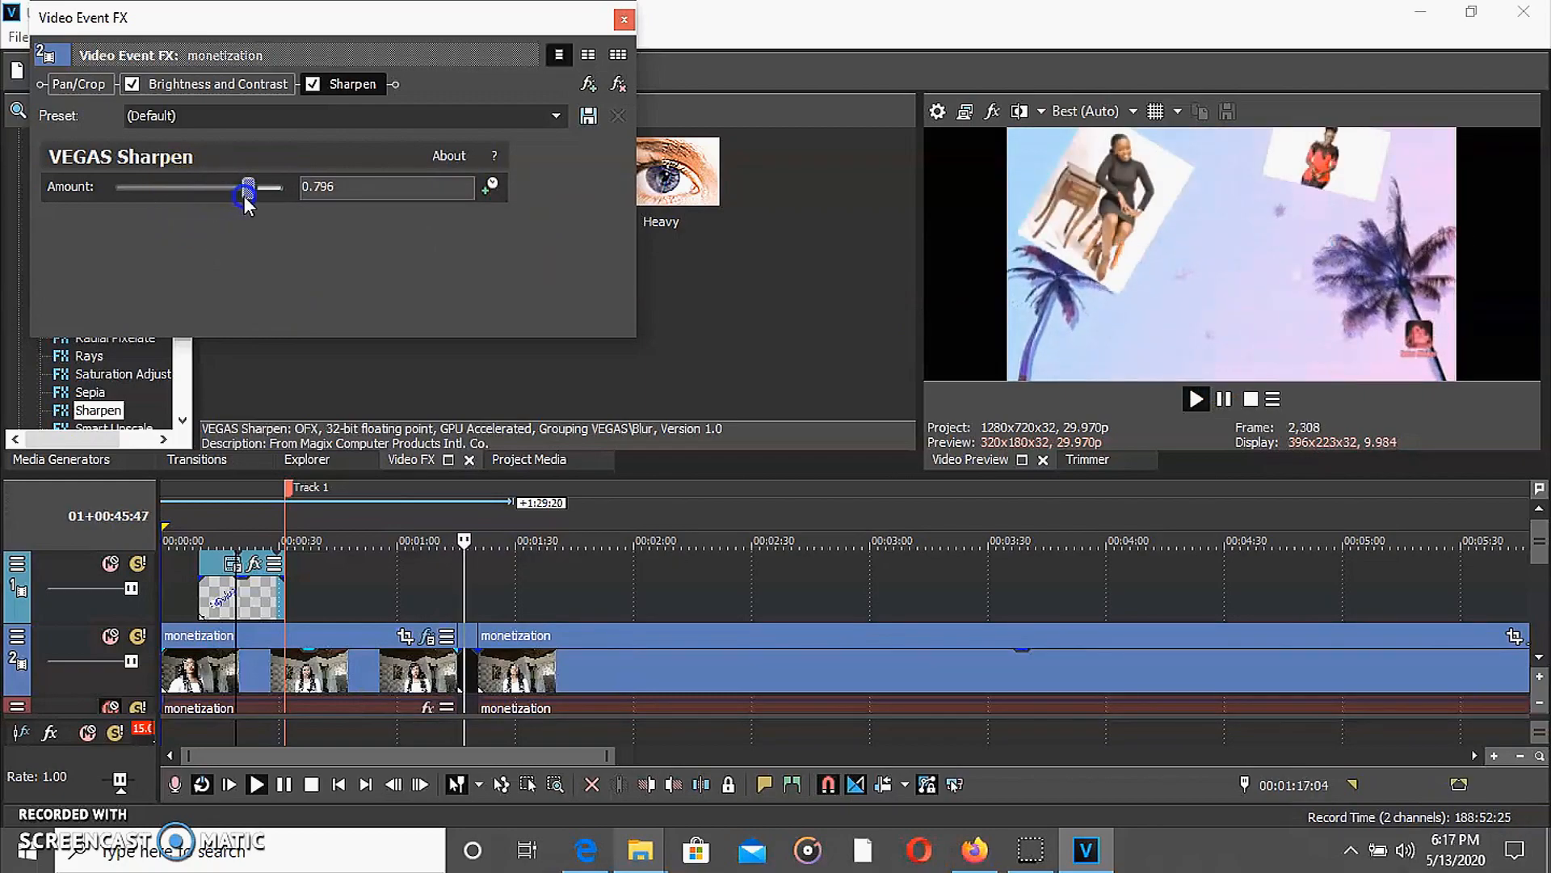
click(347, 524)
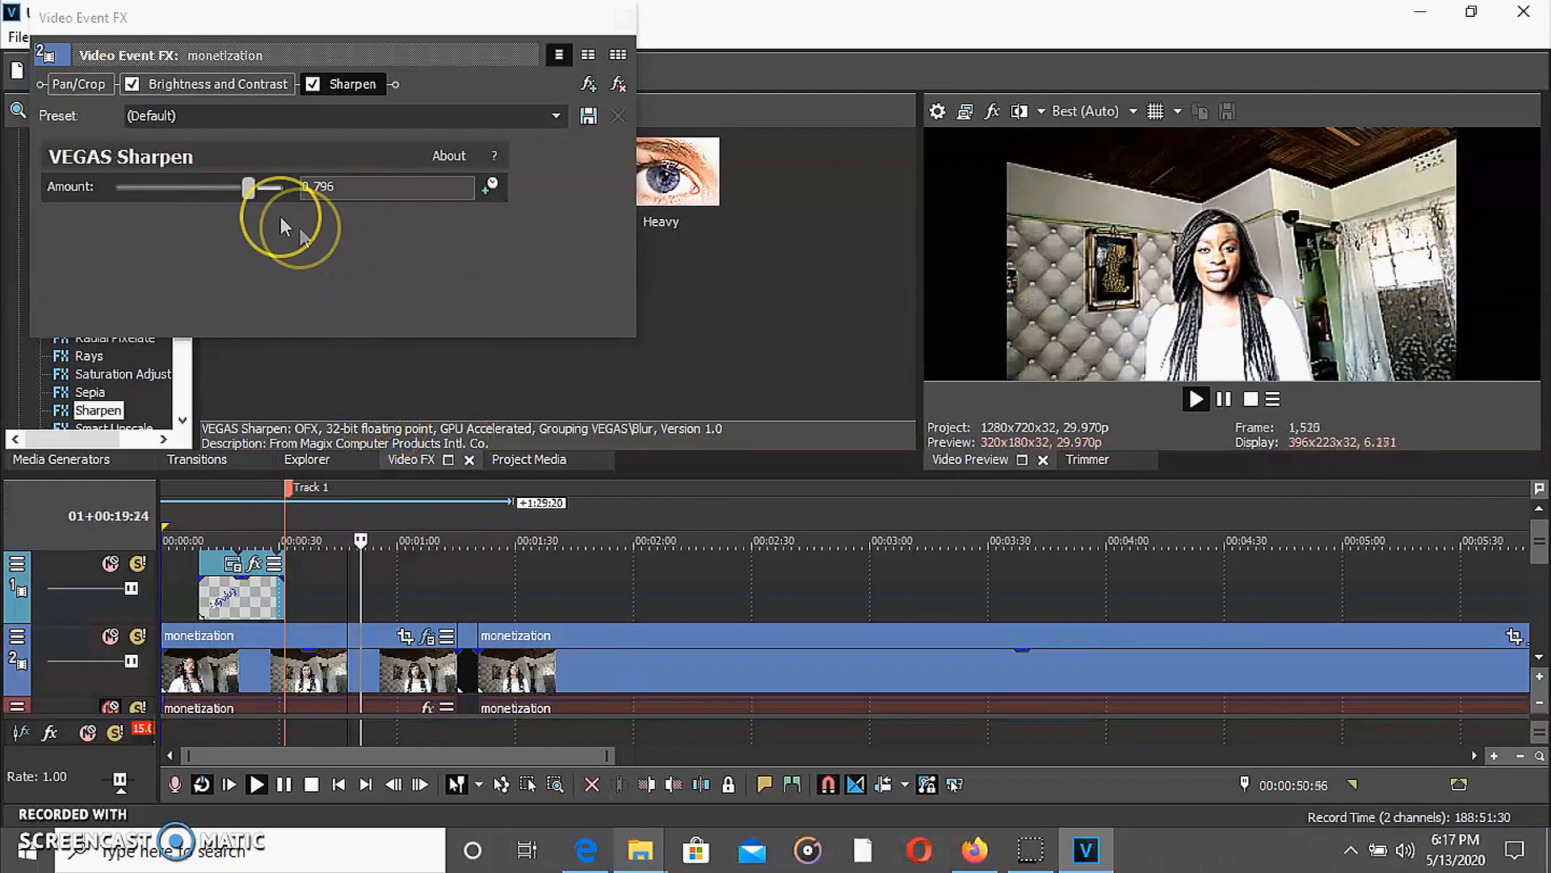
drag(254, 188, 210, 186)
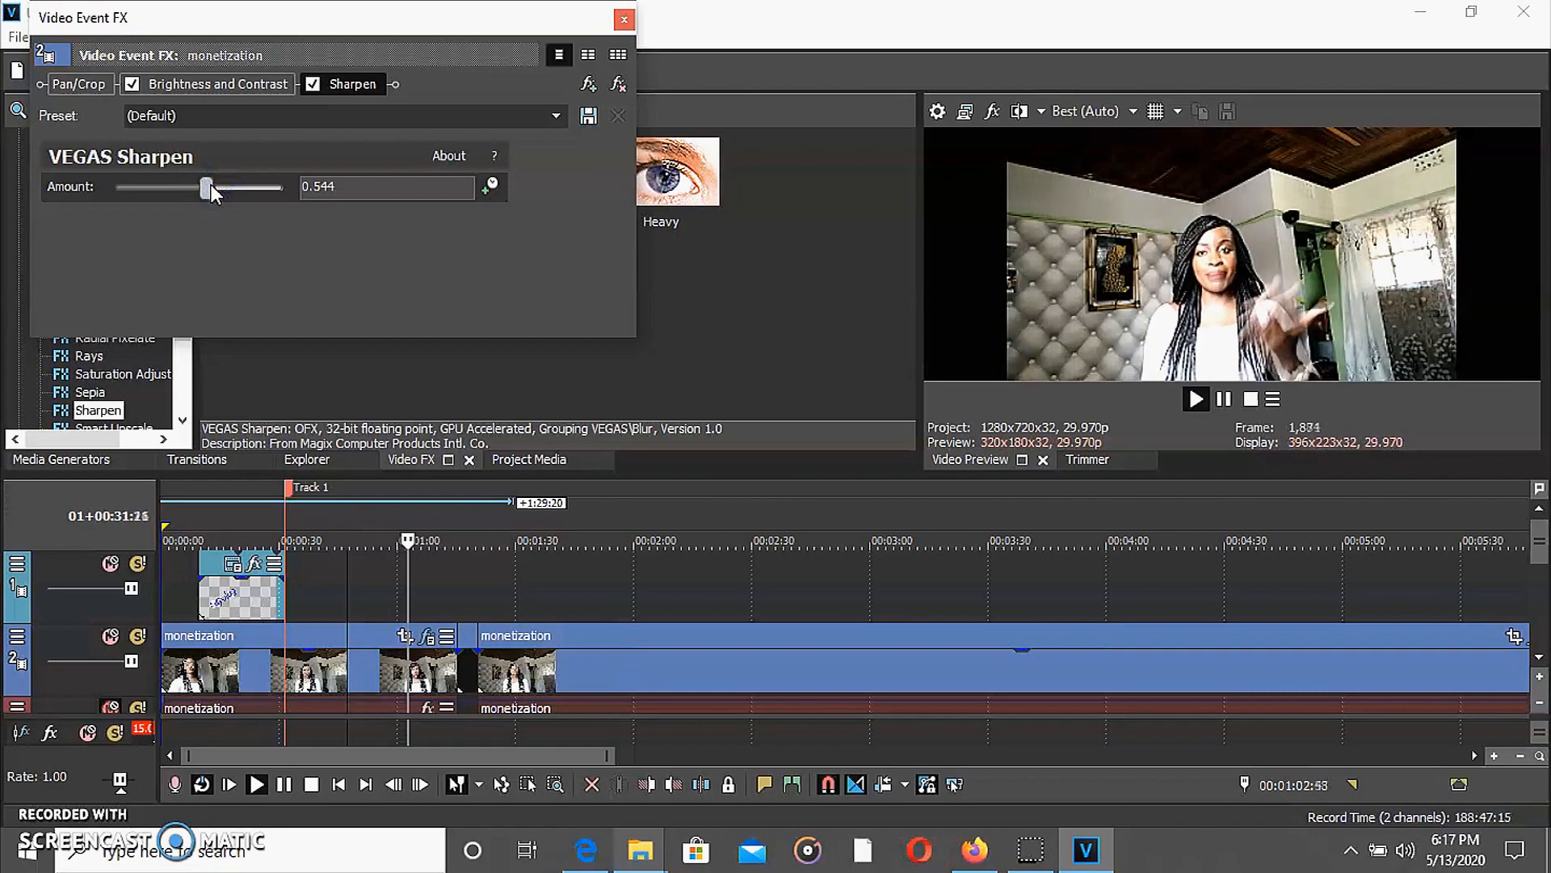
drag(181, 188, 141, 197)
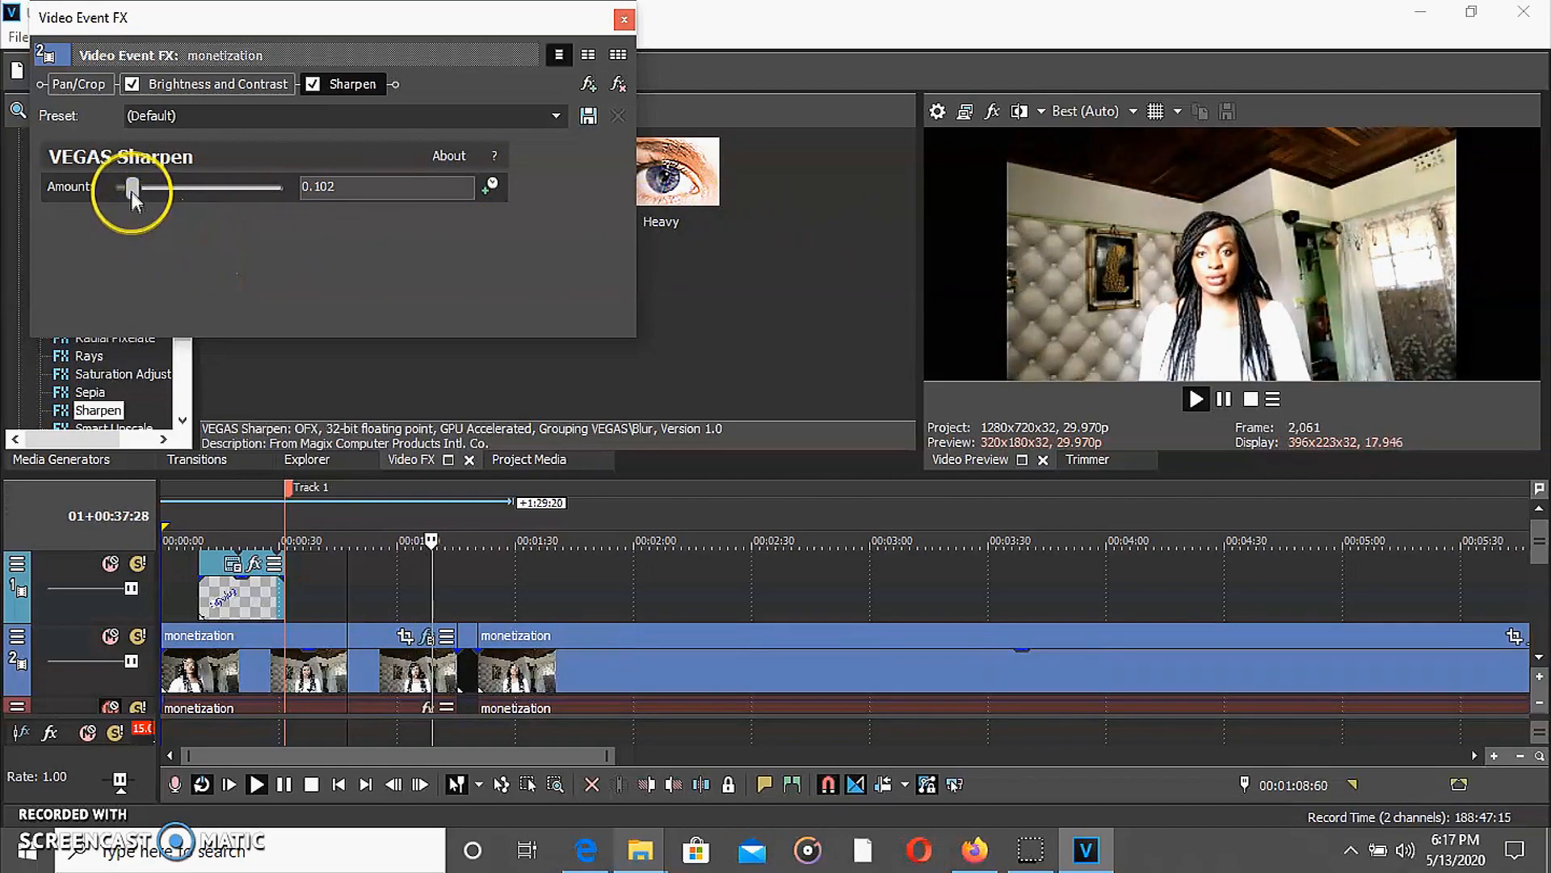
drag(133, 194, 209, 204)
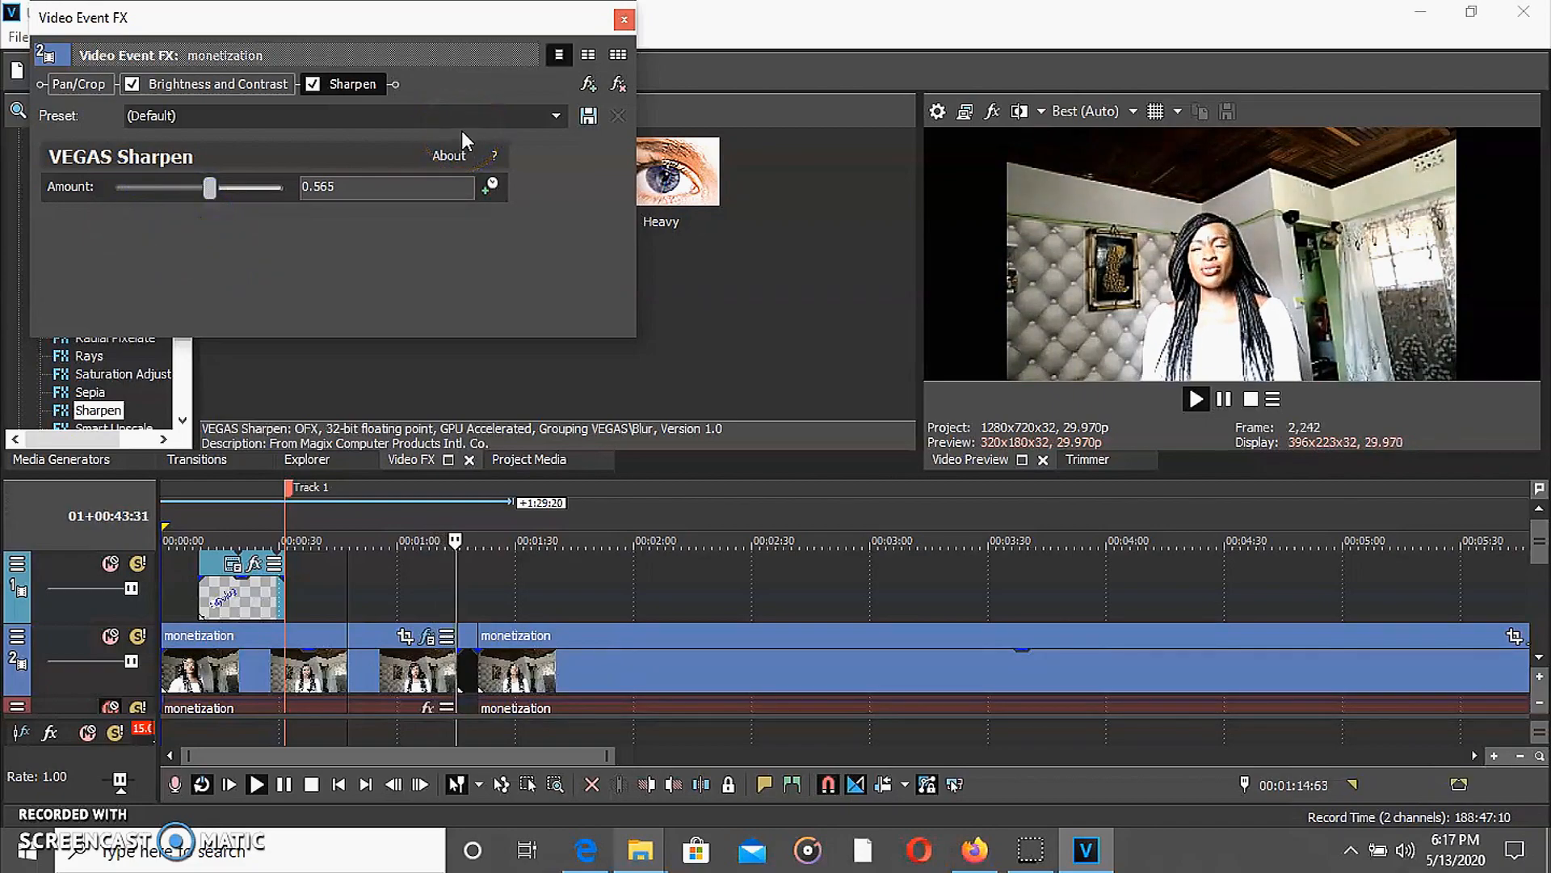
click(626, 18)
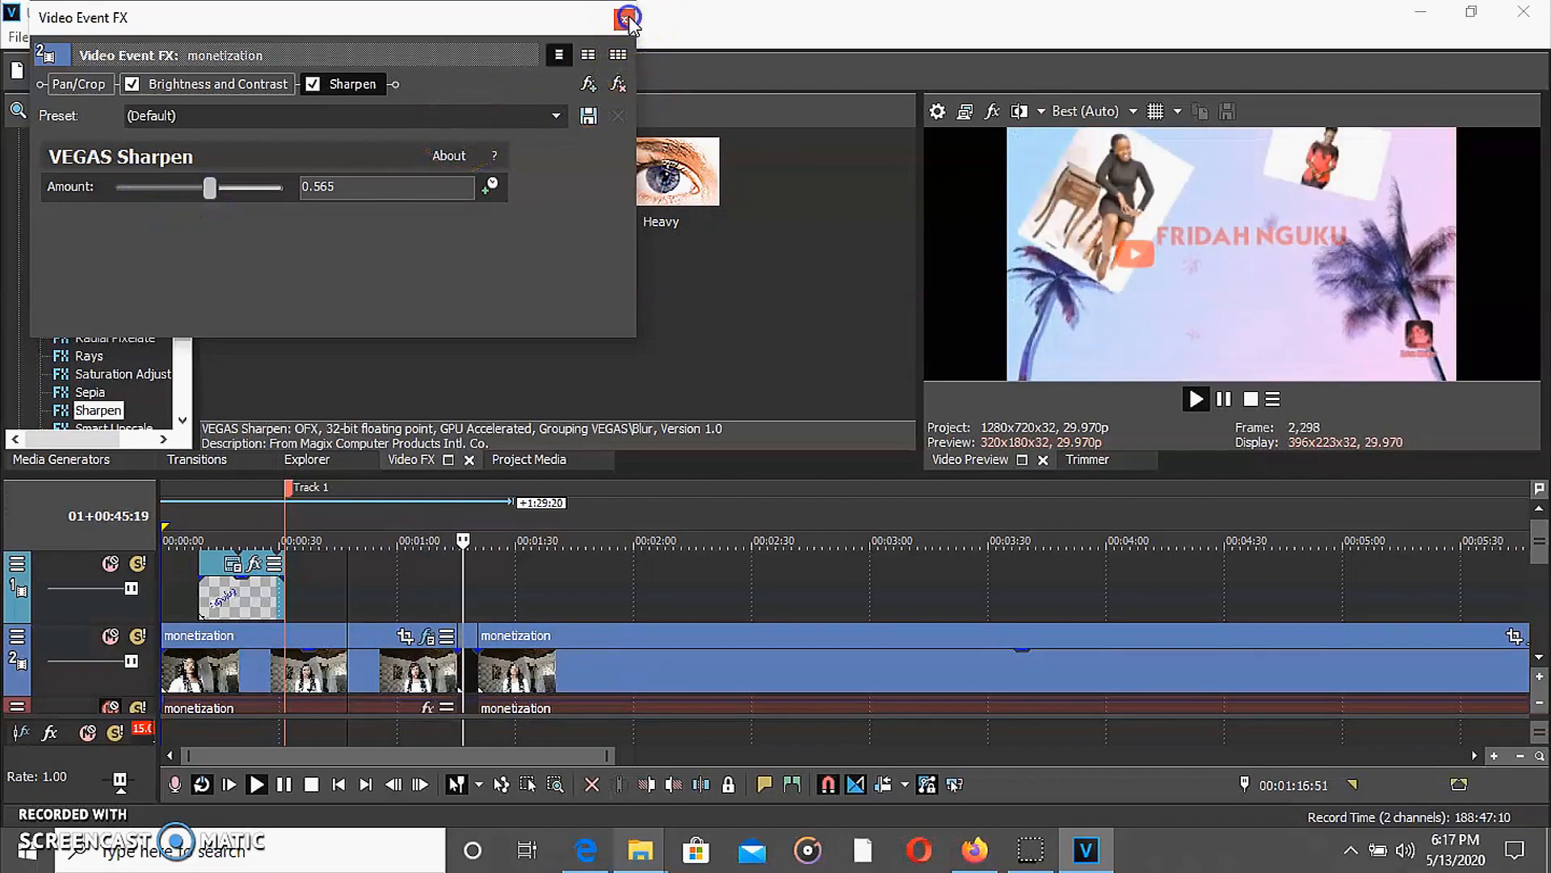
Replay the sharpened clip and add the Black and White effect to the first monetization clip
click(365, 517)
drag(177, 323, 321, 661)
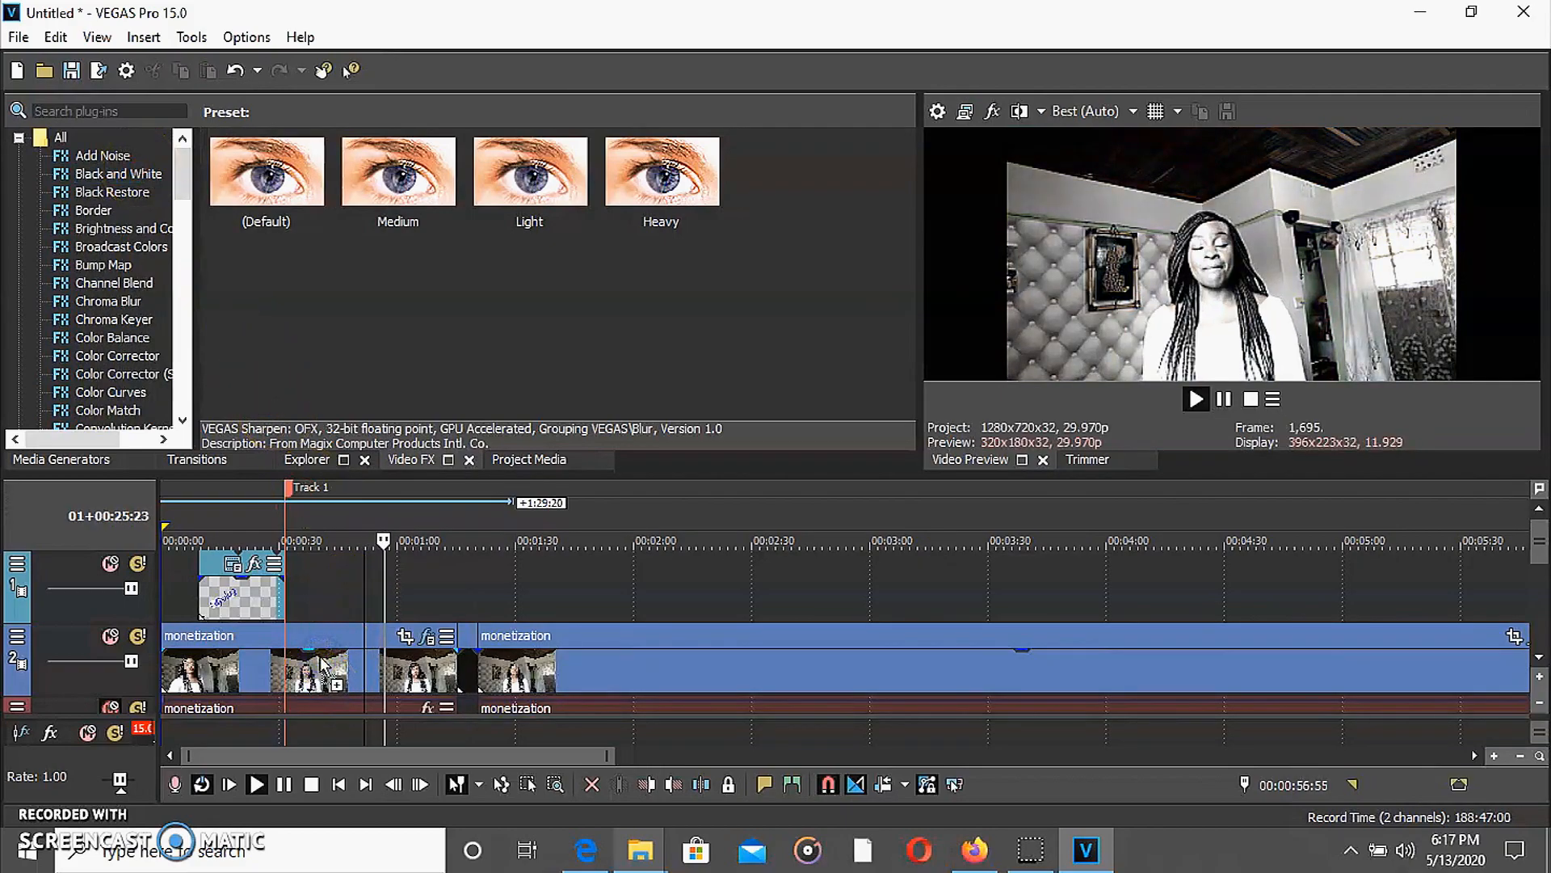
drag(322, 661, 321, 661)
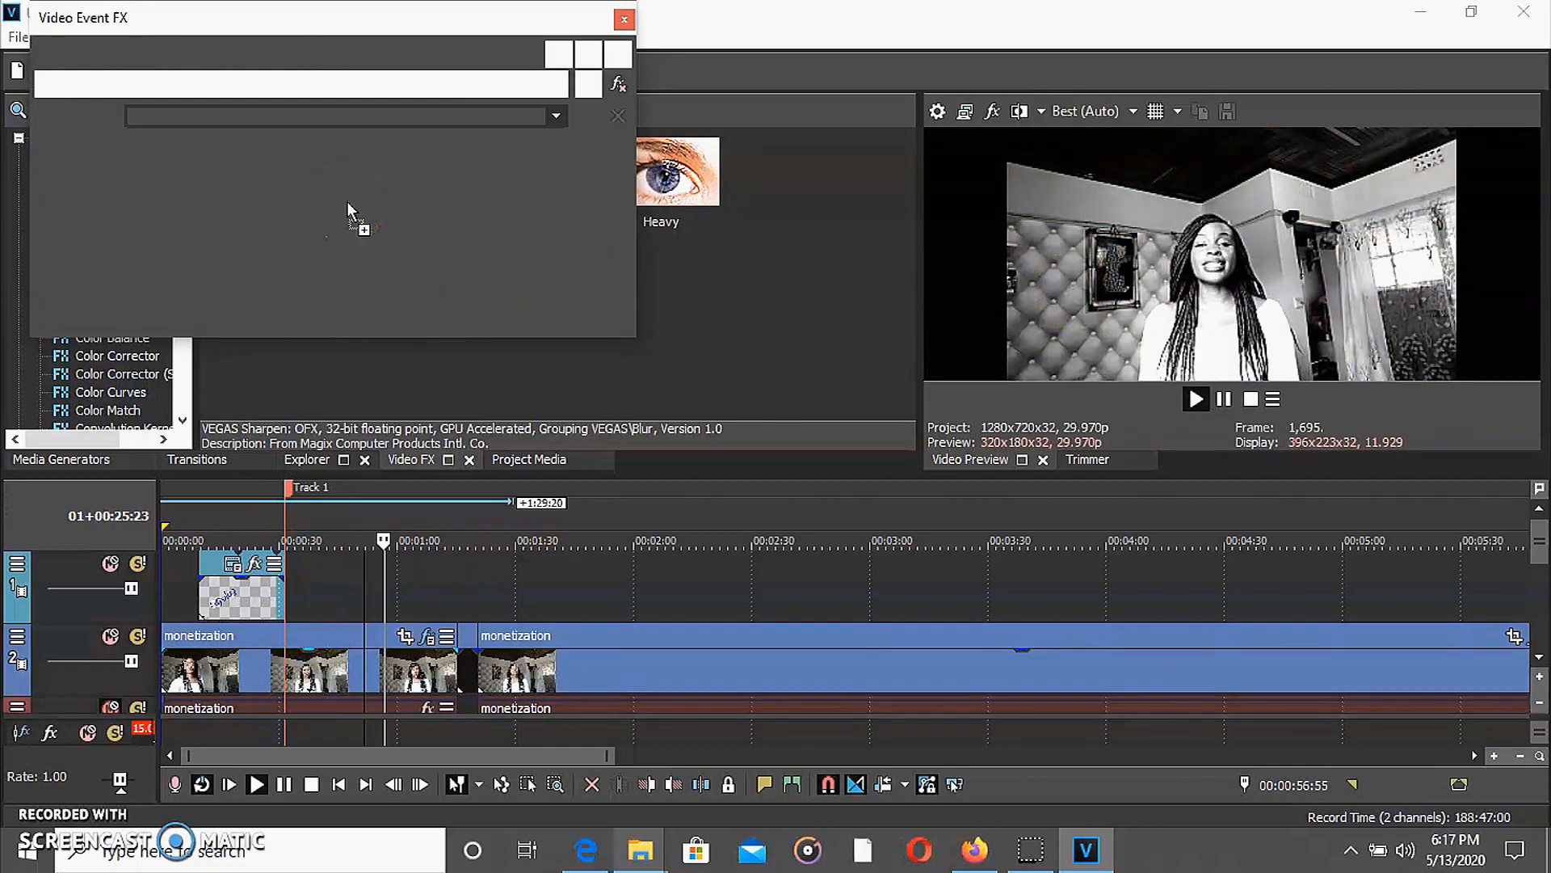
Toggle the Black and White effect off and on to compare it during playback, leave it disabled, and close the effect settings
click(315, 191)
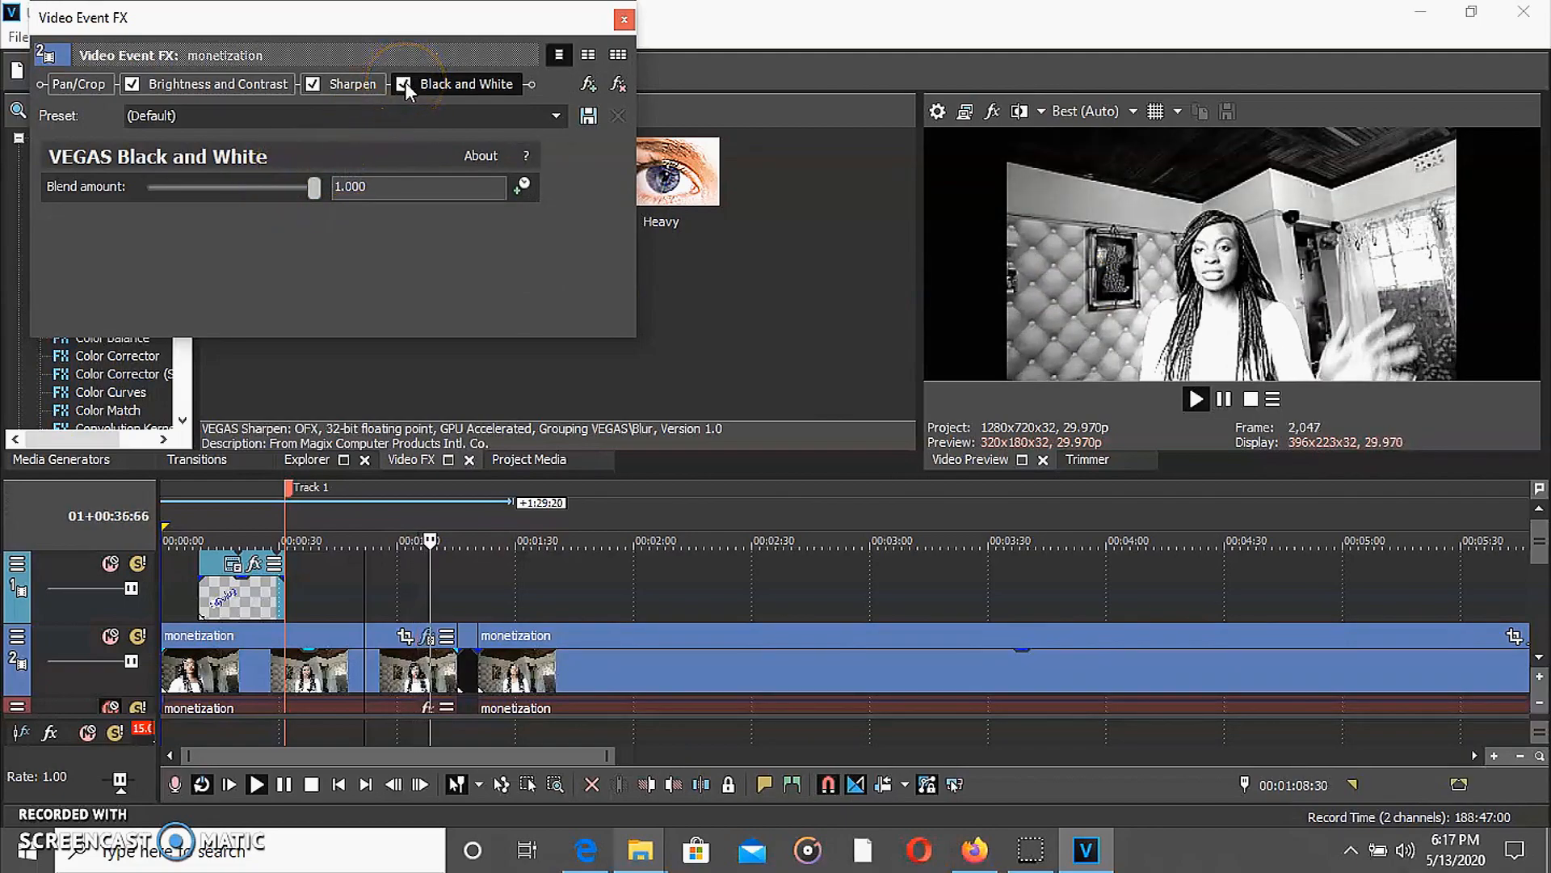
click(559, 55)
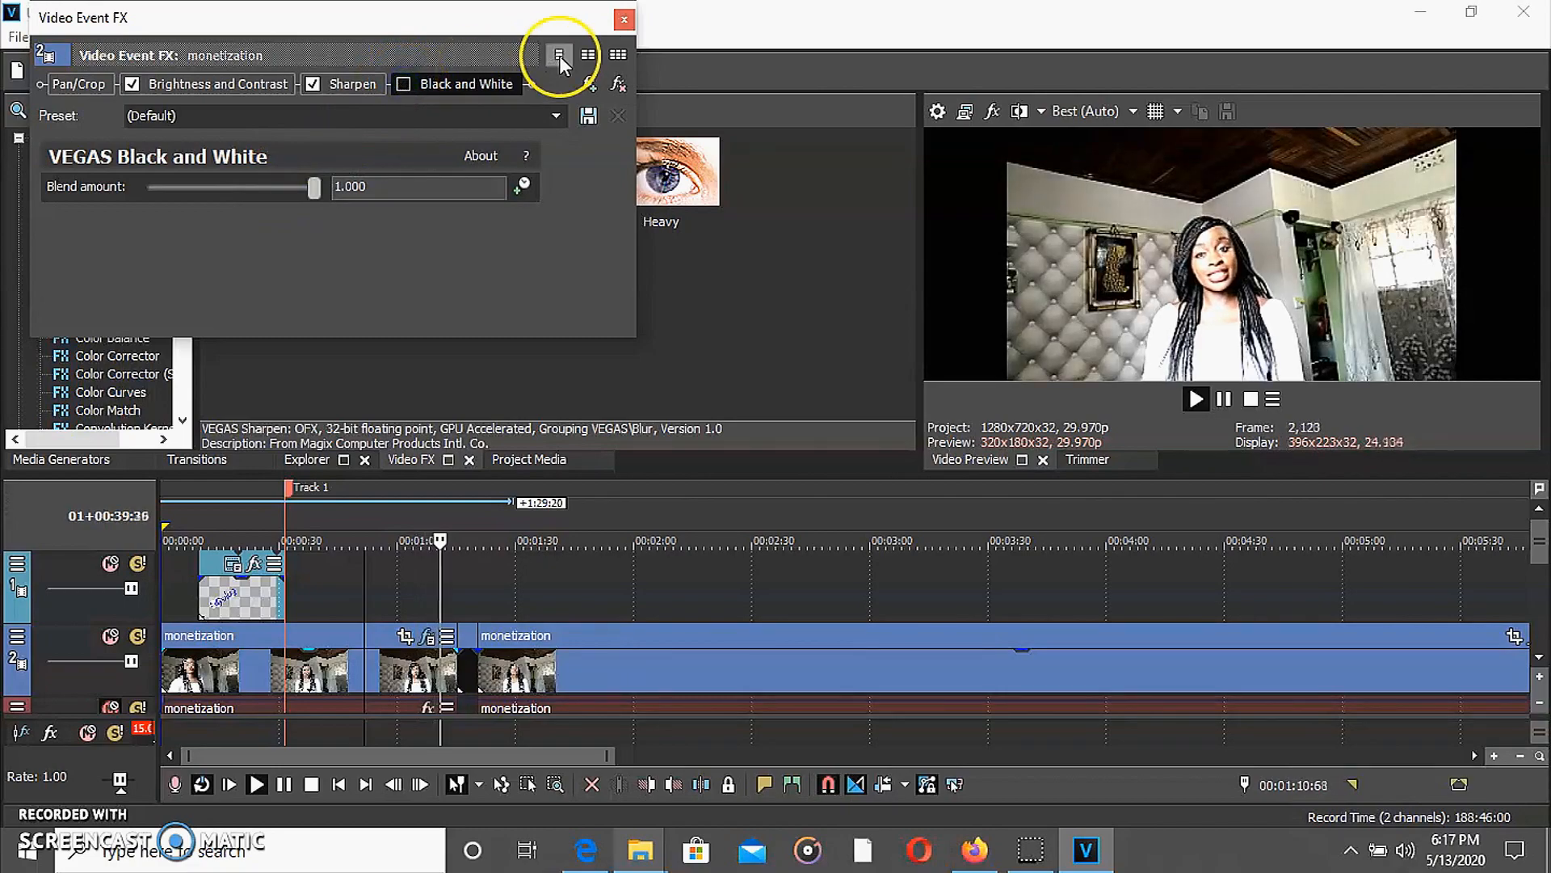
click(405, 84)
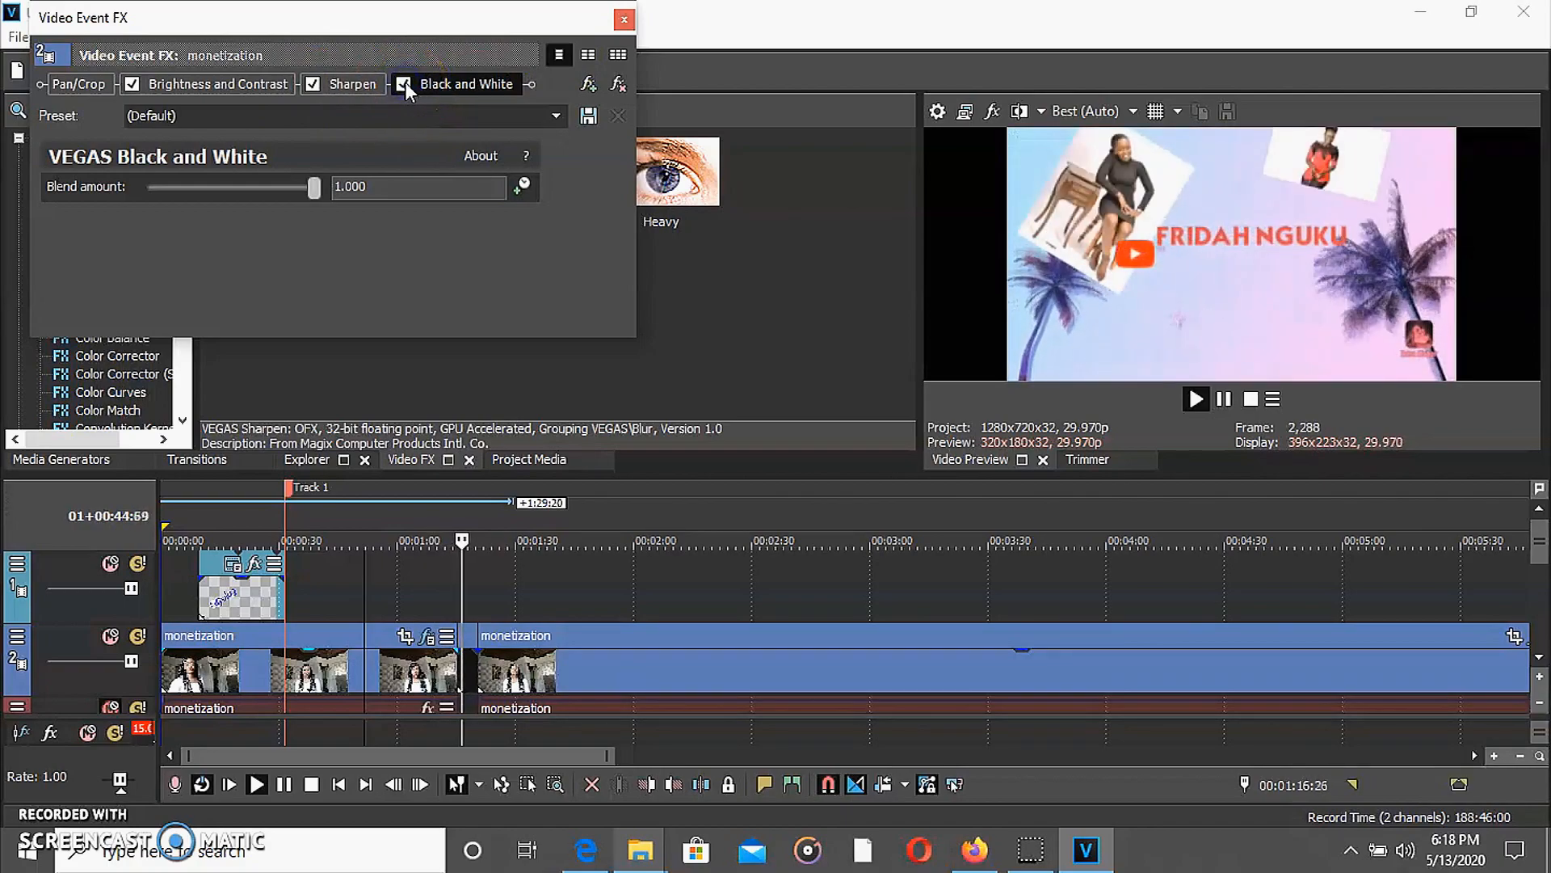
click(329, 514)
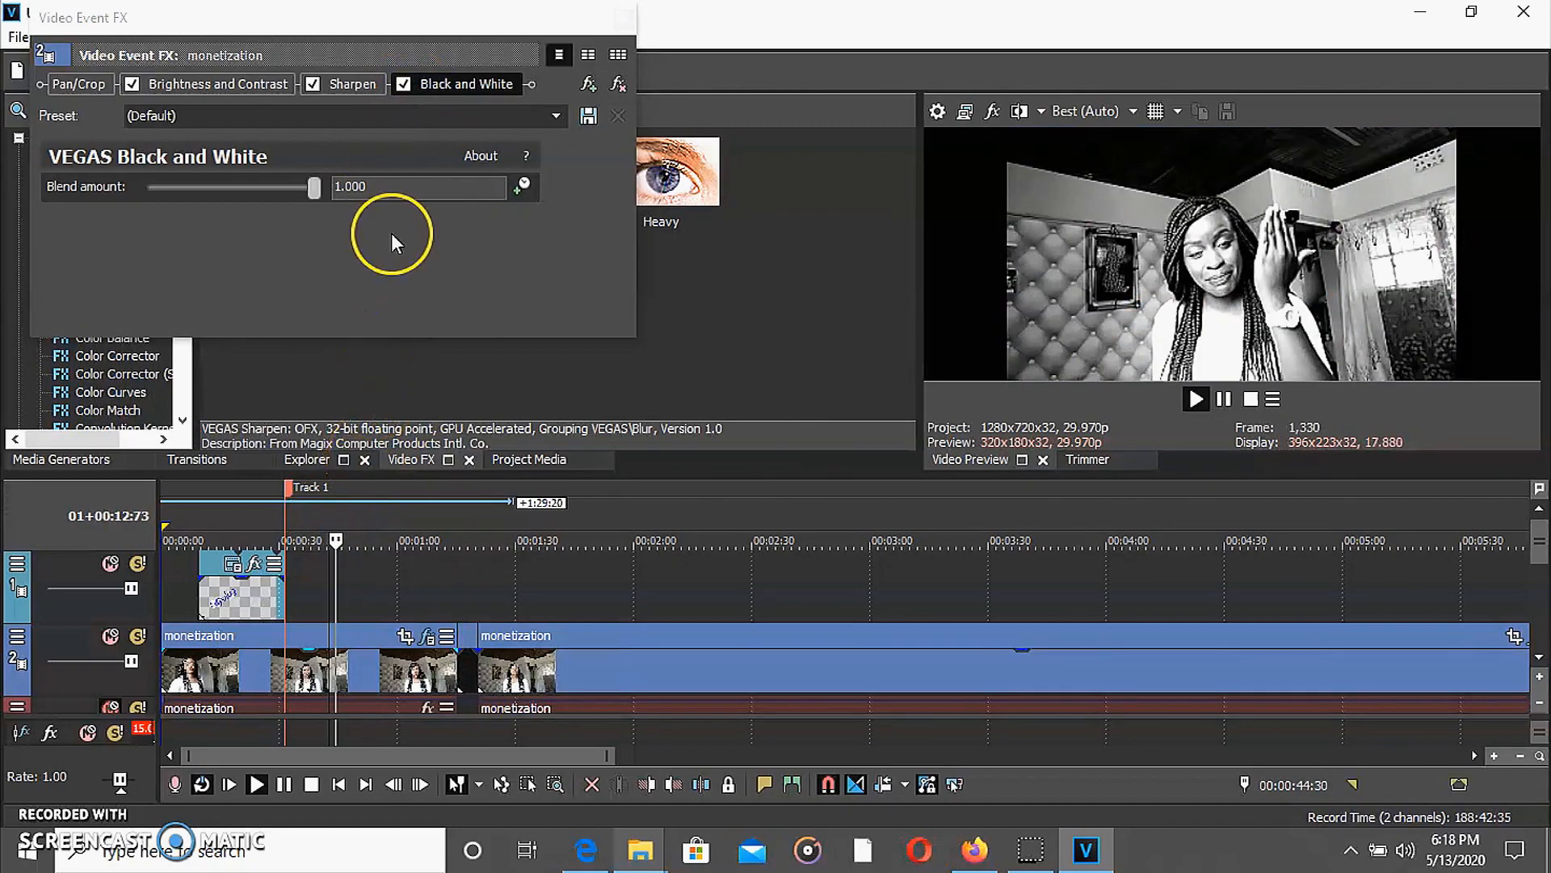
click(407, 85)
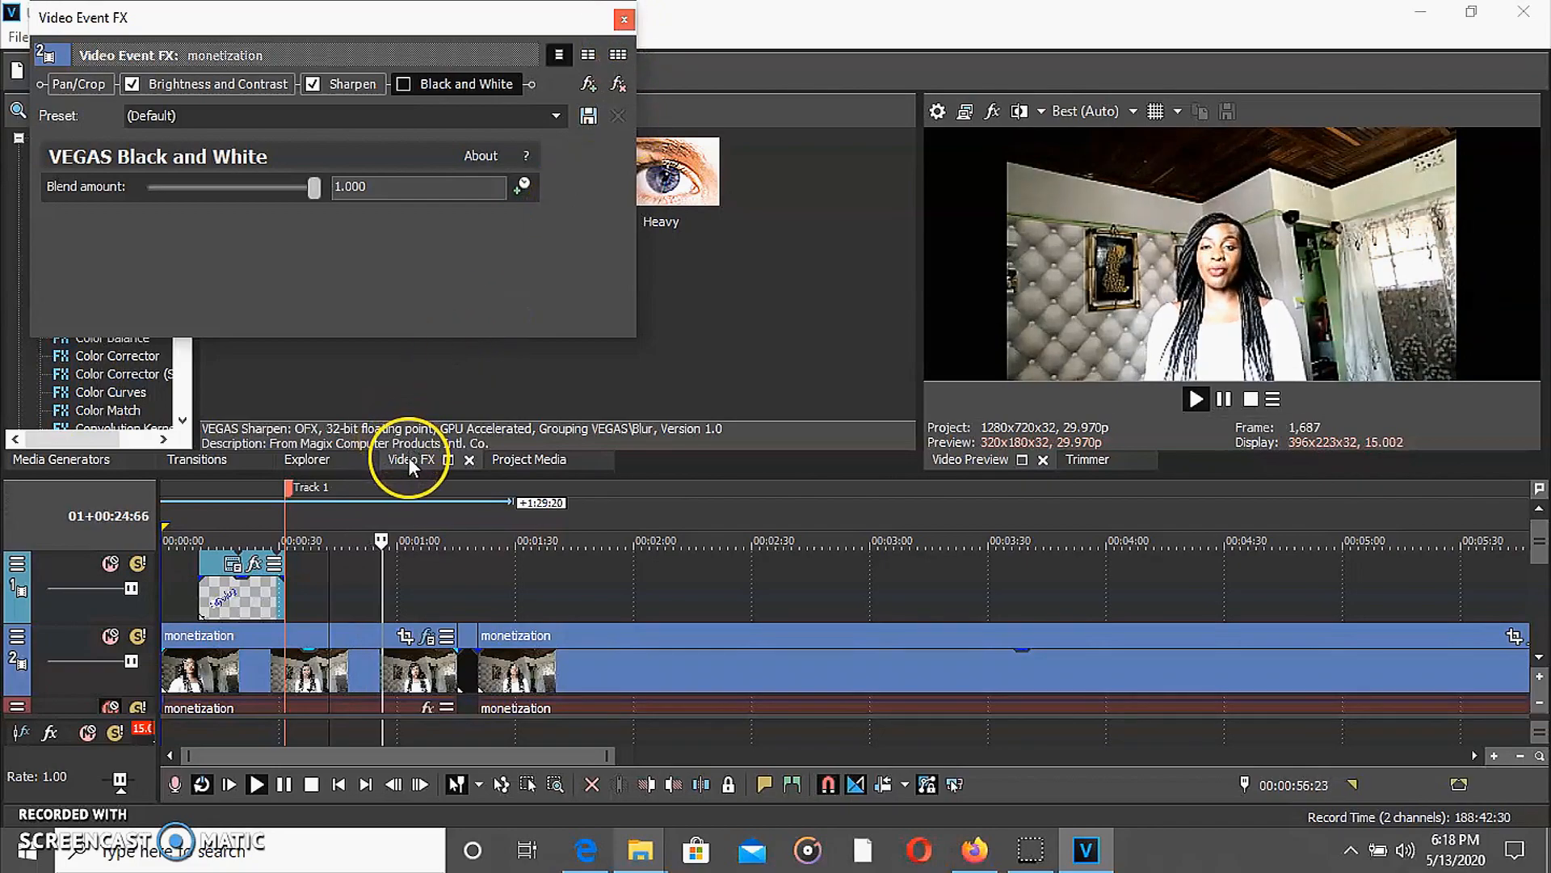
click(623, 19)
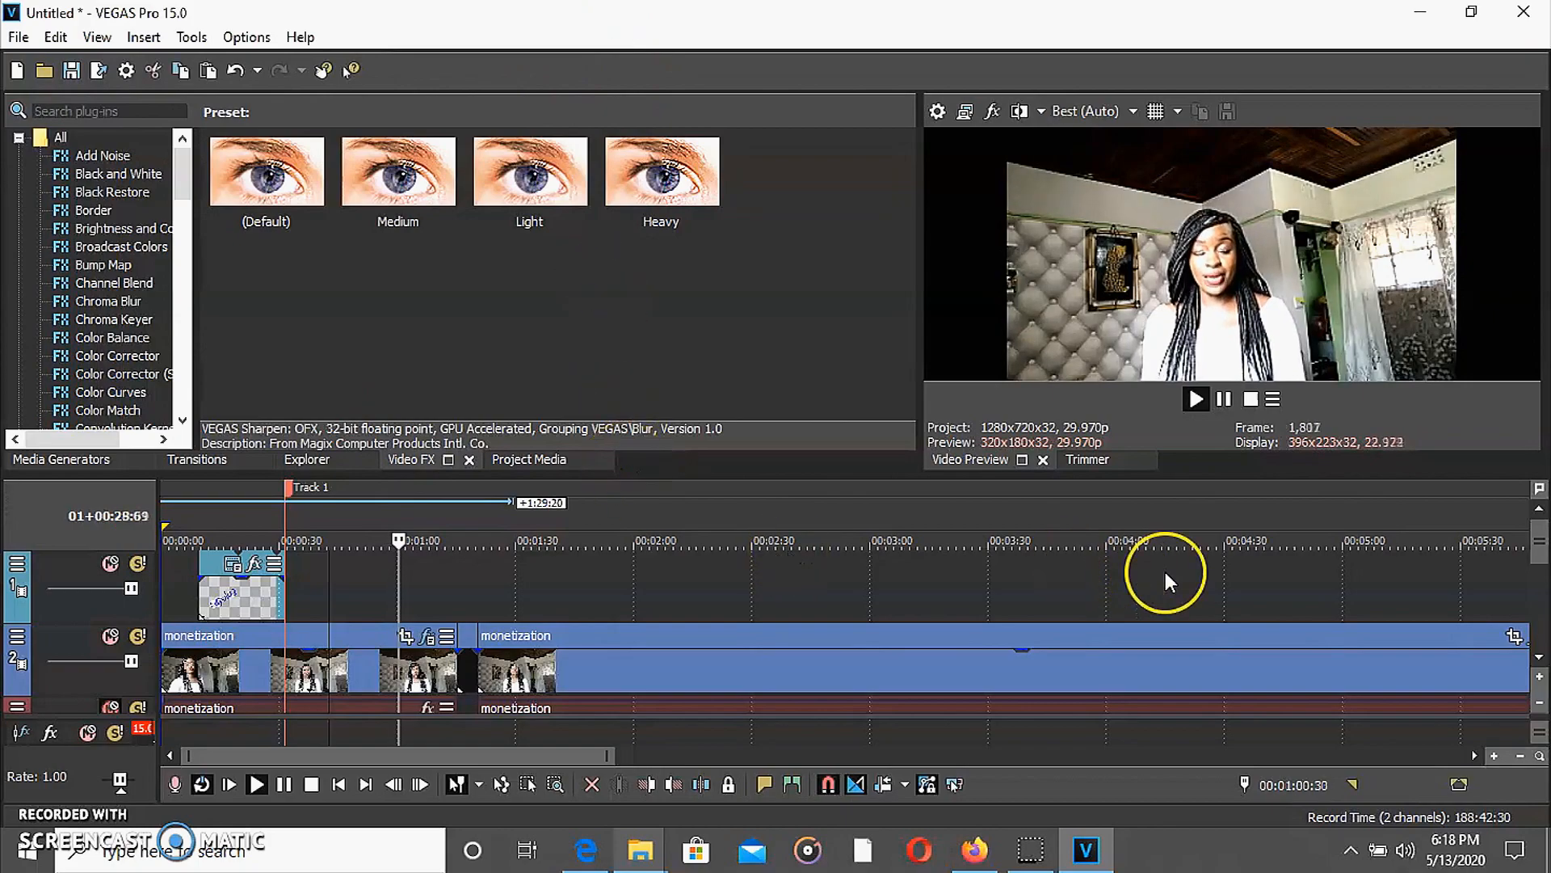
Compare the look of the unedited second monetization clip with the effect-treated first clip by playing parts of both
click(1519, 757)
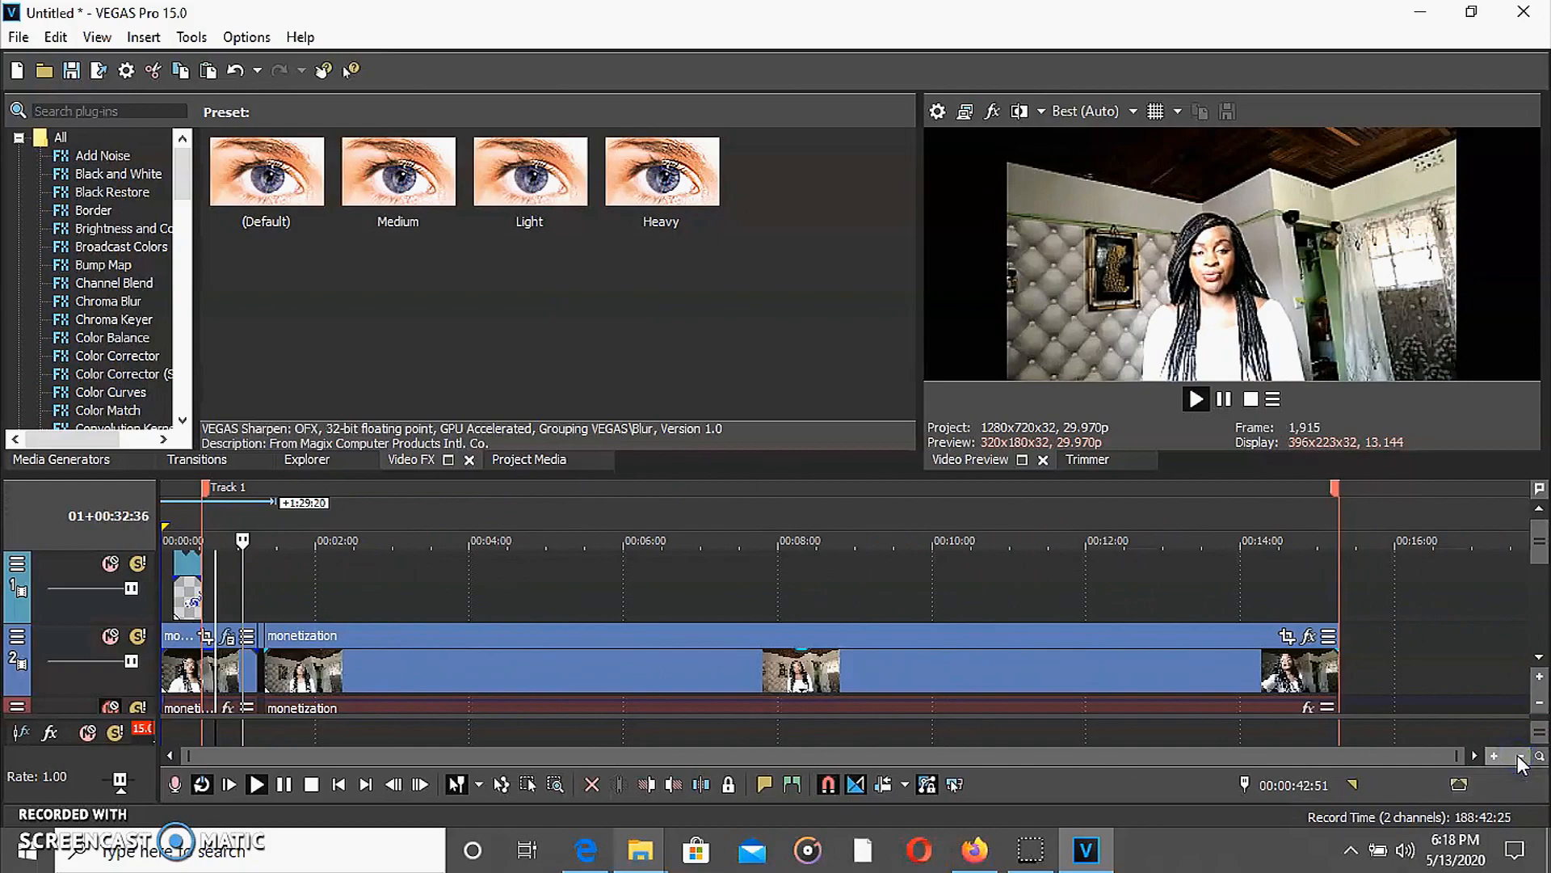
click(1491, 754)
click(1517, 755)
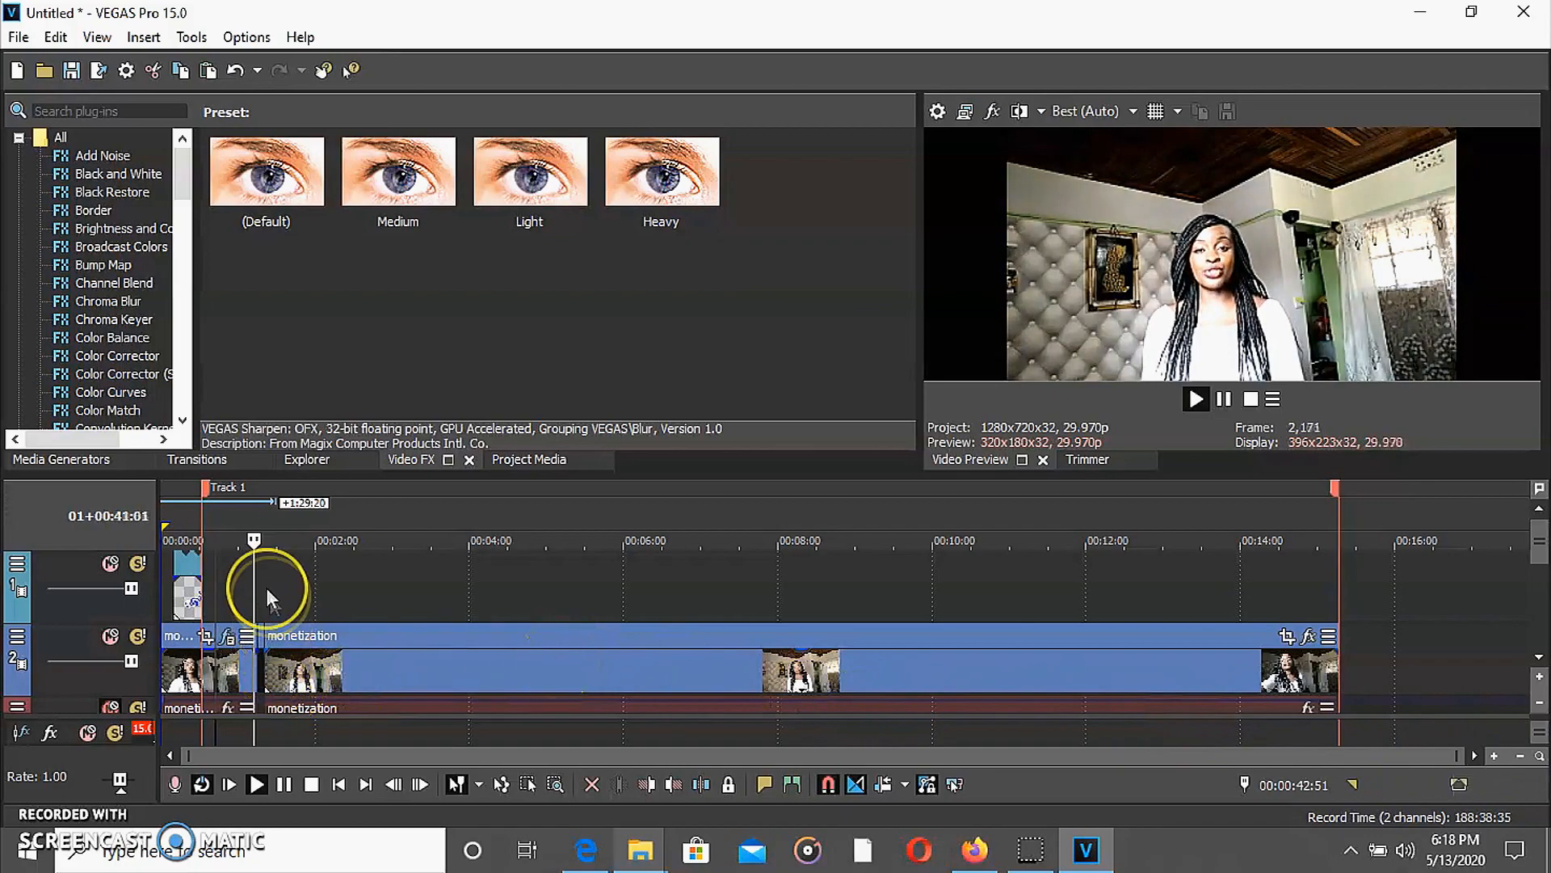
click(224, 521)
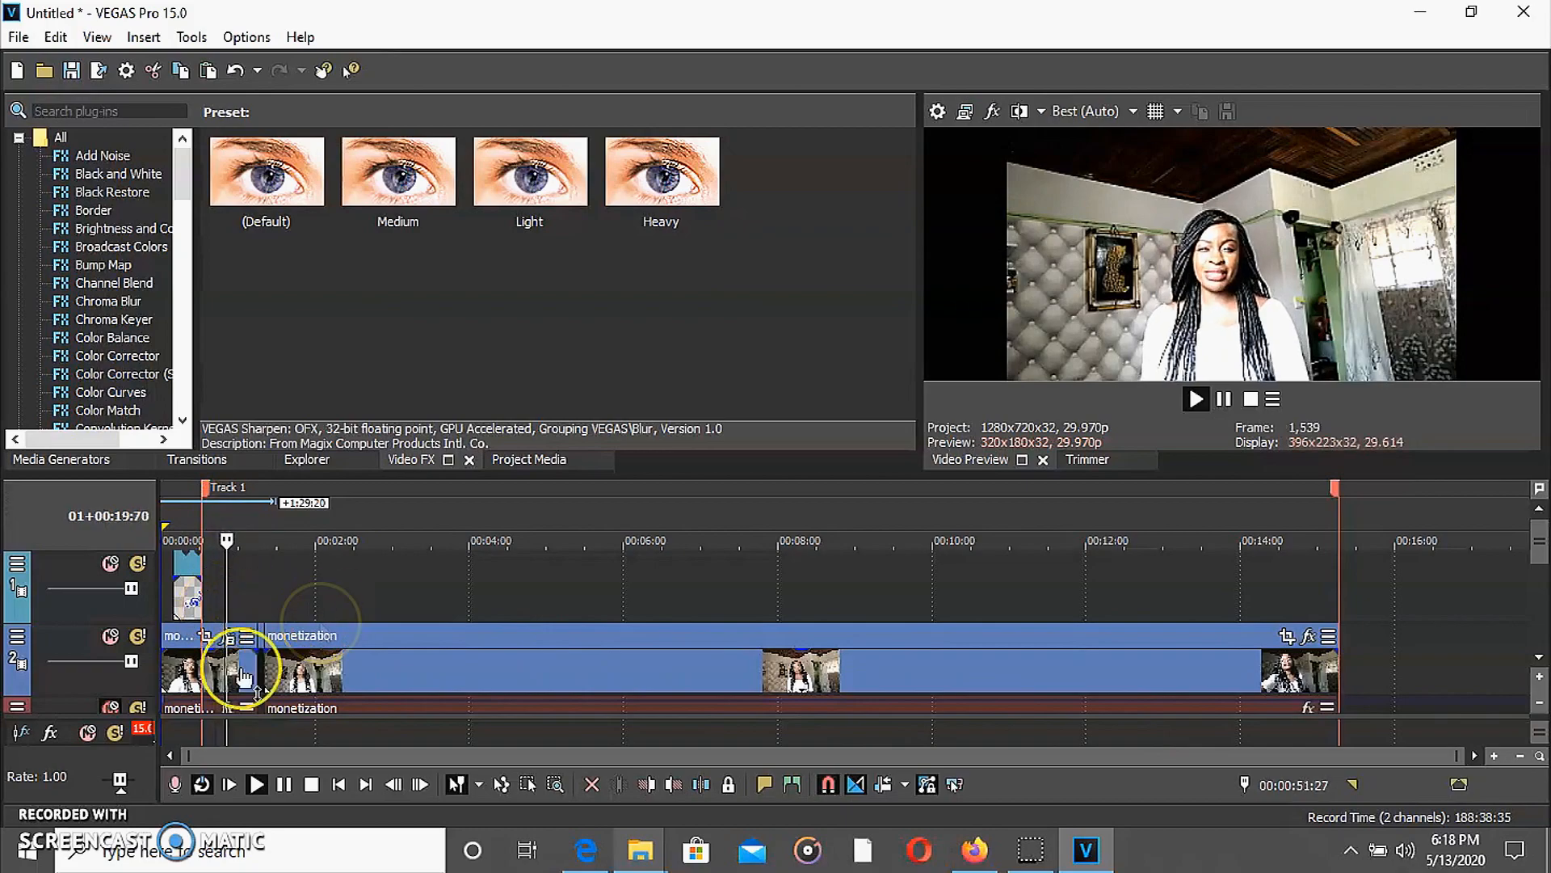
mouse_move(303, 677)
mouse_down()
mouse_move(365, 677)
mouse_move(303, 661)
mouse_up()
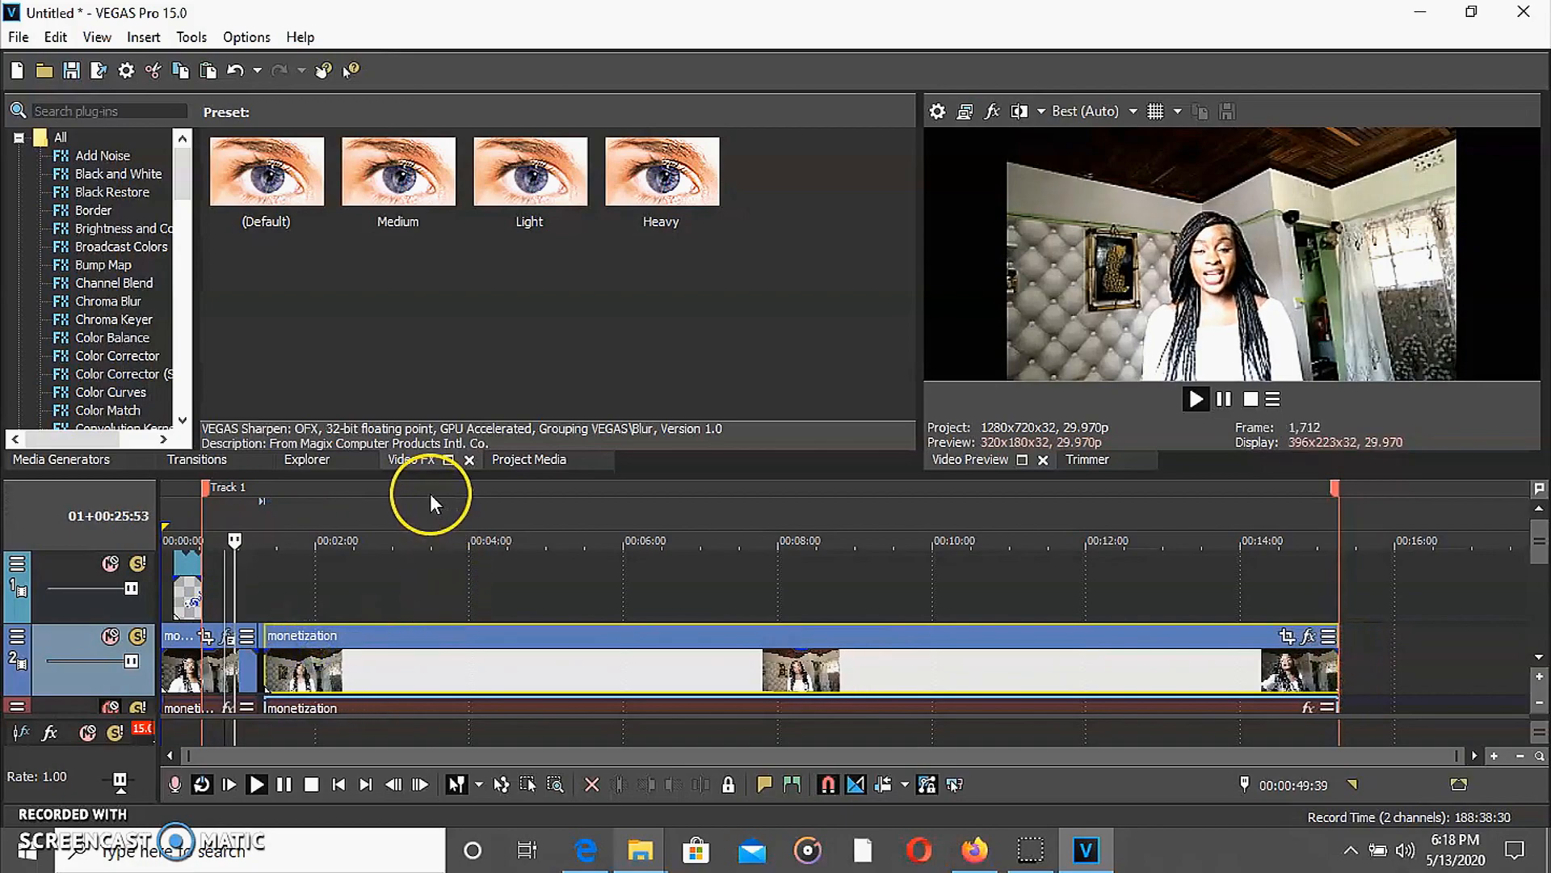
click(430, 517)
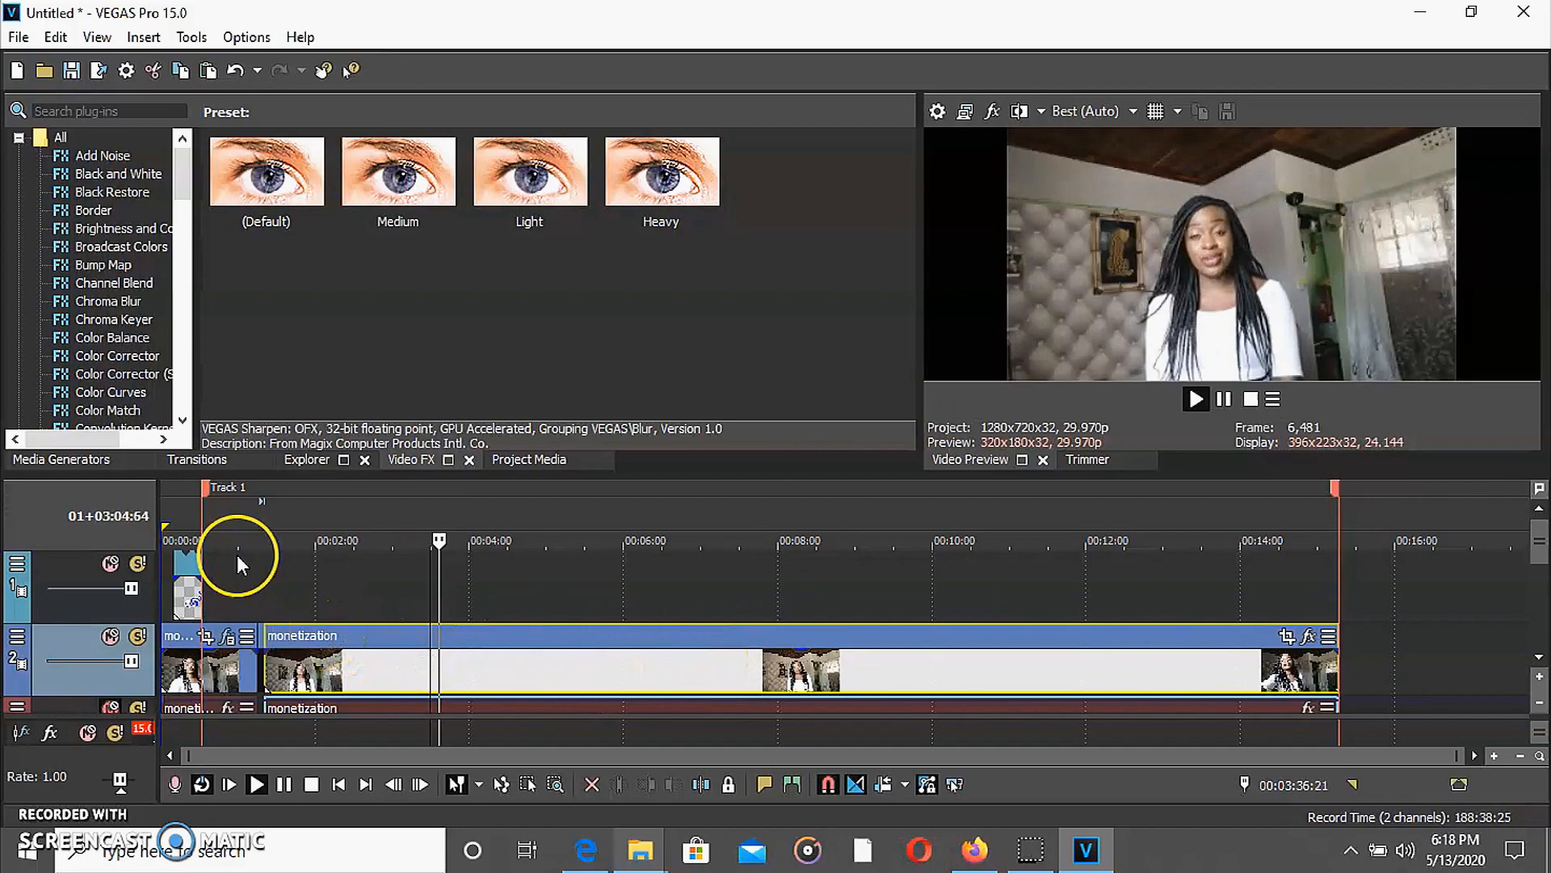
click(215, 521)
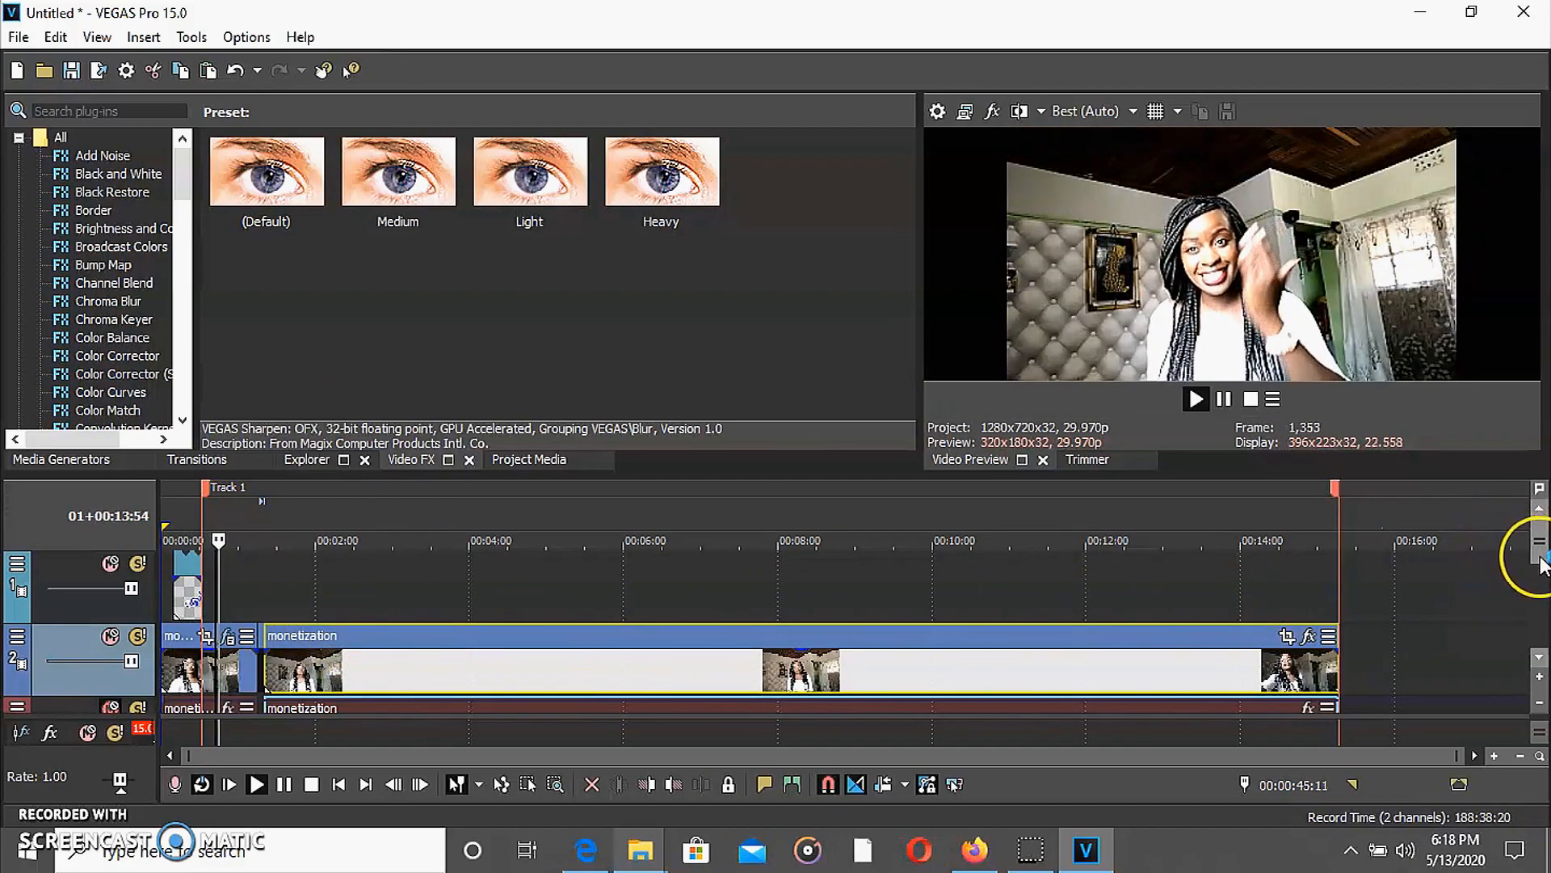
Mute the soundtrack's audio track below the monetization audio
drag(1542, 559, 1543, 613)
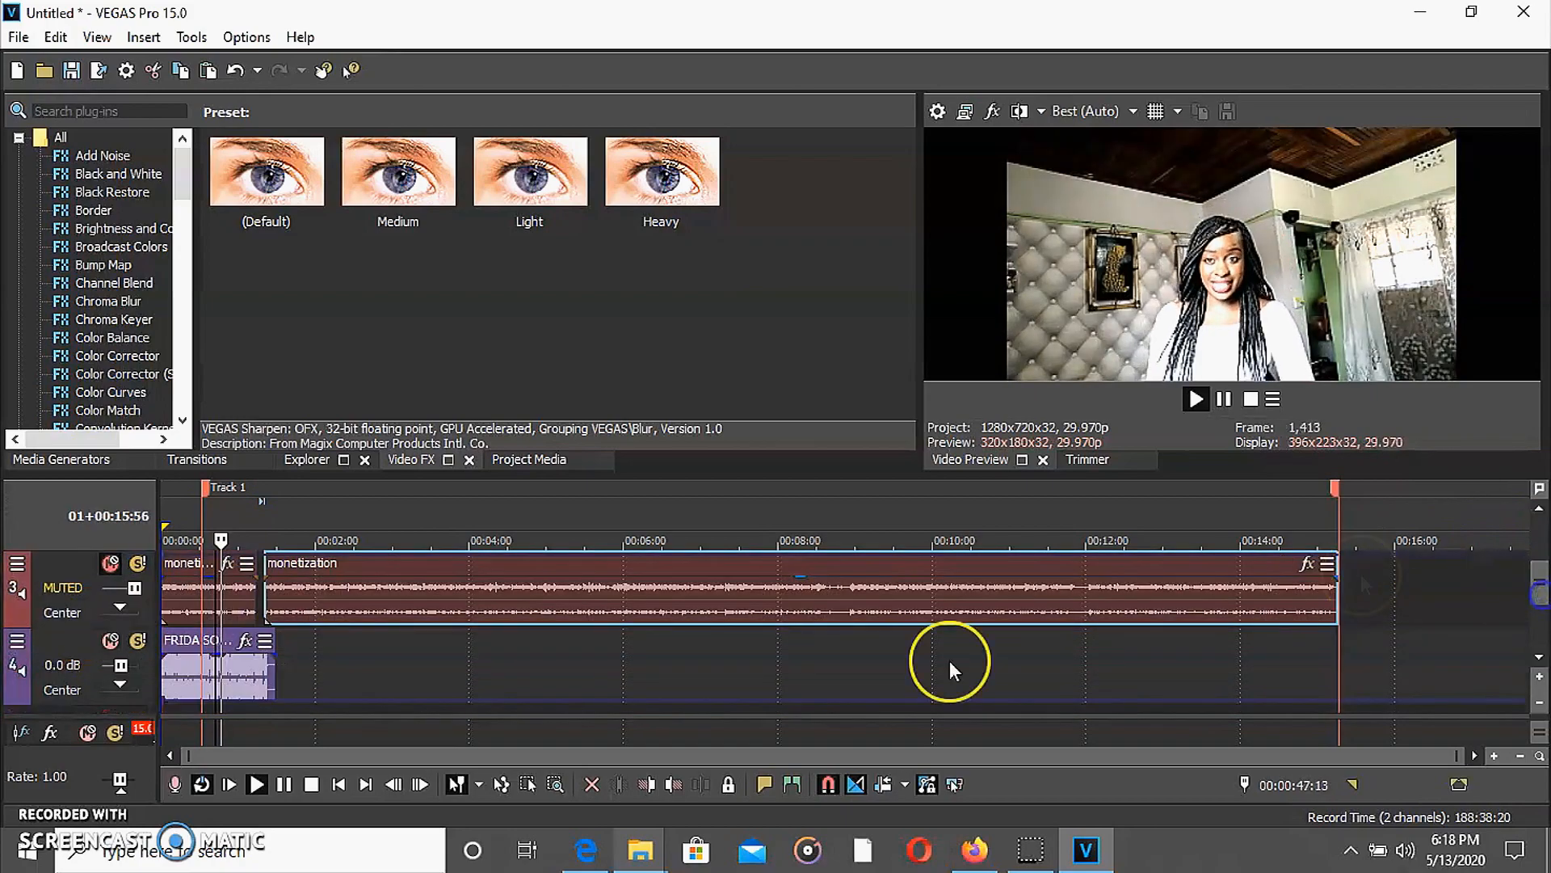
click(109, 640)
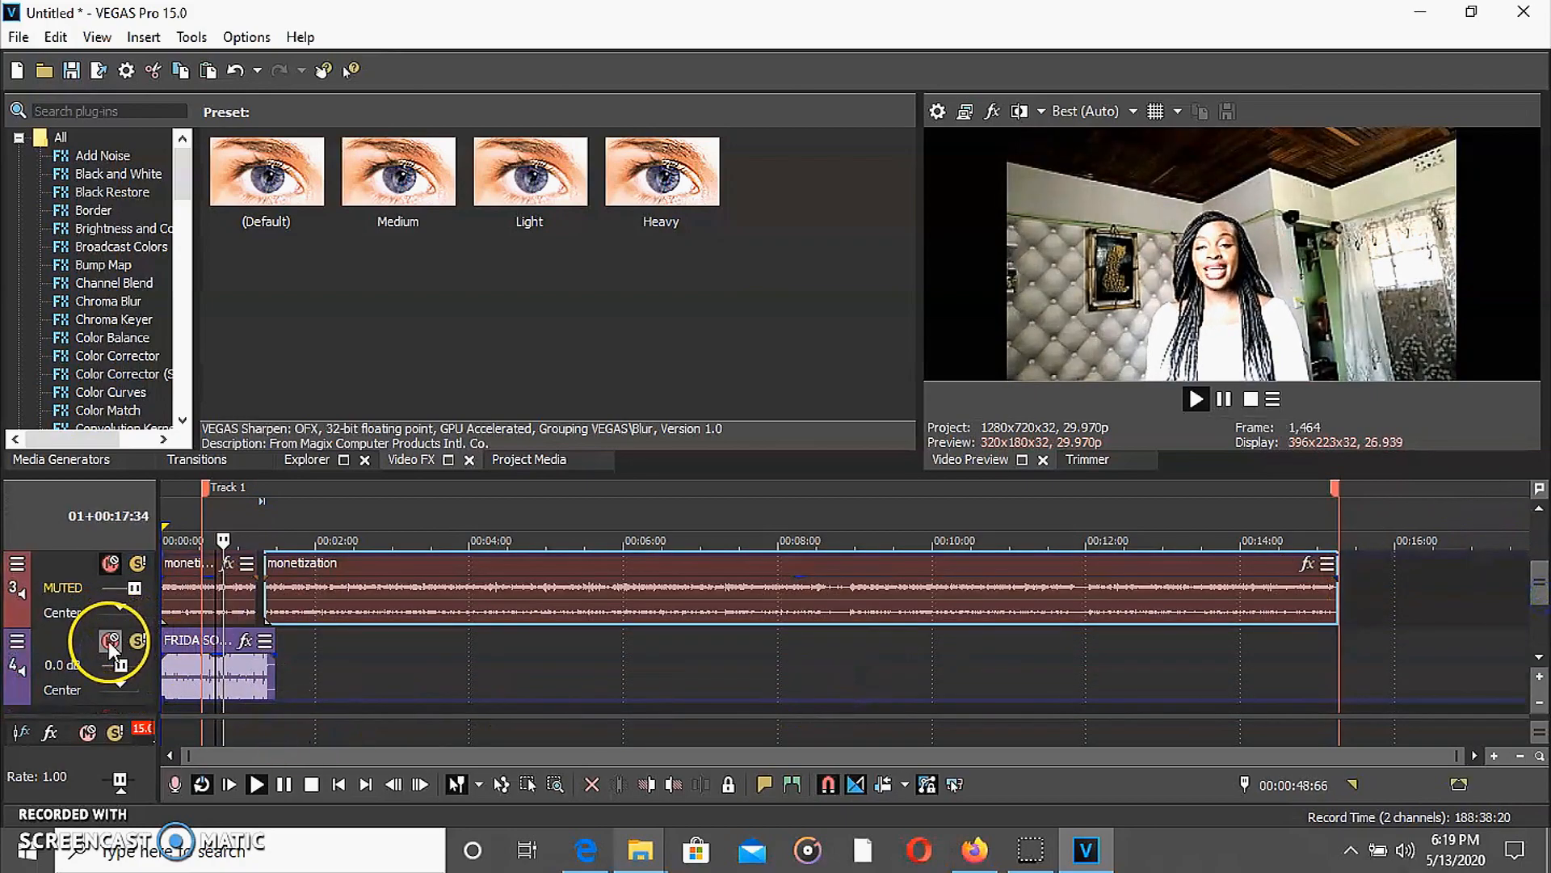
Copy the first monetization clip's event attributes onto the second monetization clip and play part of the second clip to check the look
drag(1541, 600, 1541, 575)
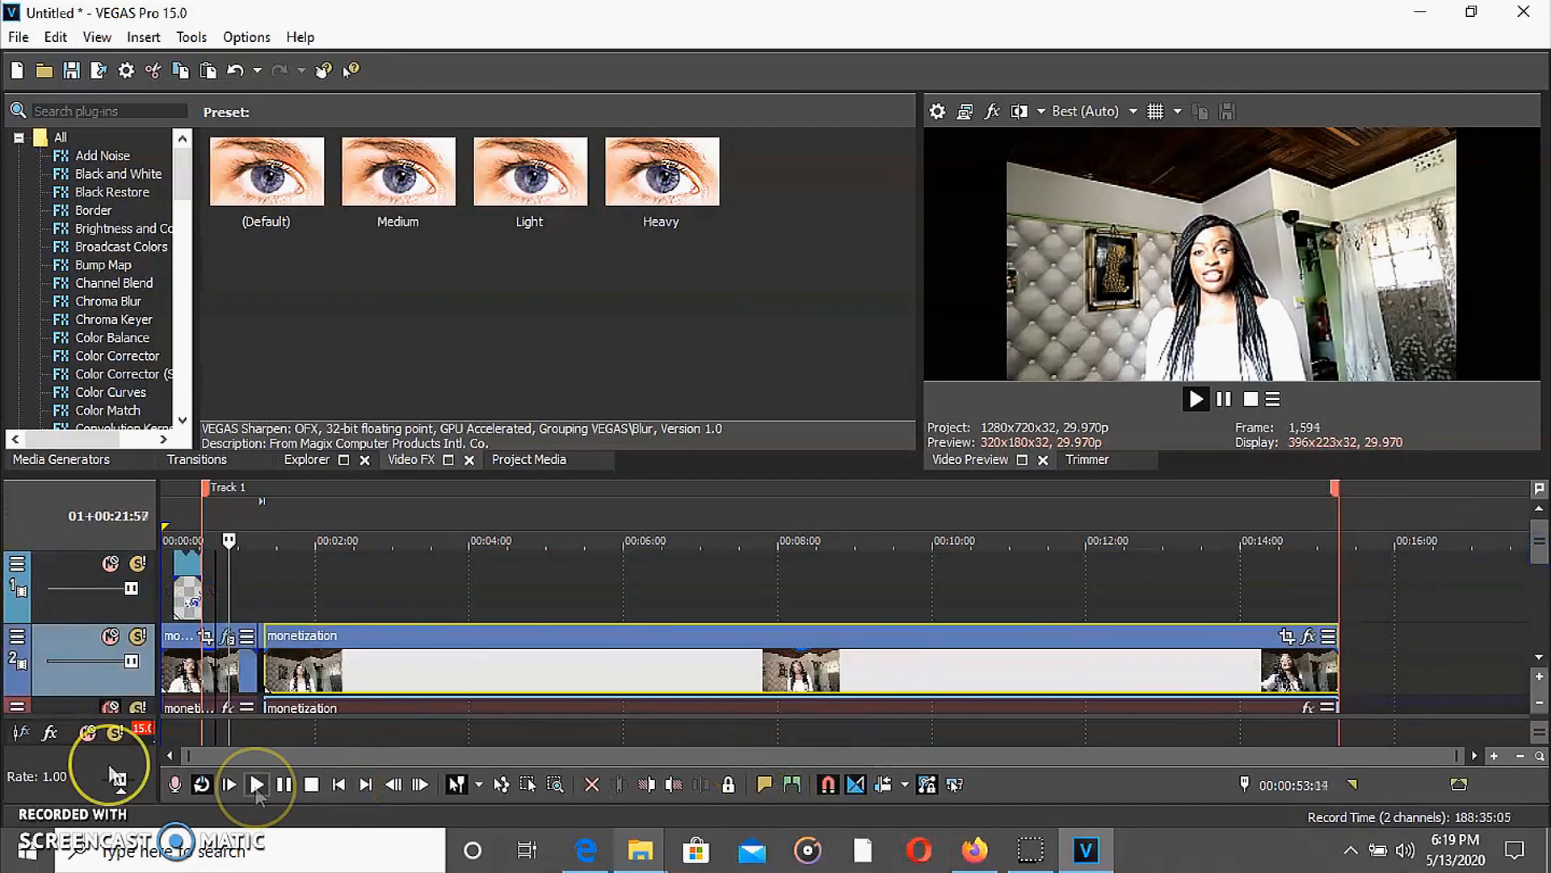
click(211, 668)
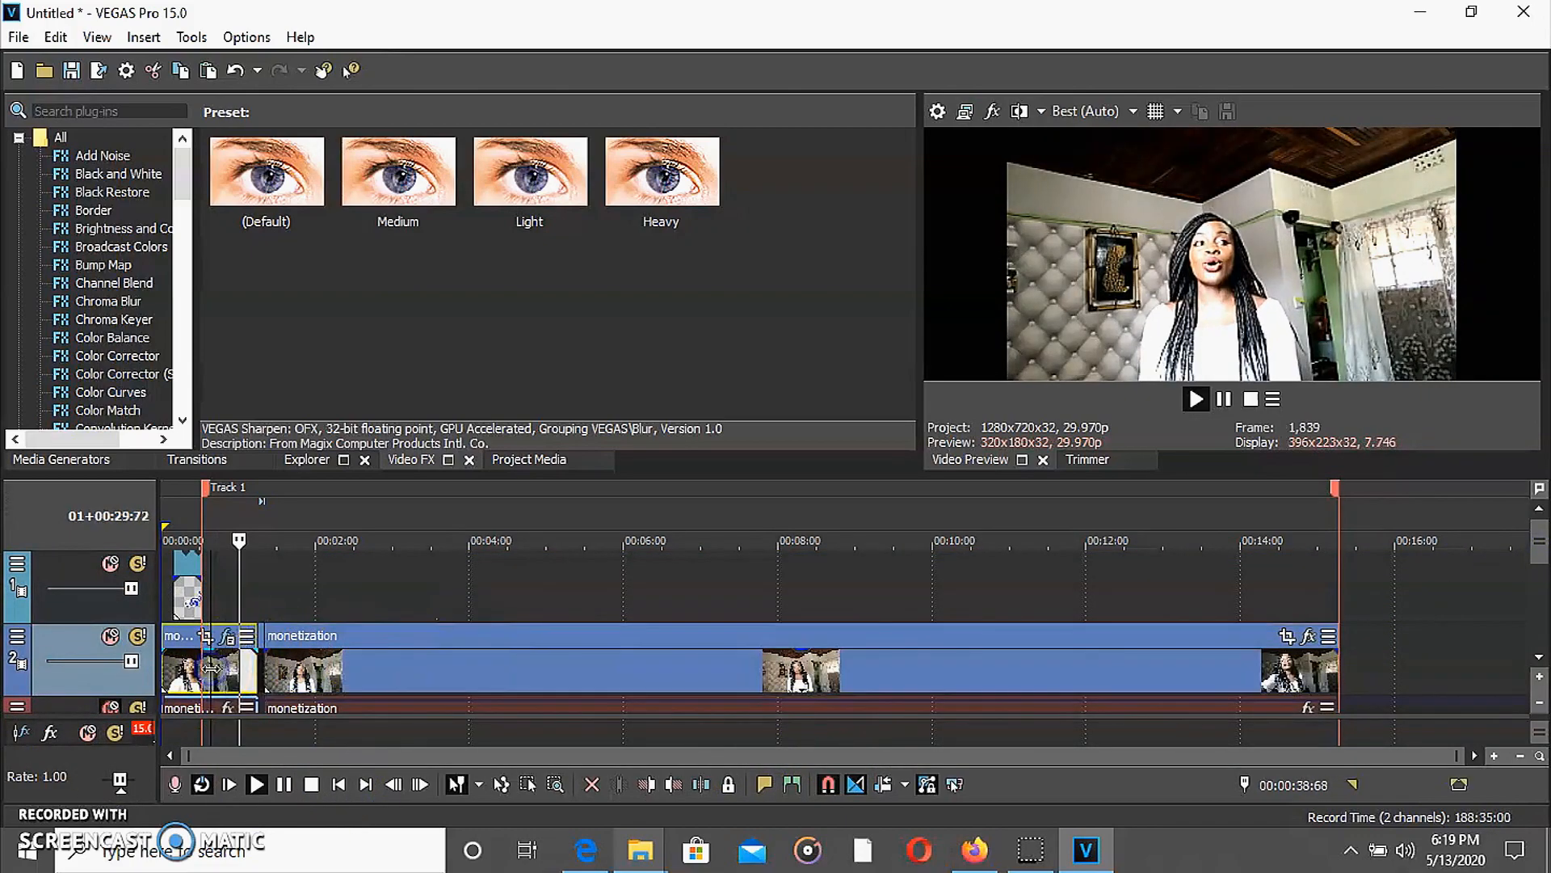
right_click(211, 668)
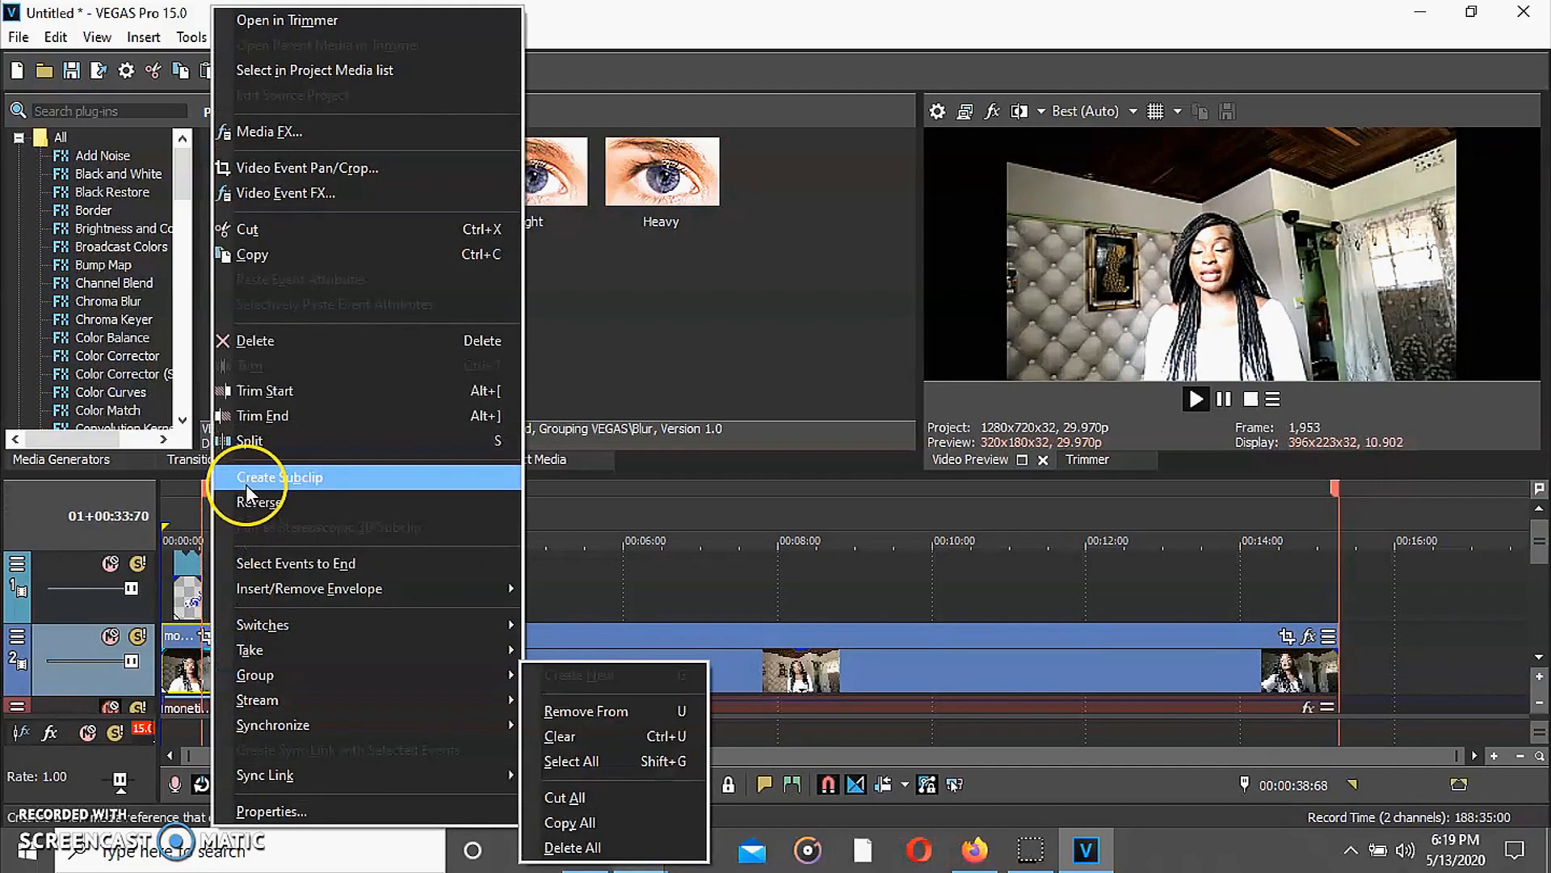
click(253, 256)
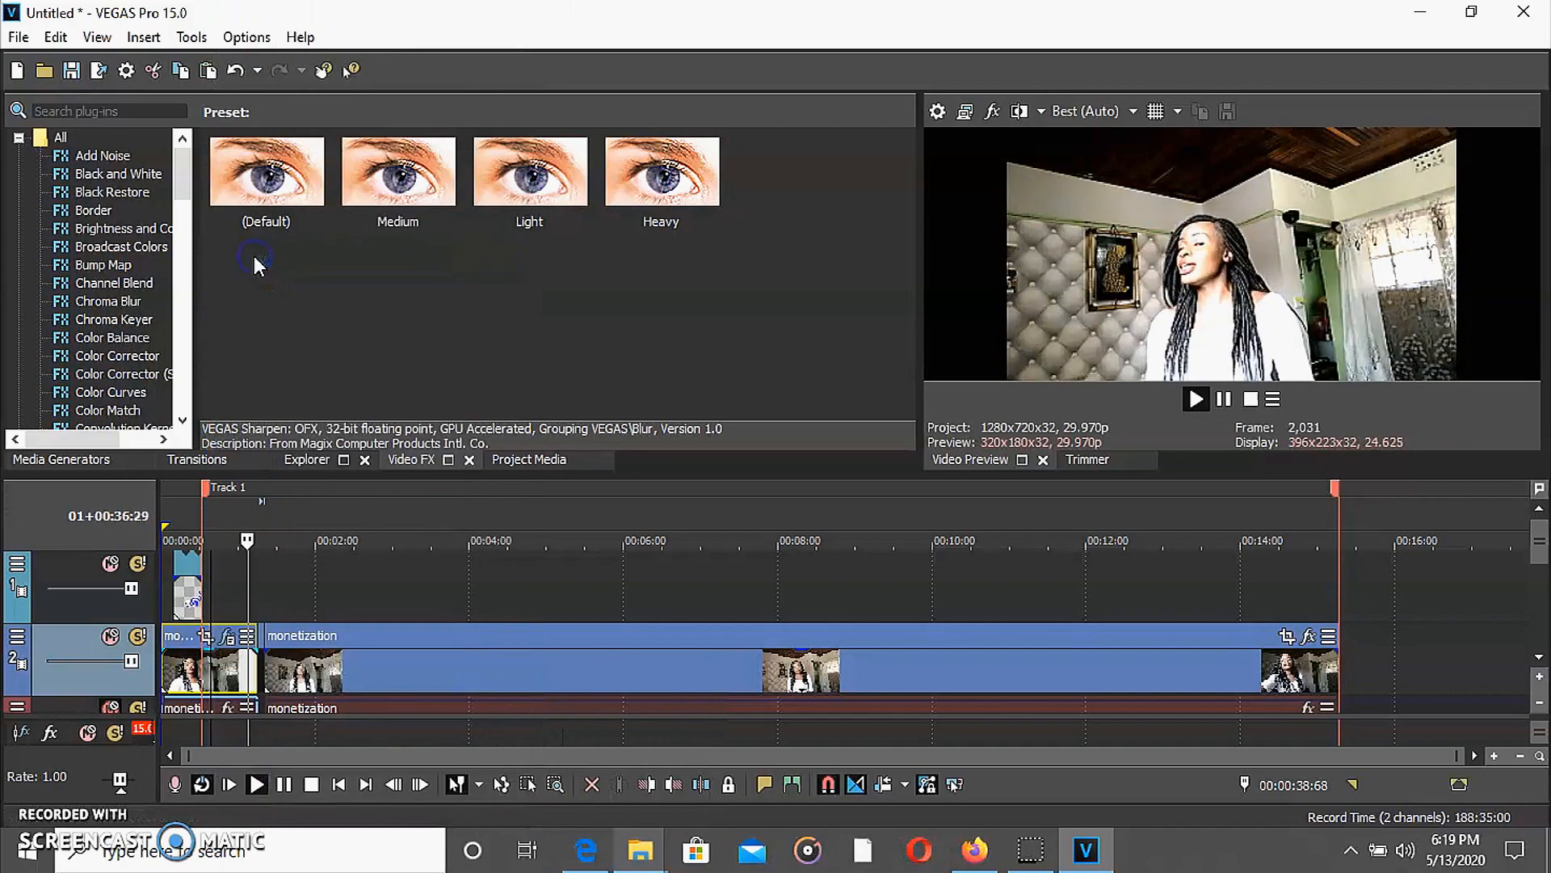
click(496, 668)
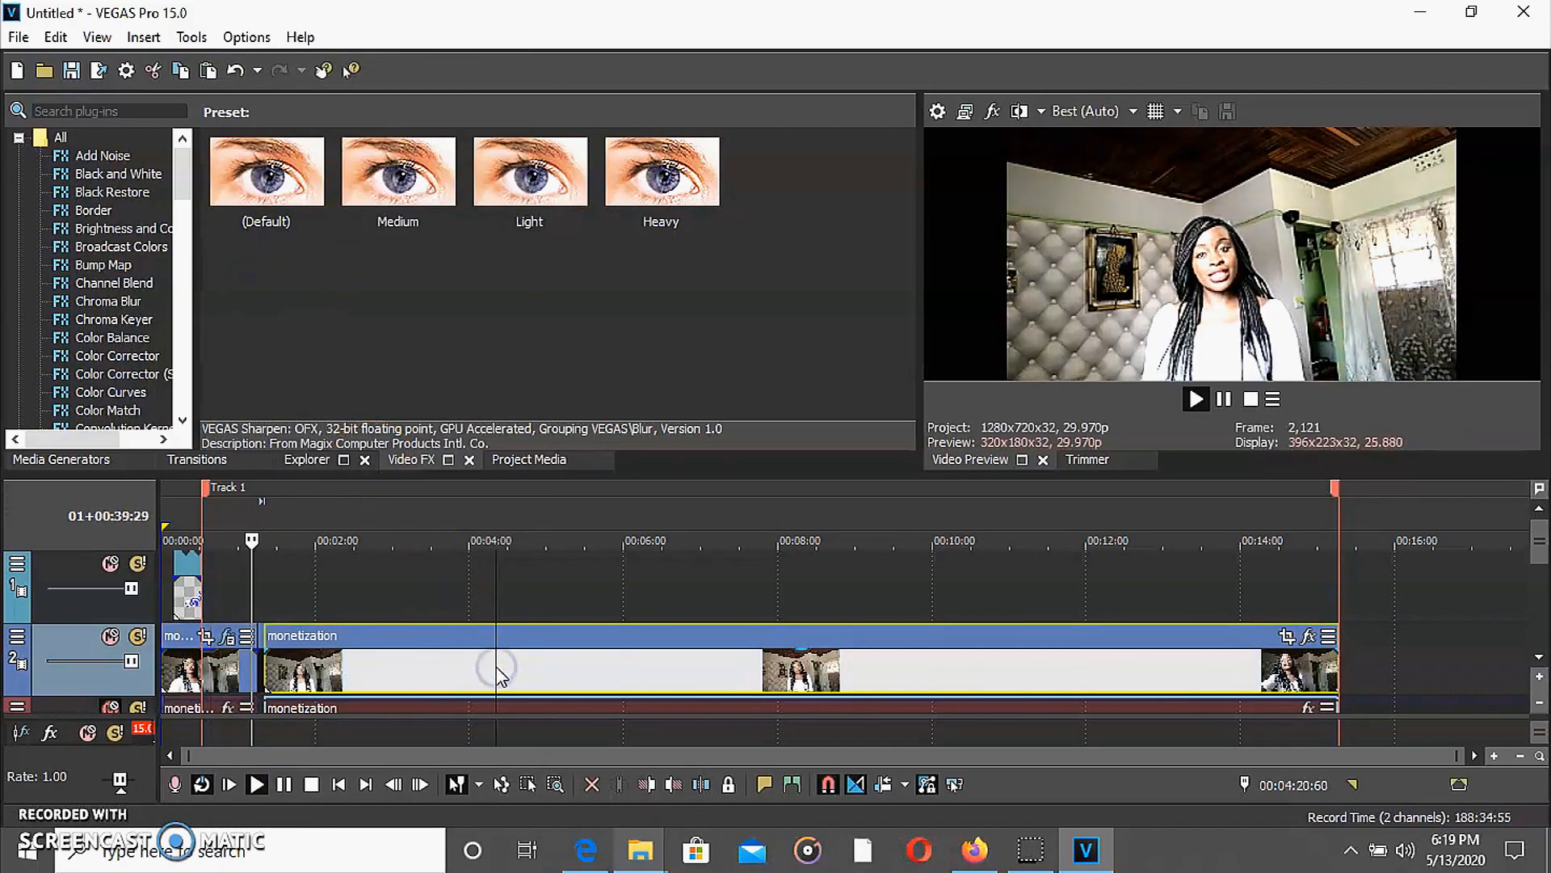
right_click(539, 671)
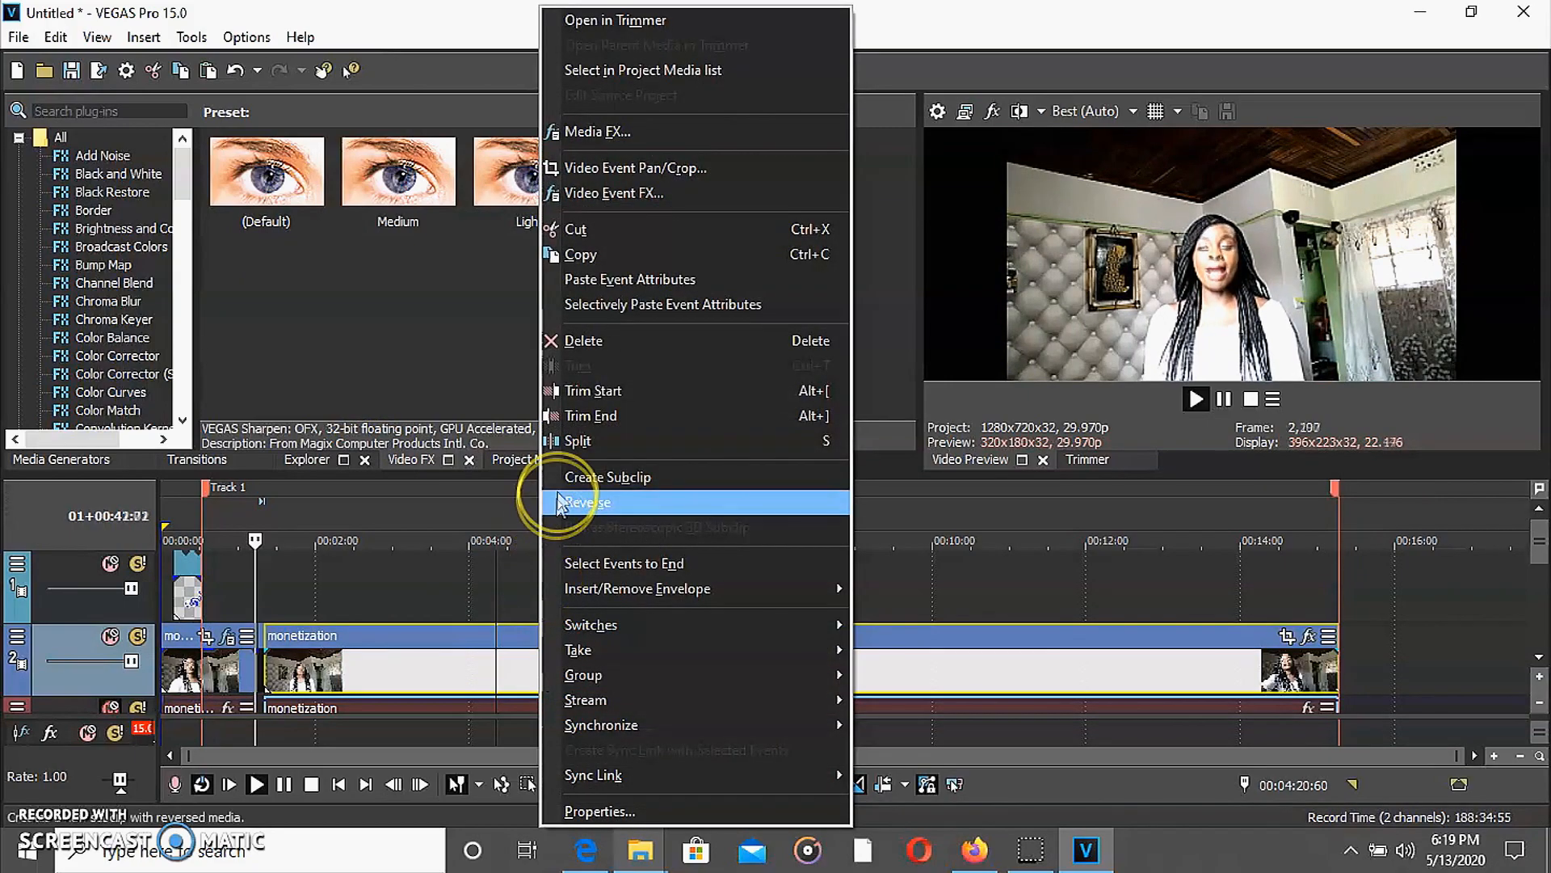
click(595, 284)
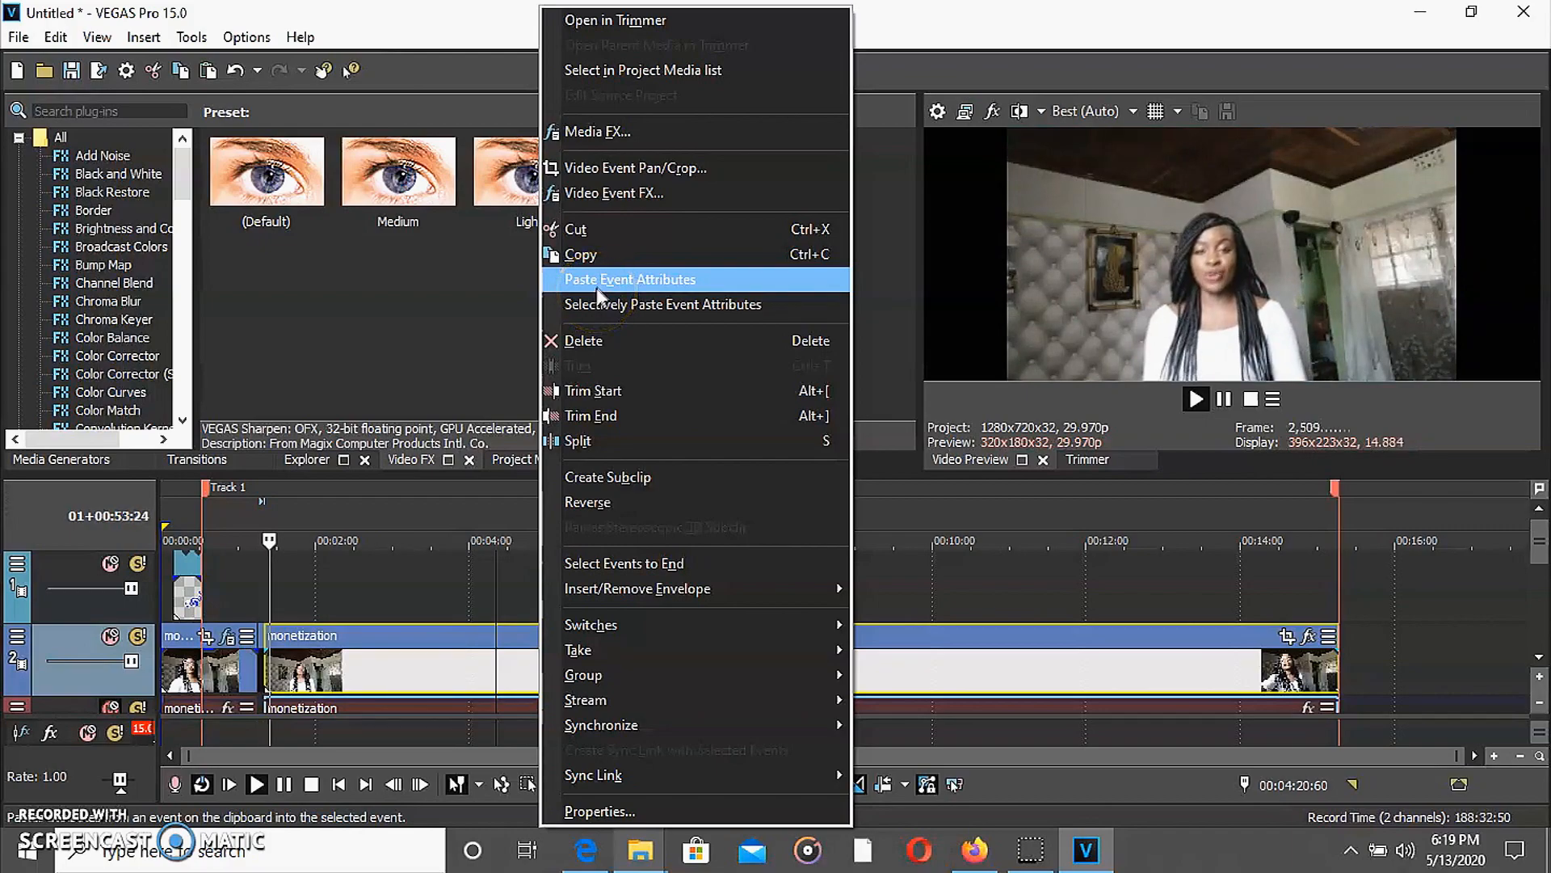
click(603, 284)
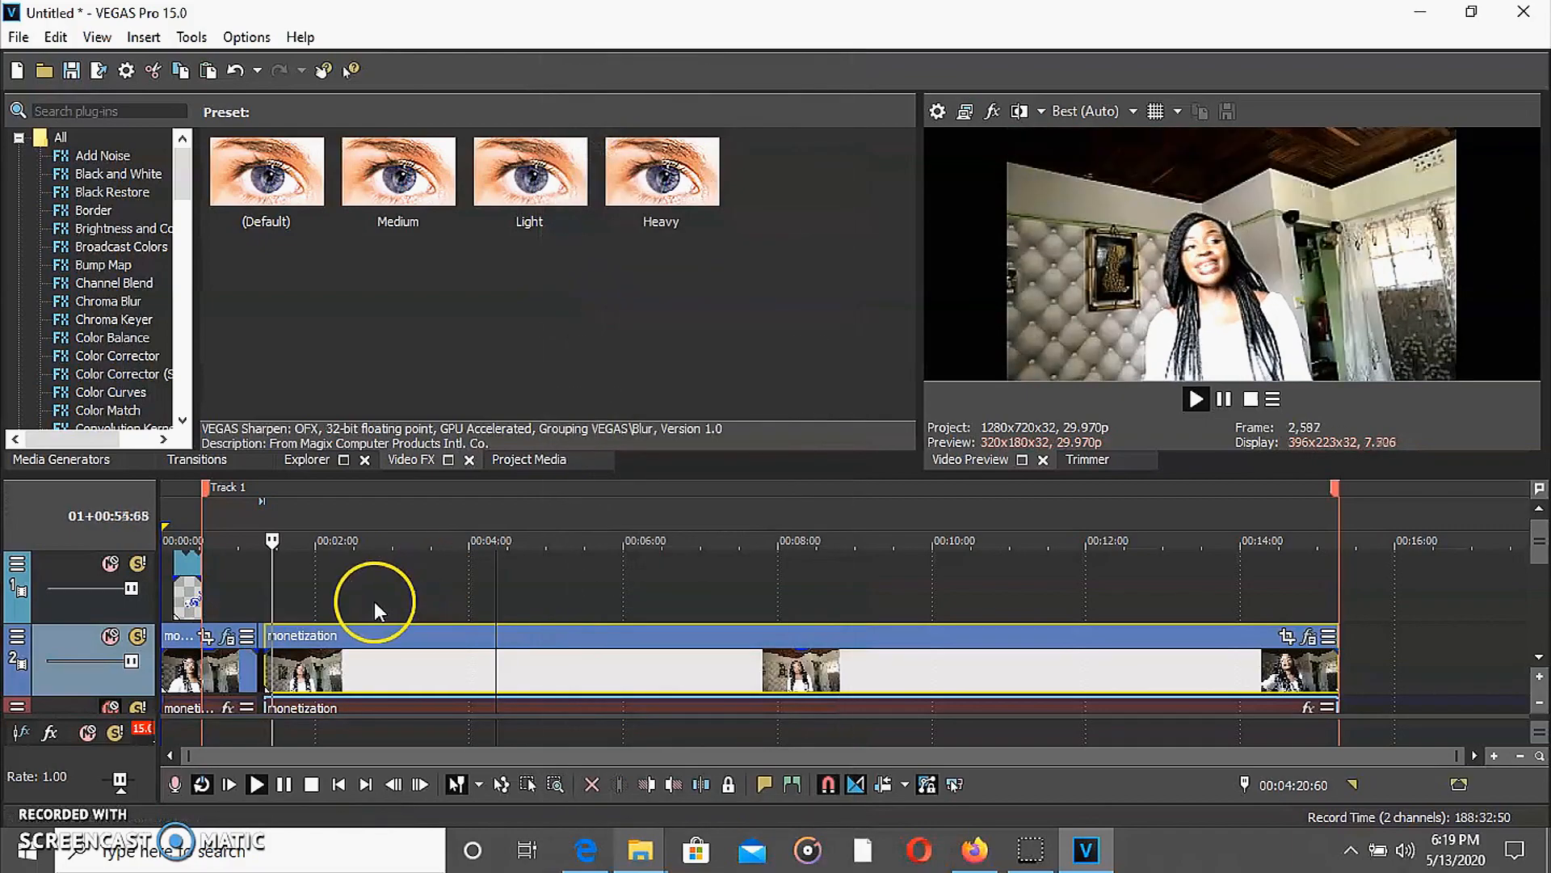
click(589, 535)
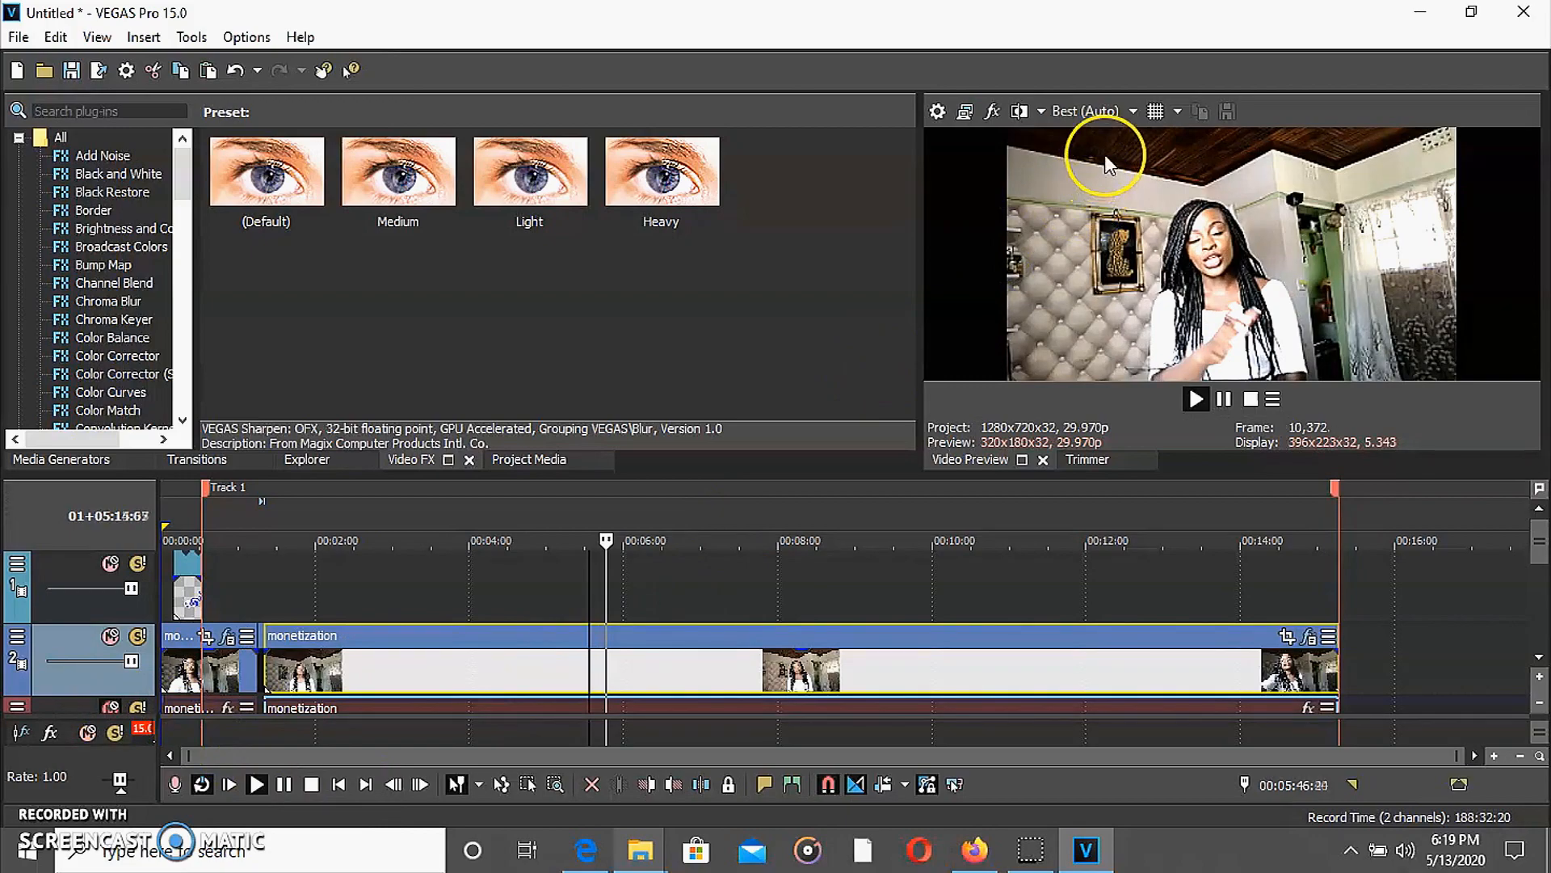
Switch the video preview quality to Draft (Auto) to compare the picture, and return it to Best (Auto)
click(1134, 111)
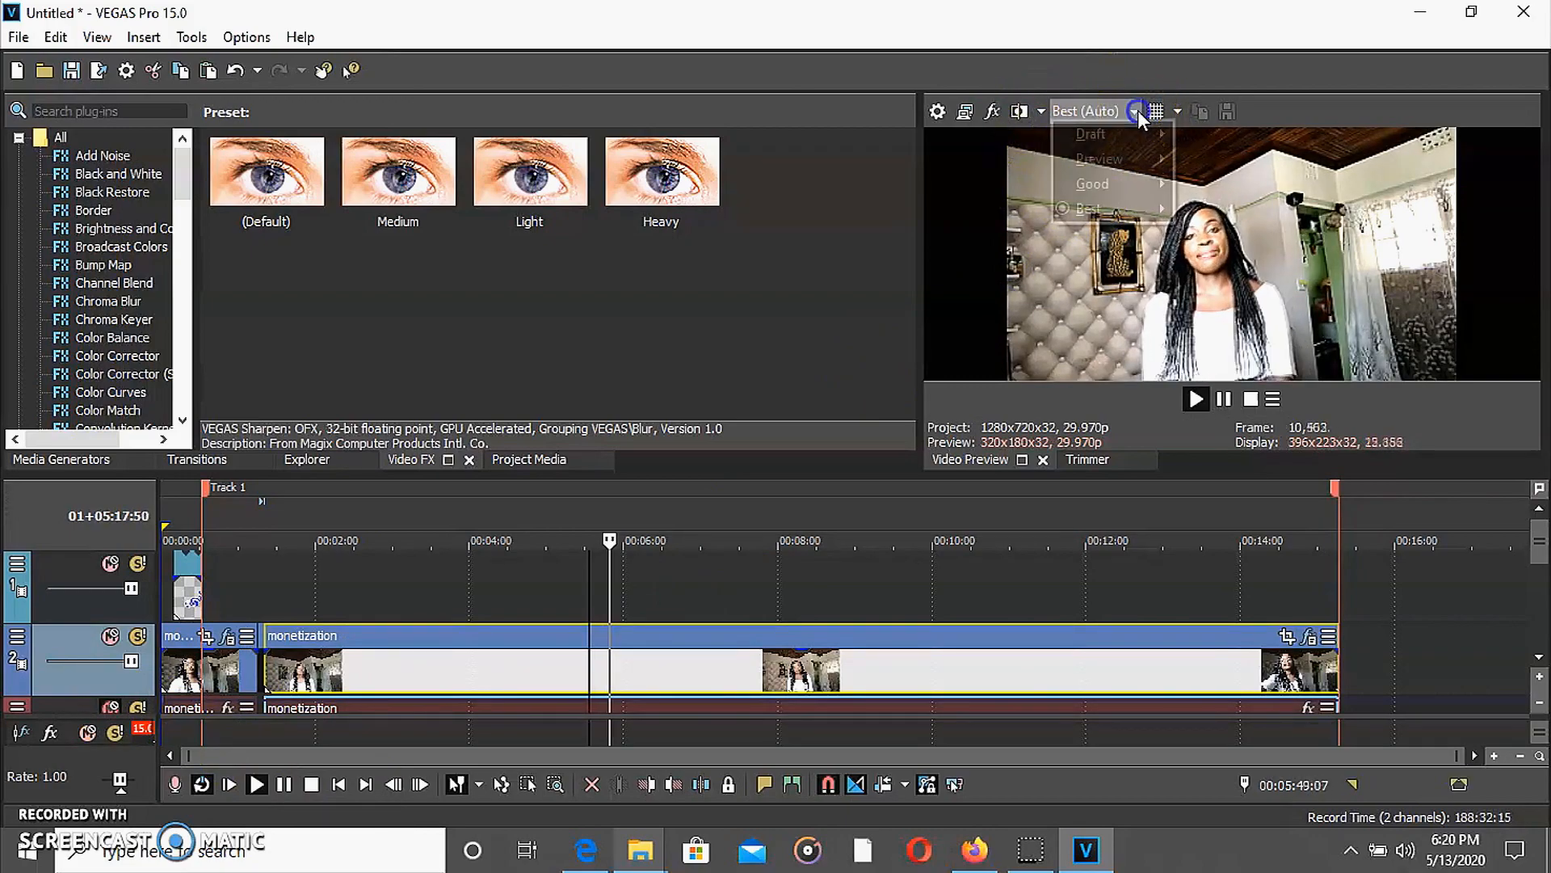
mouse_move(1139, 137)
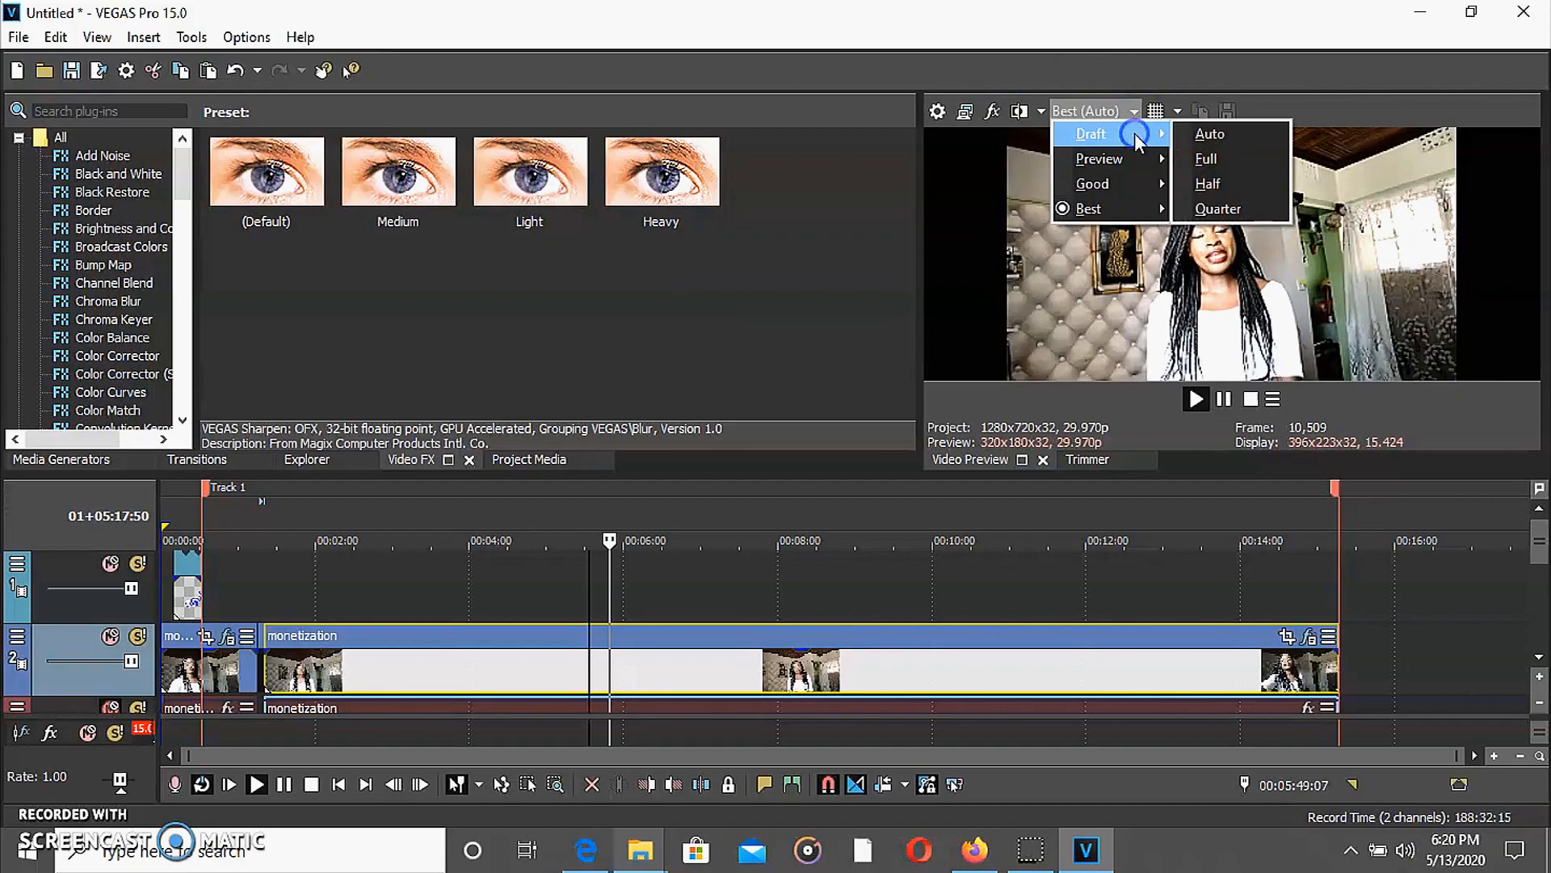
click(1211, 135)
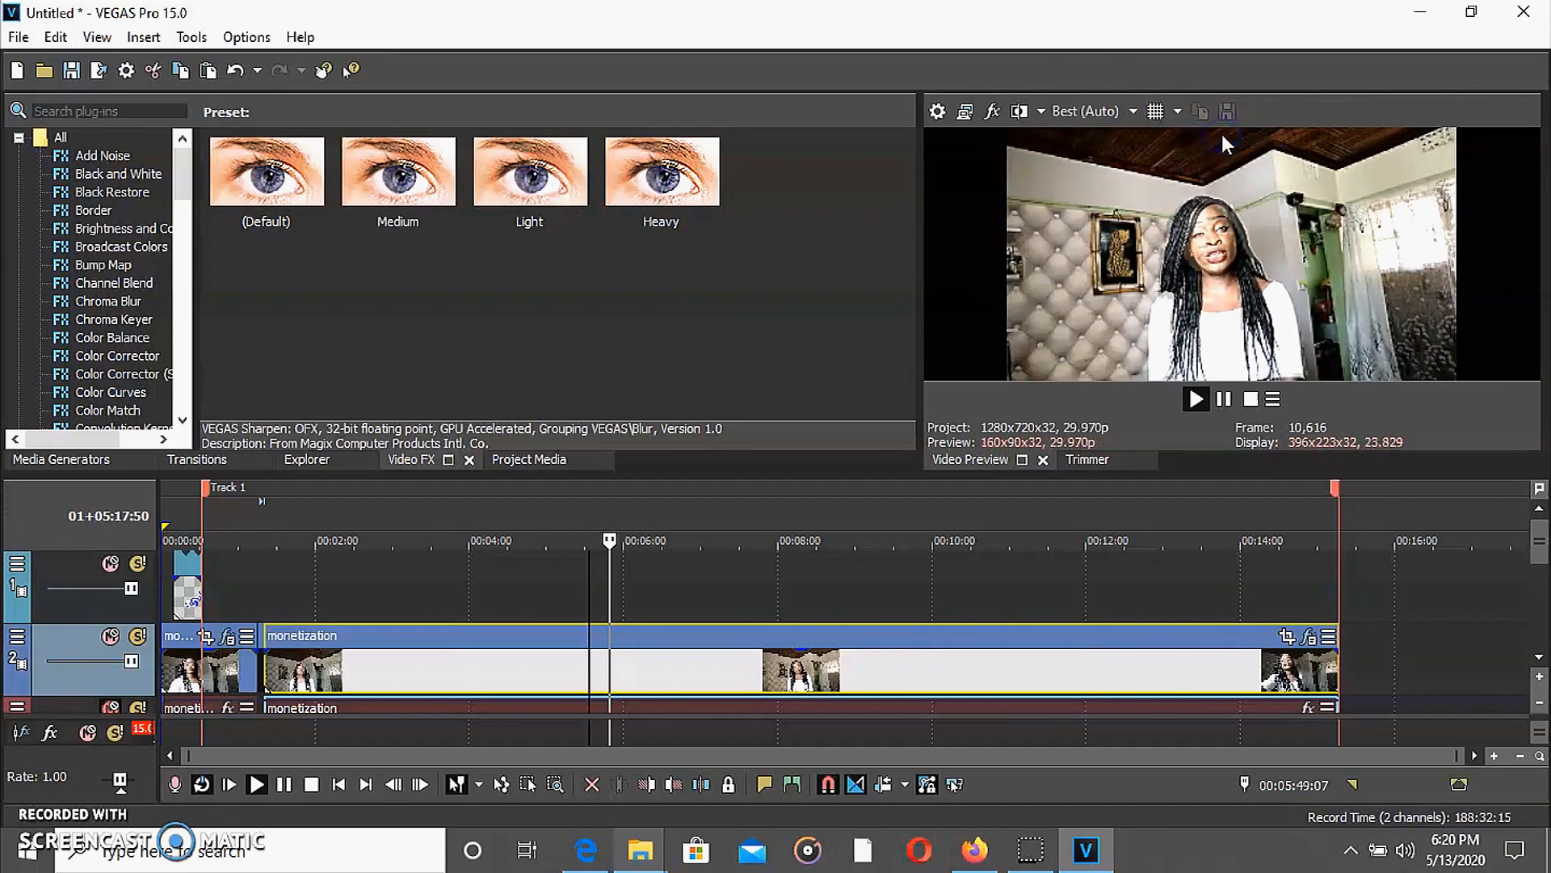
click(1189, 215)
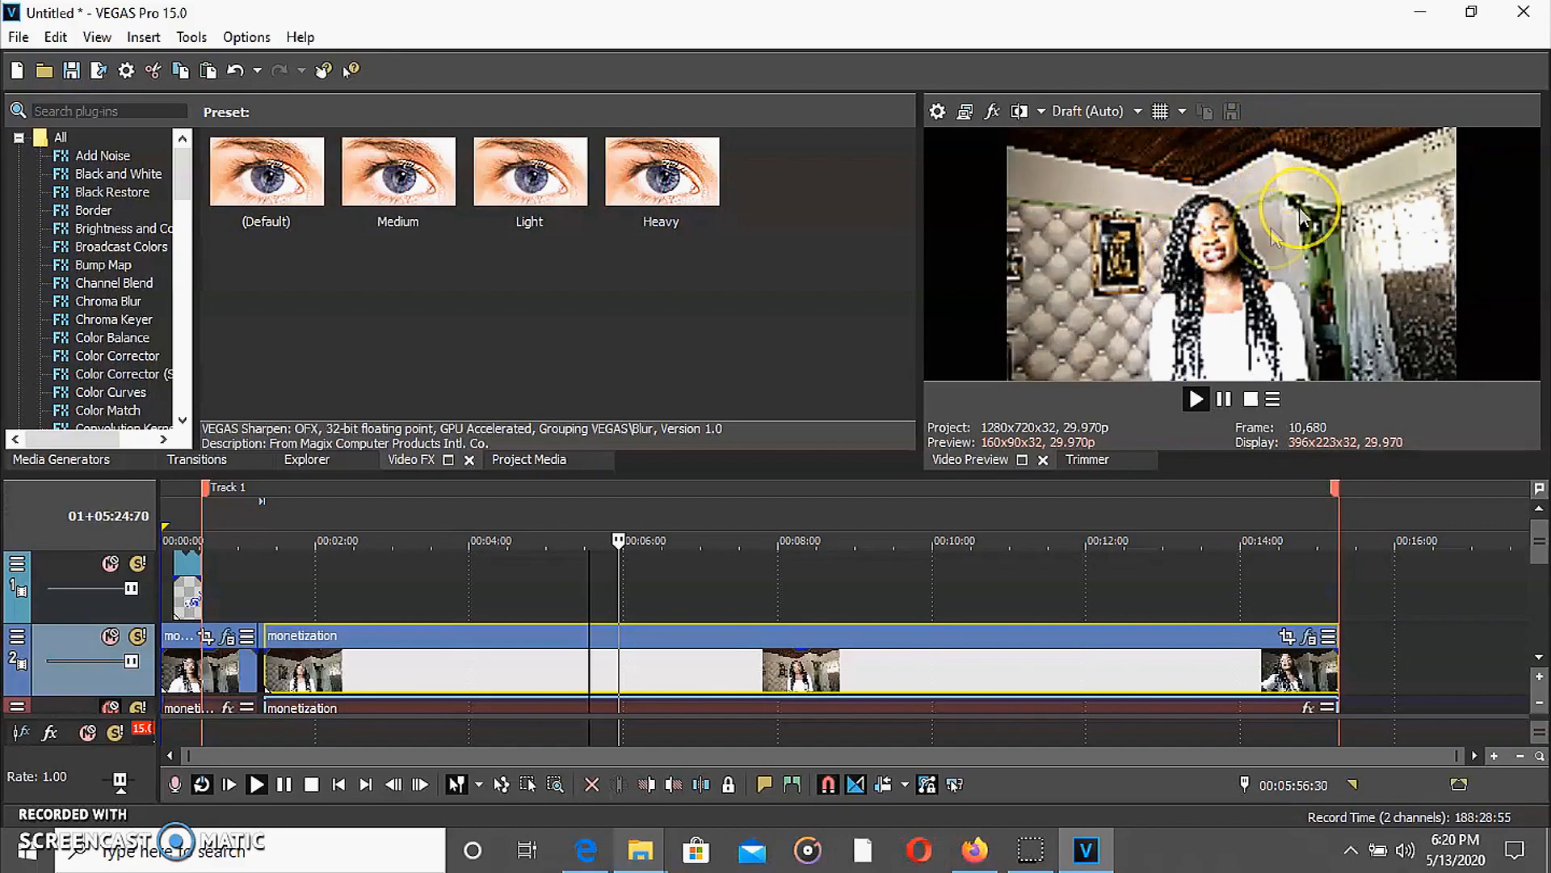
click(1138, 111)
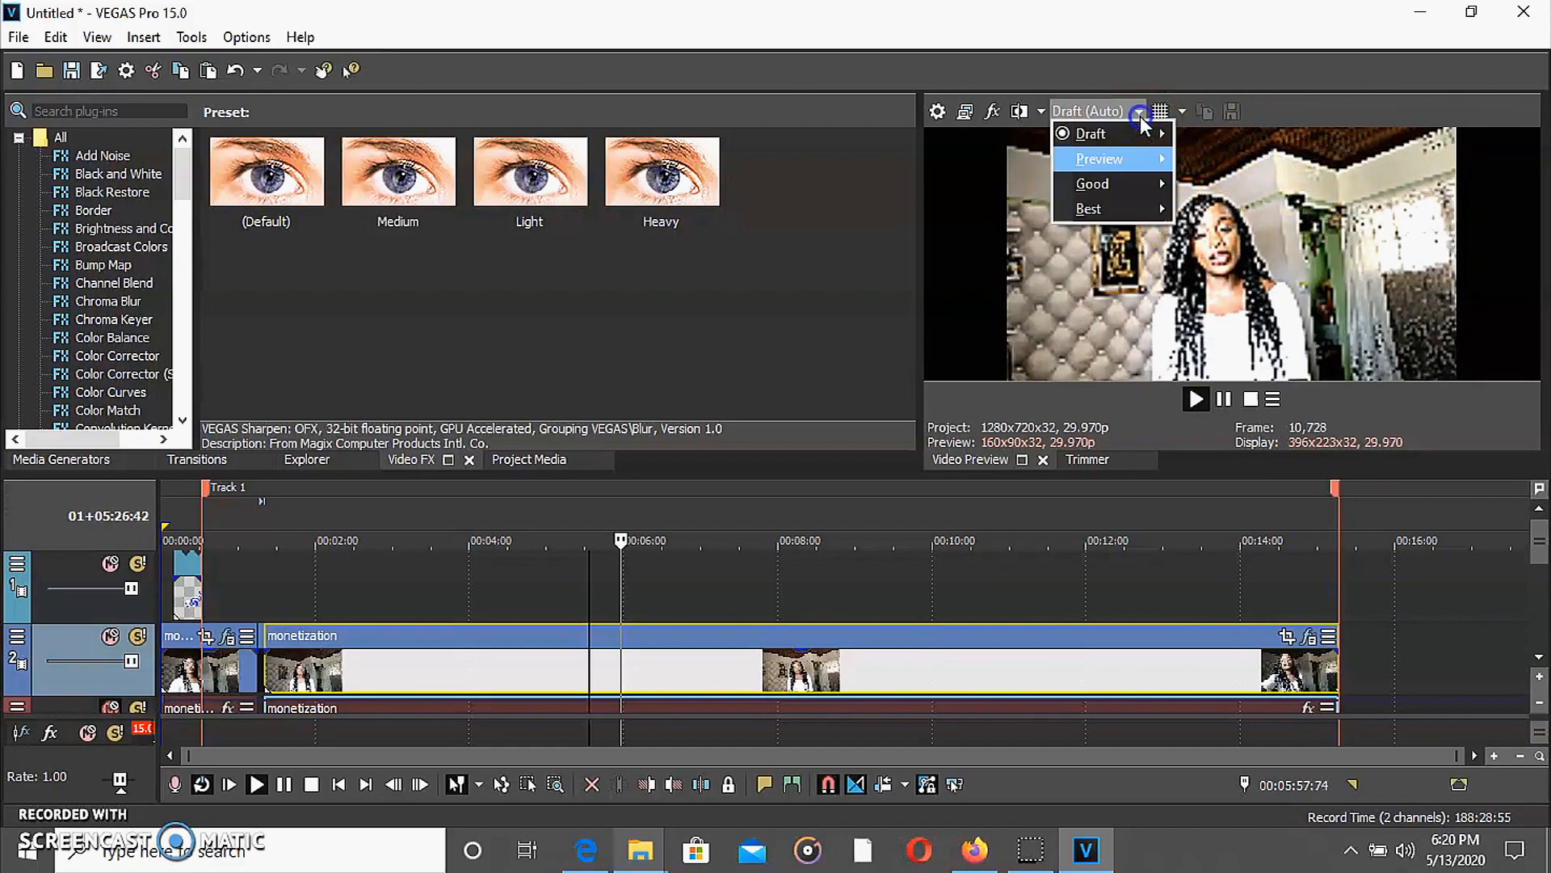
mouse_move(1135, 209)
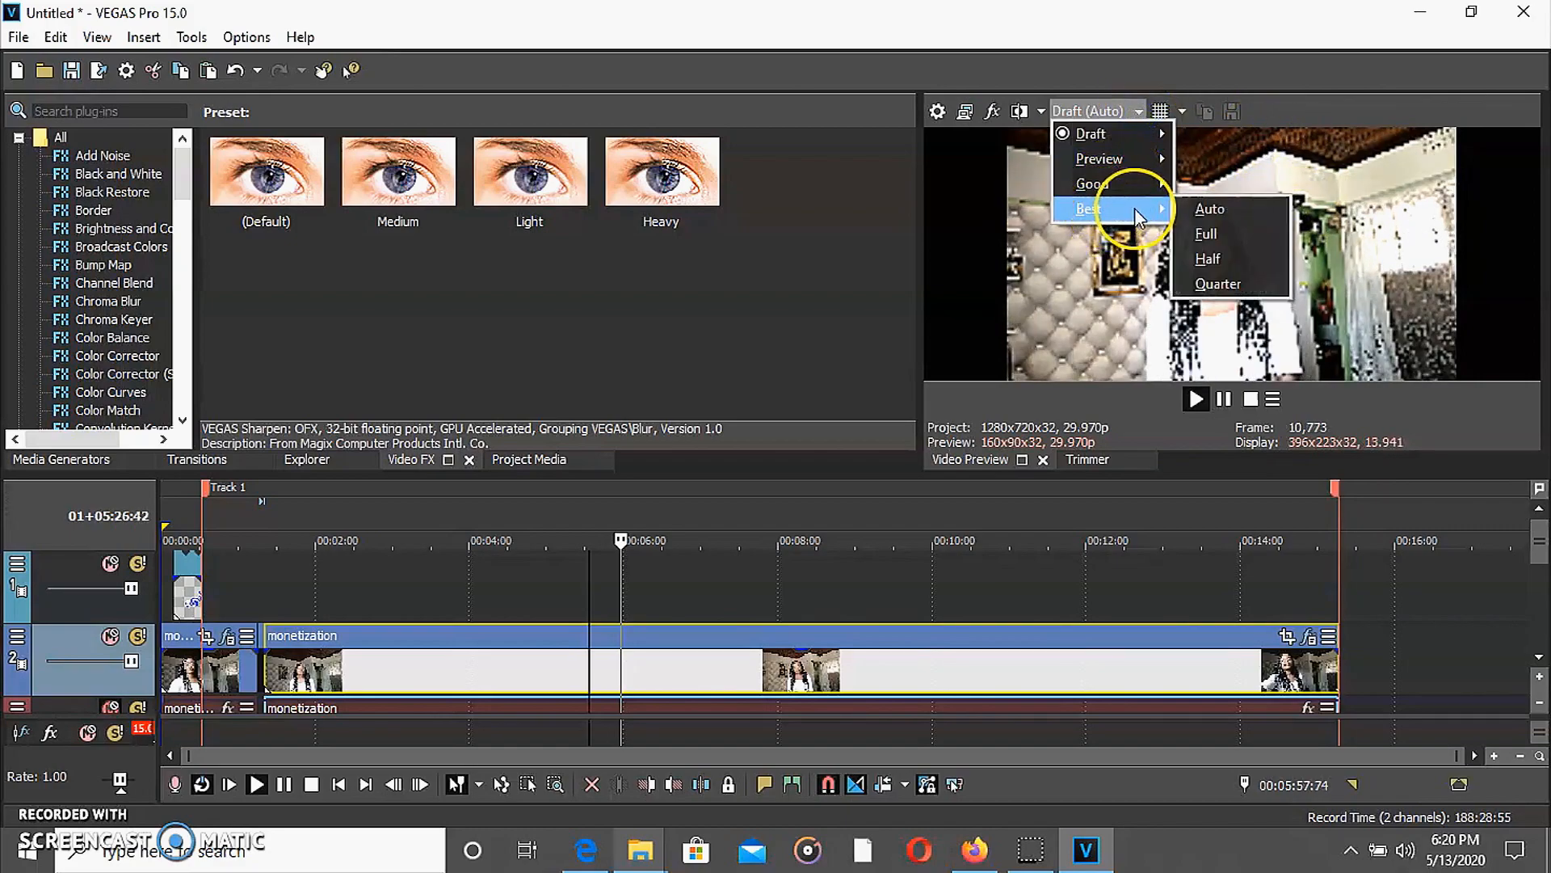
click(1136, 210)
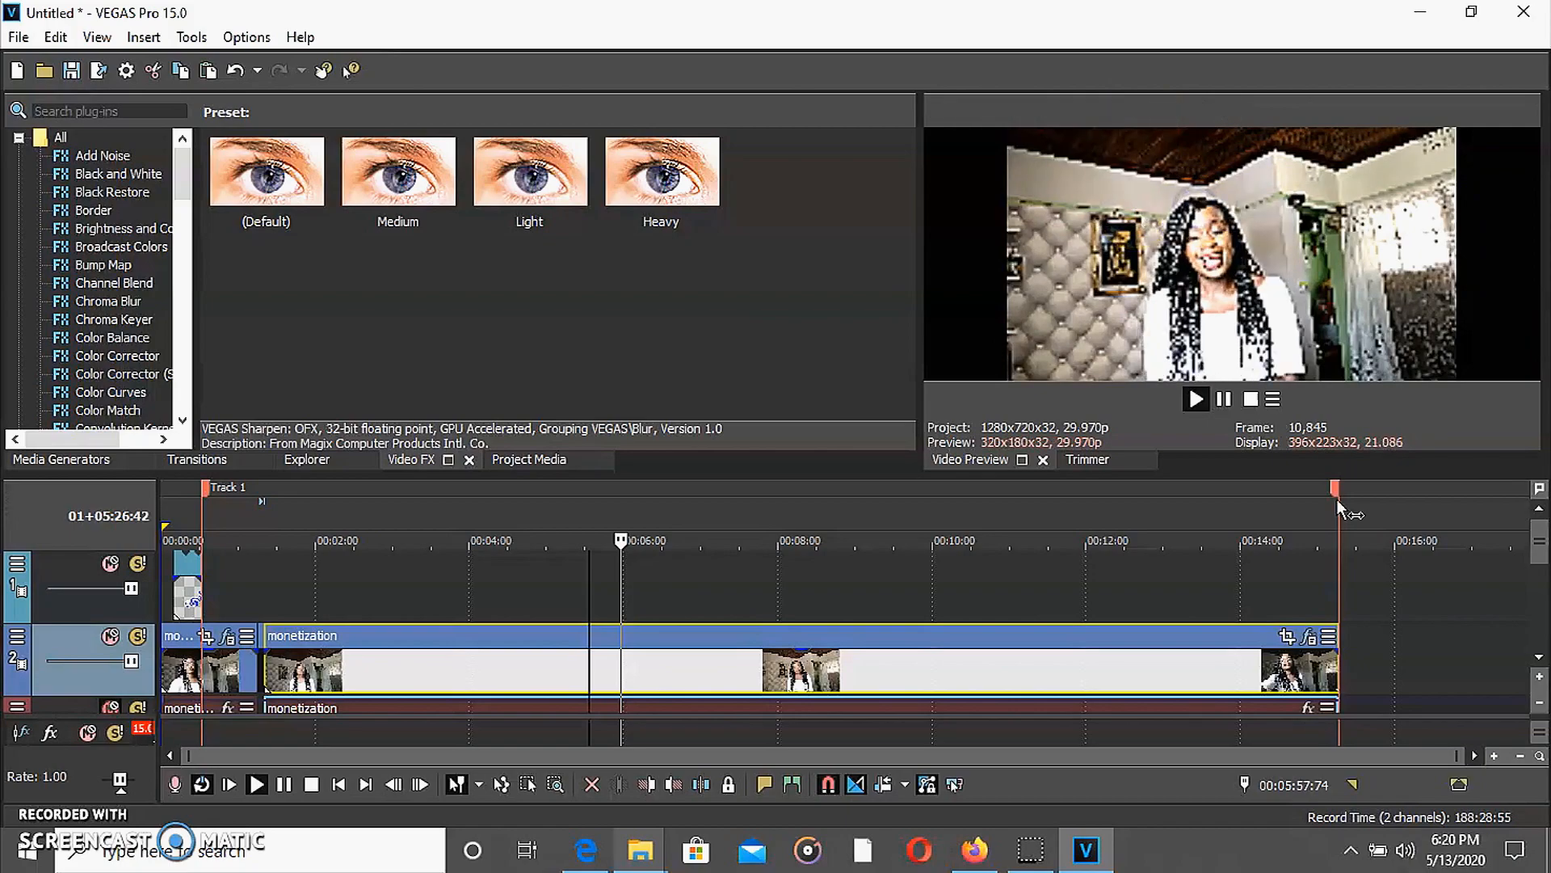
click(1293, 443)
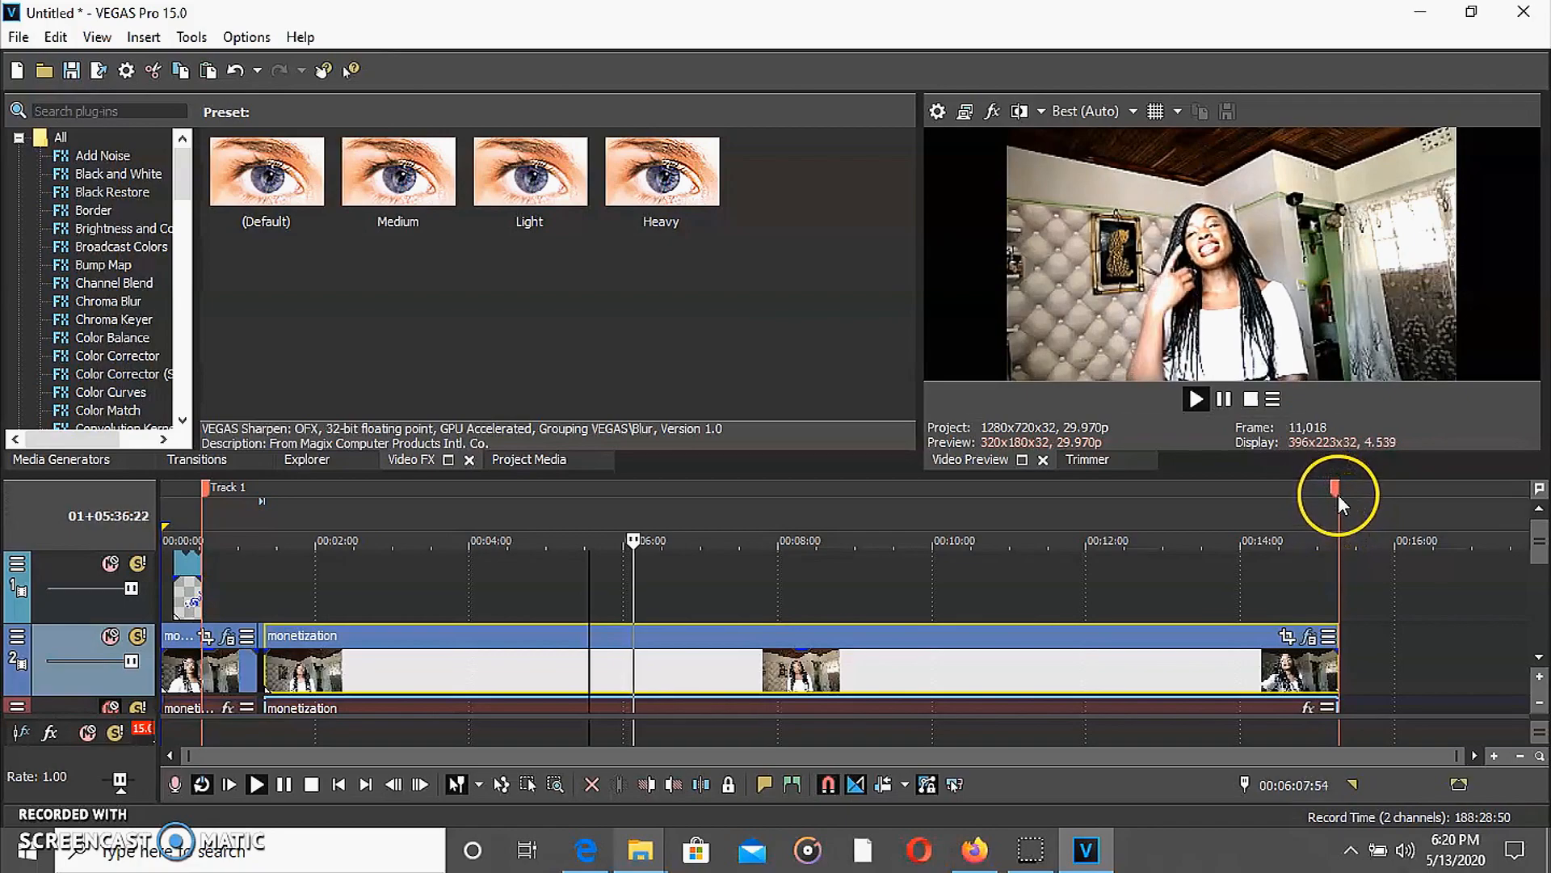
Move the end region marker past the last clip to about 00:16:00 and select the timeline from 00:00:00 to the end of the clips
drag(1334, 496, 1283, 501)
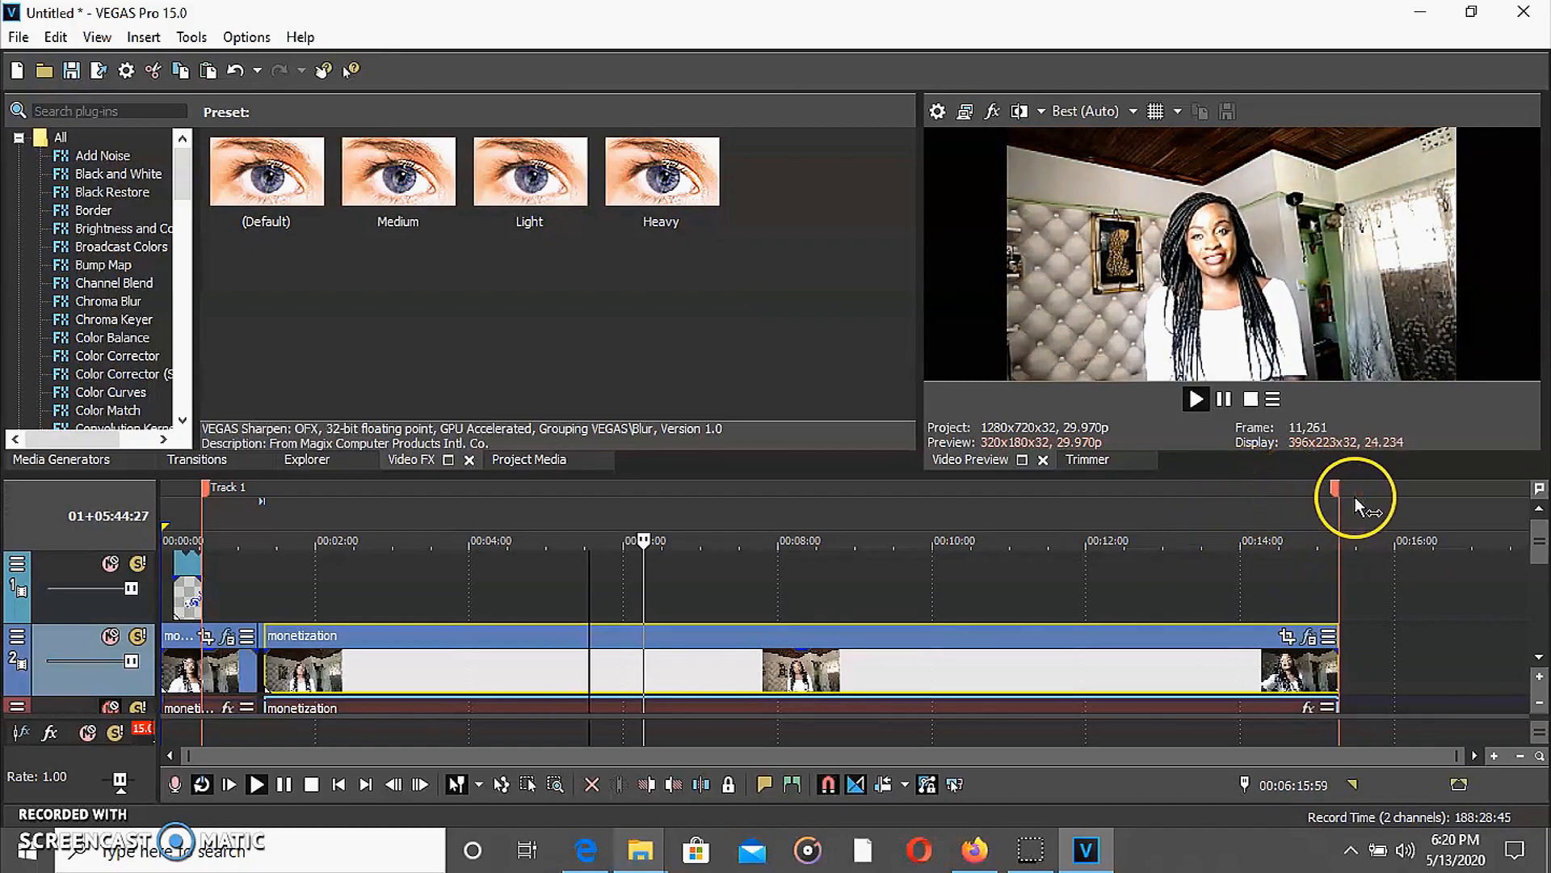
drag(1337, 493, 1392, 501)
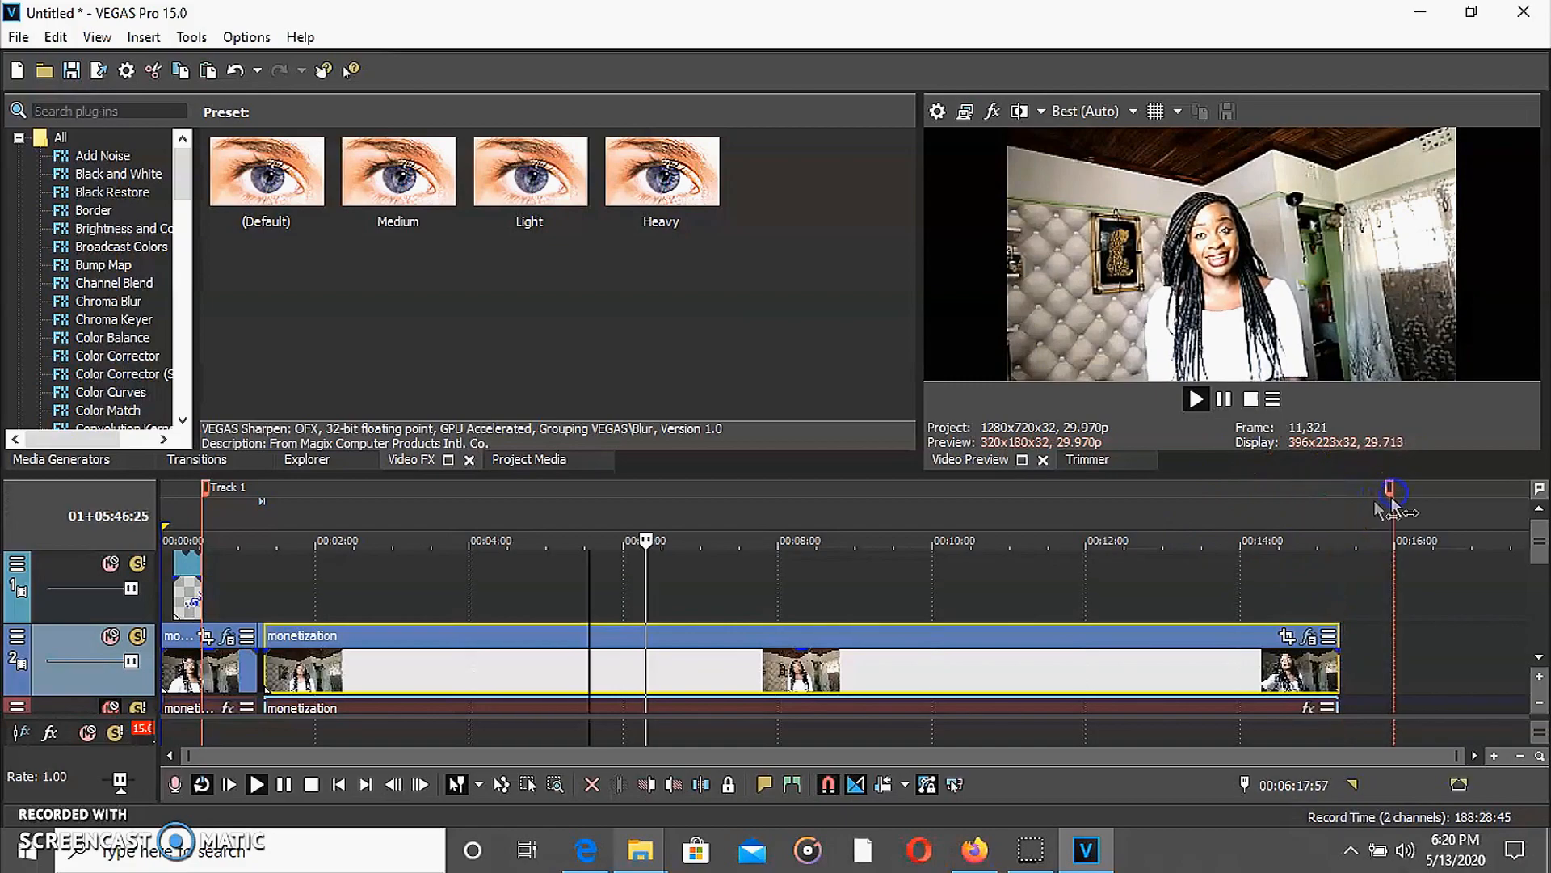
click(1333, 523)
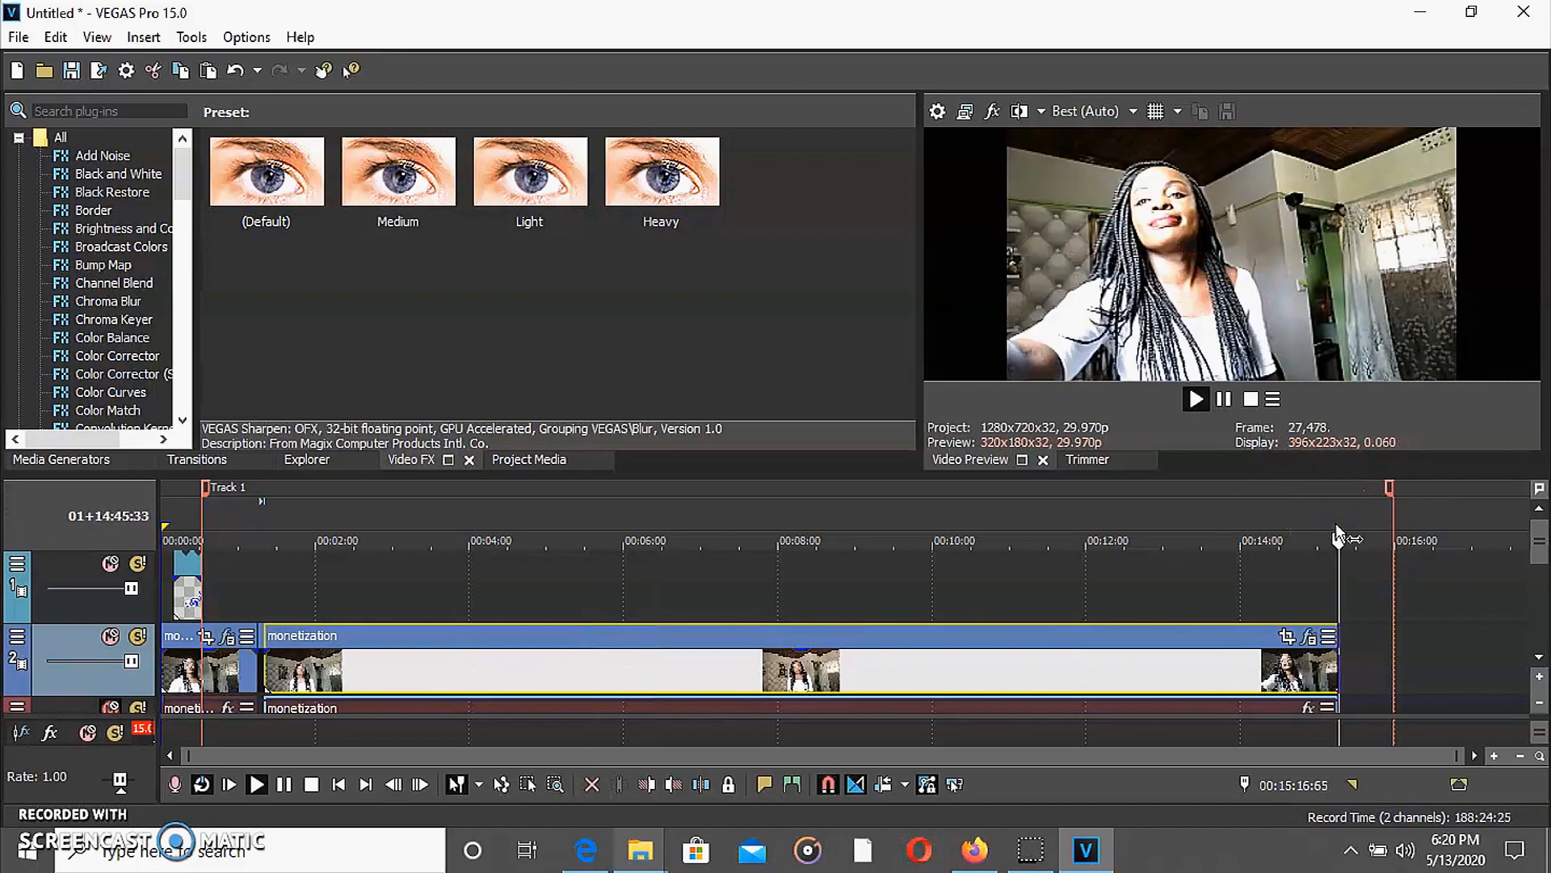
drag(1337, 538, 151, 545)
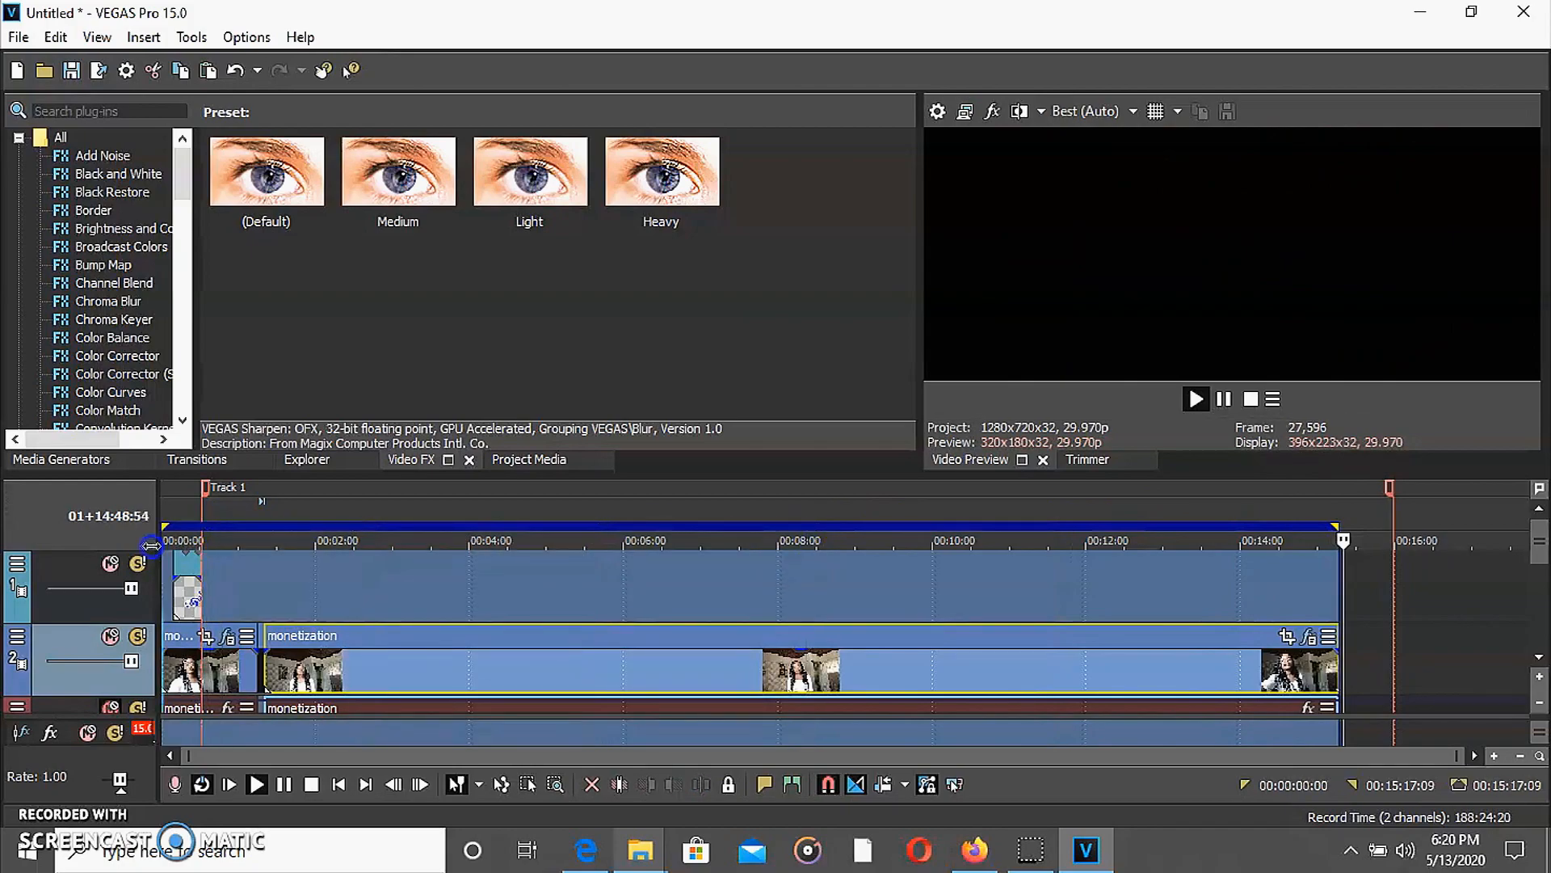
click(172, 543)
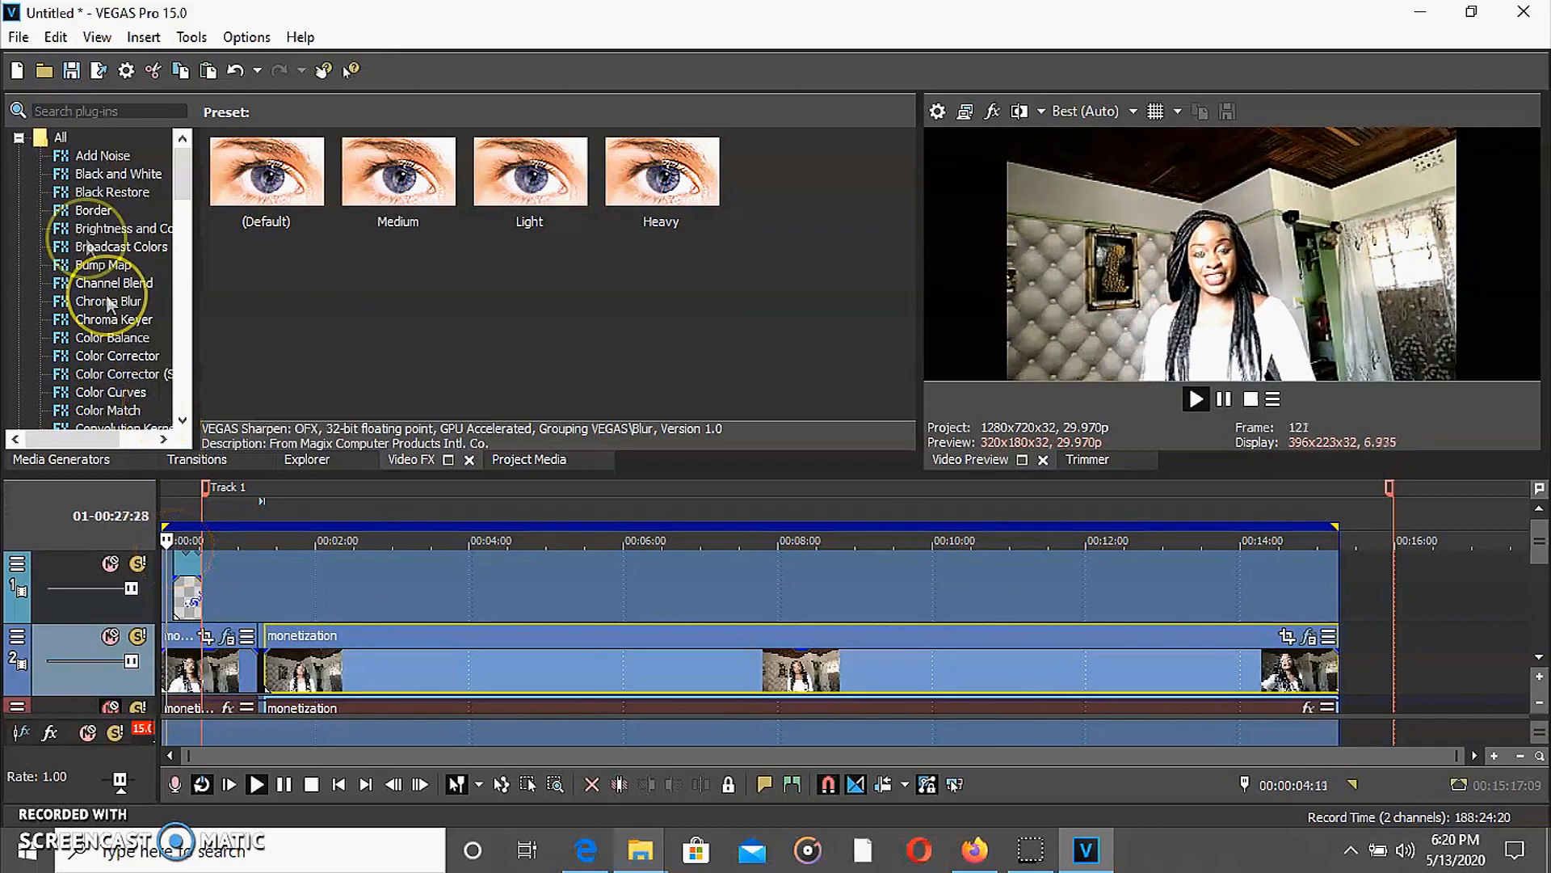
Open the Render As settings and choose the YOUTUBE1 template under the Windows Media Video V11 format
click(19, 38)
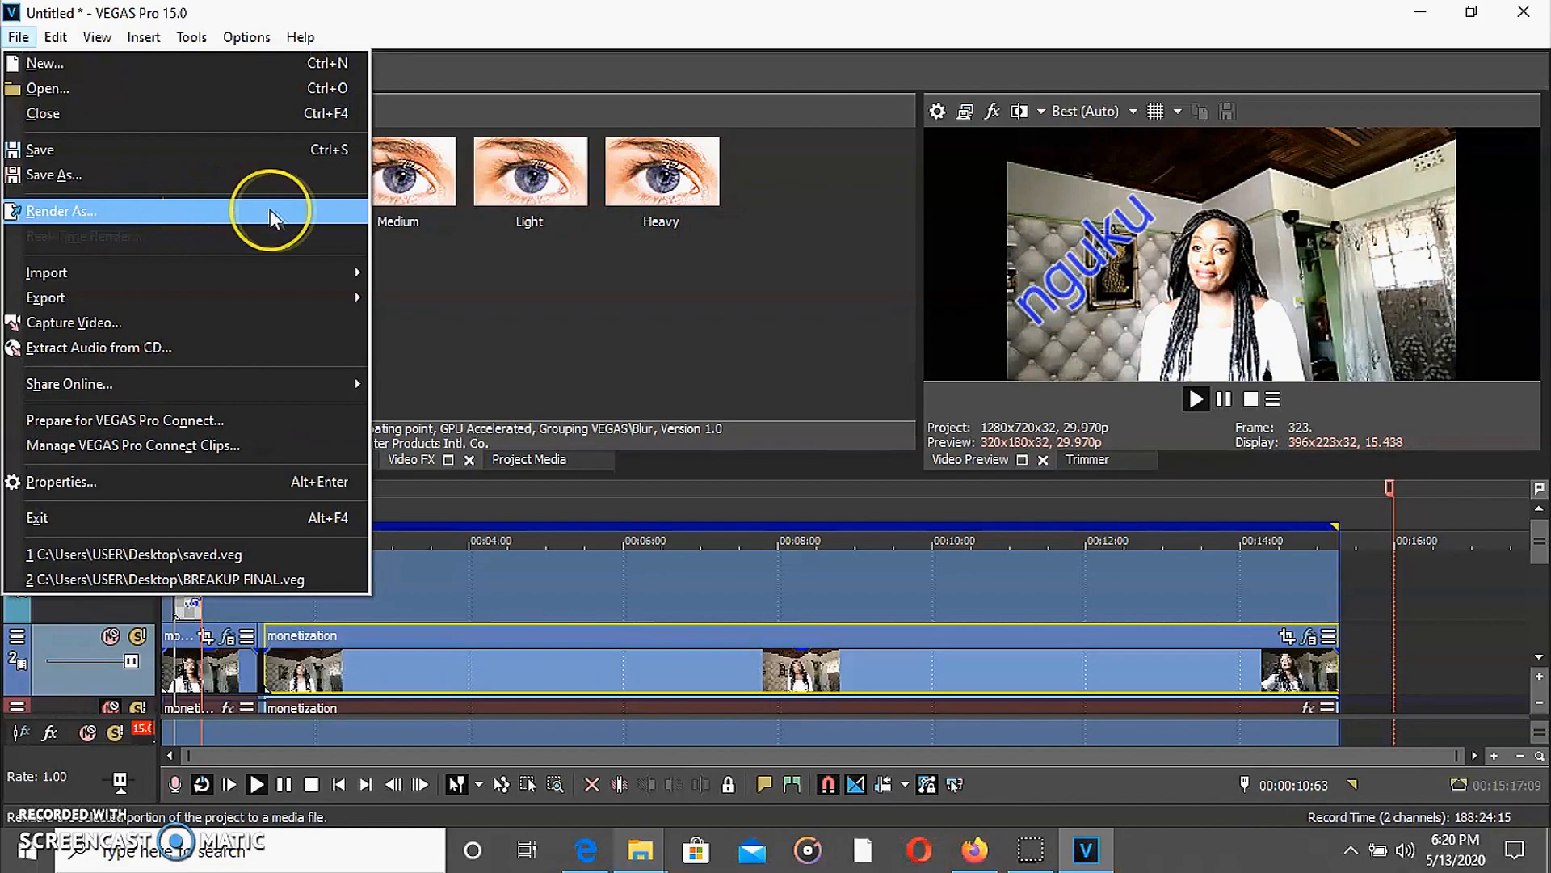
click(324, 212)
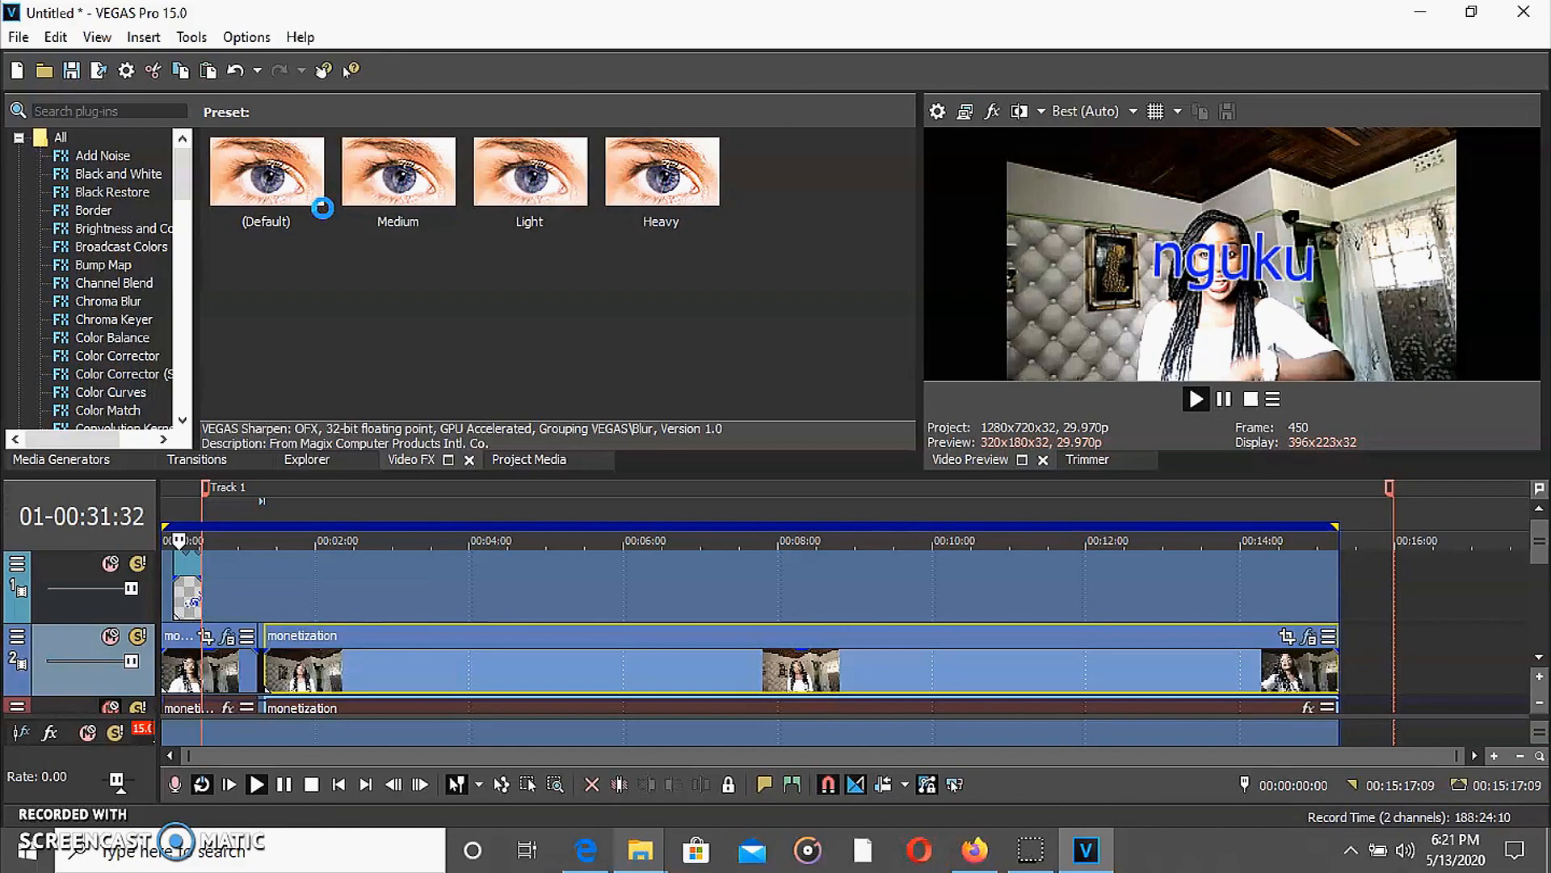
drag(322, 209, 187, 608)
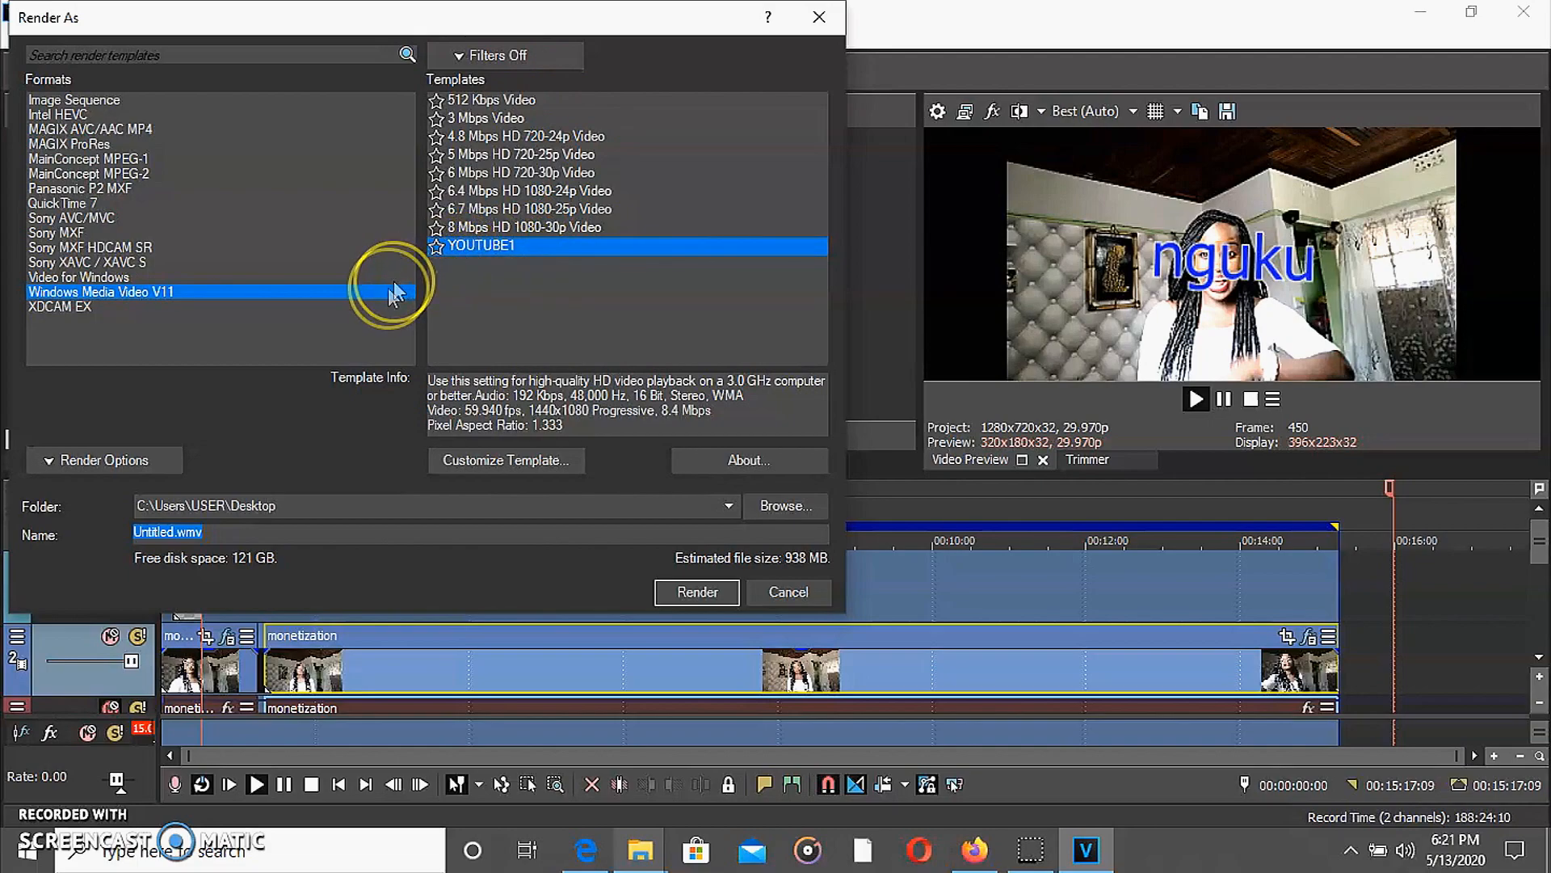
click(499, 248)
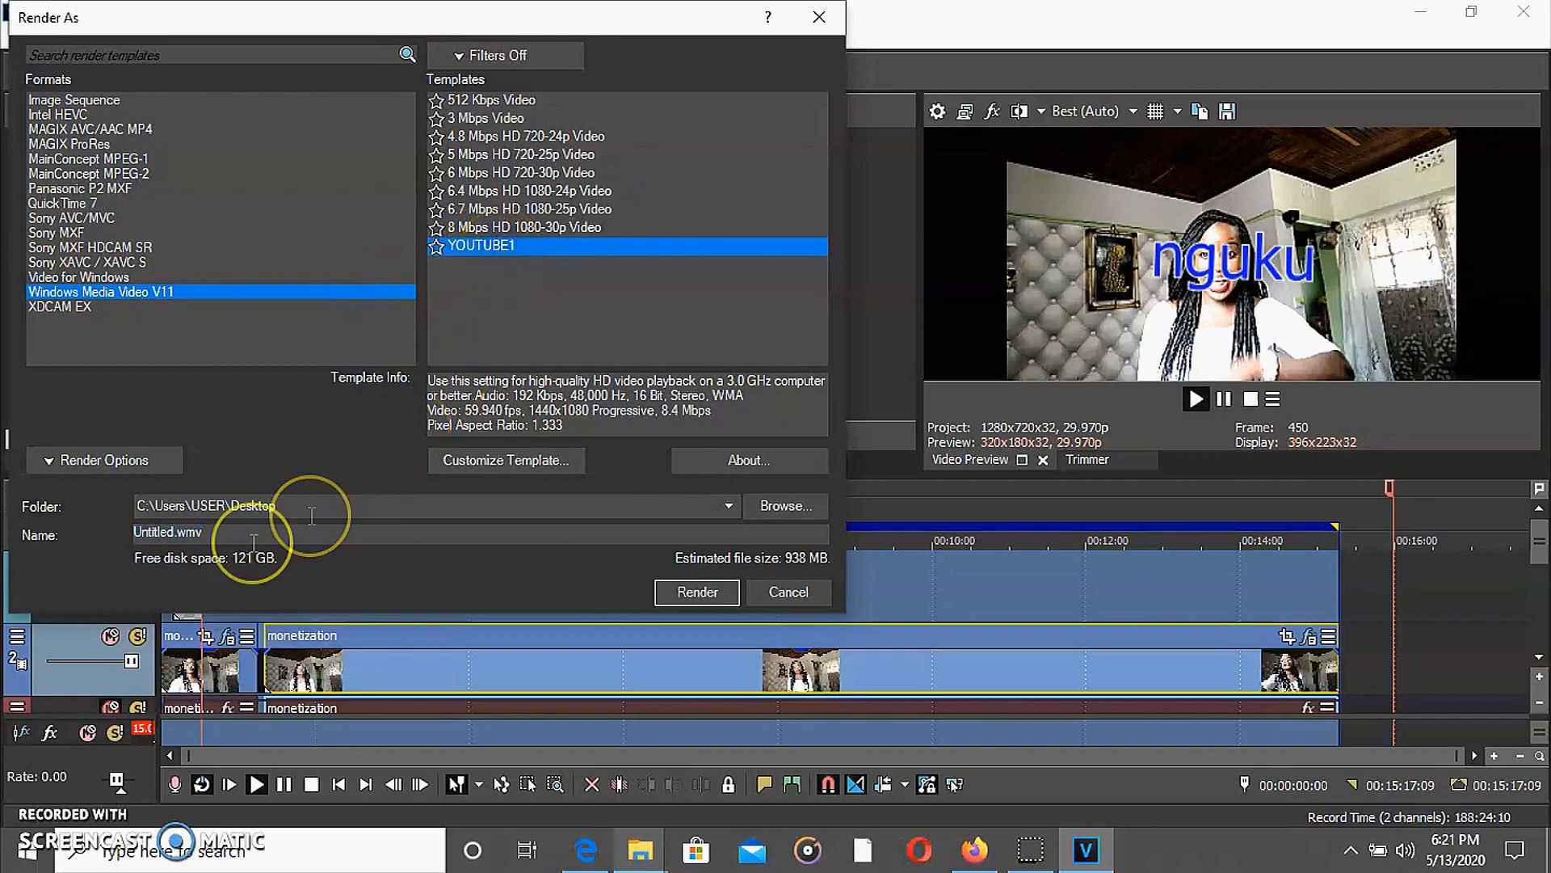
Start rendering the selection to the Desktop folder under the file name pt, and cancel the running render
click(222, 533)
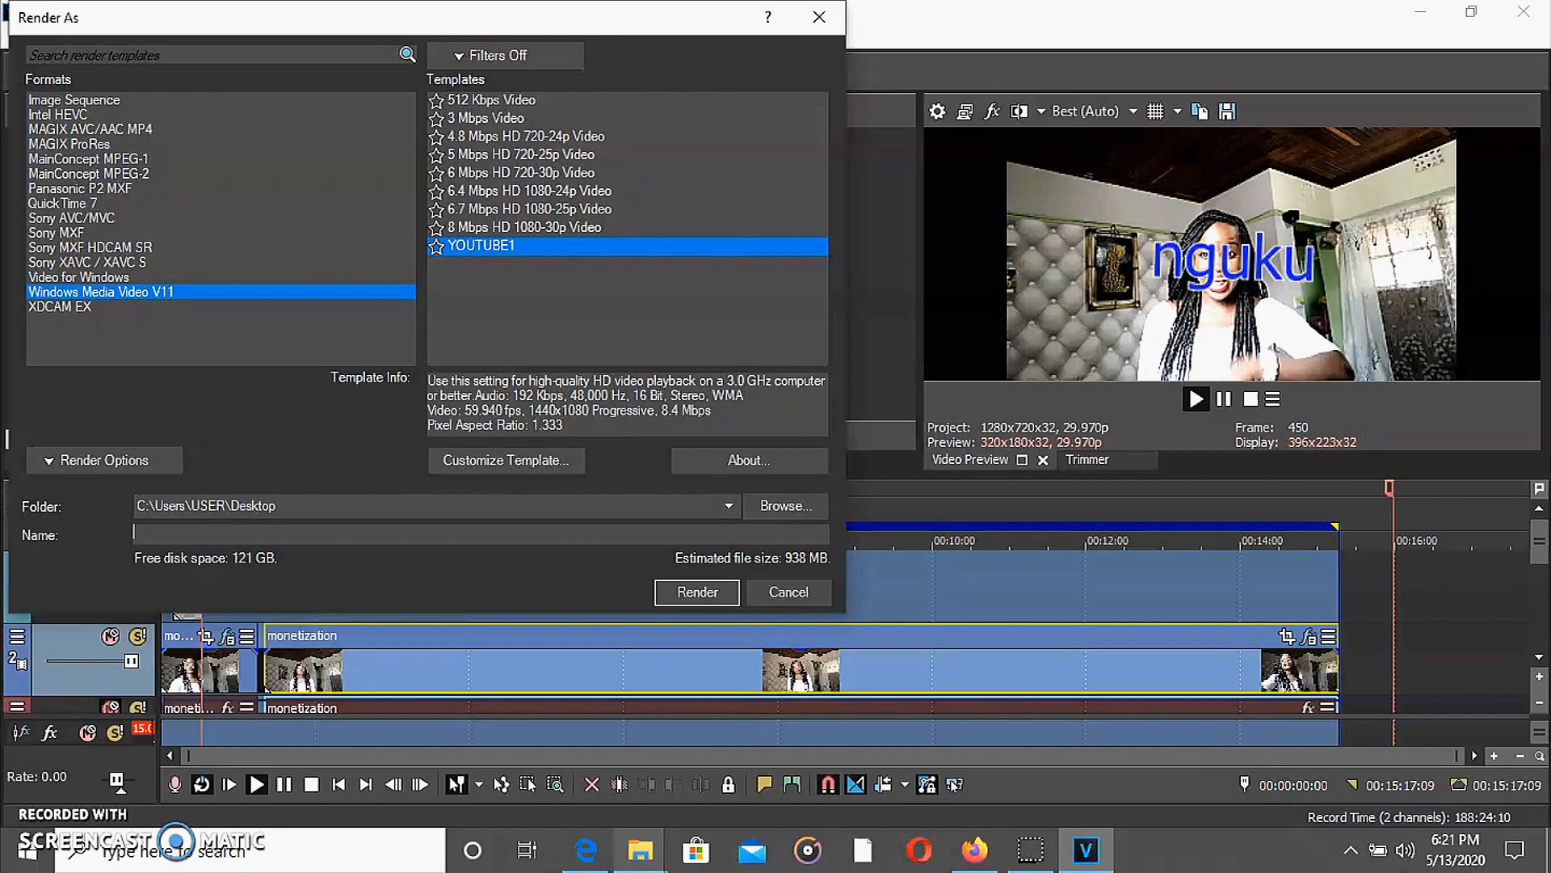
text(o)
key(BackSpace)
key(BackSpace)
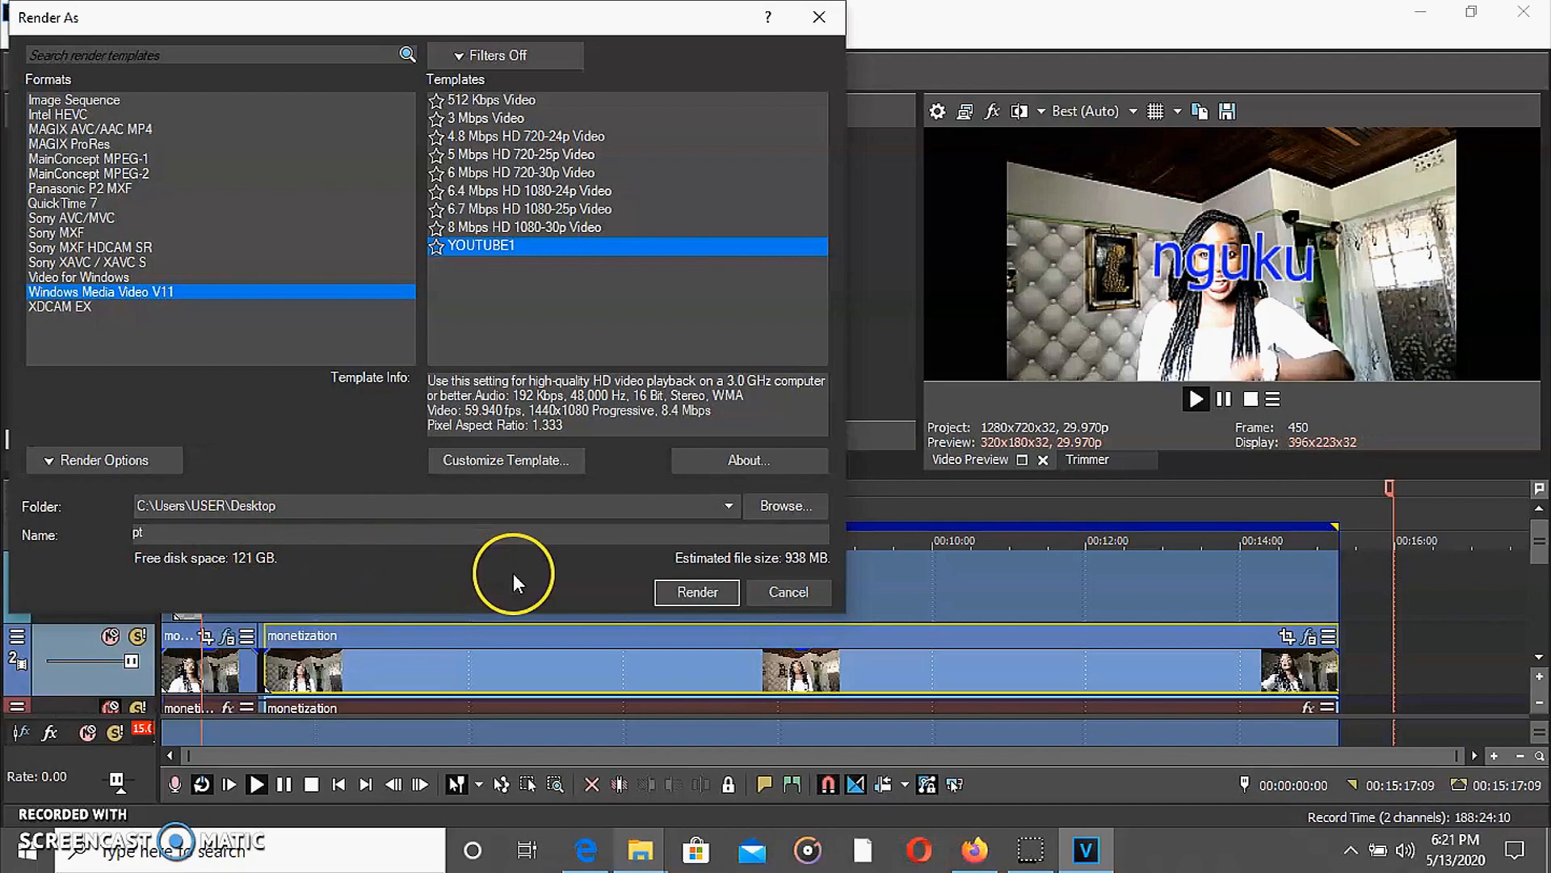
click(673, 595)
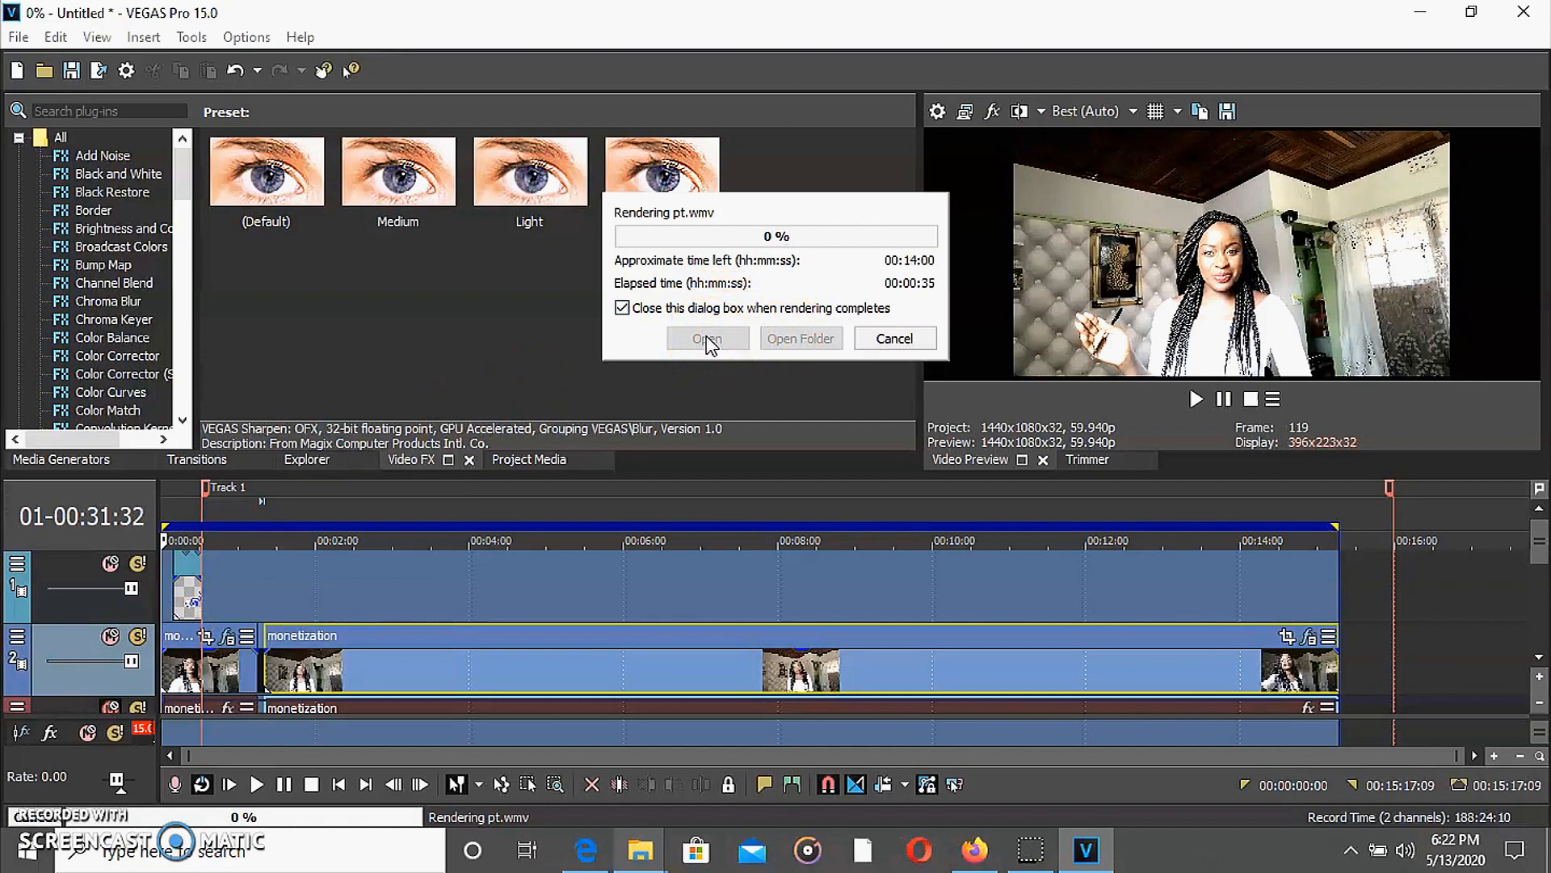
click(888, 340)
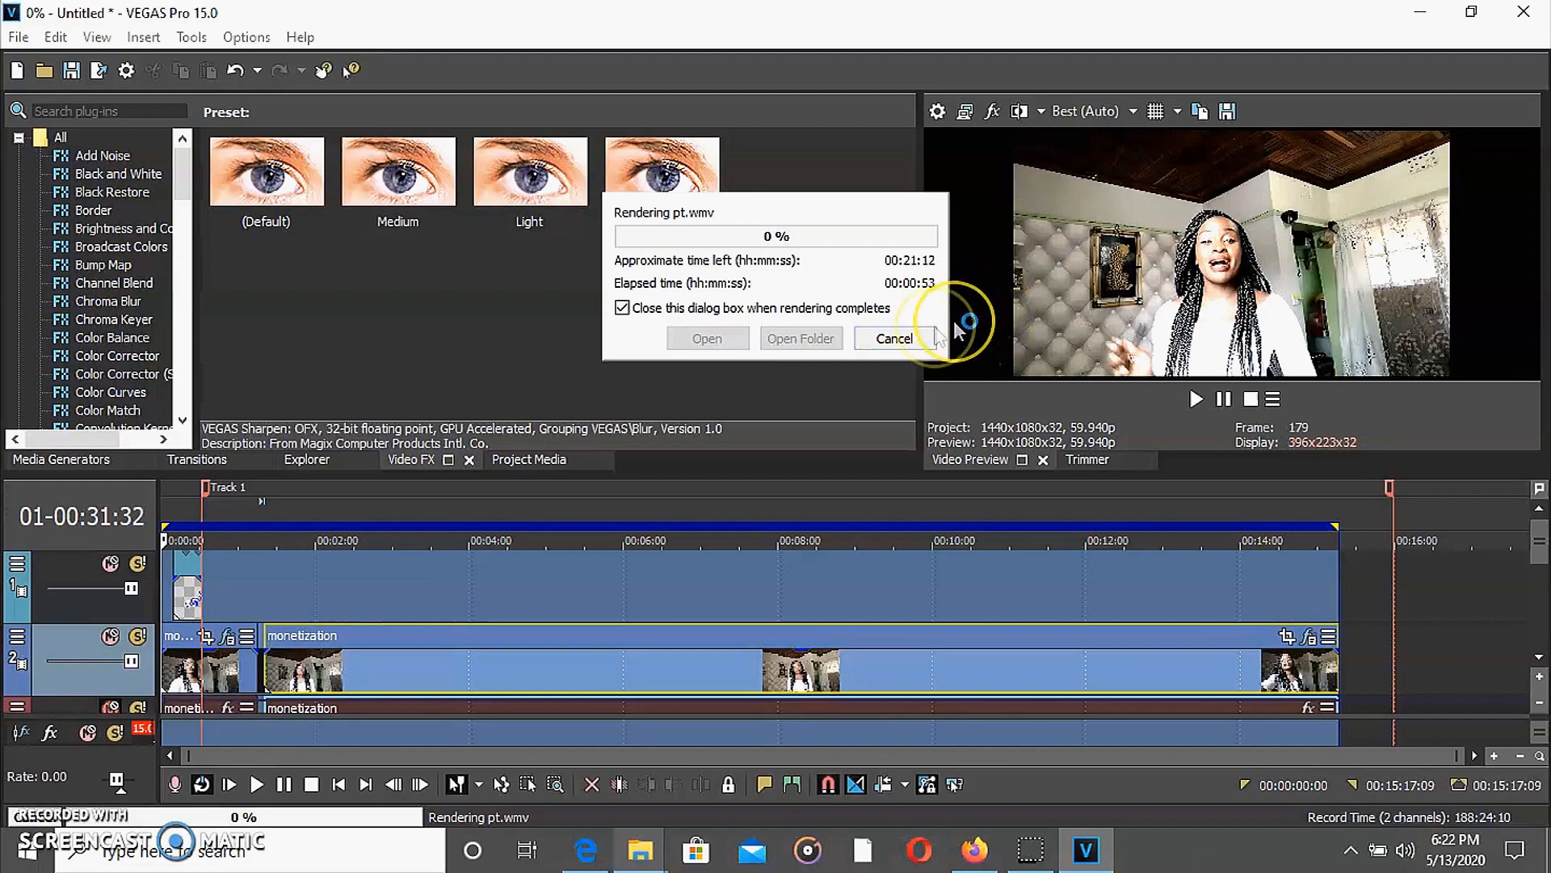
click(867, 344)
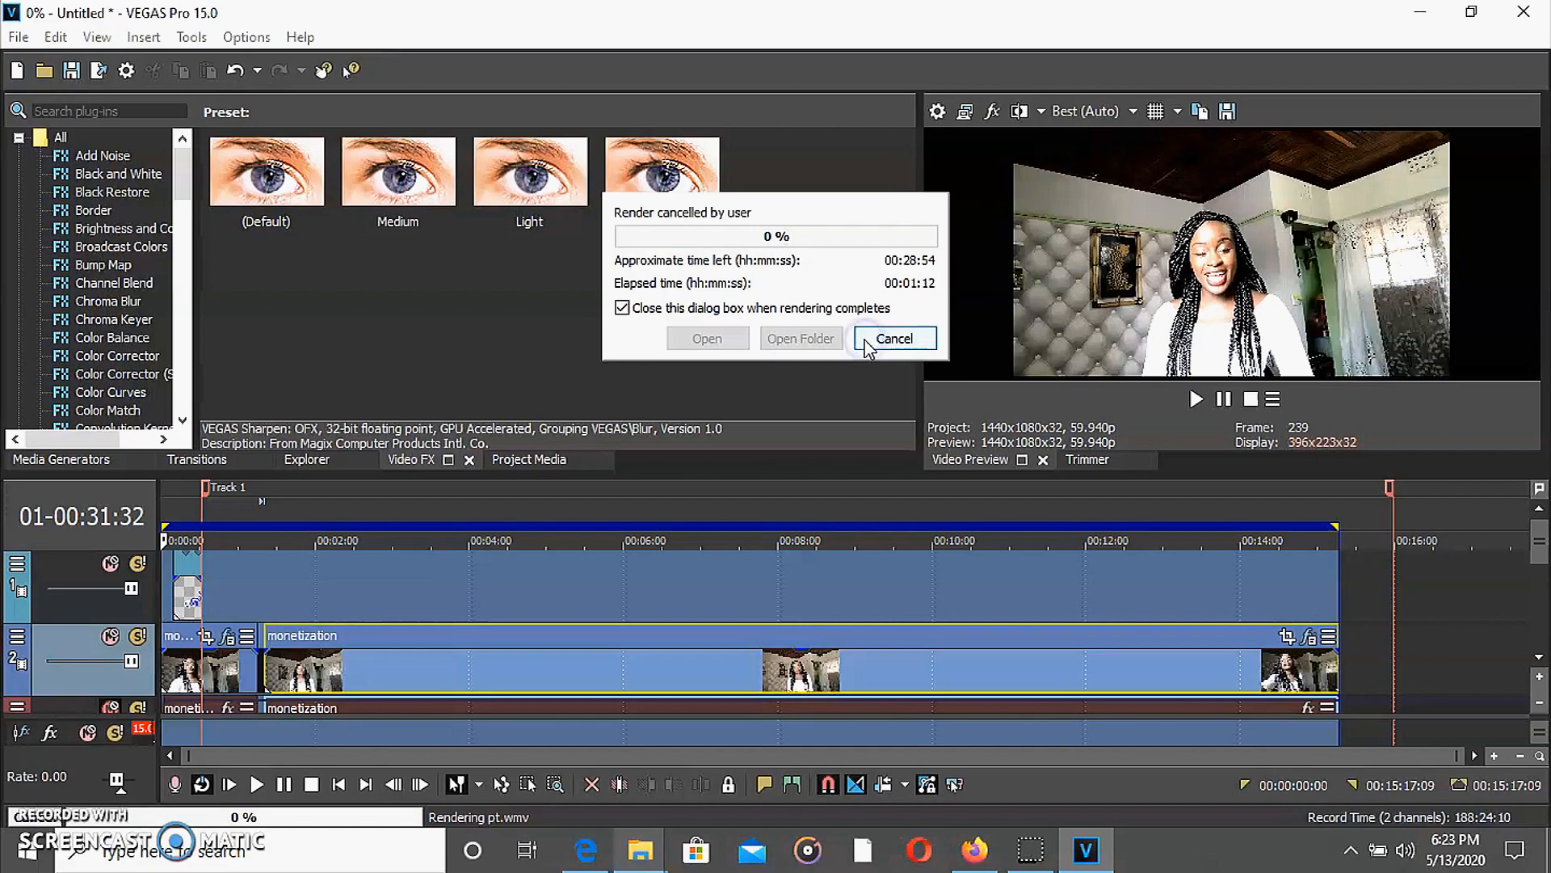